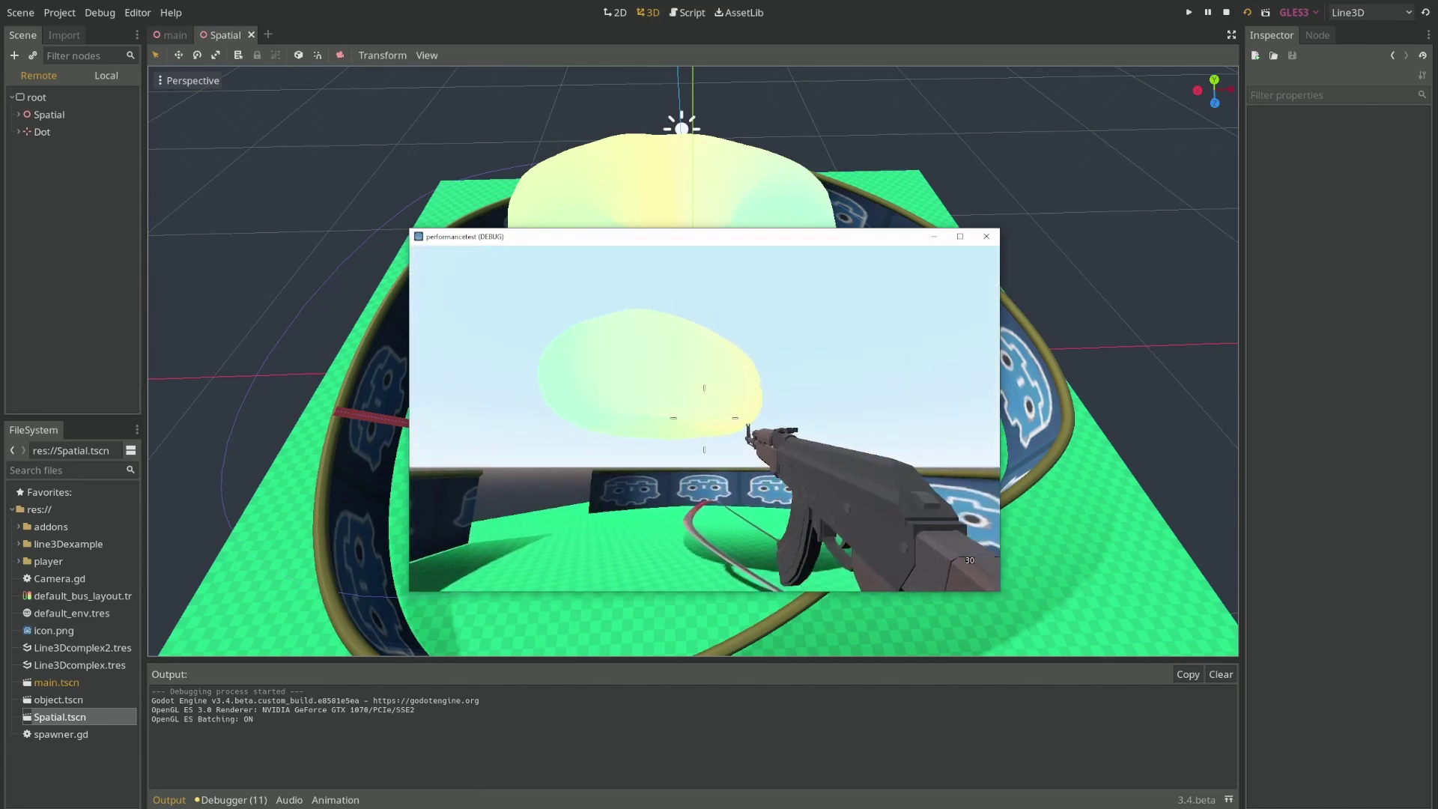
pyautogui.press('w')
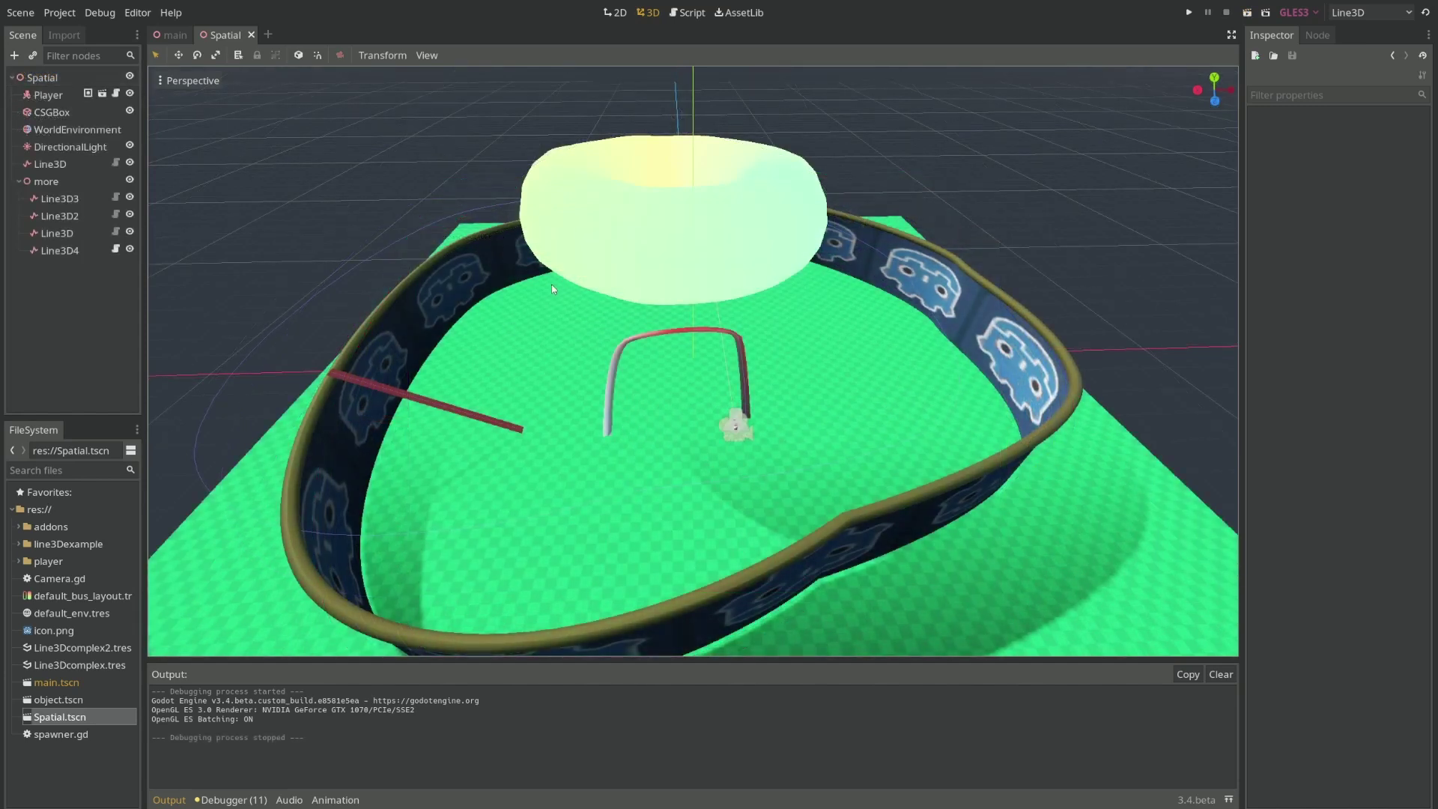
pyautogui.moveTo(552, 288)
pyautogui.mouseDown(button='middle')
pyautogui.moveTo(571, 266)
pyautogui.moveTo(543, 281)
pyautogui.mouseUp(button='middle')
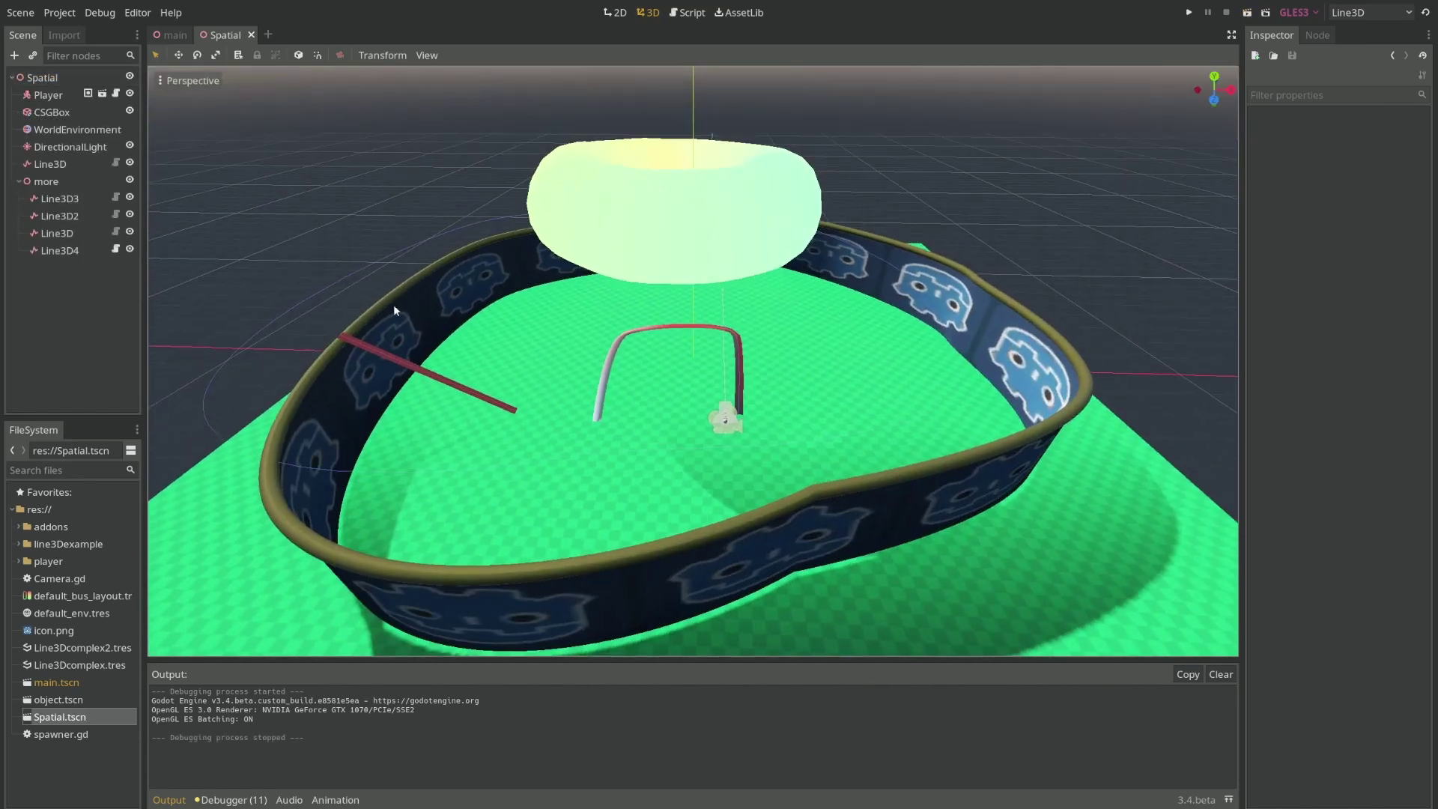
pyautogui.moveTo(476, 315); pyautogui.dragTo(332, 120, button='middle')
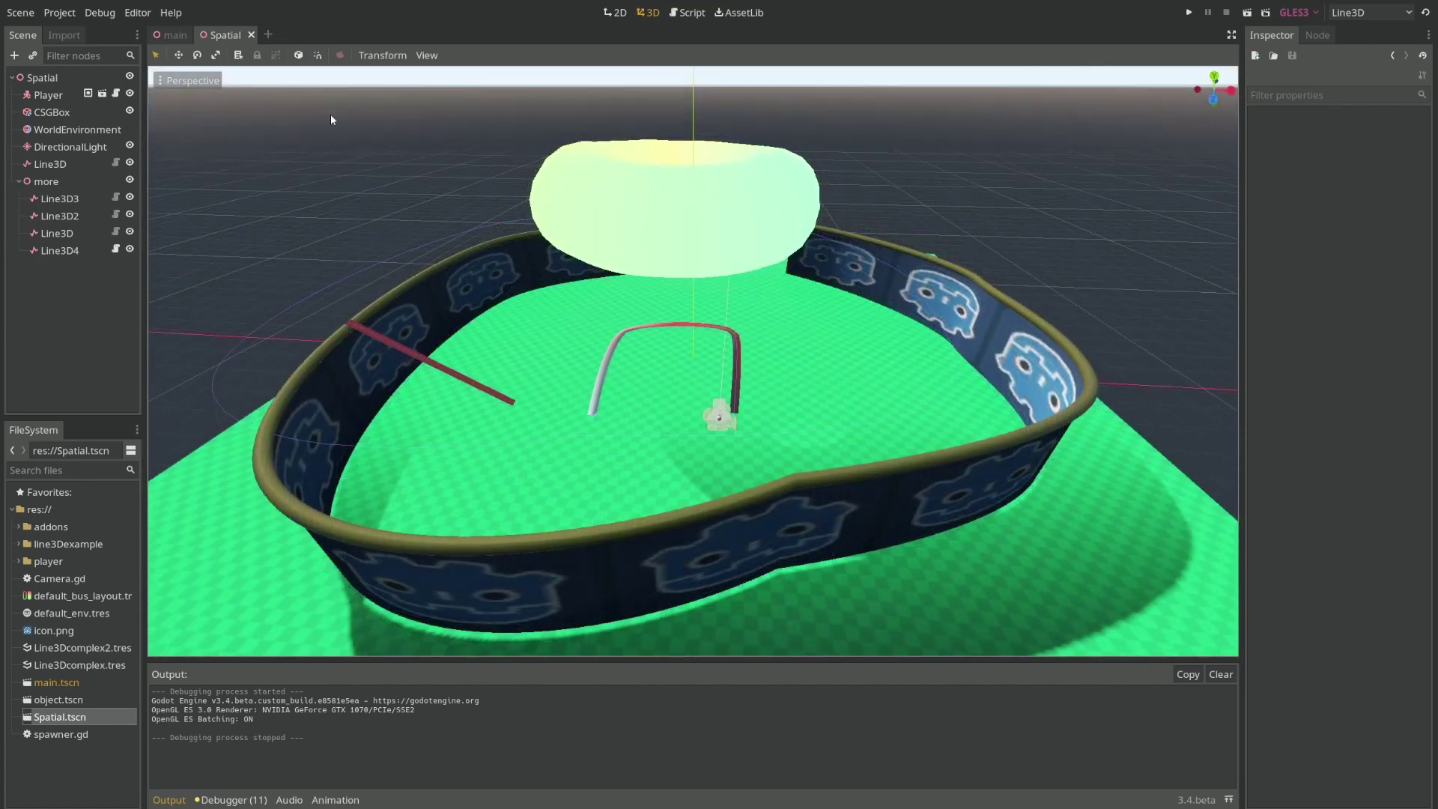
# Create a new 3D scene with a Spatial root node.
pyautogui.click(268, 34)
pyautogui.click(101, 111)
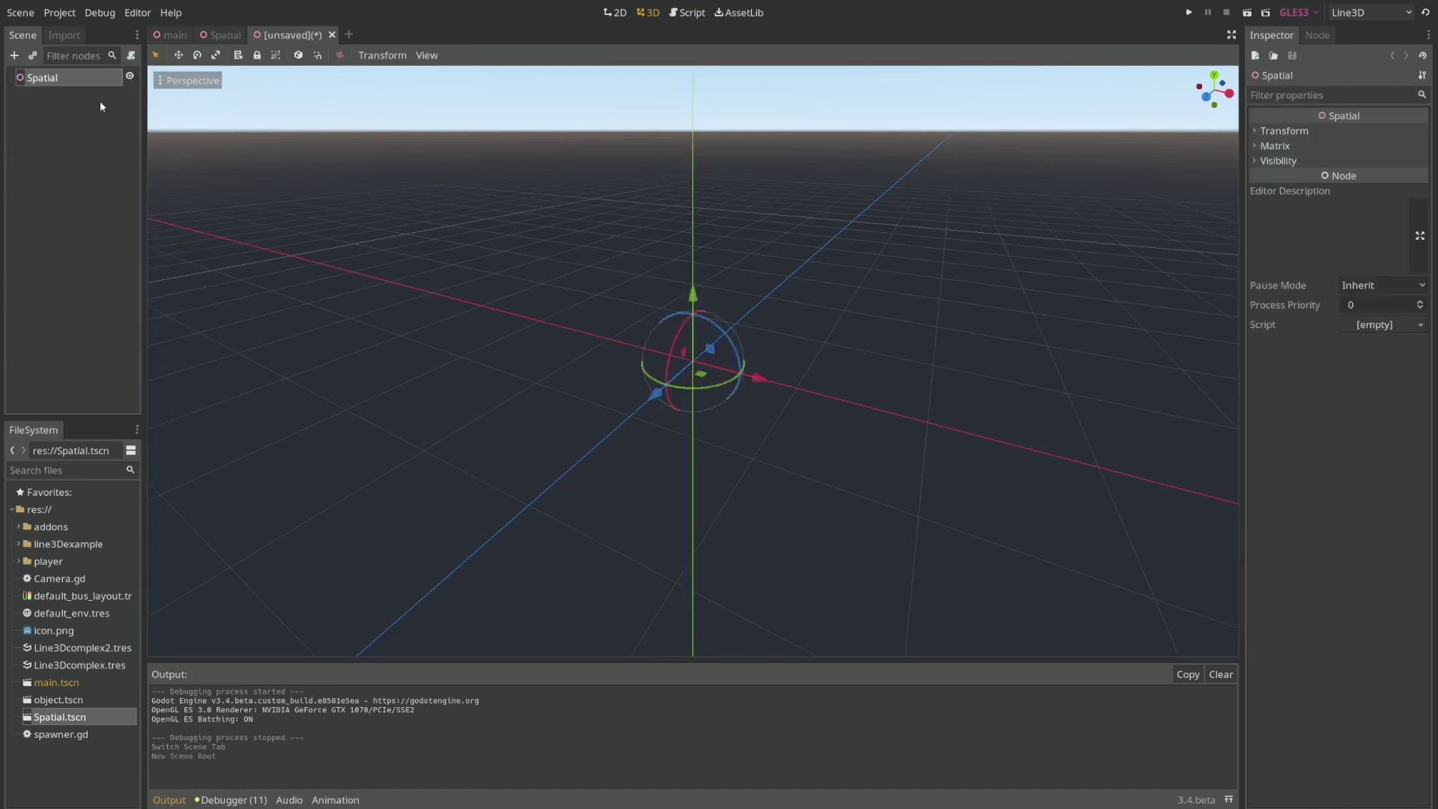
pyautogui.moveTo(363, 150); pyautogui.dragTo(392, 153, button='middle')
# Add a Line3D node, found under Path in the node types, as a child of the Spatial root.
pyautogui.rightClick(63, 79)
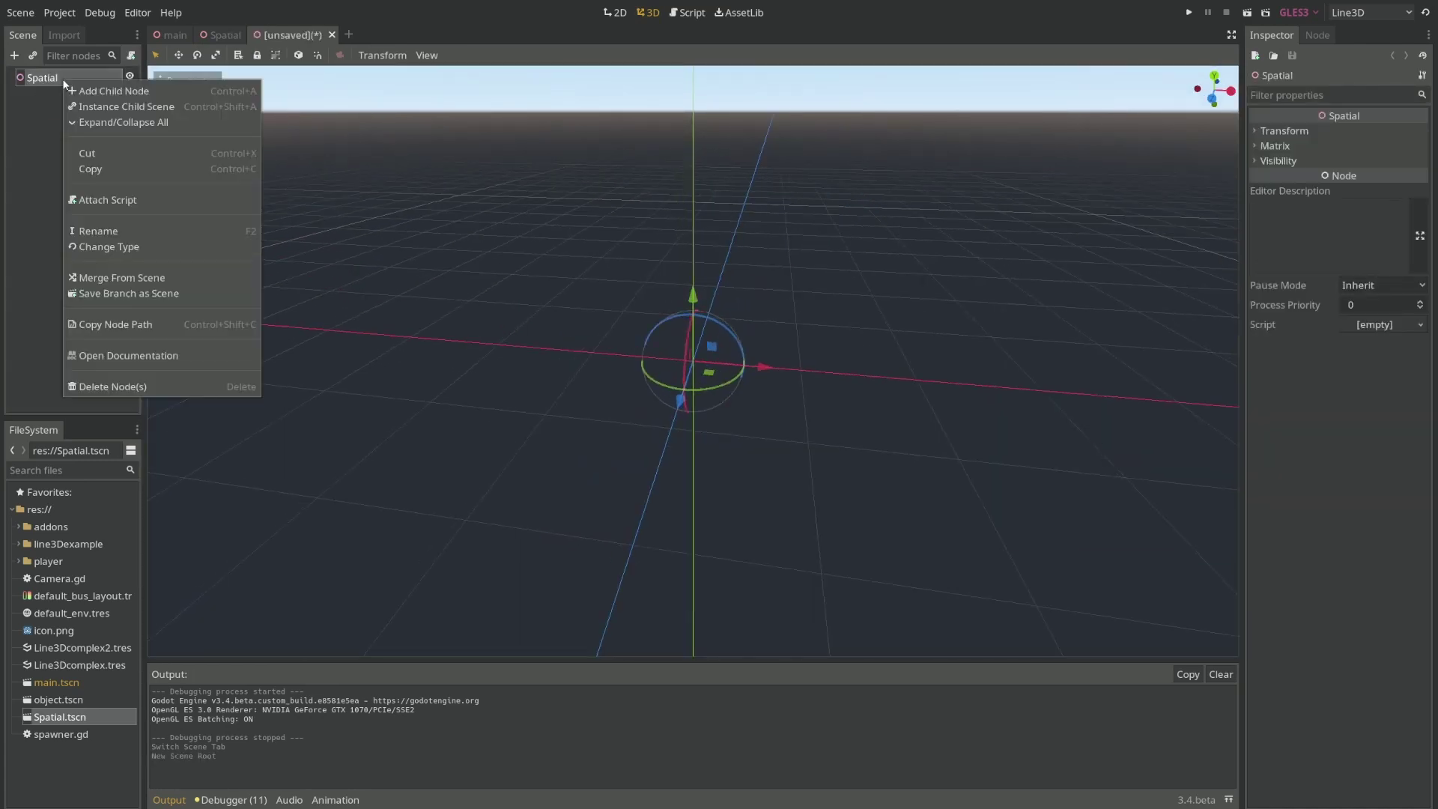
pyautogui.click(121, 90)
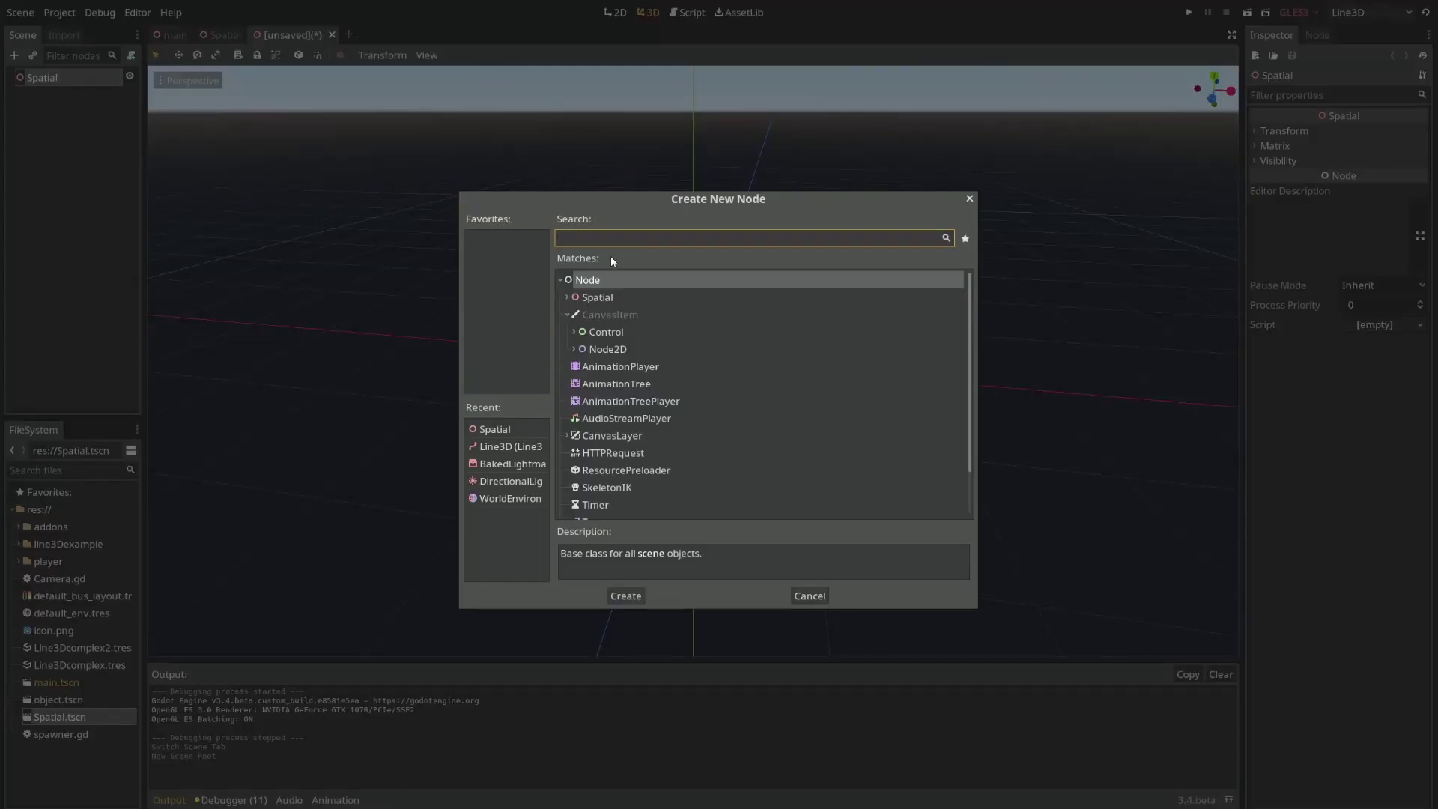
pyautogui.click(571, 298)
pyautogui.scroll(-4, 584, 468)
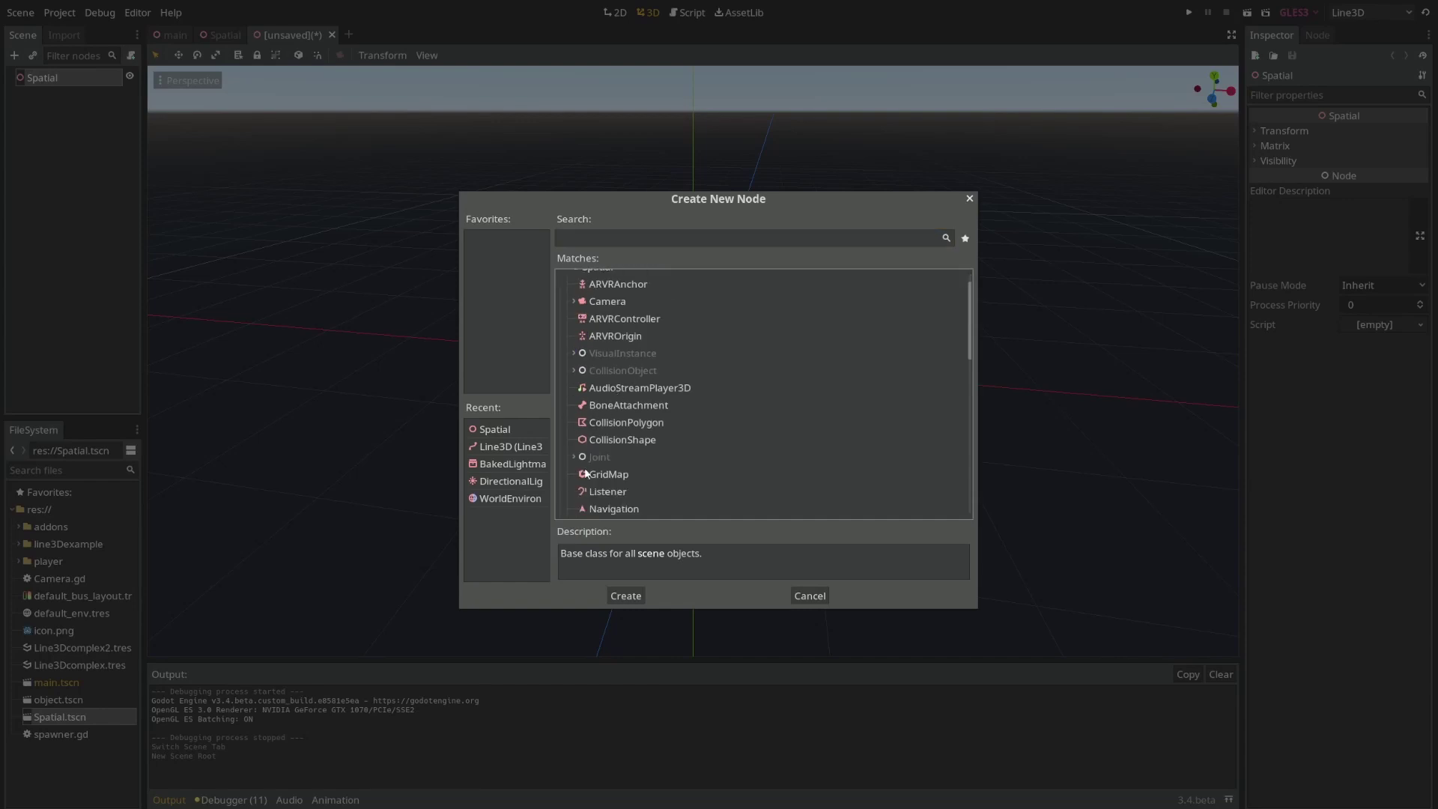
pyautogui.click(574, 453)
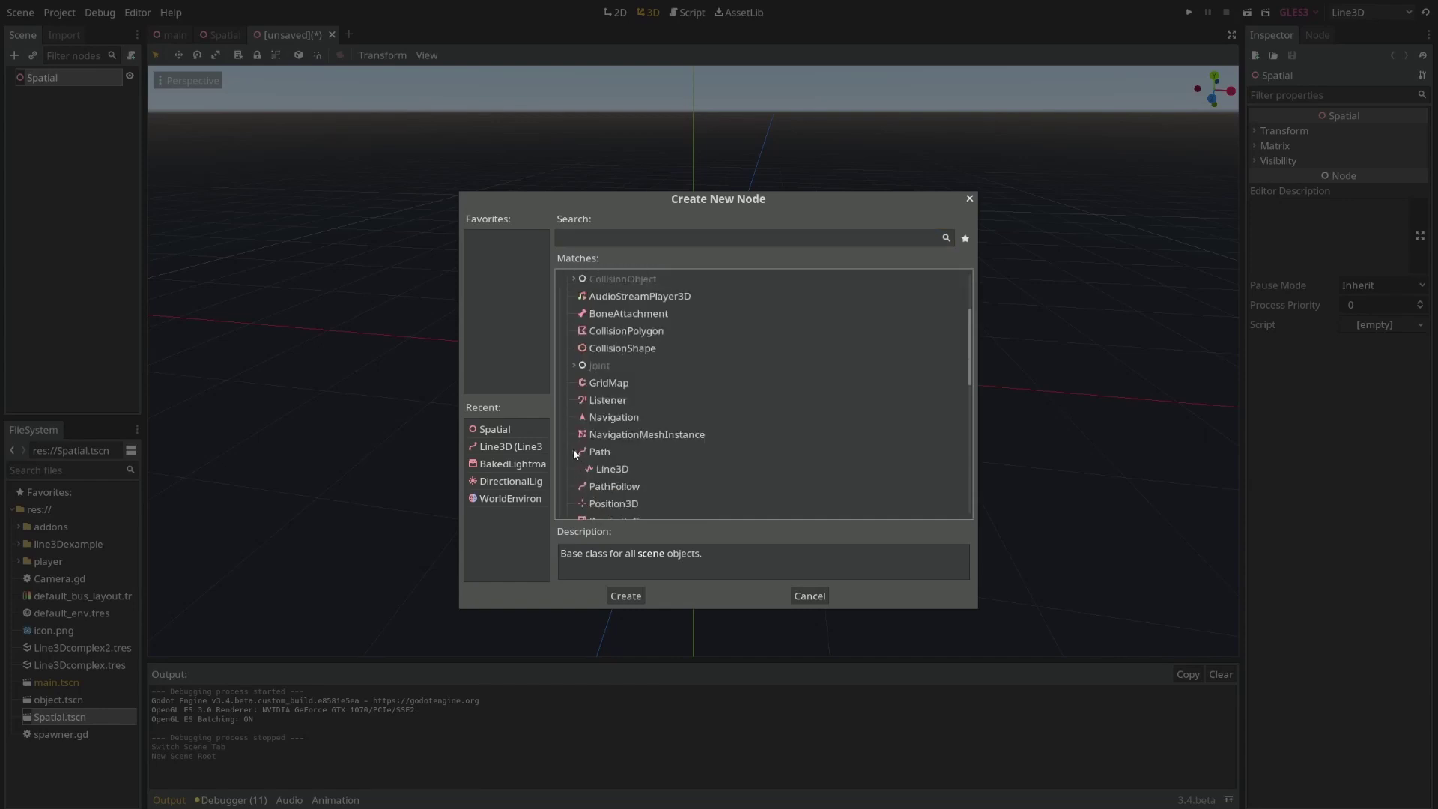
pyautogui.doubleClick(610, 469)
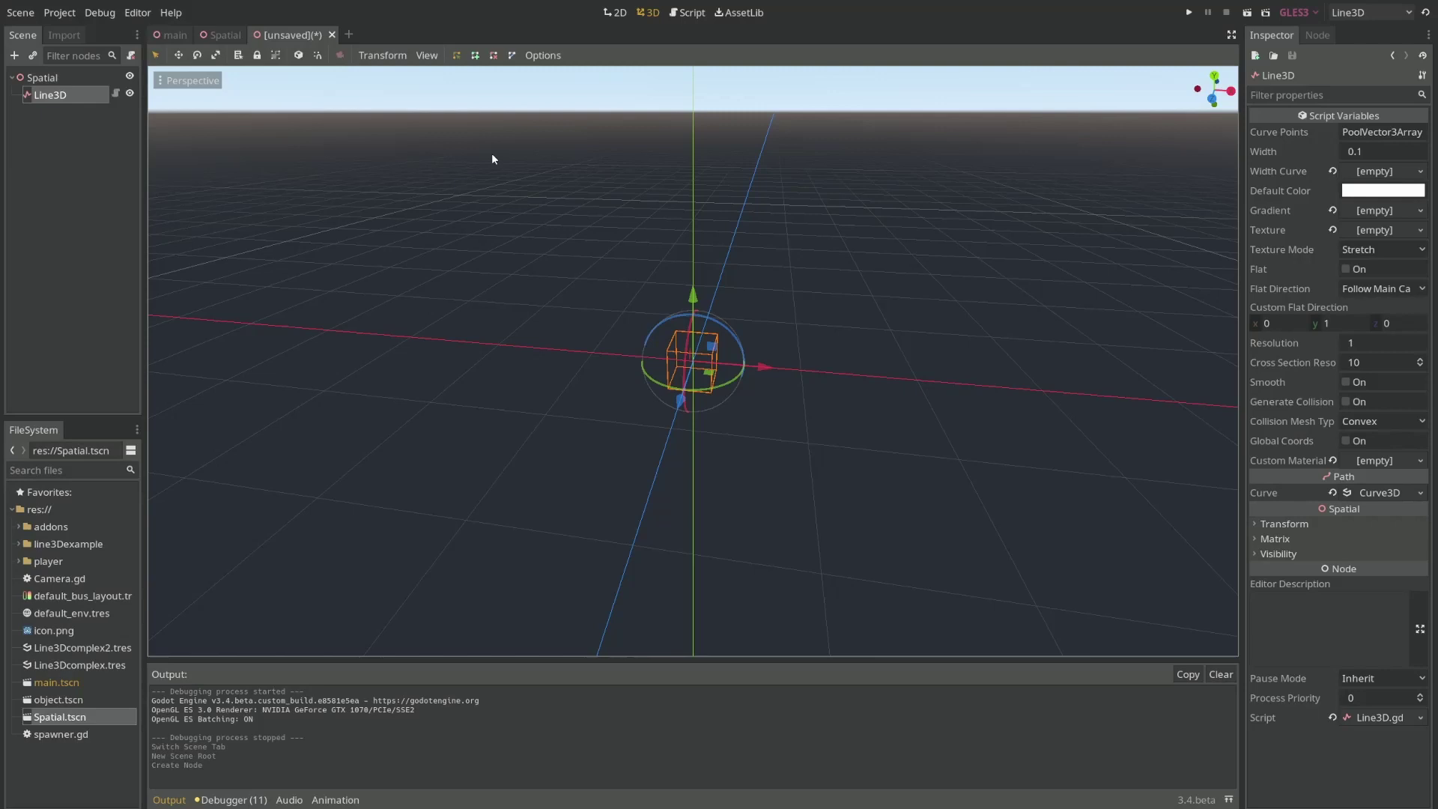
pyautogui.moveTo(397, 152); pyautogui.dragTo(565, 172, button='middle')
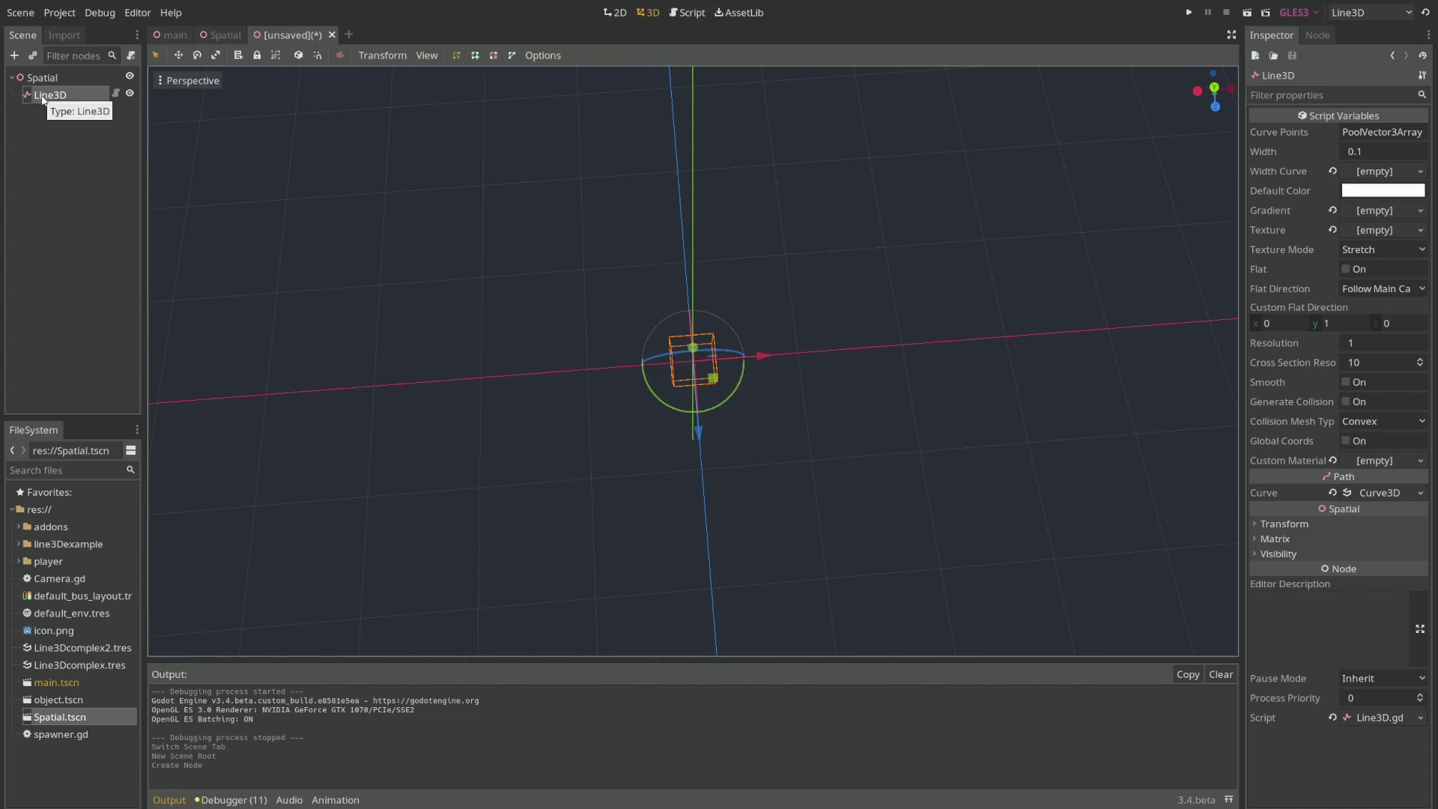
# Add a Path node as a child of the Spatial root.
pyautogui.rightClick(25, 79)
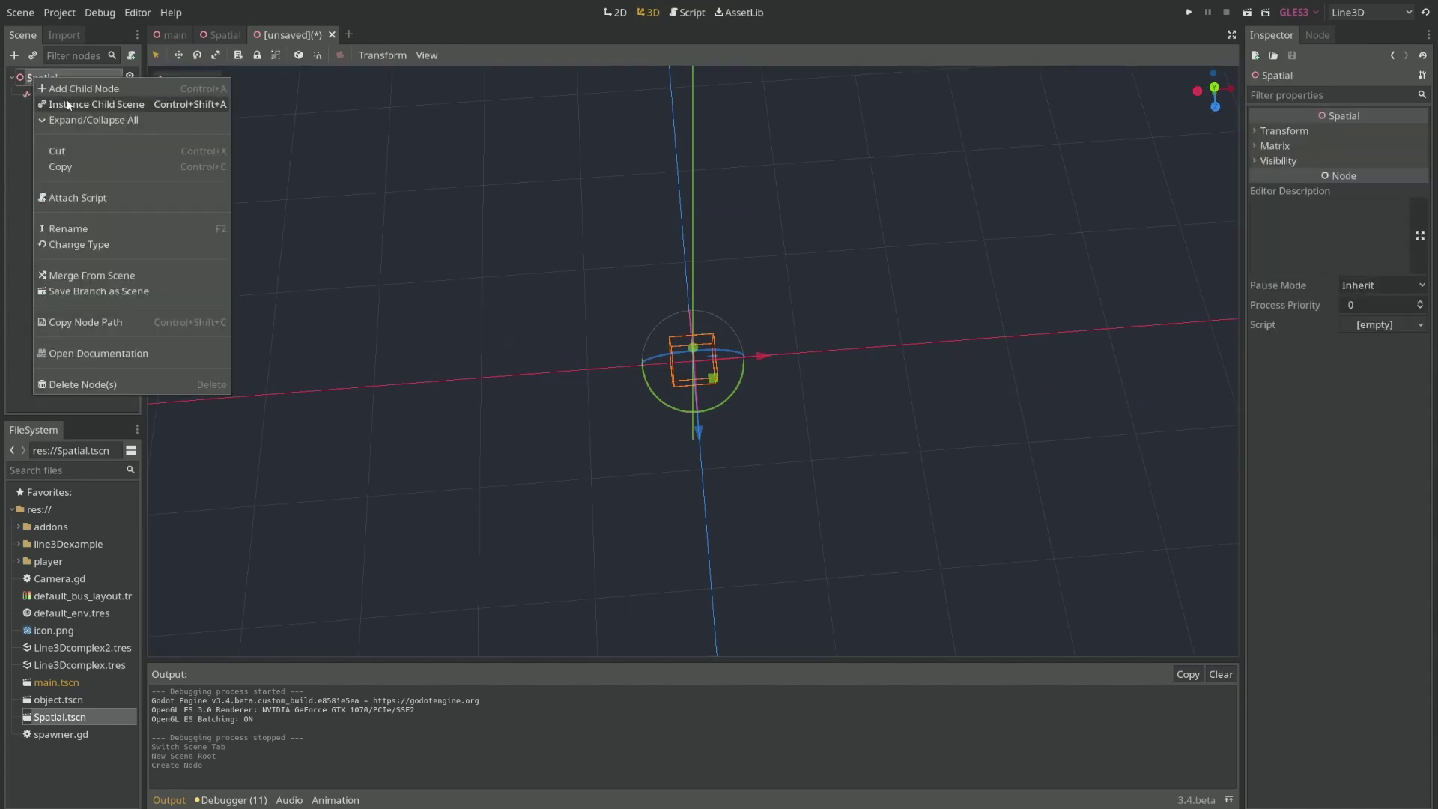
pyautogui.click(97, 87)
pyautogui.write('pet')
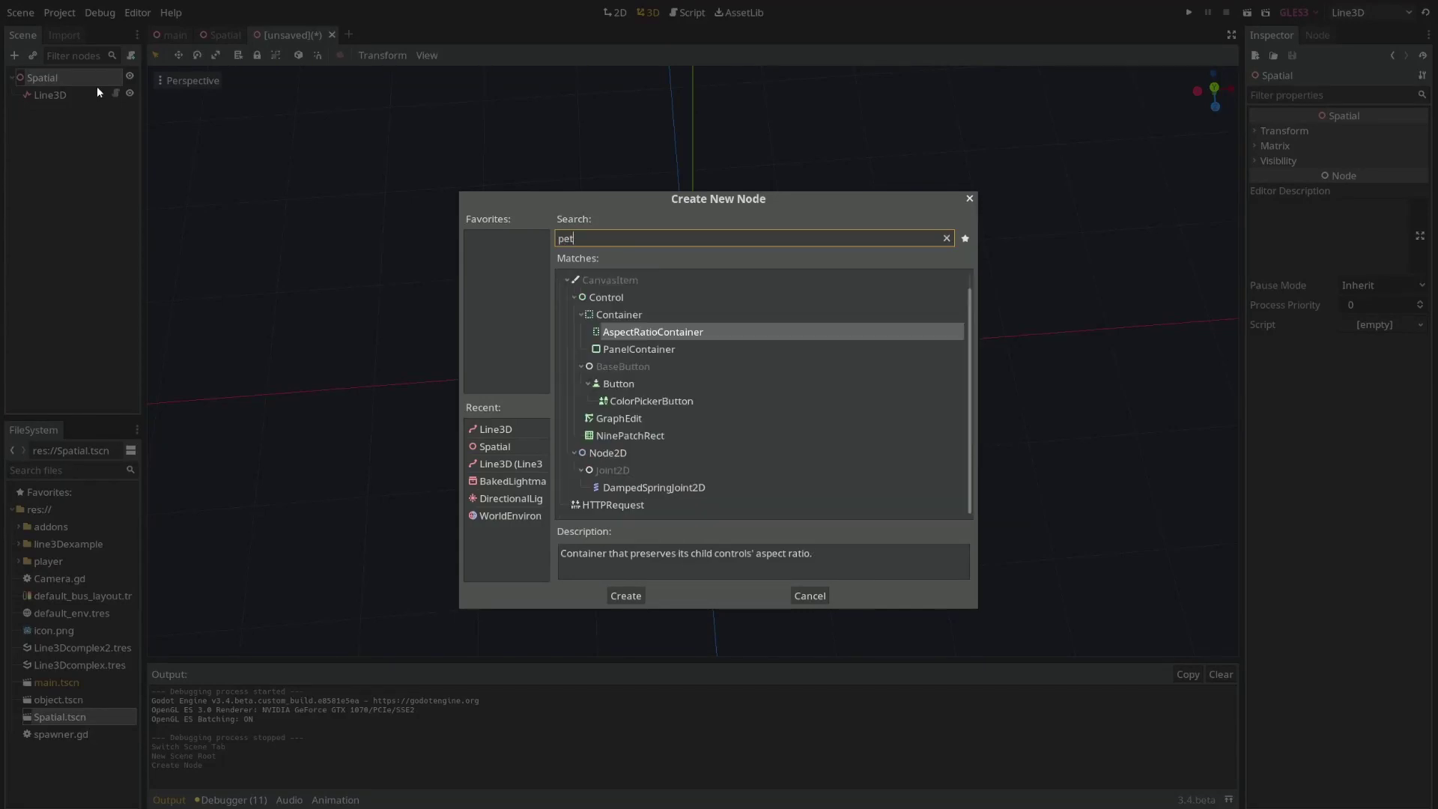
pyautogui.press('BackSpace')
pyautogui.press('BackSpace')
pyautogui.write('ath')
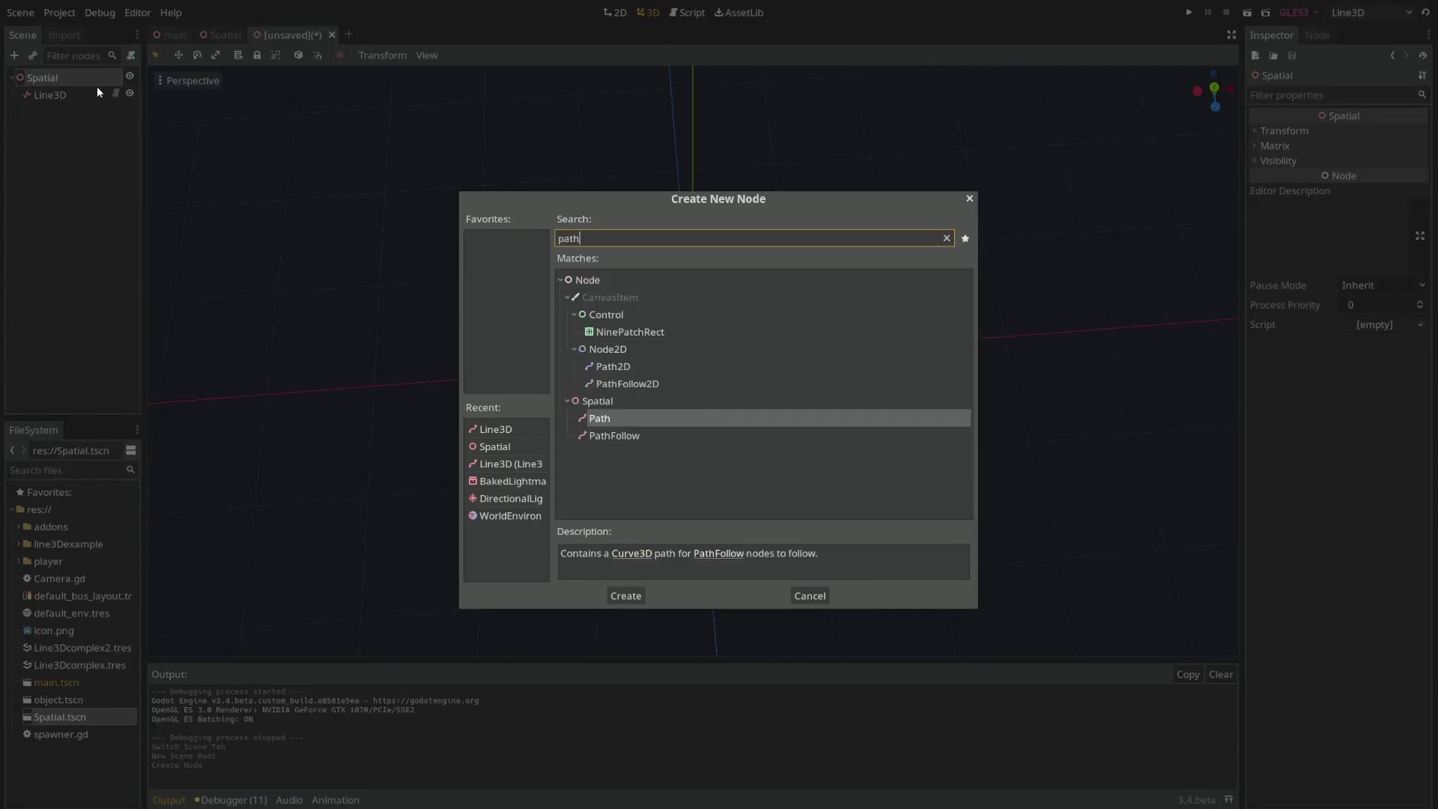
pyautogui.press('Return')
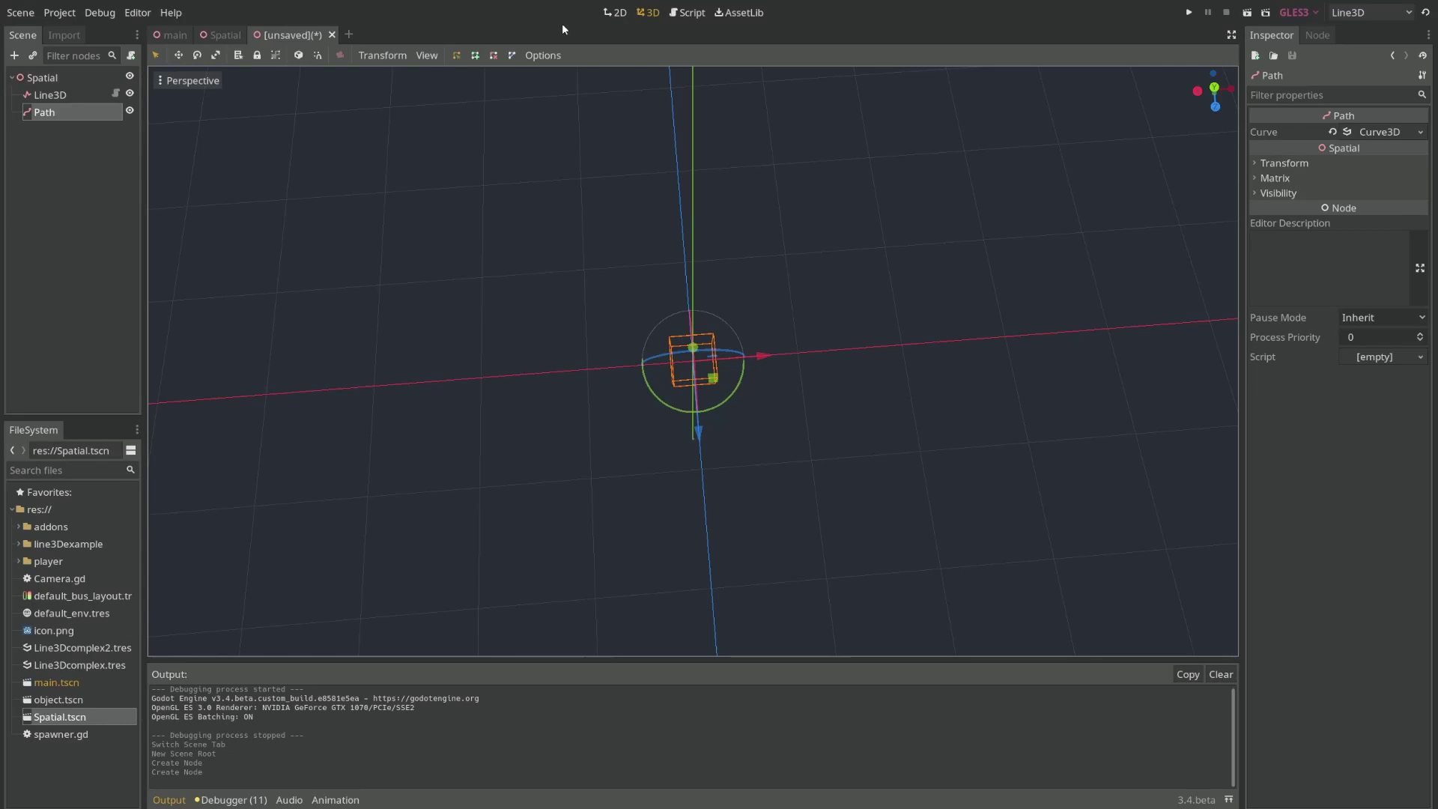
# Add six curve points to the Path, forming an open arc around the far side of the origin.
pyautogui.click(475, 55)
pyautogui.click(829, 323)
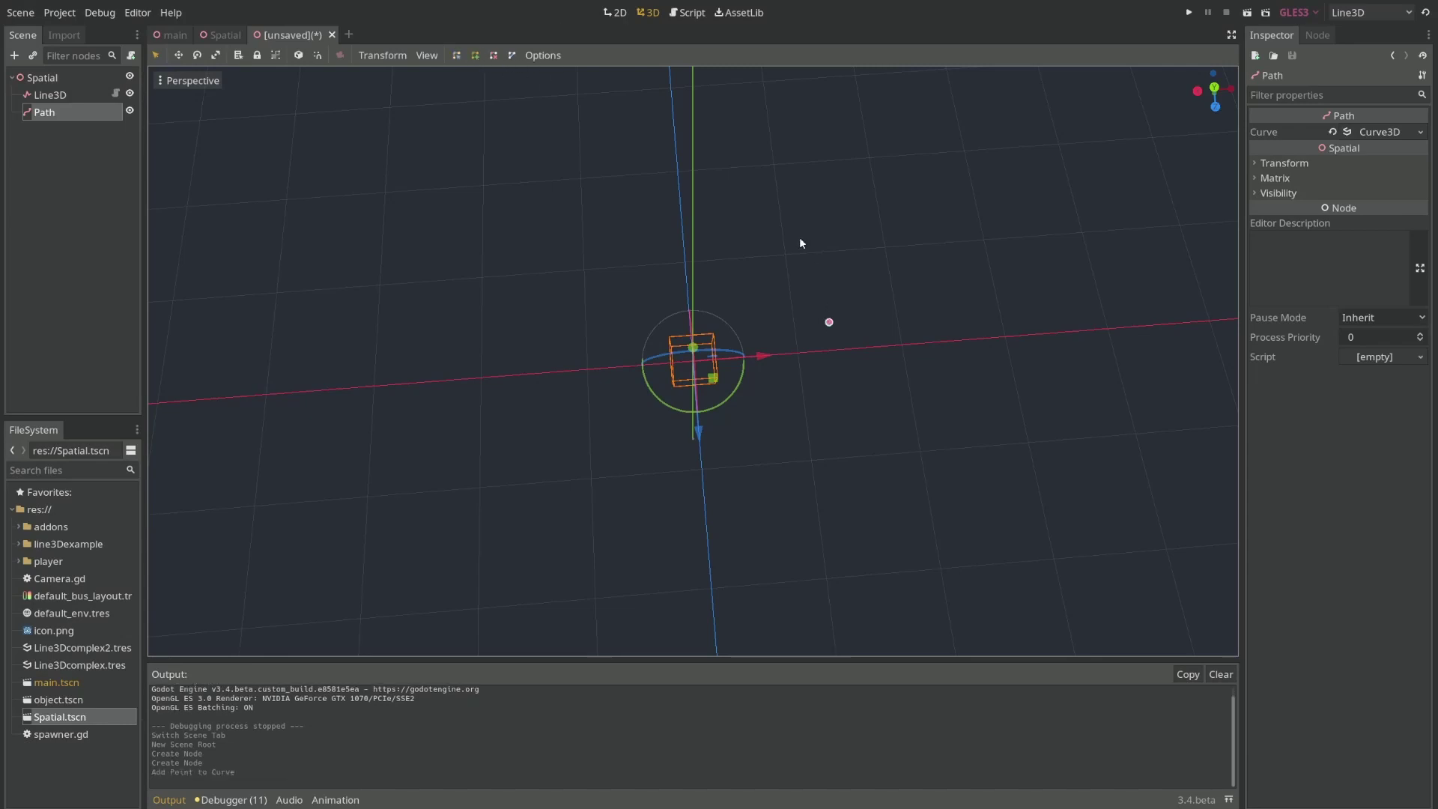
pyautogui.click(796, 233)
pyautogui.click(642, 174)
pyautogui.click(455, 164)
pyautogui.click(305, 254)
pyautogui.click(304, 324)
pyautogui.moveTo(409, 200); pyautogui.dragTo(442, 73, button='middle')
# Delete the Path node from the scene and confirm the deletion.
pyautogui.click(13, 137)
pyautogui.click(60, 116)
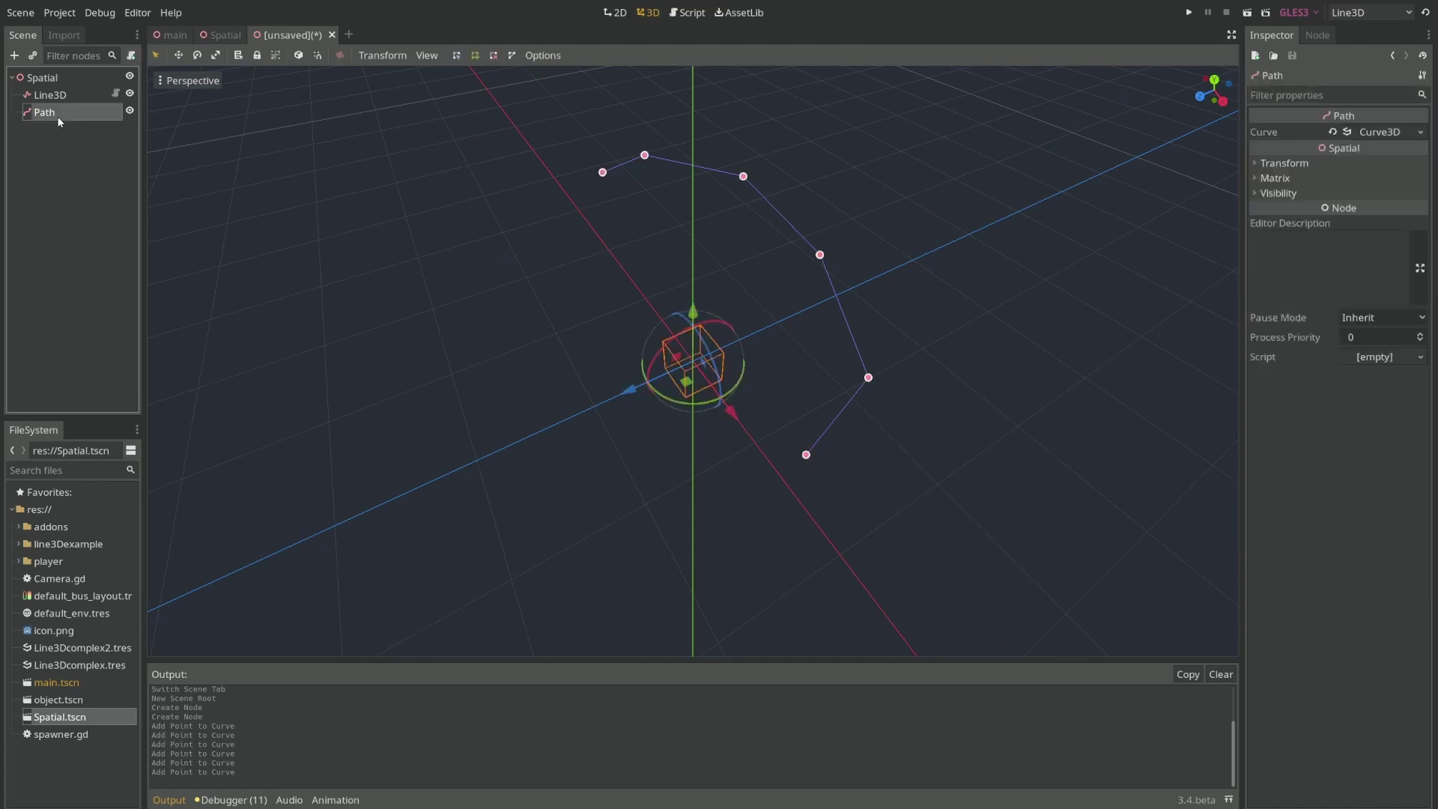
pyautogui.moveTo(686, 267); pyautogui.dragTo(752, 229, button='middle')
pyautogui.click(86, 123)
pyautogui.click(74, 116)
pyautogui.press('Delete')
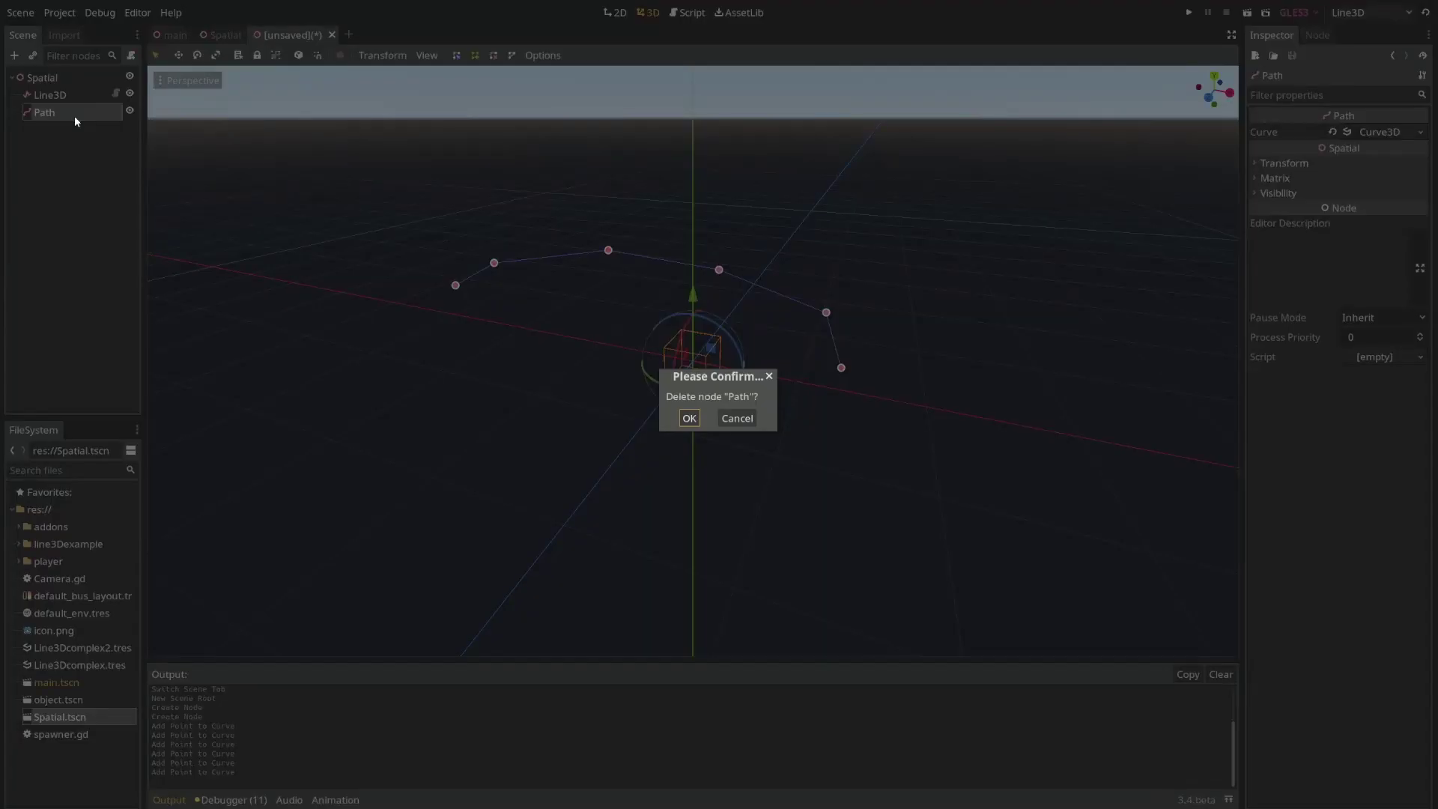
pyautogui.press('Return')
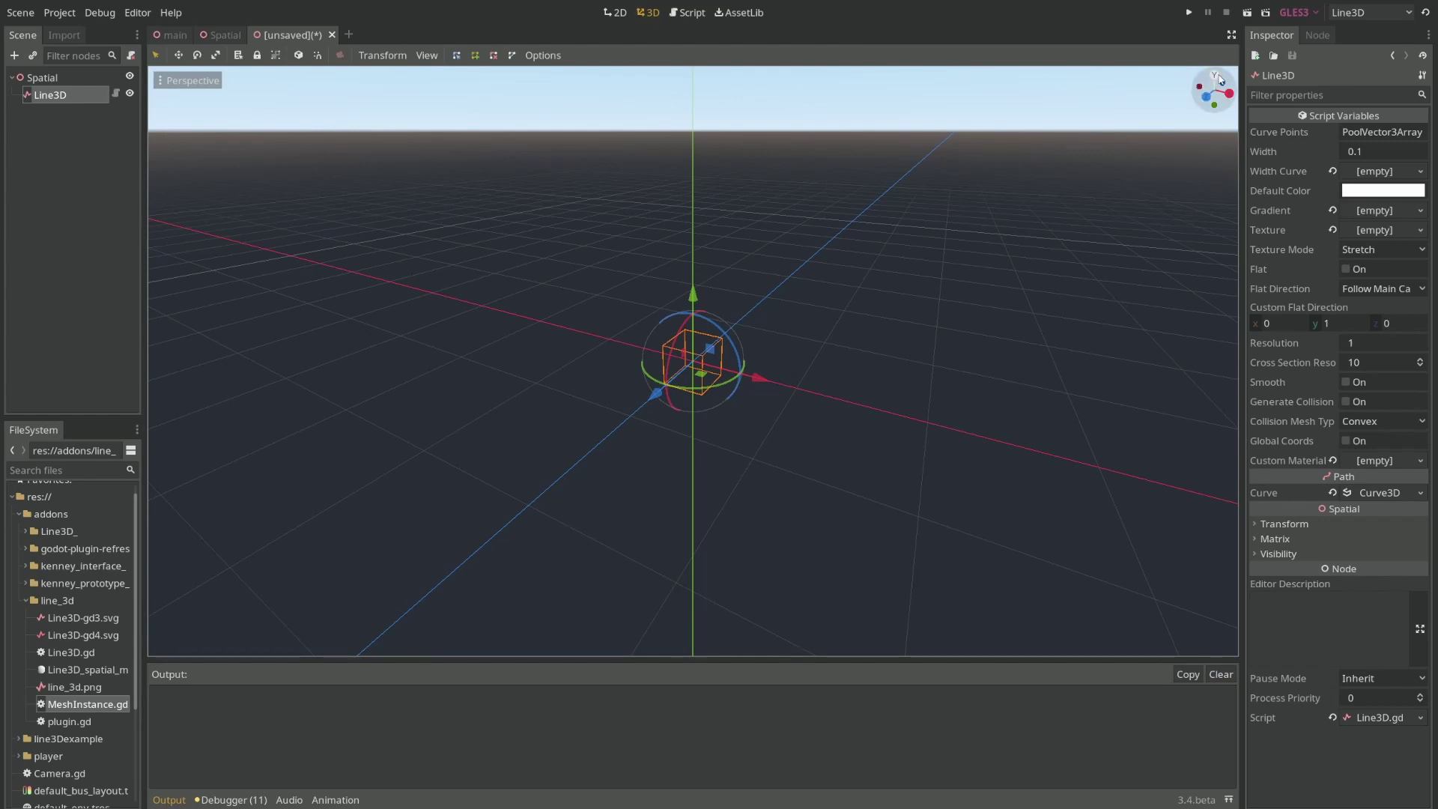
# In top view, draw an open loop of eight curve points around the origin on the Line3D.
pyautogui.click(1215, 76)
pyautogui.moveTo(1212, 112); pyautogui.dragTo(1224, 101)
pyautogui.moveTo(1095, 180); pyautogui.dragTo(825, 169, button='middle')
pyautogui.click(1216, 80)
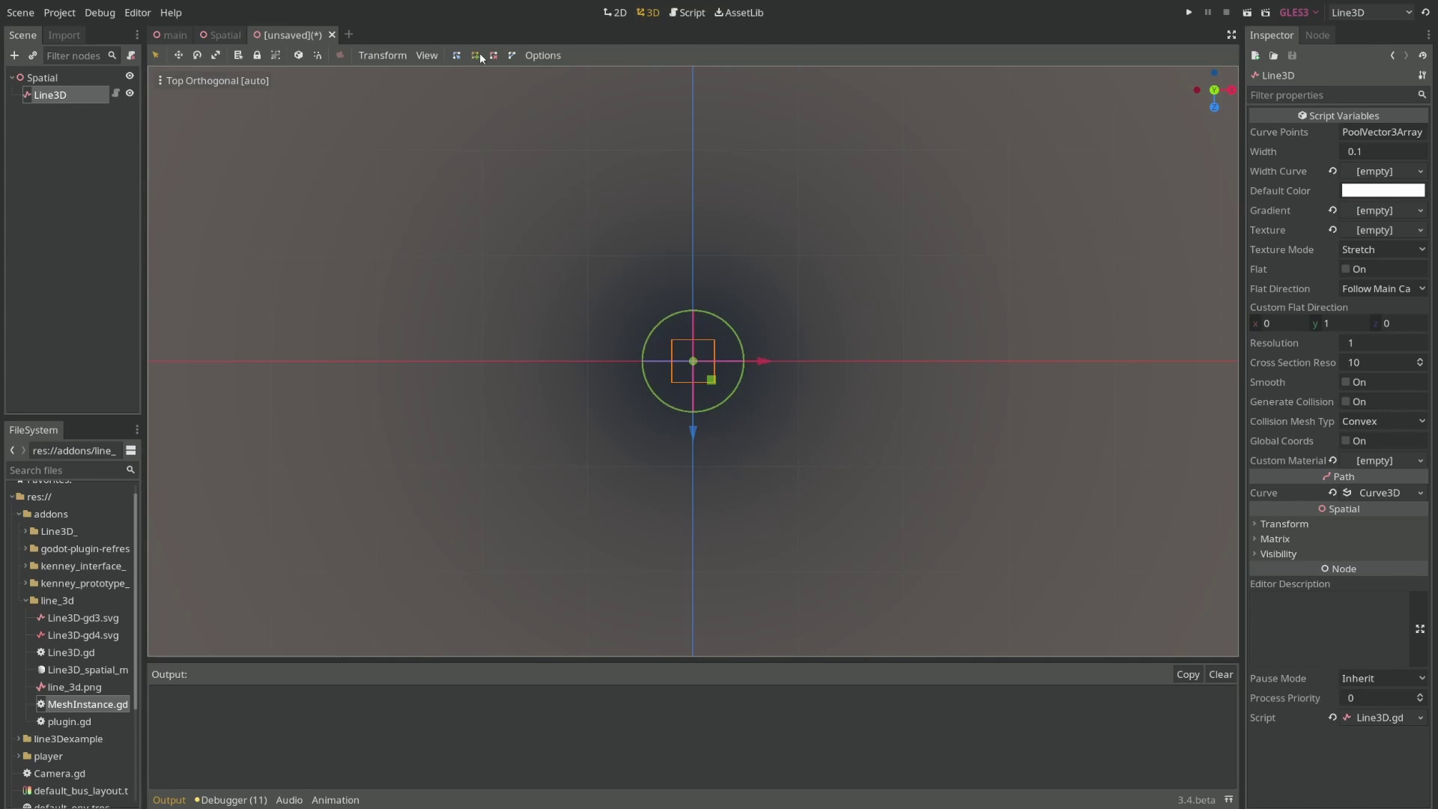
pyautogui.moveTo(860, 348)
pyautogui.mouseDown()
pyautogui.moveTo(854, 226)
pyautogui.moveTo(295, 304)
pyautogui.moveTo(951, 541)
pyautogui.mouseUp()
pyautogui.moveTo(1087, 194); pyautogui.dragTo(863, 322, button='middle')
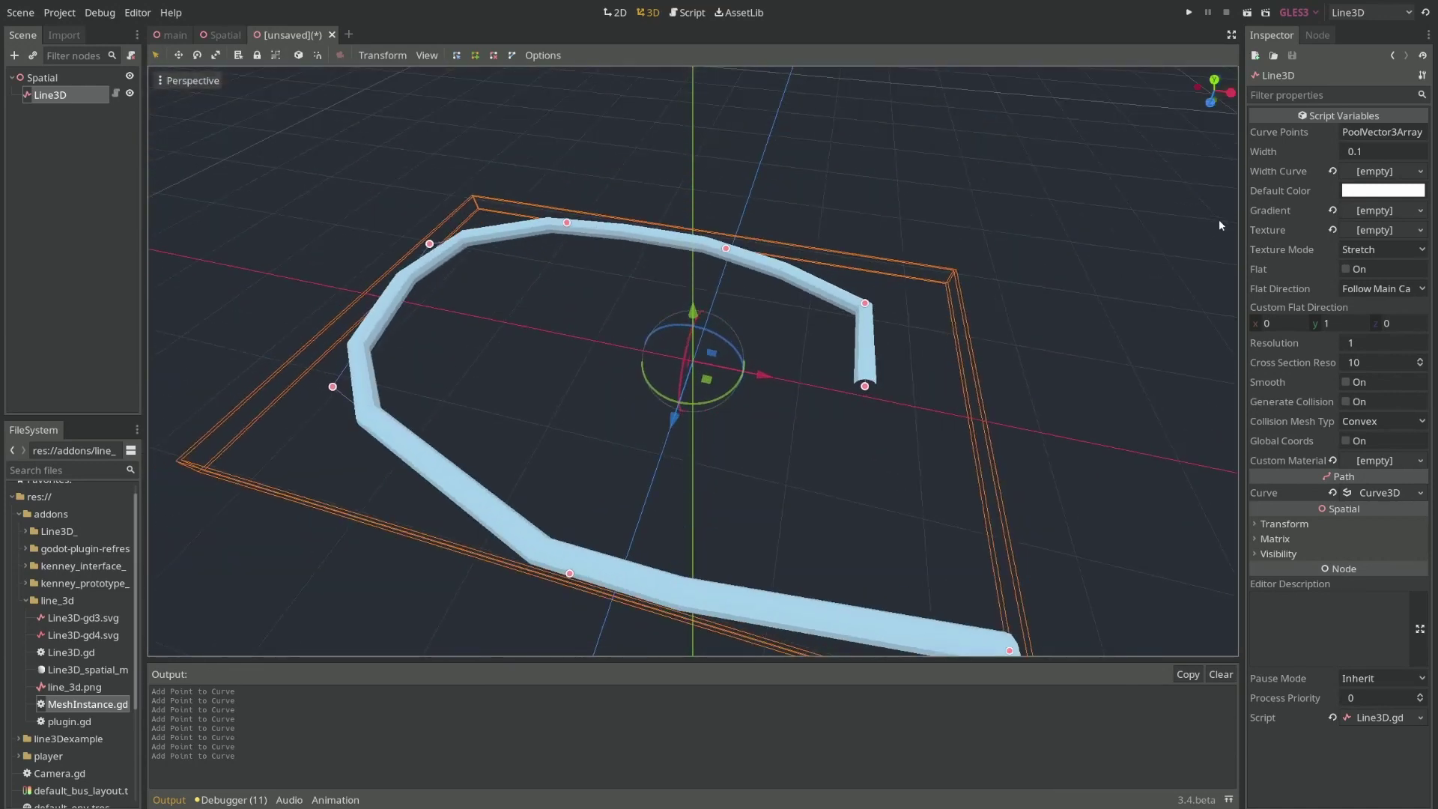
# Try a width of 5 on the Line3D and reset the width to its default.
pyautogui.click(1371, 153)
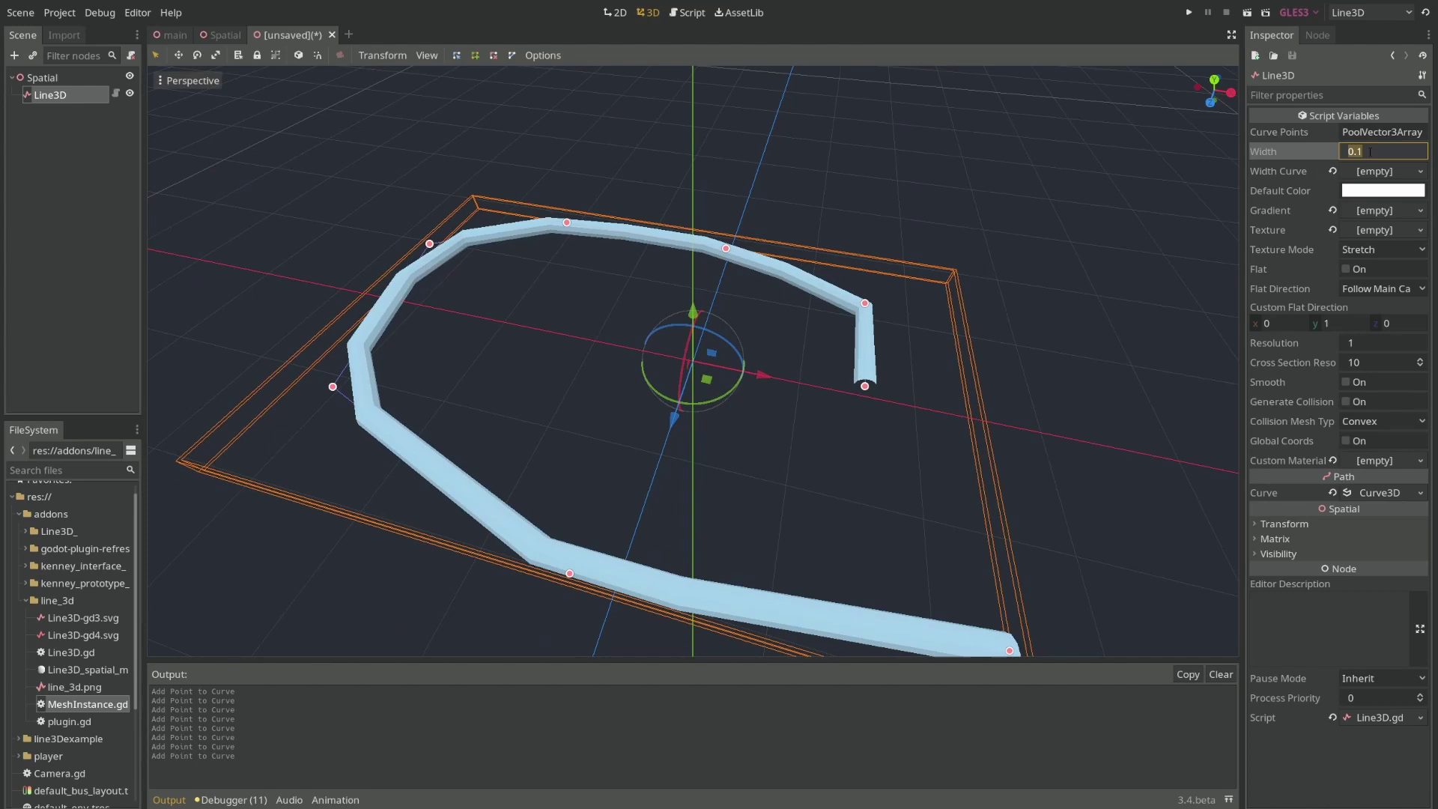
pyautogui.write('5')
pyautogui.press('Return')
pyautogui.scroll(-10, 1103, 275)
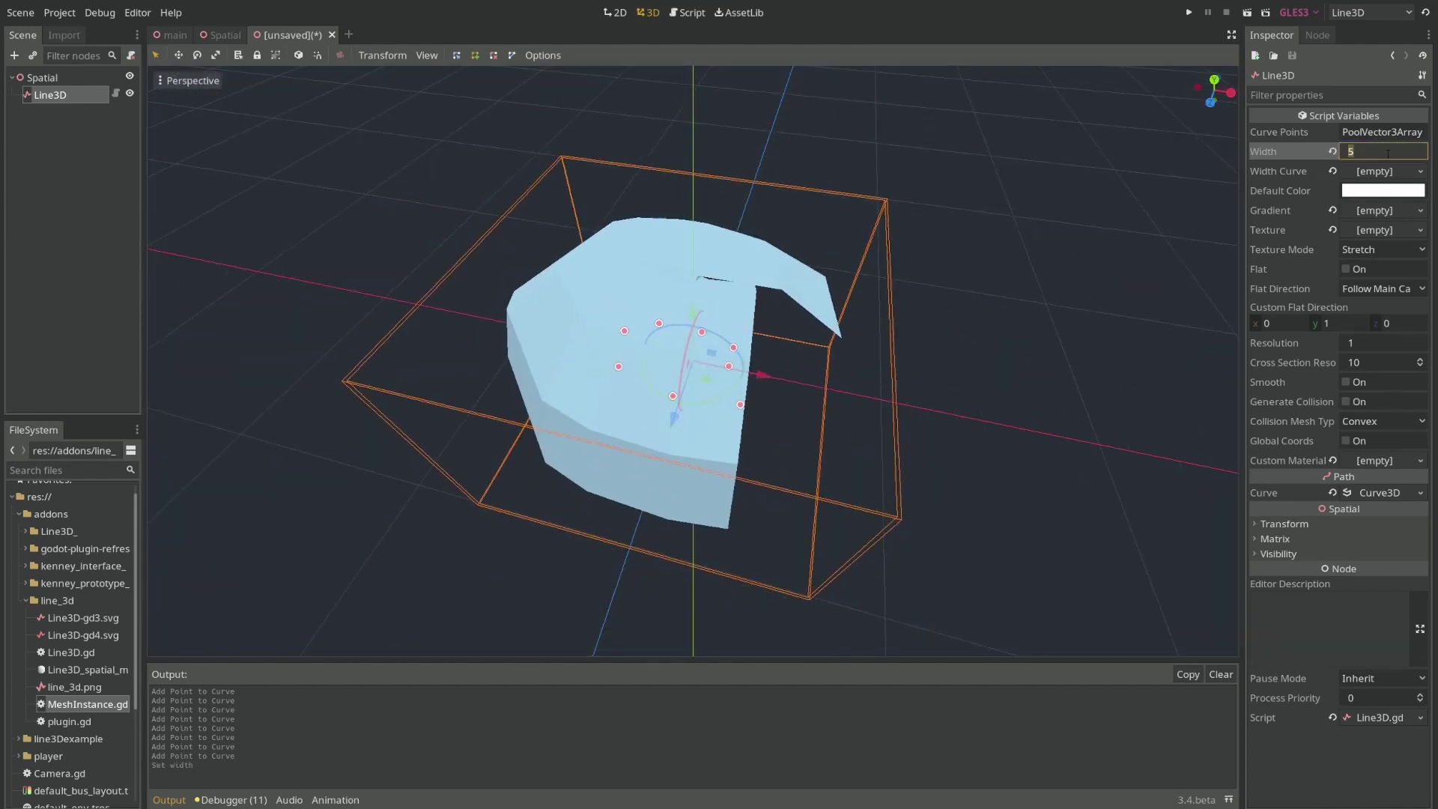
pyautogui.click(1333, 152)
pyautogui.scroll(5, 935, 341)
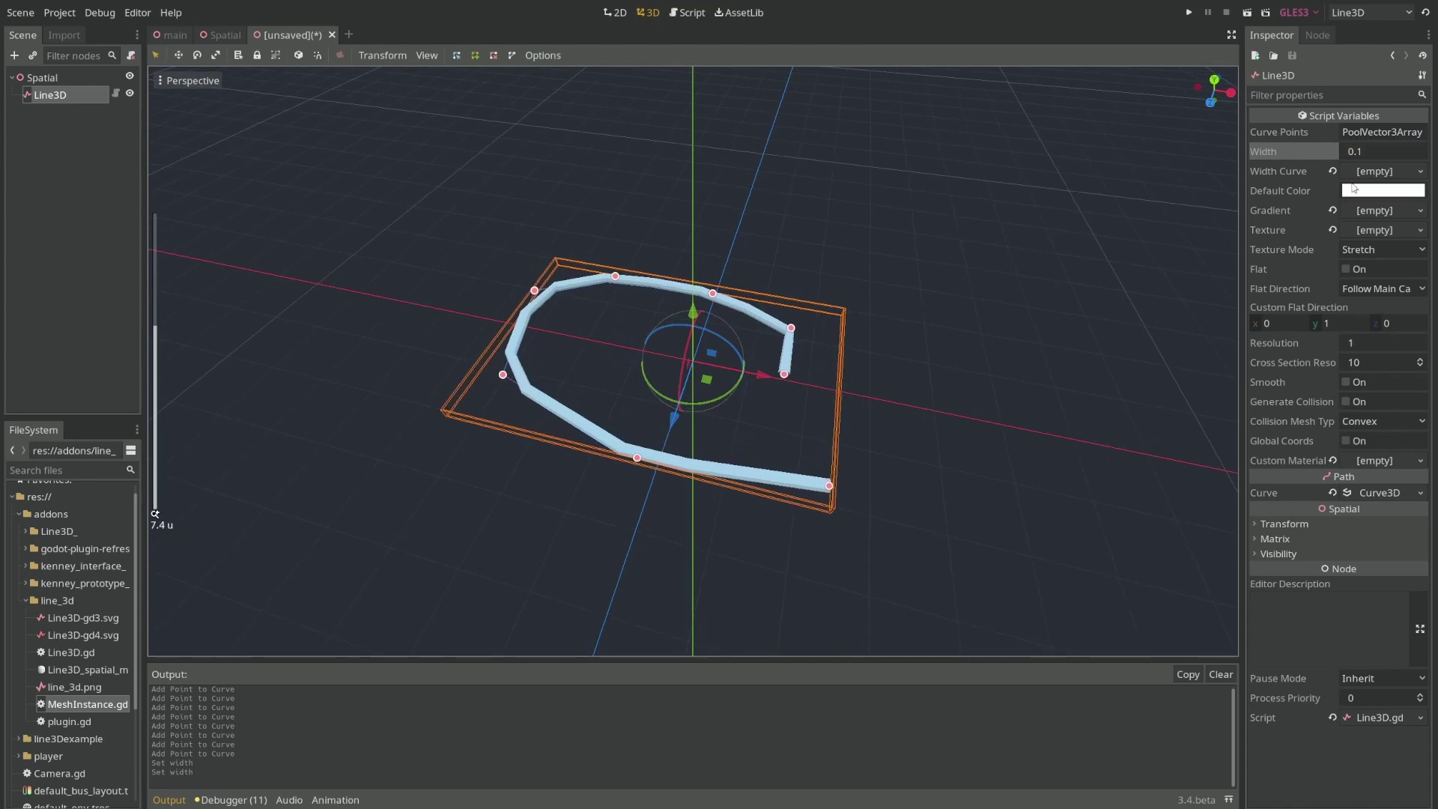
# Assign a new Curve as the Line3D's width curve and shape it to fall from 1 at the start to 0 at the end.
pyautogui.click(1371, 171)
pyautogui.click(1379, 187)
pyautogui.click(1365, 176)
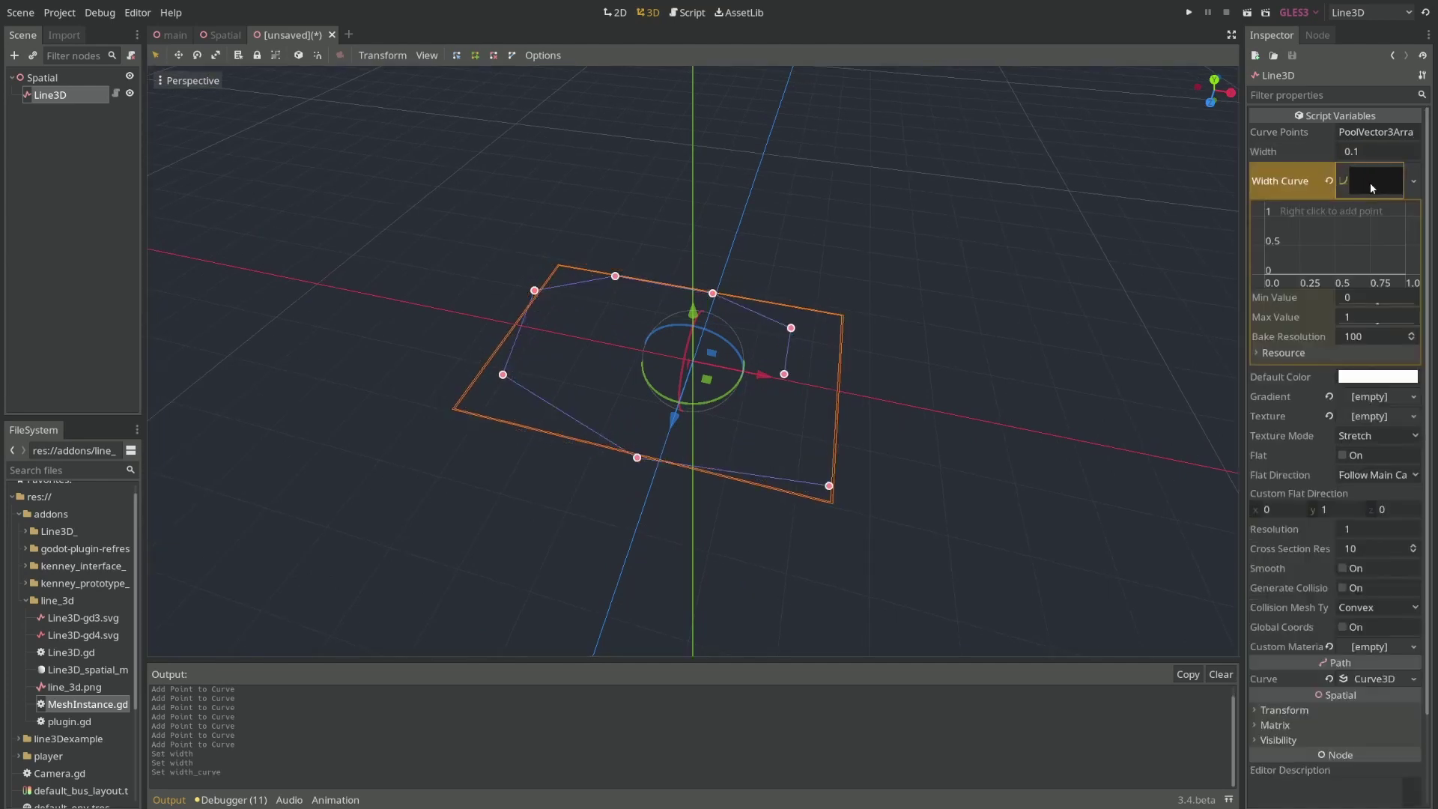
pyautogui.rightClick(1284, 228)
pyautogui.click(1307, 236)
pyautogui.moveTo(1285, 228); pyautogui.dragTo(1256, 218)
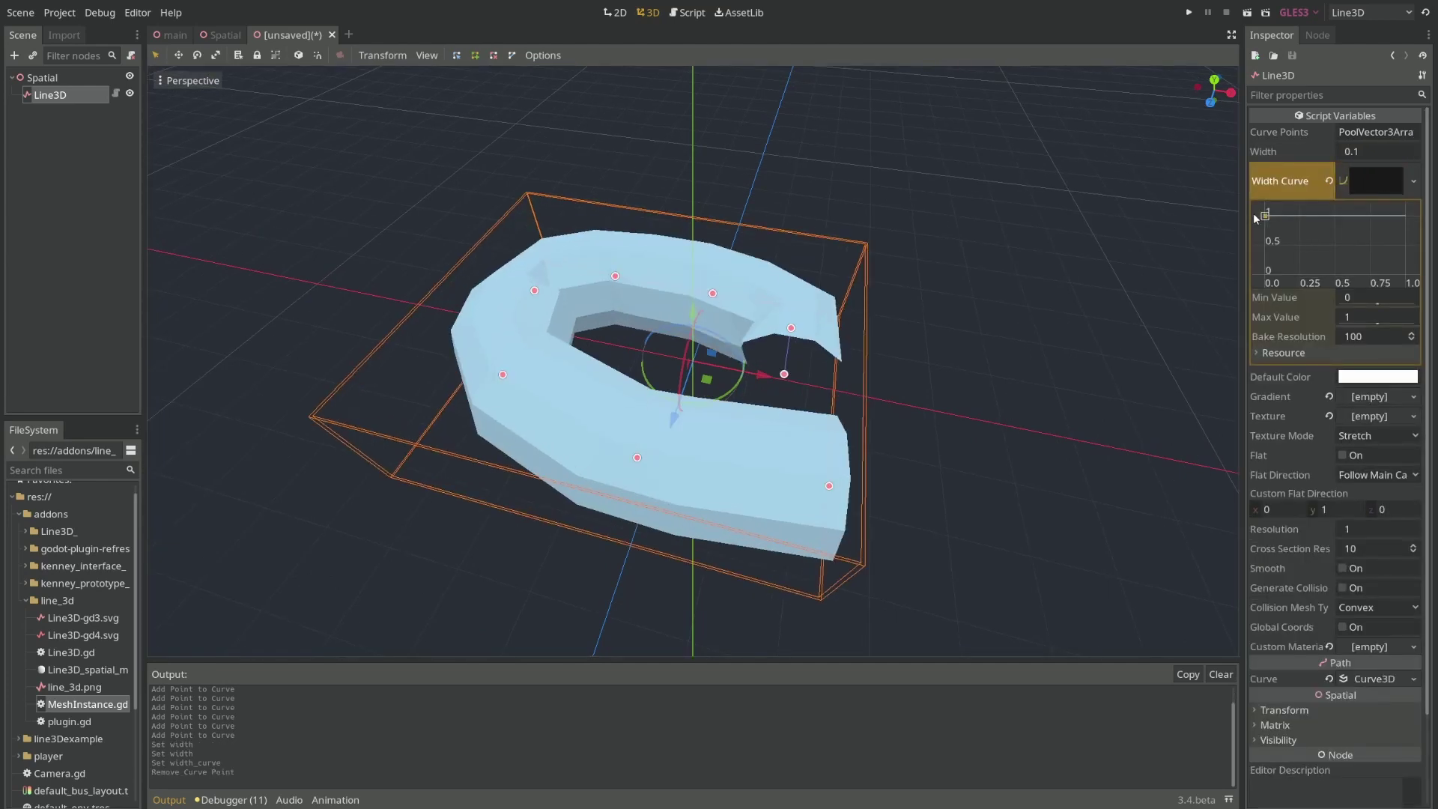
pyautogui.moveTo(1388, 245); pyautogui.dragTo(1414, 276)
pyautogui.moveTo(1162, 254)
pyautogui.mouseDown(button='middle')
pyautogui.moveTo(996, 305)
pyautogui.moveTo(1144, 262)
pyautogui.mouseUp(button='middle')
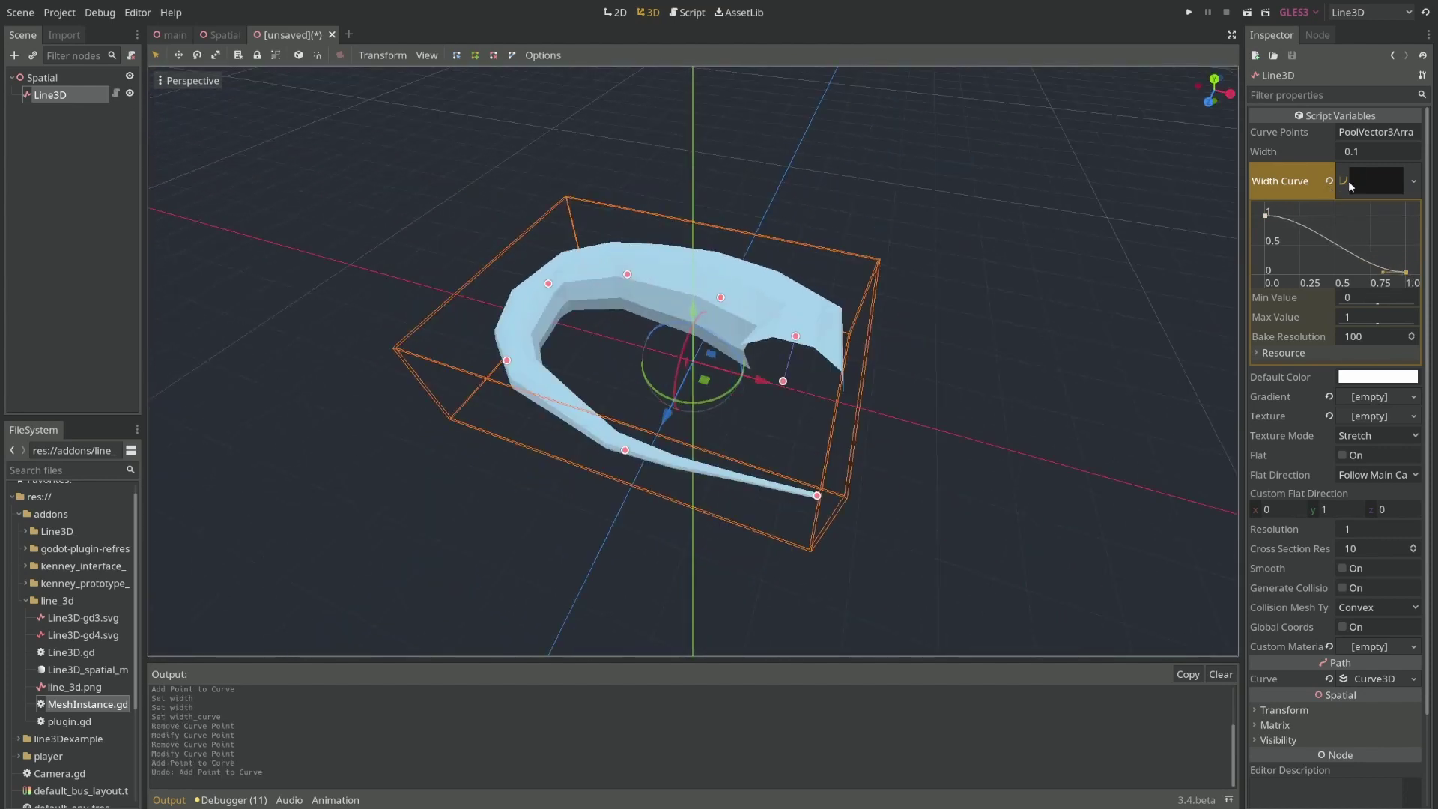
pyautogui.click(1348, 181)
# Set the Line3D's default color to dark red (a31f1f).
pyautogui.click(1380, 215)
pyautogui.moveTo(1279, 86); pyautogui.dragTo(1305, 59)
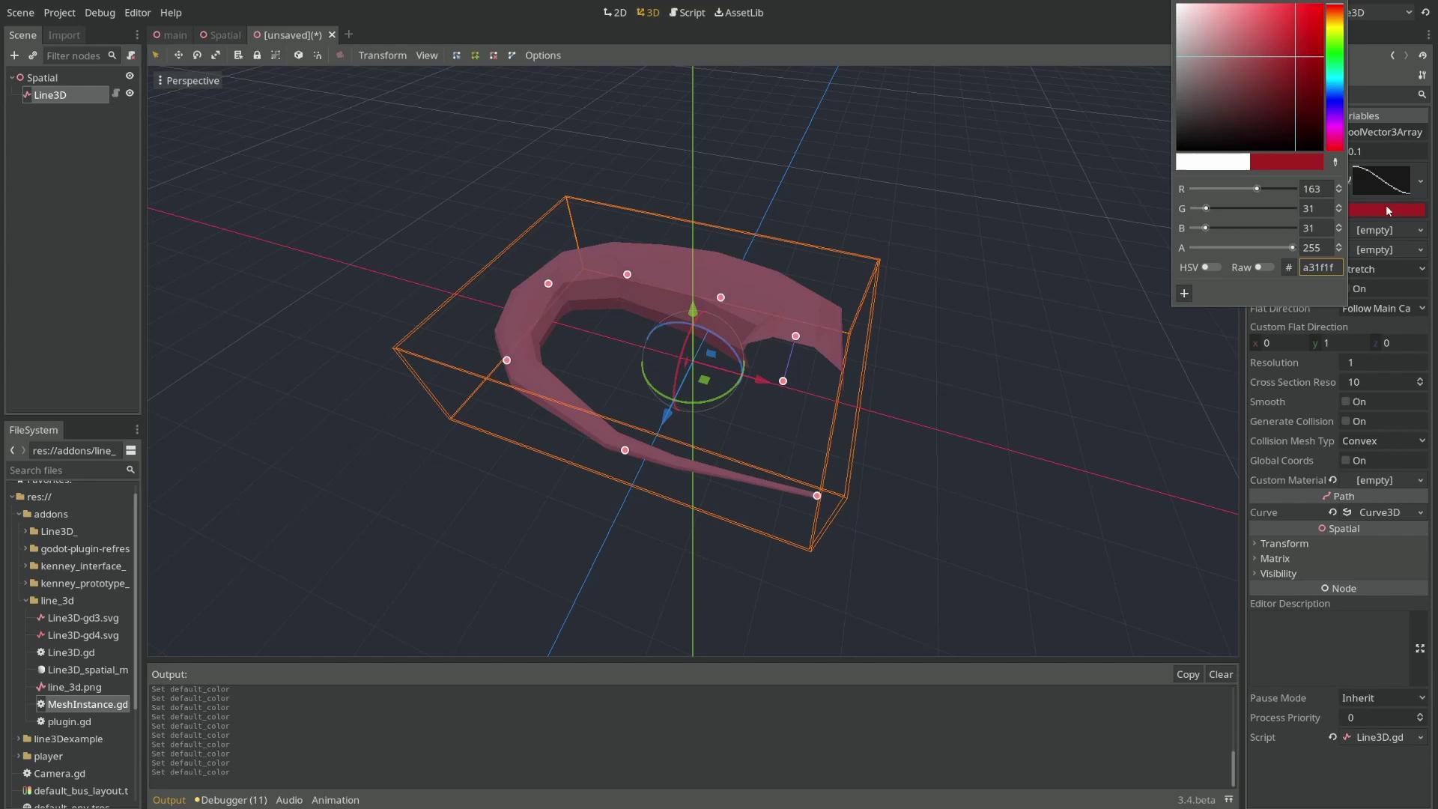
pyautogui.click(1387, 213)
# Assign a new GradientTexture containing a new black-to-white Gradient to the Line3D's gradient property.
pyautogui.click(1390, 234)
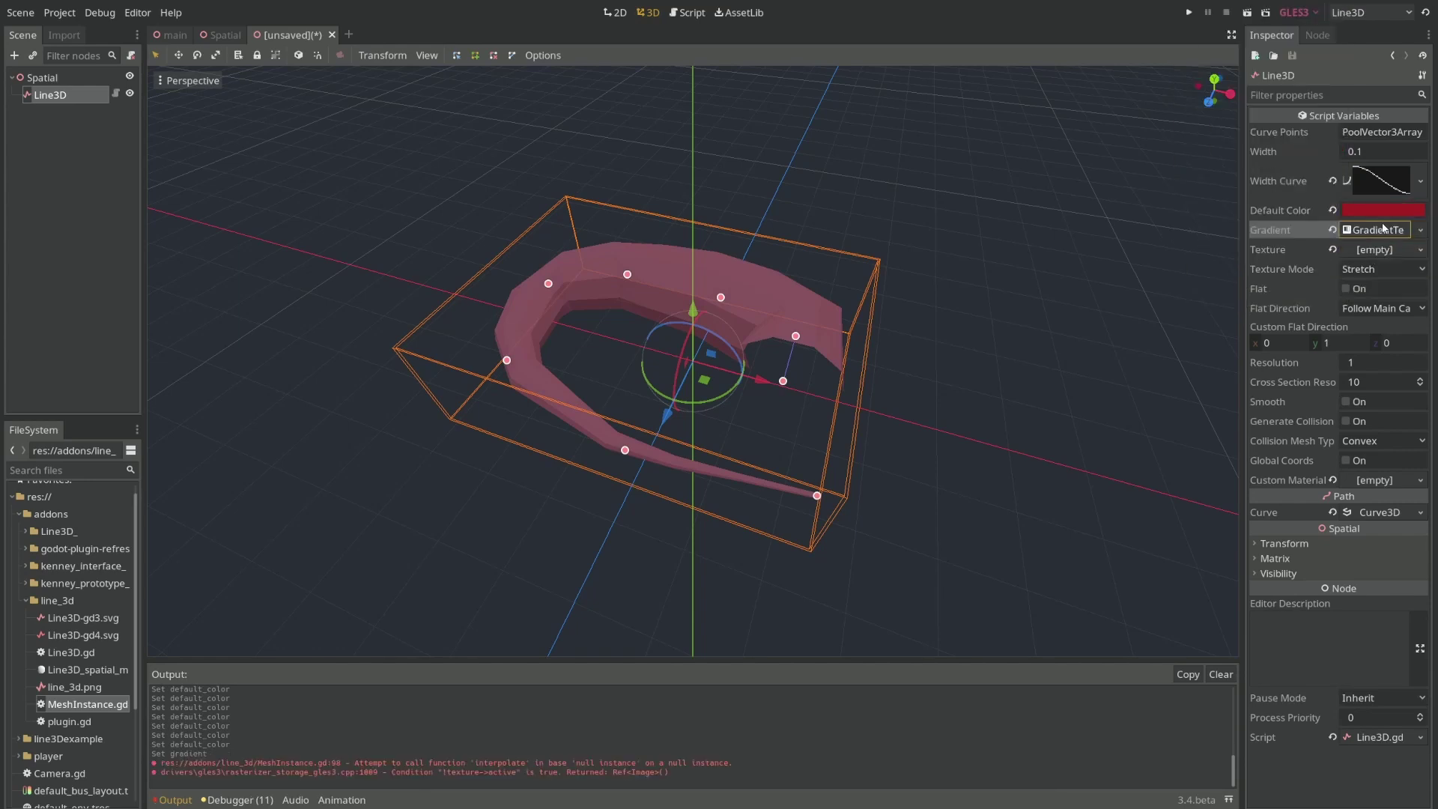
pyautogui.click(1370, 253)
pyautogui.click(1360, 249)
pyautogui.click(1369, 272)
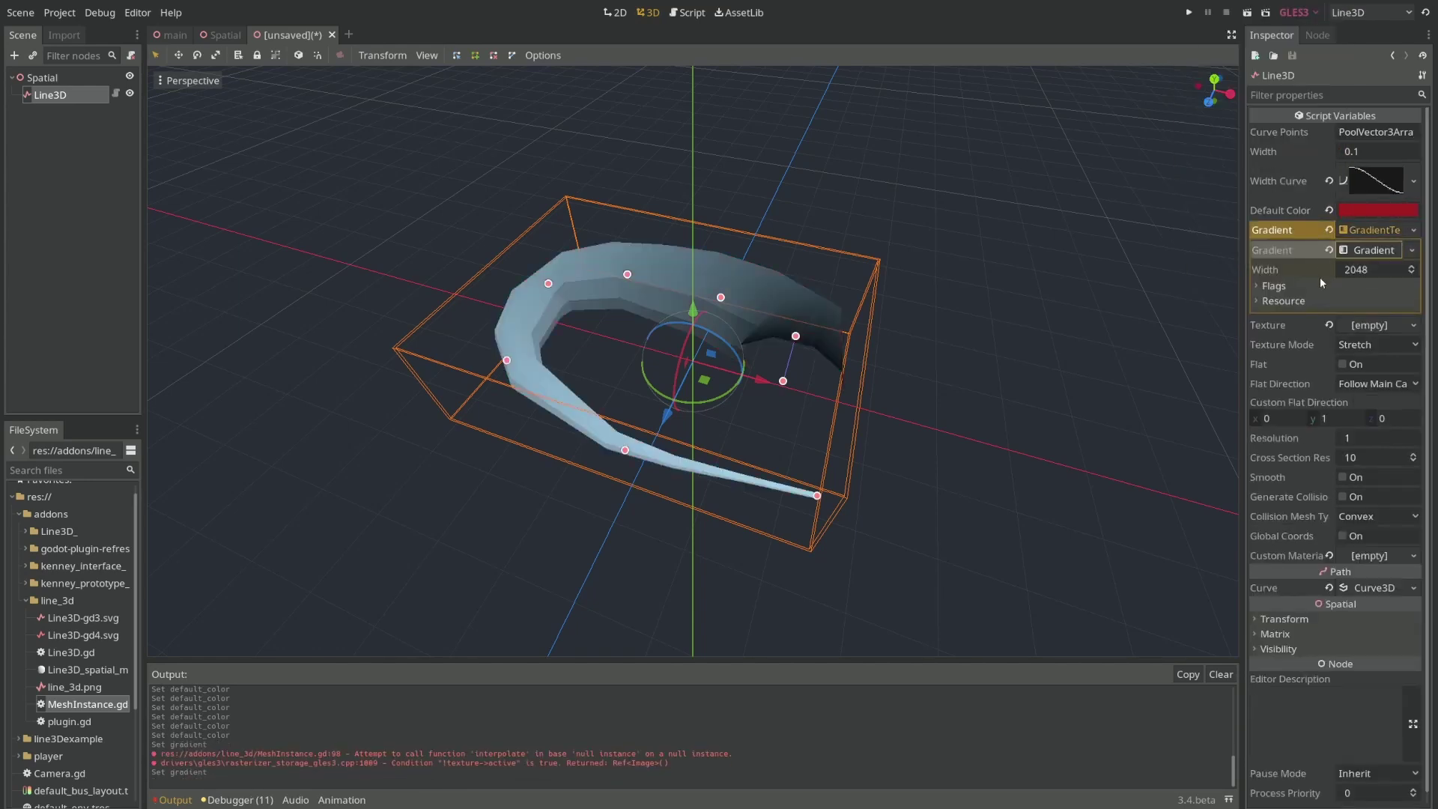
pyautogui.click(1360, 251)
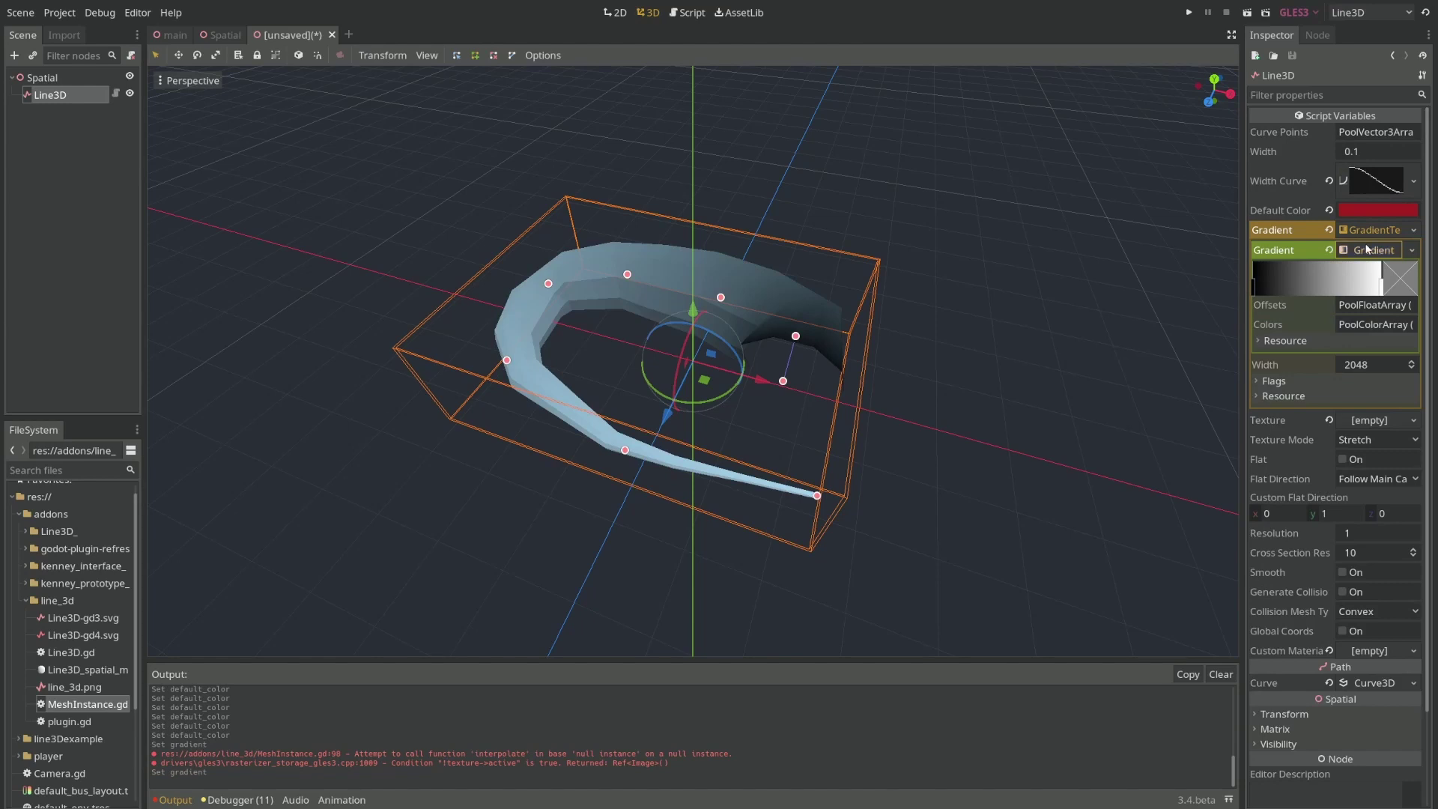
pyautogui.click(1367, 249)
pyautogui.click(1372, 230)
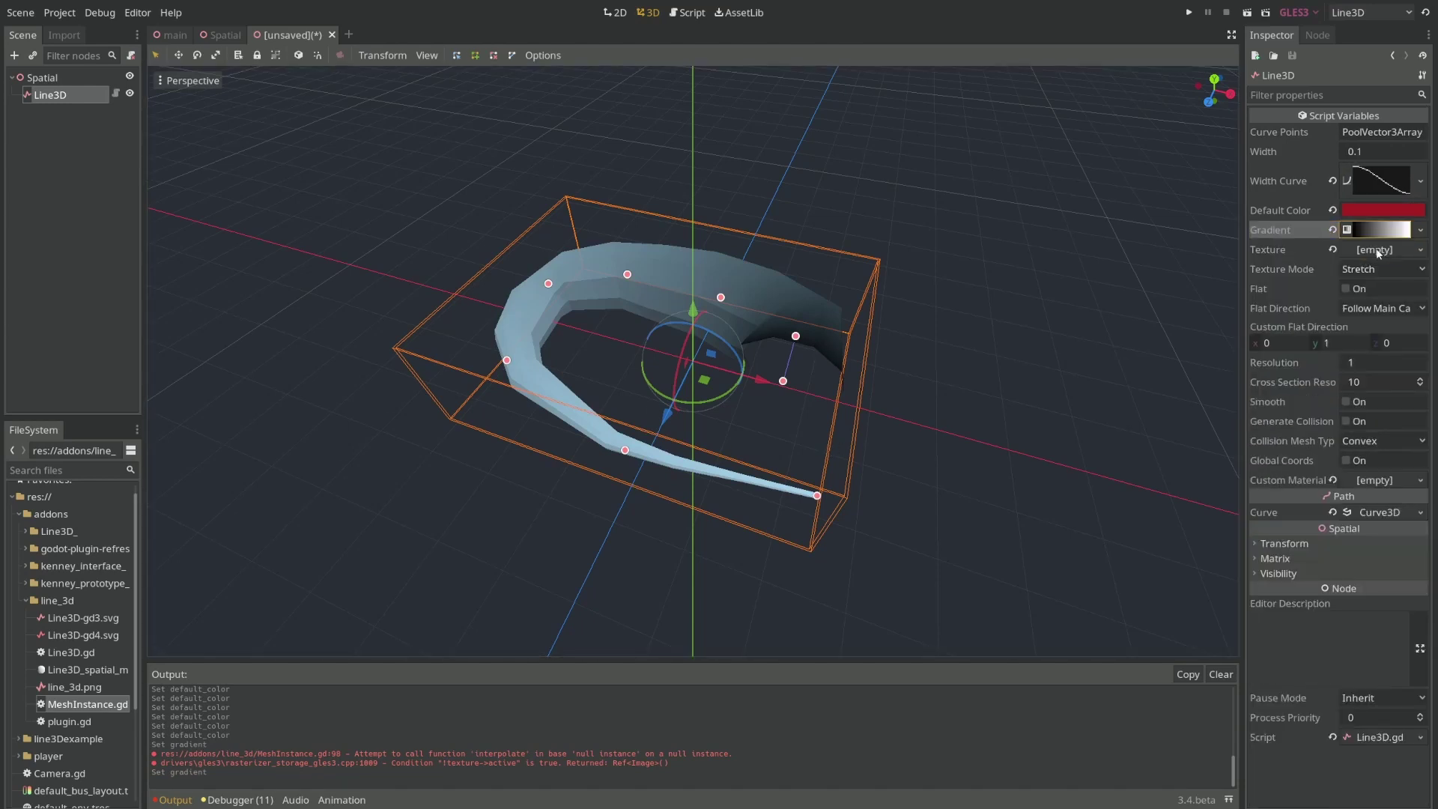
# Assign icon.png from the project files as the Line3D's texture.
pyautogui.scroll(-4, 75, 637)
pyautogui.moveTo(53, 687); pyautogui.dragTo(1382, 249)
pyautogui.scroll(3, 772, 278)
pyautogui.moveTo(772, 277); pyautogui.dragTo(783, 243, button='middle')
pyautogui.moveTo(577, 485); pyautogui.dragTo(677, 394, button='middle')
# Set the Line3D's texture mode to Tile.
pyautogui.click(1379, 289)
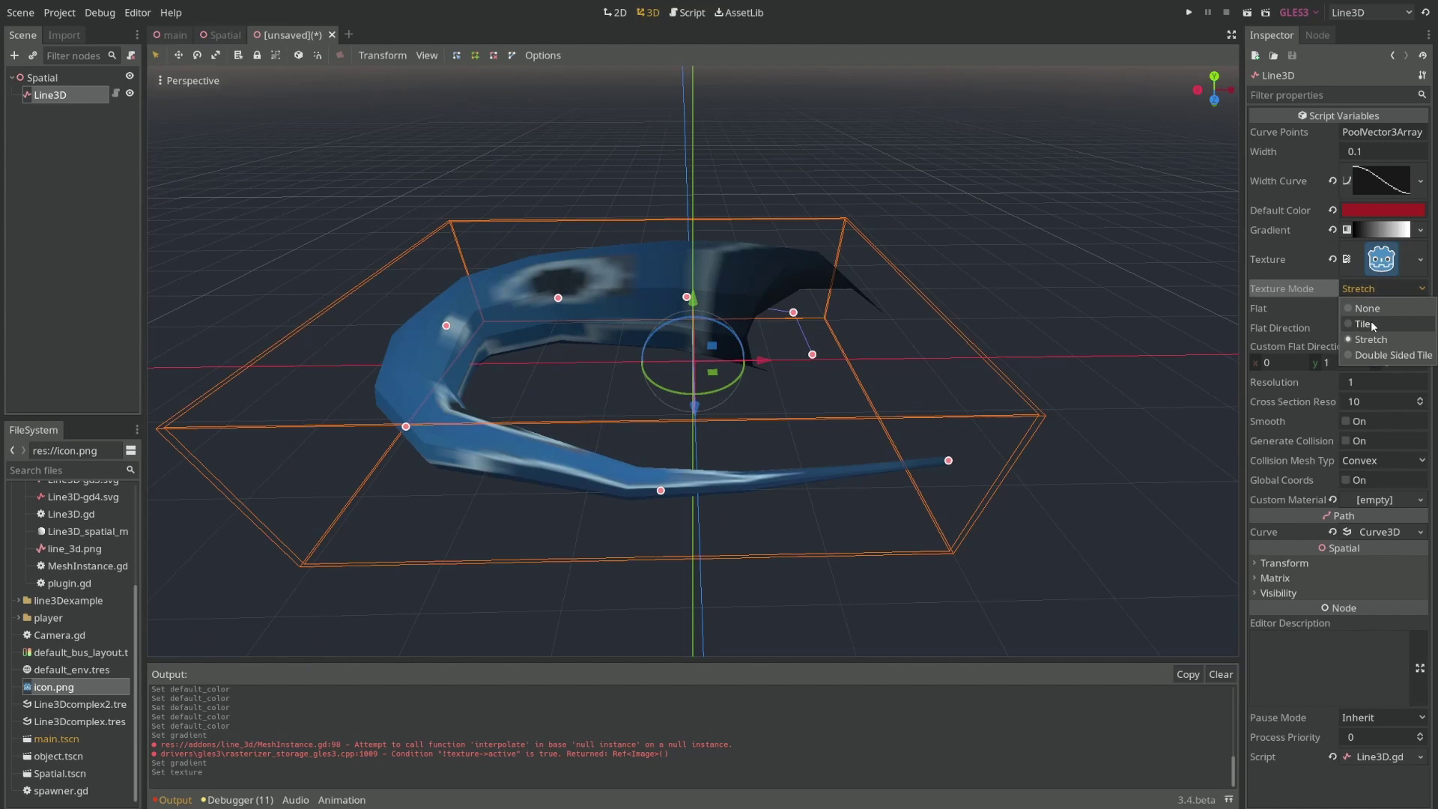
pyautogui.click(1363, 324)
pyautogui.moveTo(795, 329); pyautogui.dragTo(838, 318, button='middle')
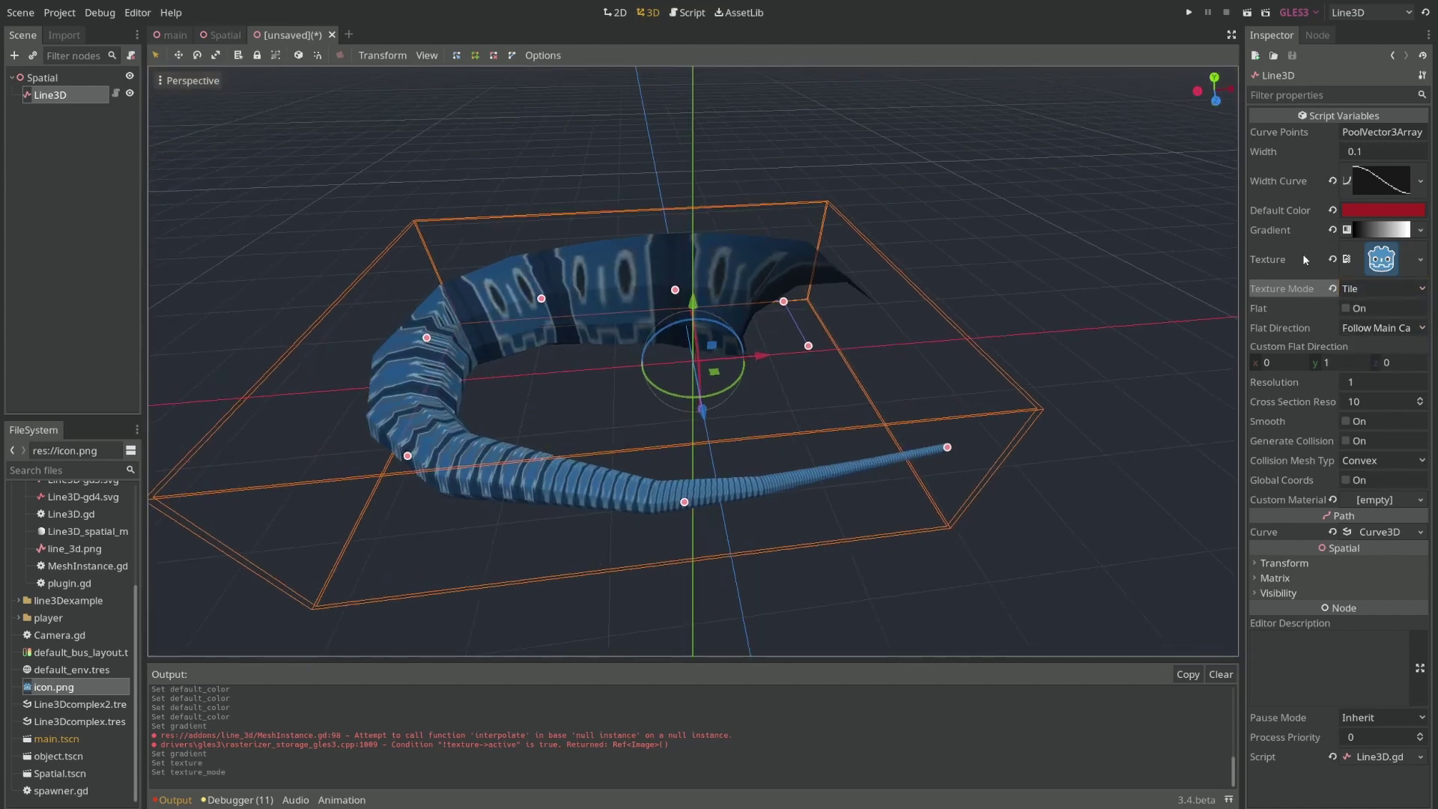
# Set the Line3D's texture mode to Double Sided Tile.
pyautogui.click(1379, 288)
pyautogui.click(1378, 362)
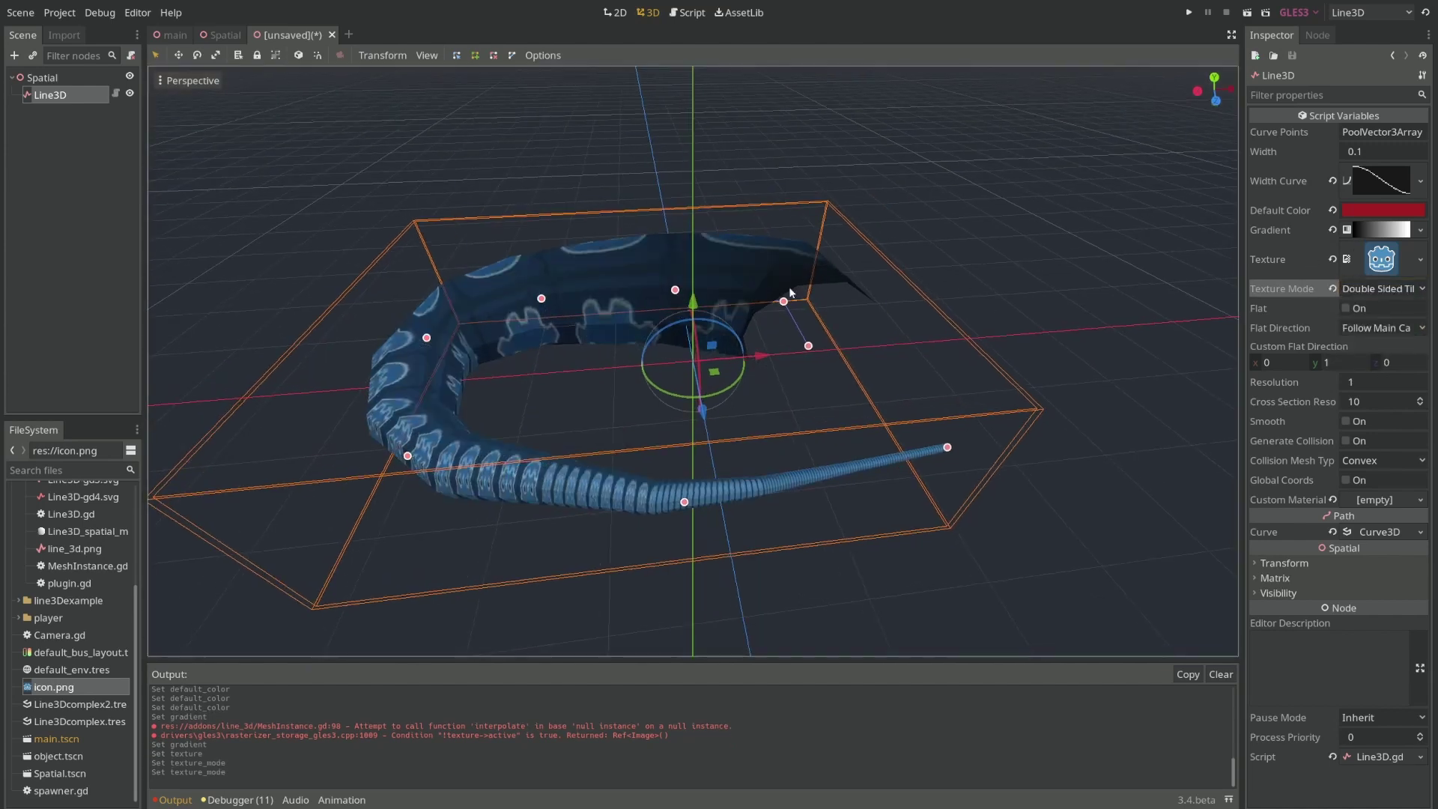
pyautogui.moveTo(862, 322); pyautogui.dragTo(1218, 277, button='middle')
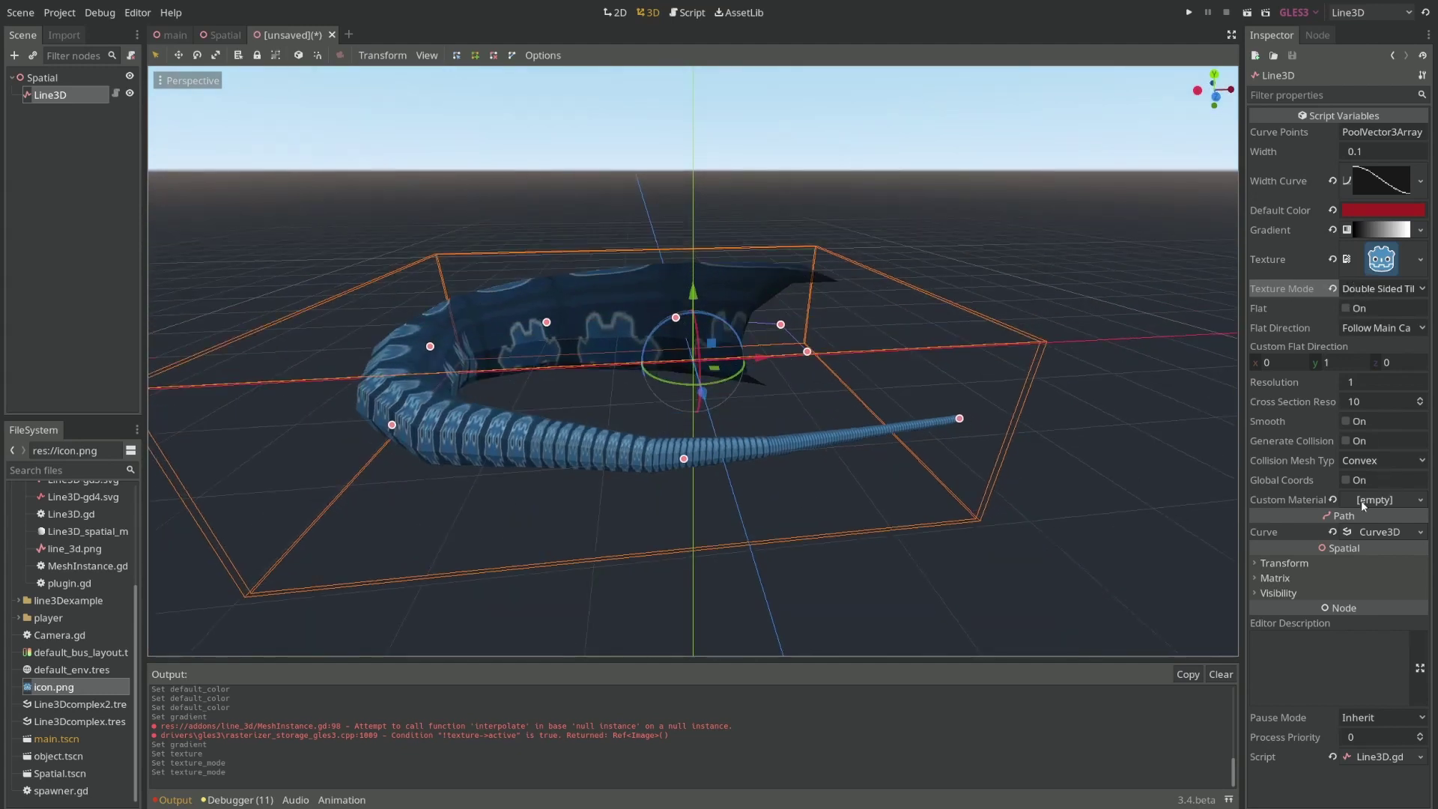
# Turn on Flat for the Line3D and set its texture mode to Tile.
pyautogui.click(1292, 499)
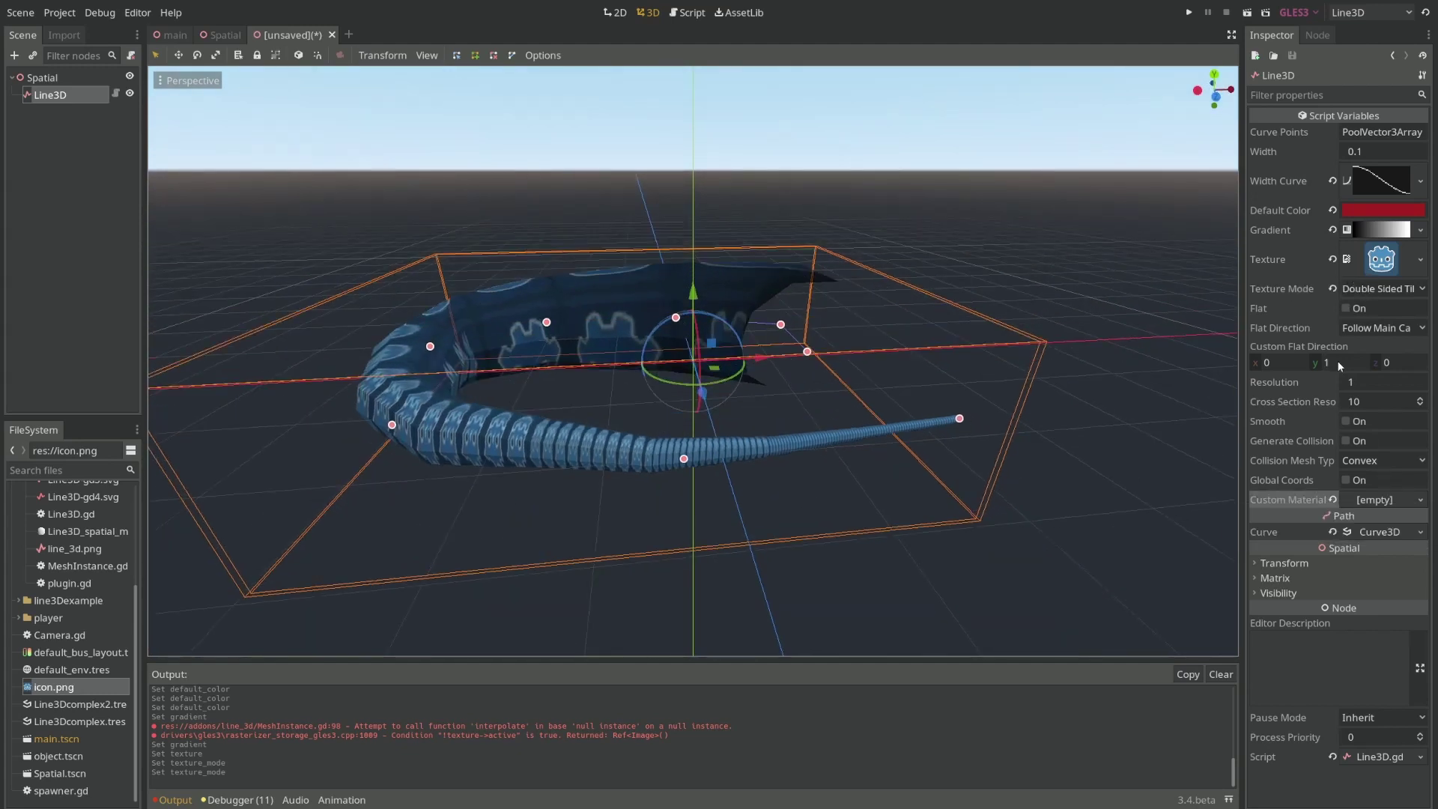
pyautogui.moveTo(896, 317); pyautogui.dragTo(893, 387, button='middle')
pyautogui.click(1345, 308)
pyautogui.moveTo(854, 279); pyautogui.dragTo(906, 225, button='middle')
pyautogui.click(1374, 290)
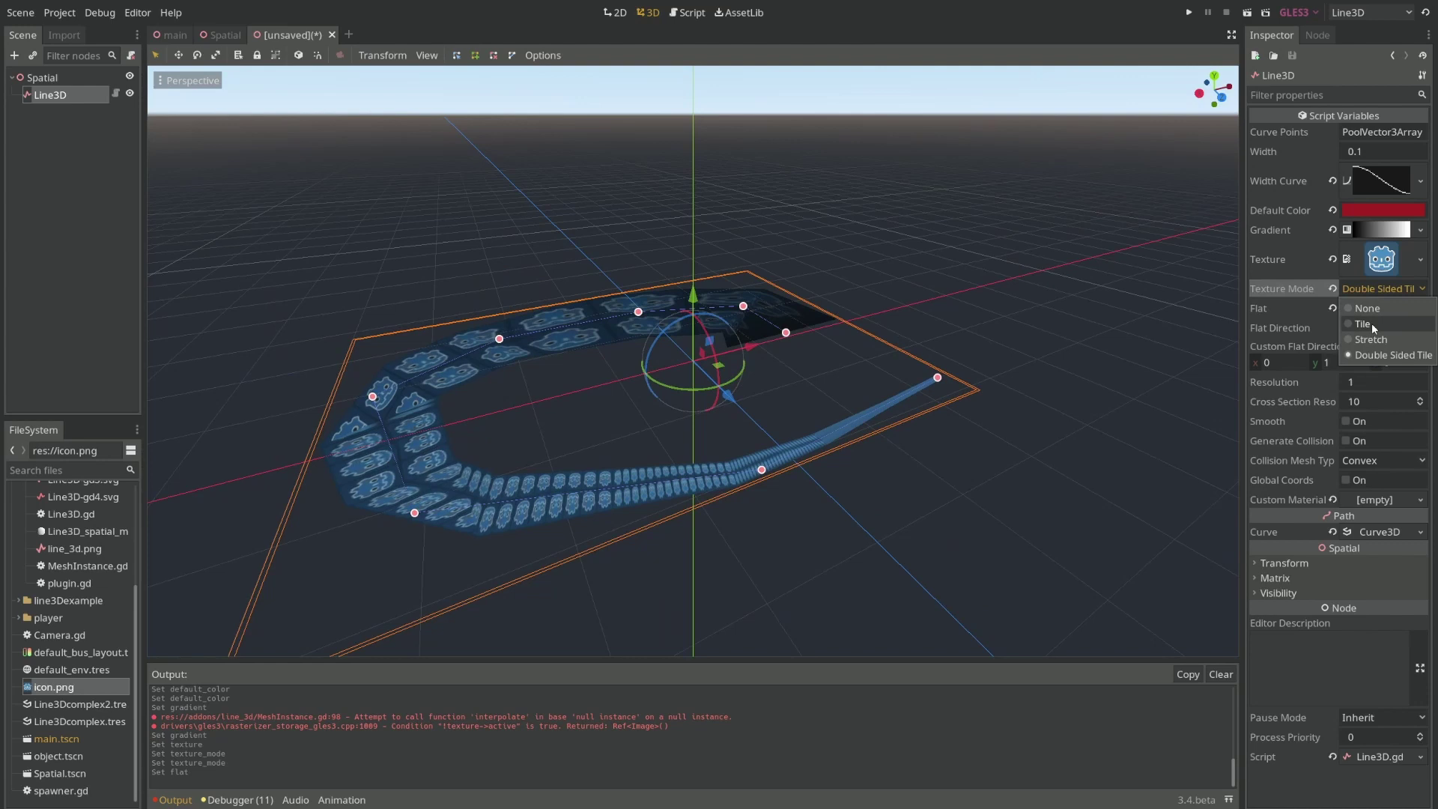
pyautogui.click(1373, 322)
pyautogui.moveTo(937, 318); pyautogui.dragTo(816, 350, button='middle')
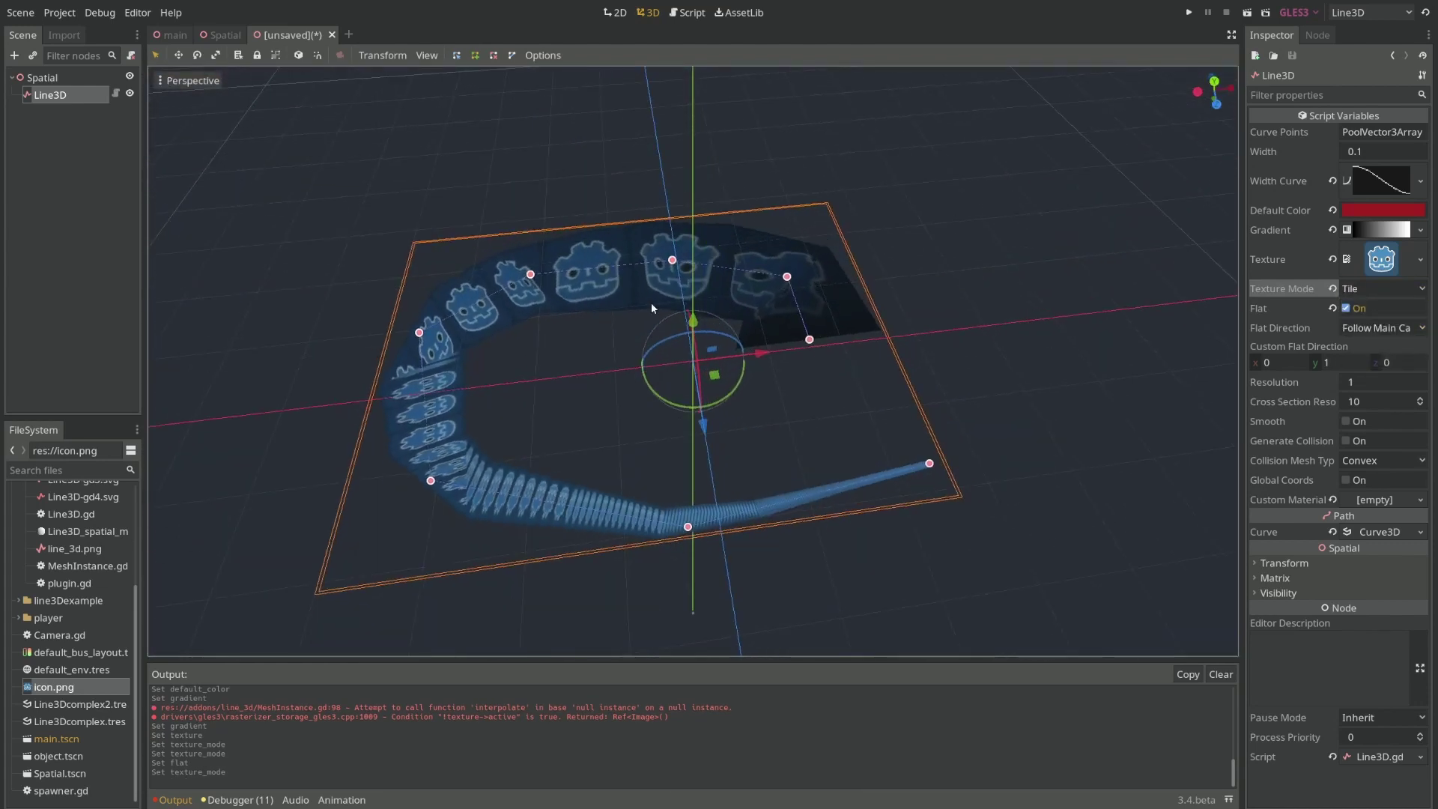
pyautogui.moveTo(652, 308); pyautogui.dragTo(942, 296, button='middle')
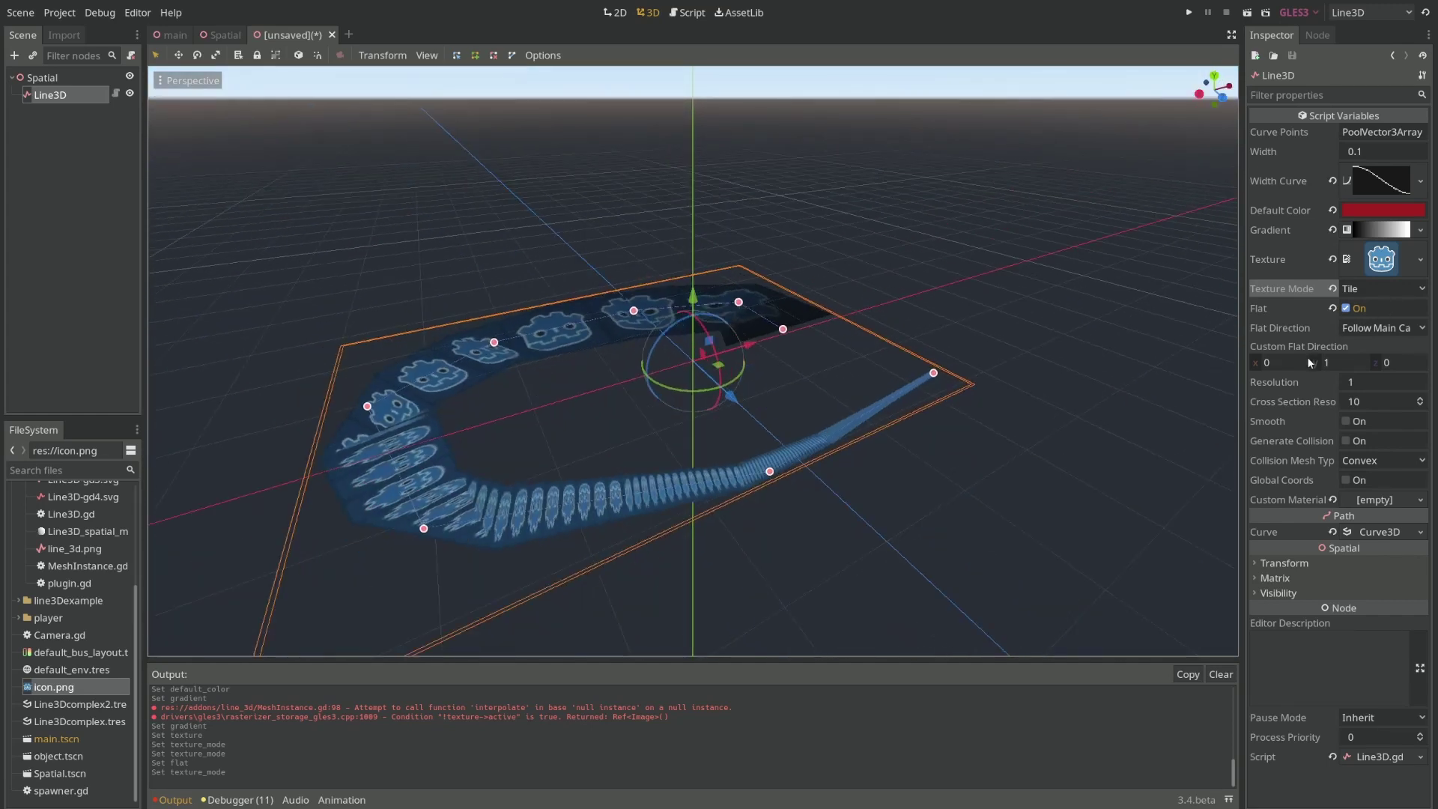
# Set the Line3D's flat direction to Custom with a custom flat direction of x 1 and y 0.
pyautogui.click(1366, 327)
pyautogui.click(1371, 362)
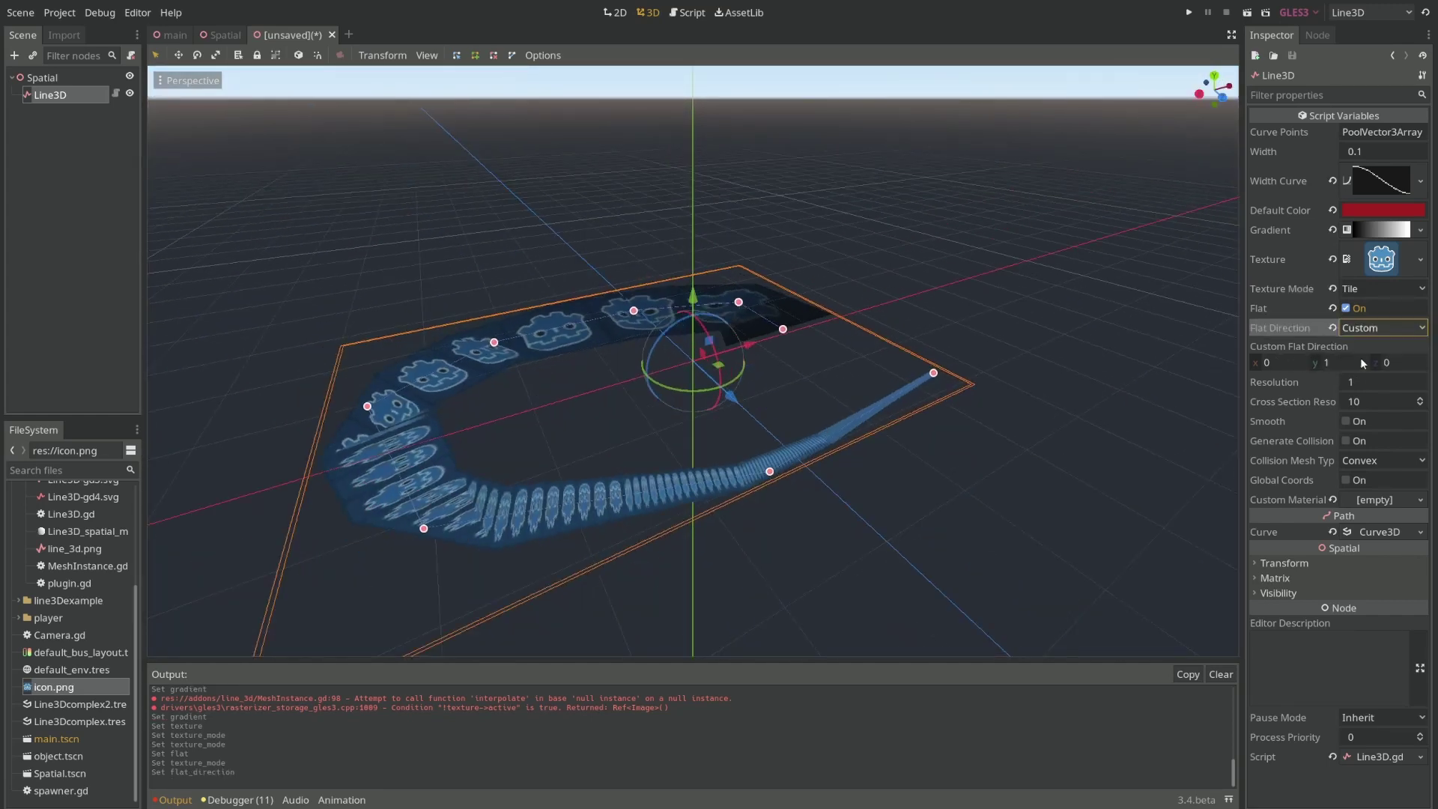
pyautogui.write('1')
pyautogui.press('Return')
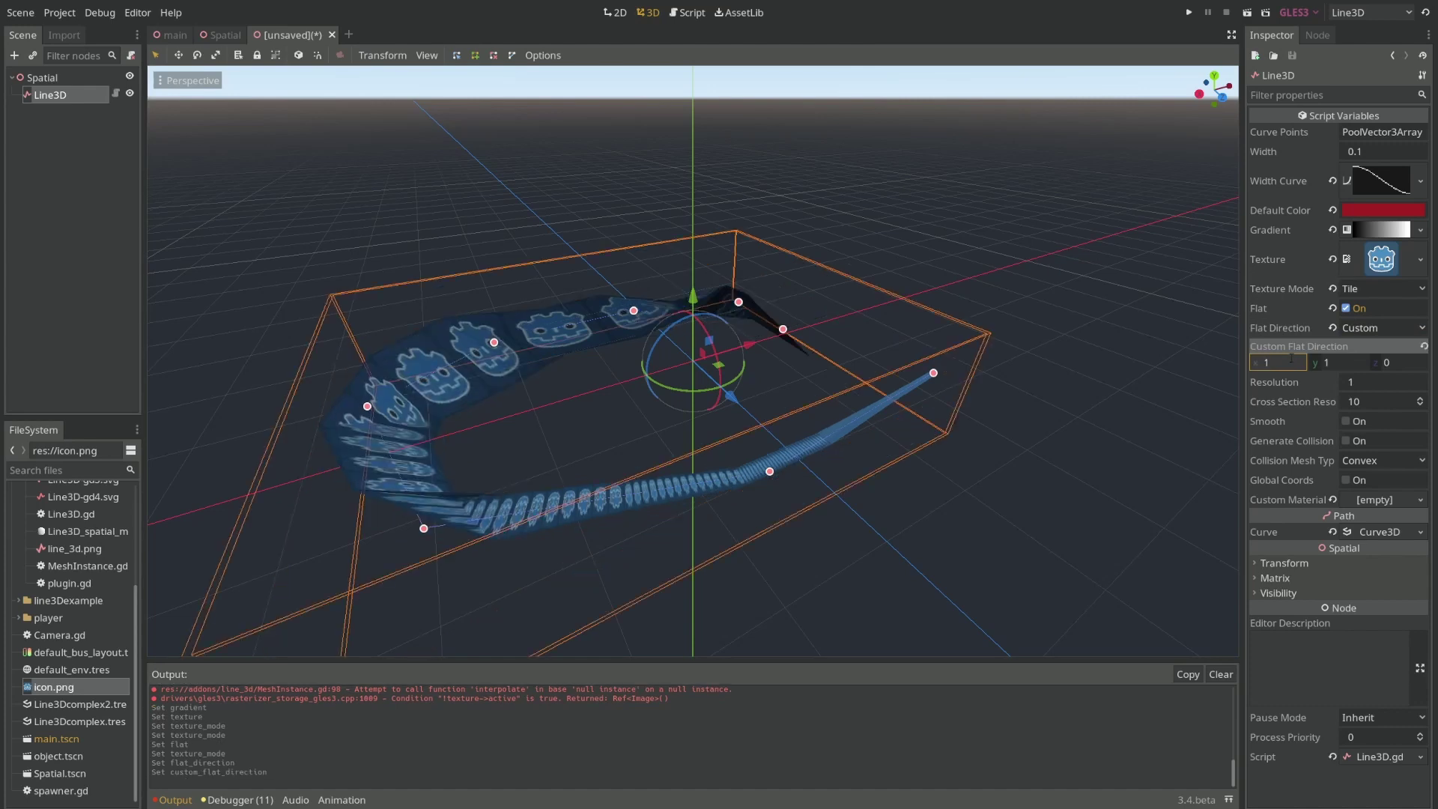
pyautogui.click(1329, 362)
pyautogui.write('0')
pyautogui.press('Return')
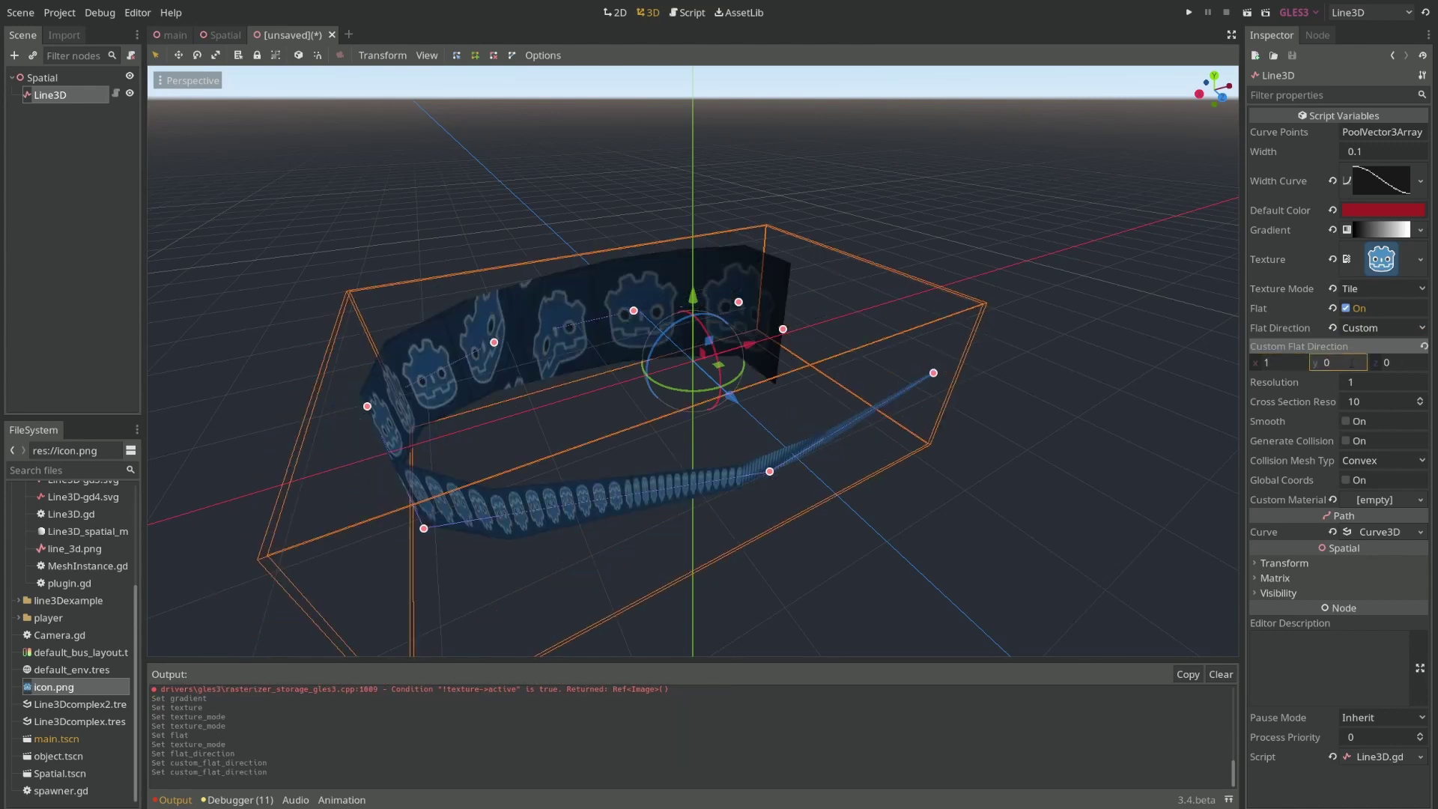
# Add a Camera node as a child of the Spatial root.
pyautogui.moveTo(677, 287); pyautogui.dragTo(146, 170, button='middle')
pyautogui.rightClick(48, 78)
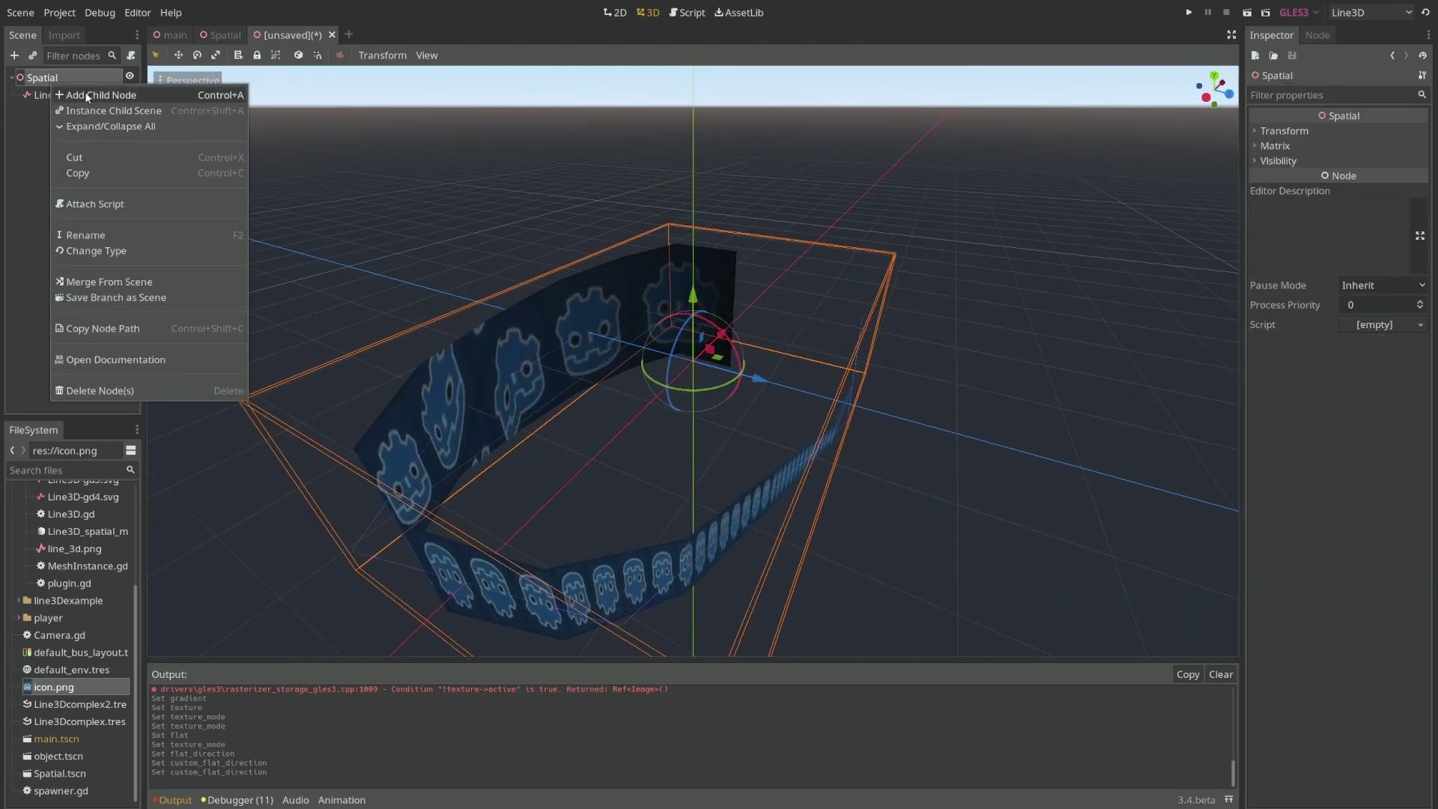
pyautogui.click(84, 91)
pyautogui.write('ca')
pyautogui.press('Return')
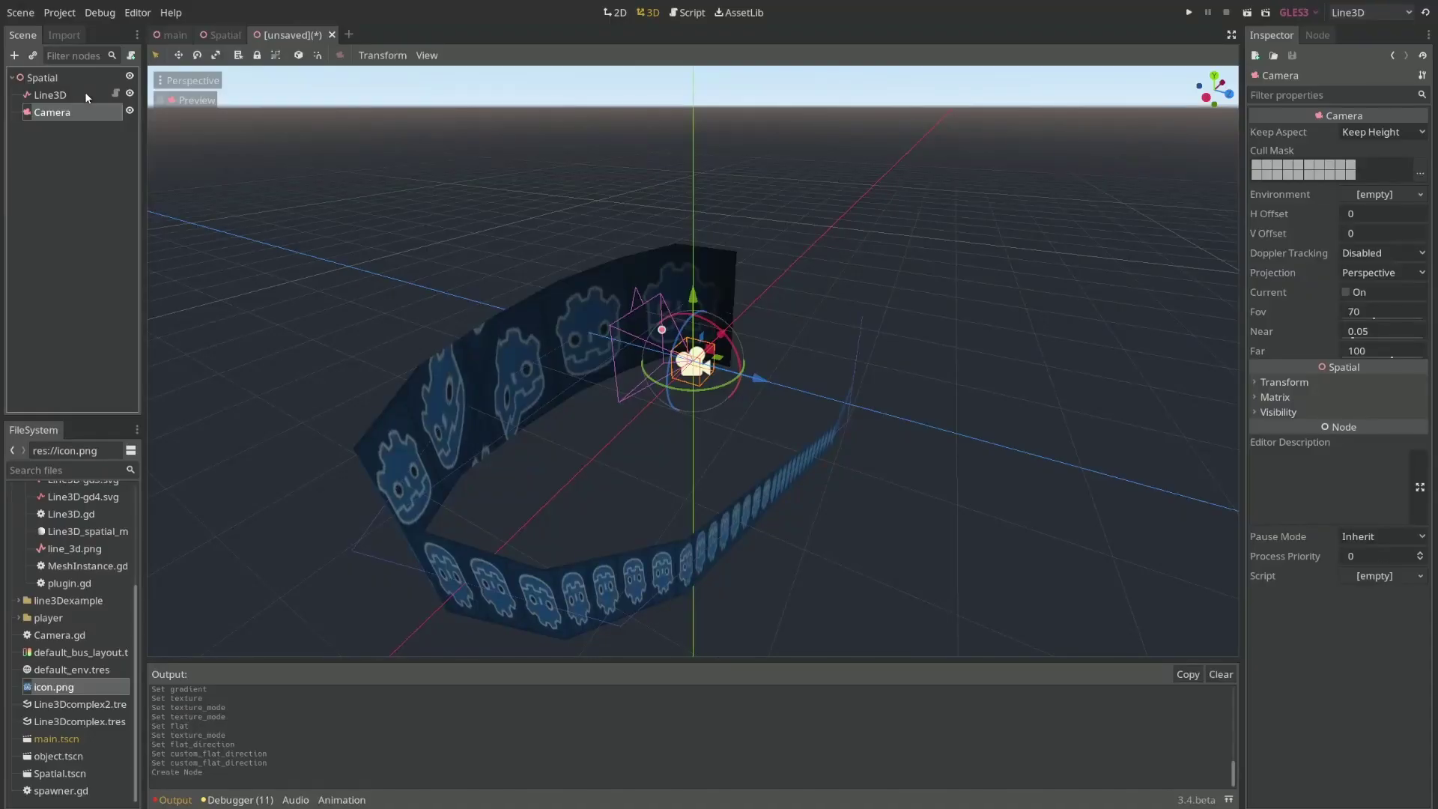
pyautogui.scroll(4, 733, 214)
# Set the Line3D's flat direction to Follow Main Camera.
pyautogui.click(51, 95)
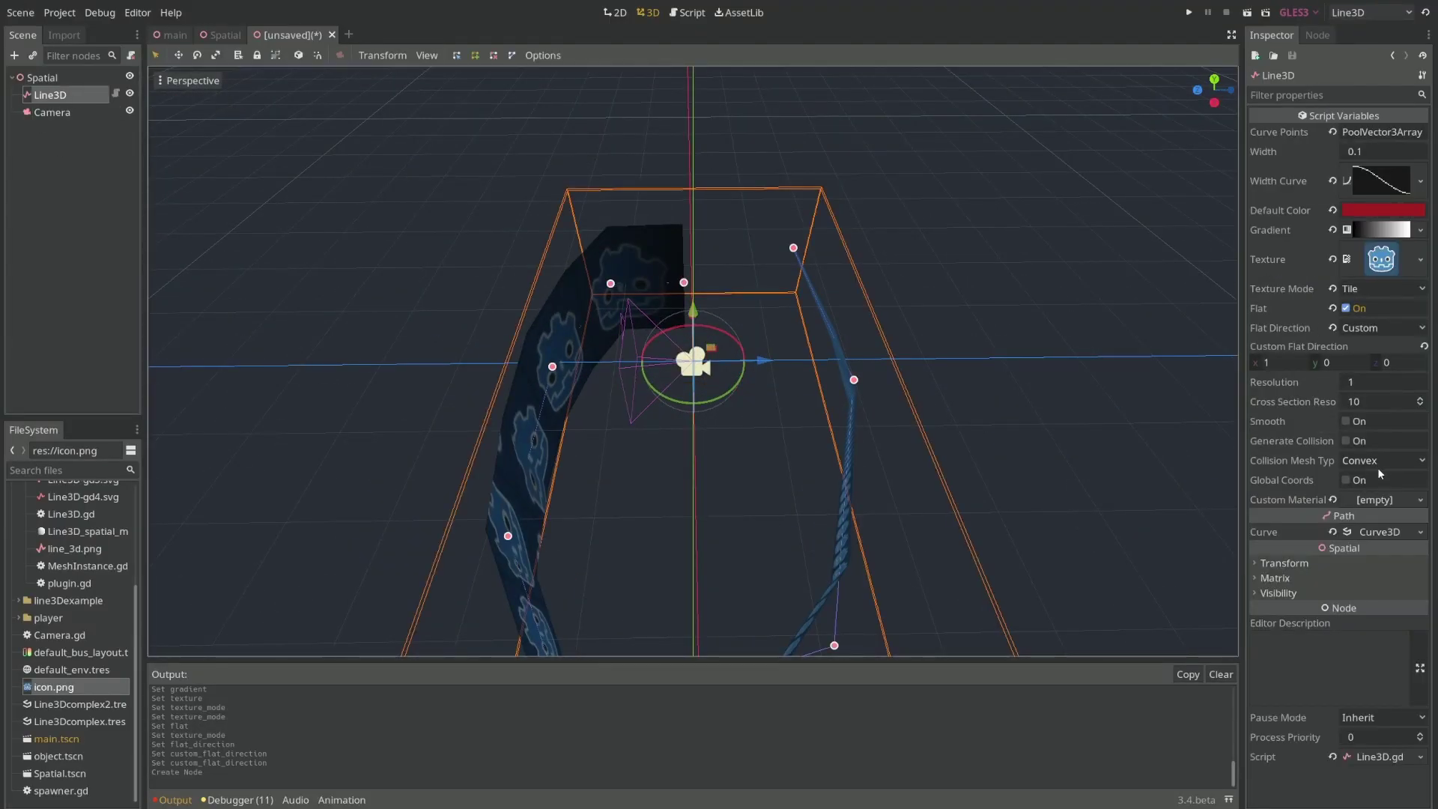
pyautogui.click(1363, 330)
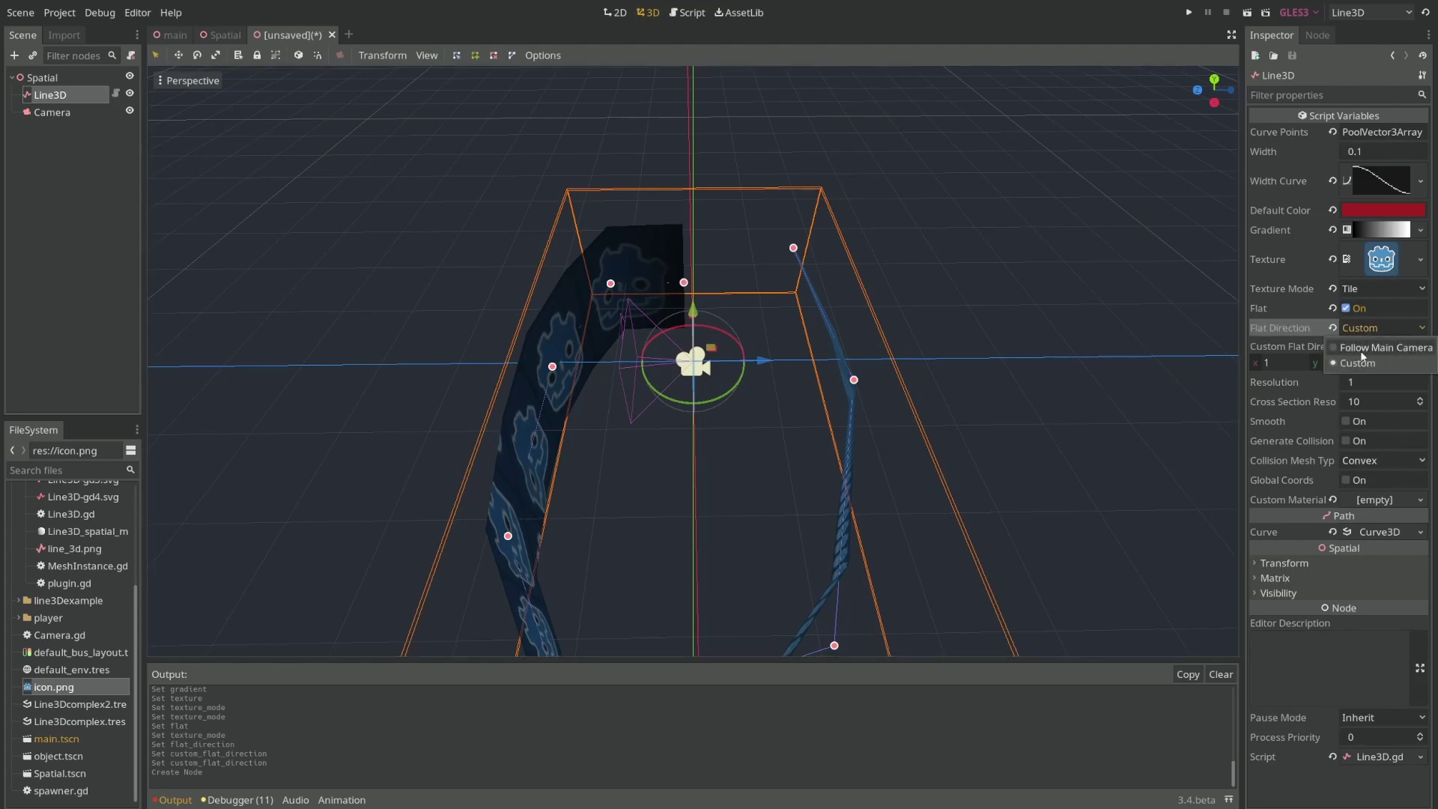
pyautogui.click(1361, 351)
pyautogui.moveTo(528, 418); pyautogui.dragTo(443, 372, button='middle')
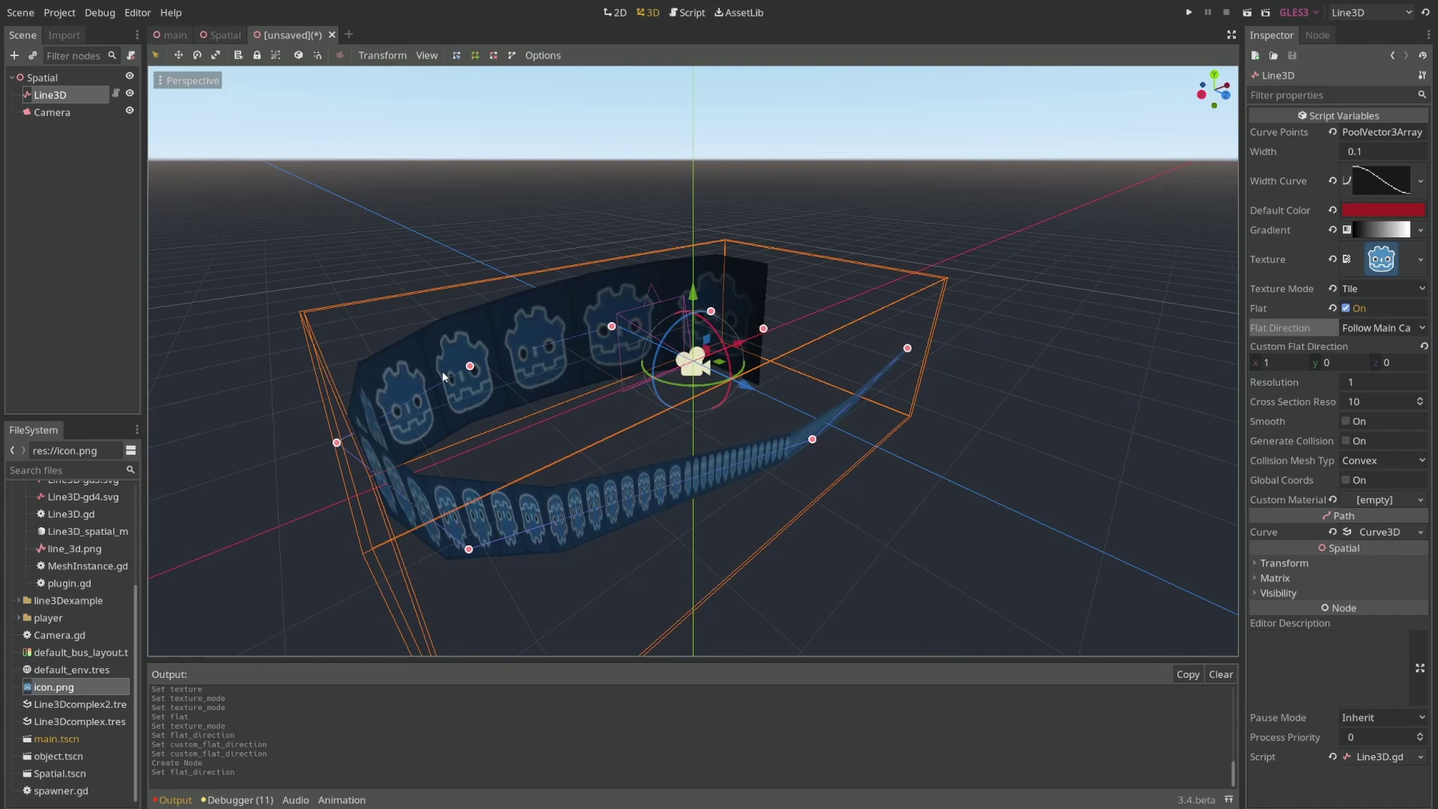
pyautogui.moveTo(589, 414); pyautogui.dragTo(755, 507, button='middle')
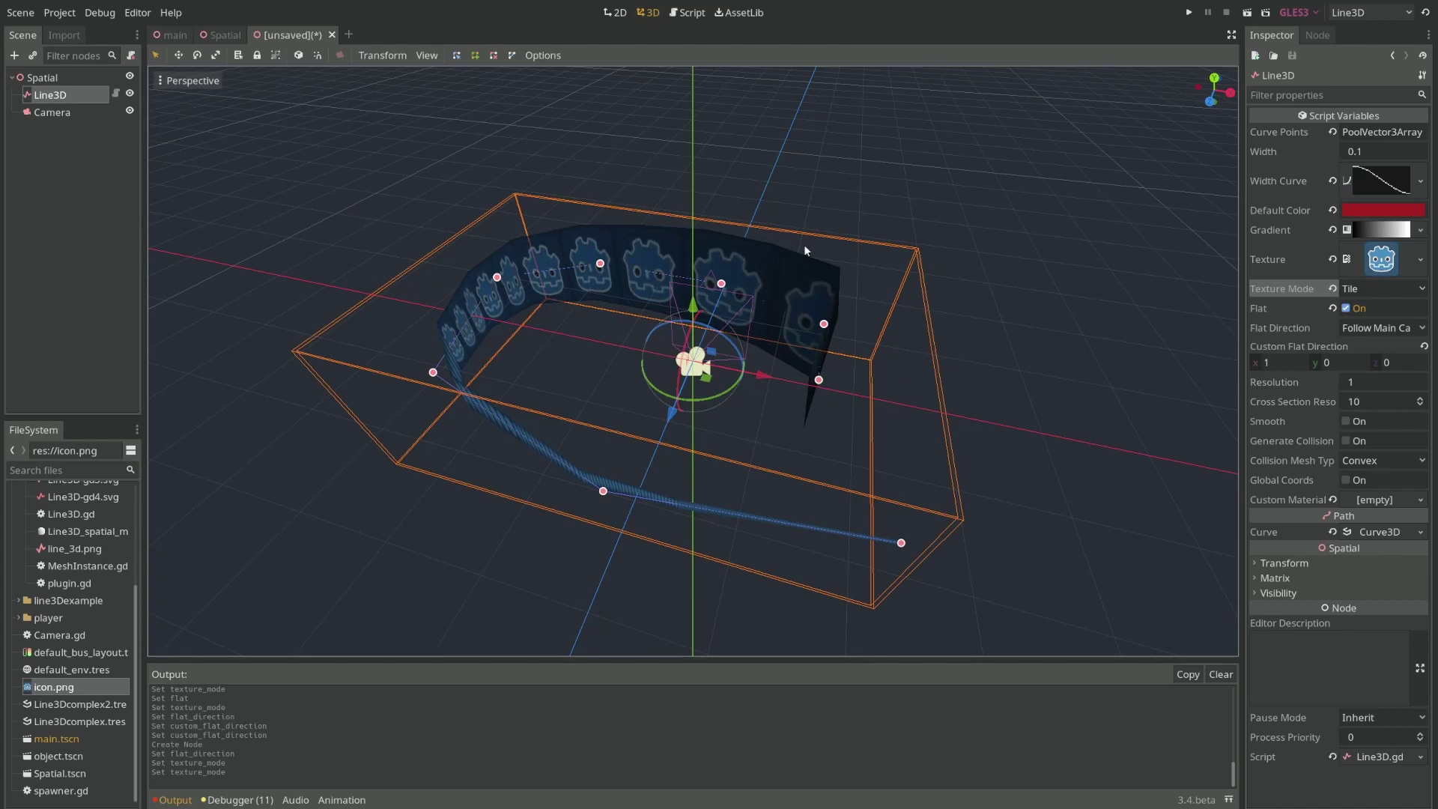
pyautogui.moveTo(804, 248); pyautogui.dragTo(931, 219, button='middle')
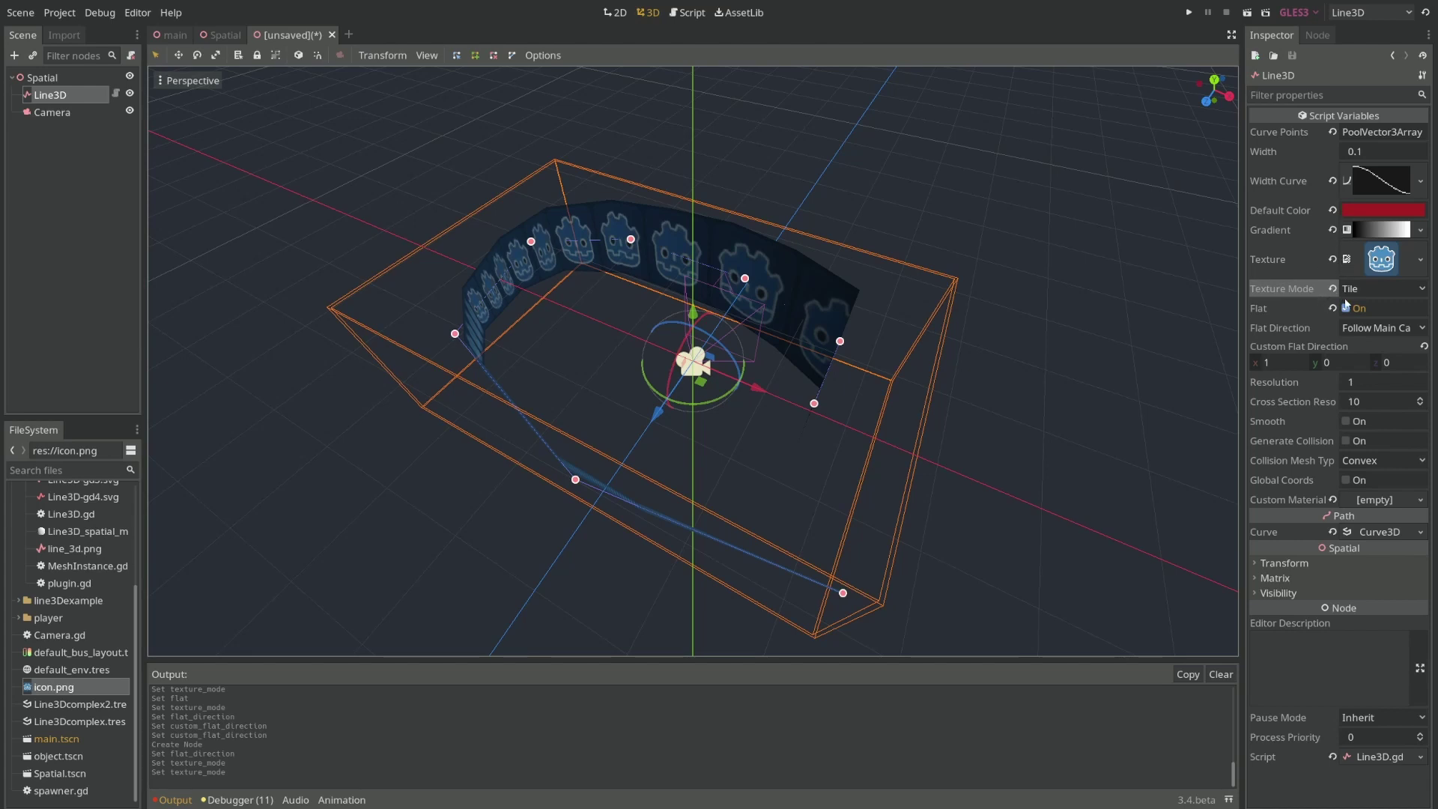
# Turn off Flat for the Line3D and clear its texture.
pyautogui.click(1347, 308)
pyautogui.click(1332, 259)
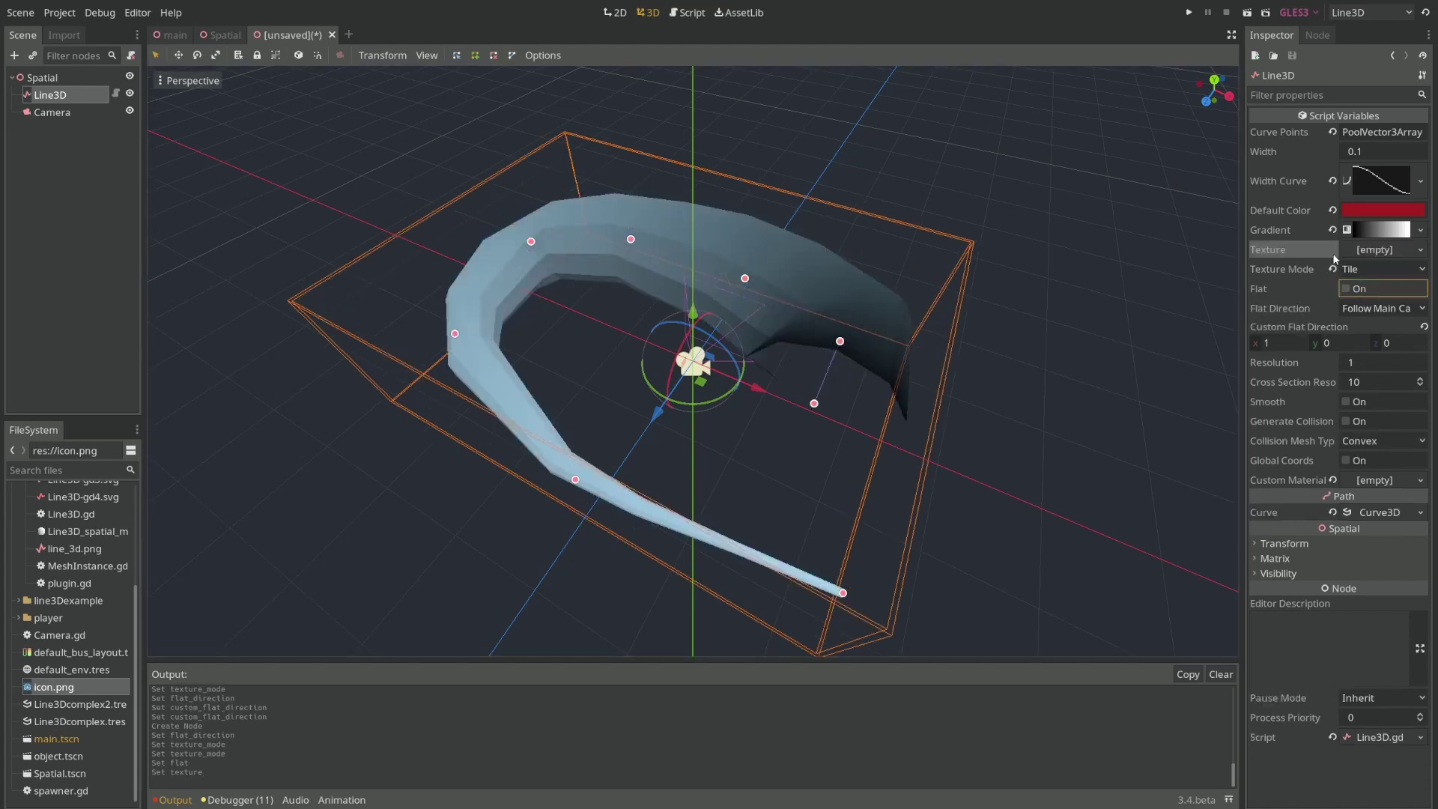
pyautogui.moveTo(1064, 278); pyautogui.dragTo(525, 305, button='middle')
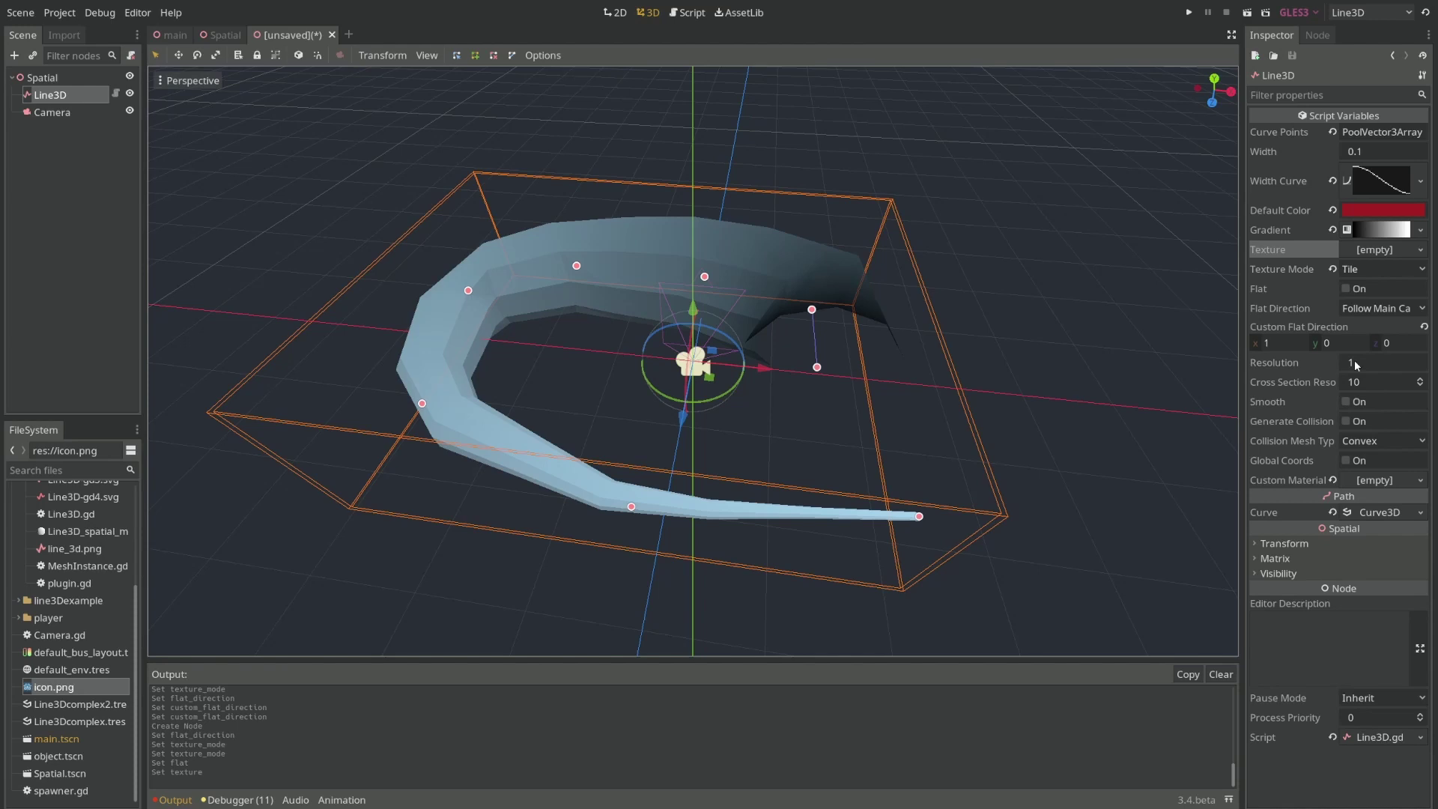
# Toggle the Line3D's Smooth and Generate Collision options on and back off.
pyautogui.click(1344, 402)
pyautogui.click(1344, 401)
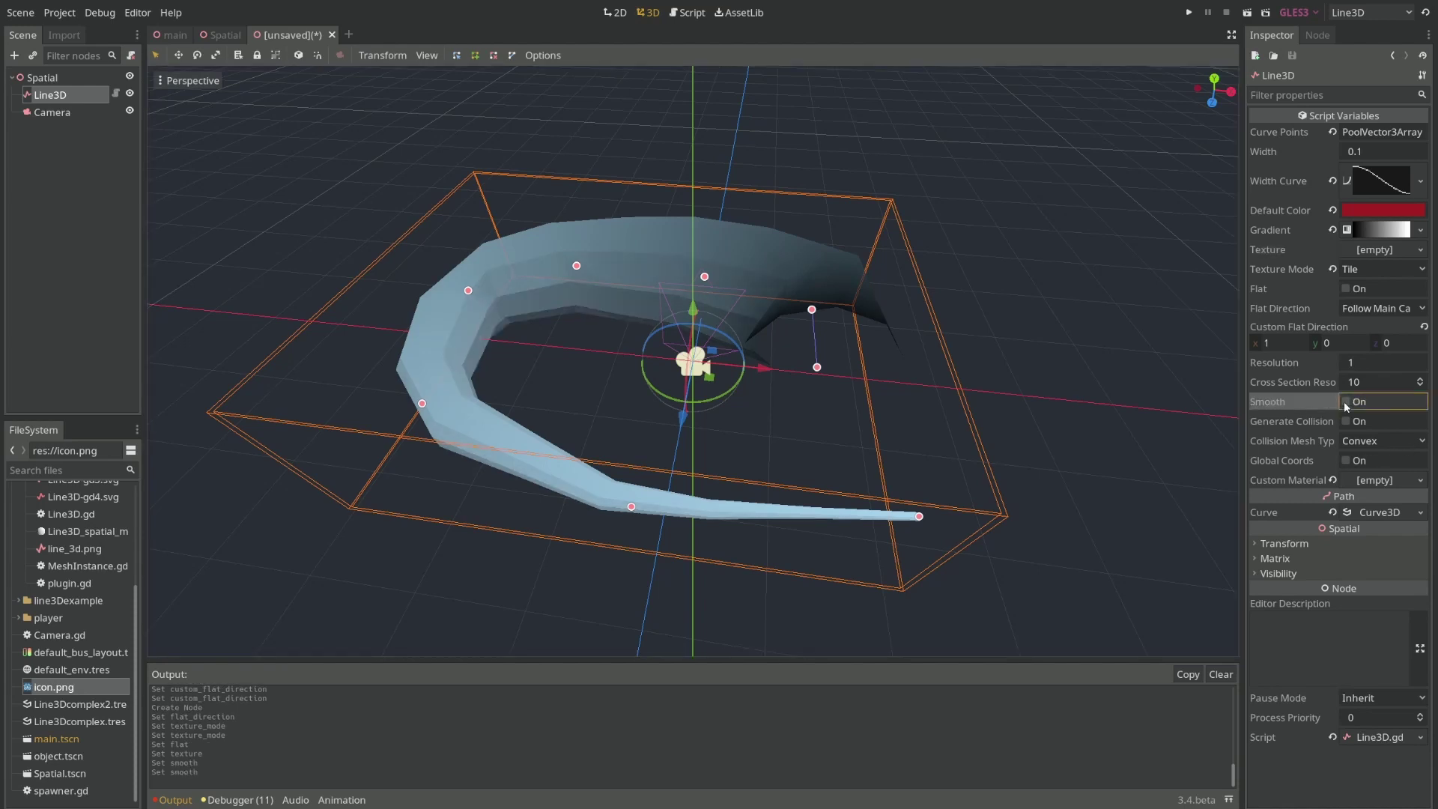
pyautogui.click(1344, 402)
pyautogui.click(1345, 401)
pyautogui.click(1346, 421)
pyautogui.click(1346, 421)
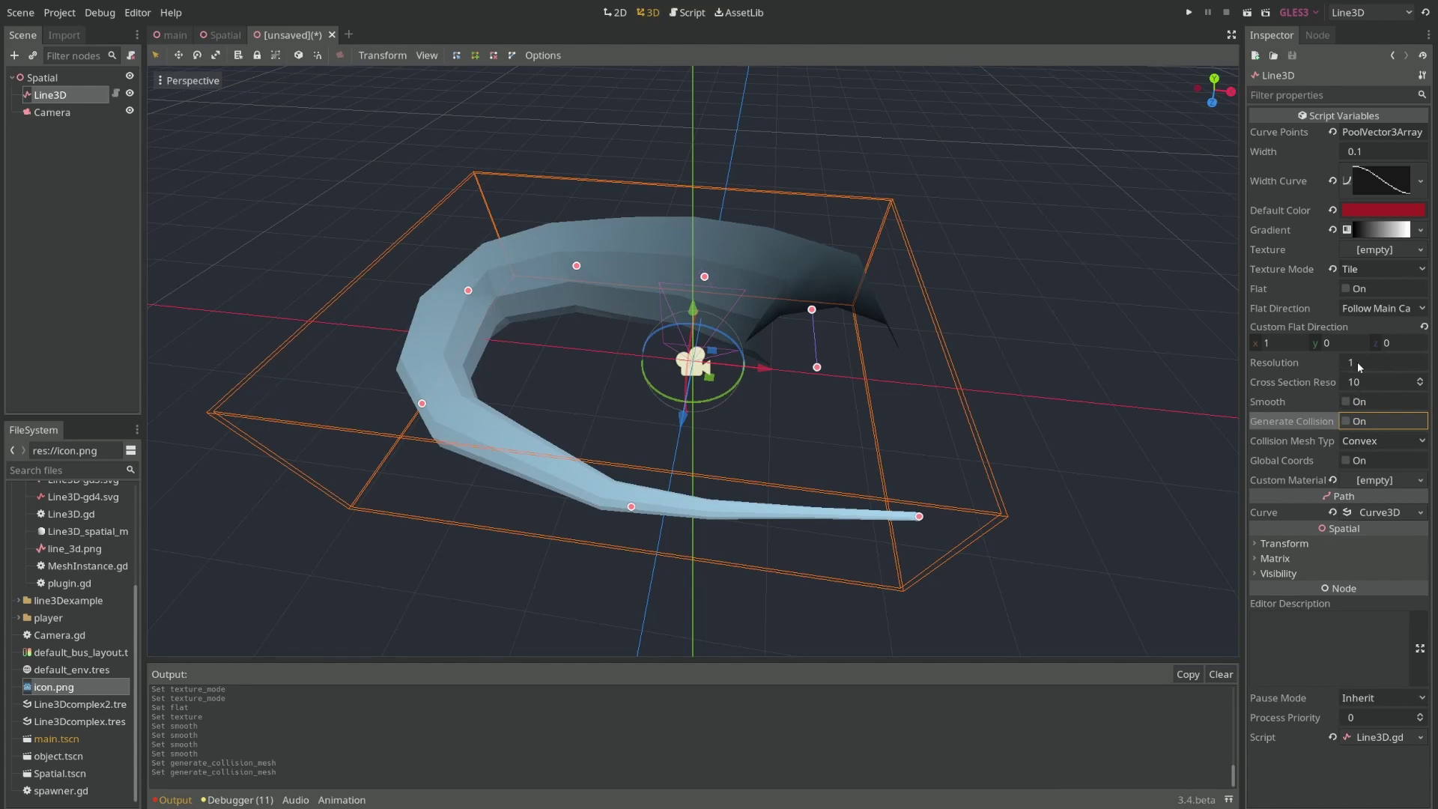
pyautogui.moveTo(1304, 390); pyautogui.dragTo(1308, 406)
pyautogui.click(1281, 397)
pyautogui.click(1277, 389)
pyautogui.click(1271, 395)
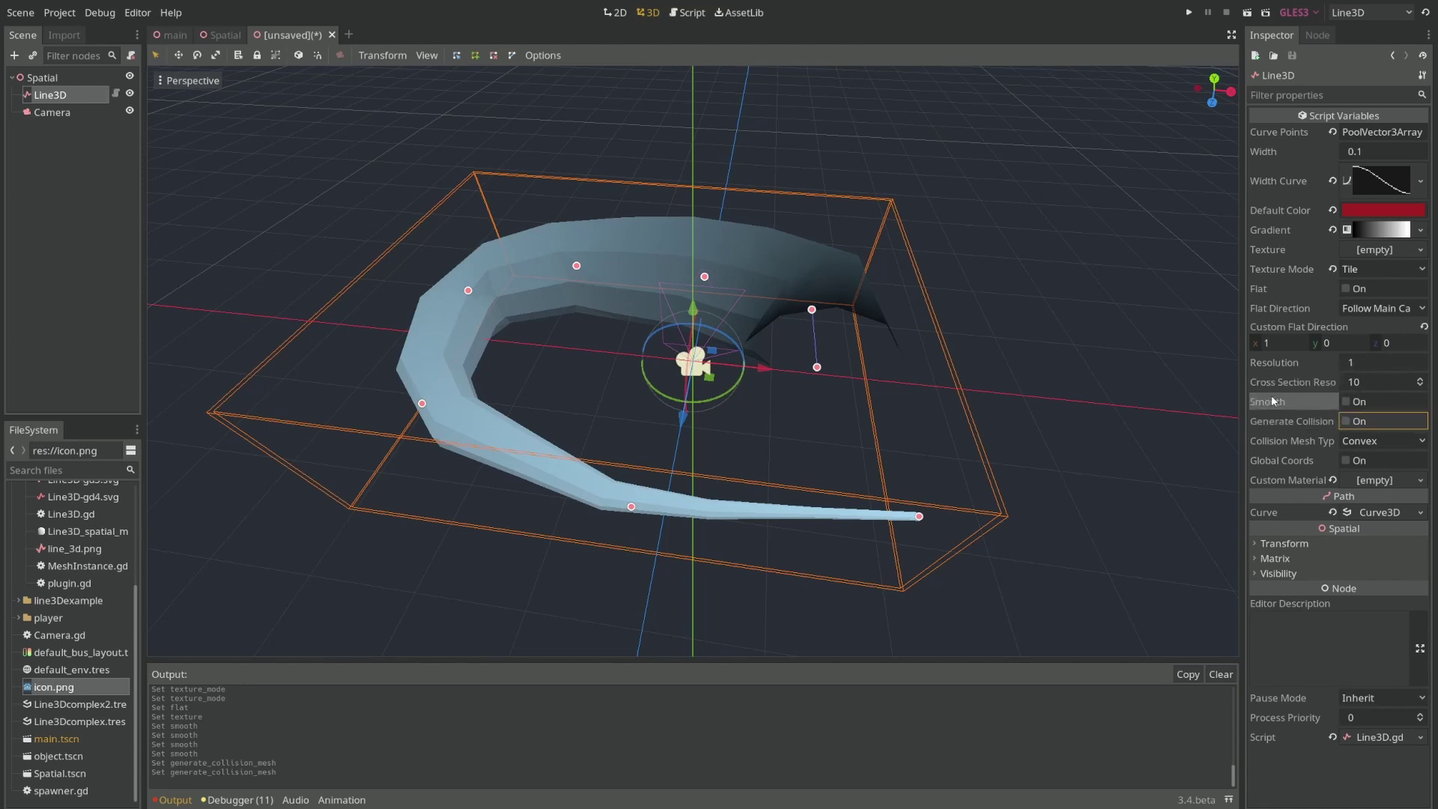
pyautogui.click(1272, 389)
# Reshape the Line3D's curve by pulling its points and in-handles outward, undoing any accidentally added point.
pyautogui.moveTo(891, 385); pyautogui.dragTo(834, 400, button='middle')
pyautogui.moveTo(850, 363); pyautogui.dragTo(742, 144)
pyautogui.hotkey('ctrl', 'z')
pyautogui.click(552, 222)
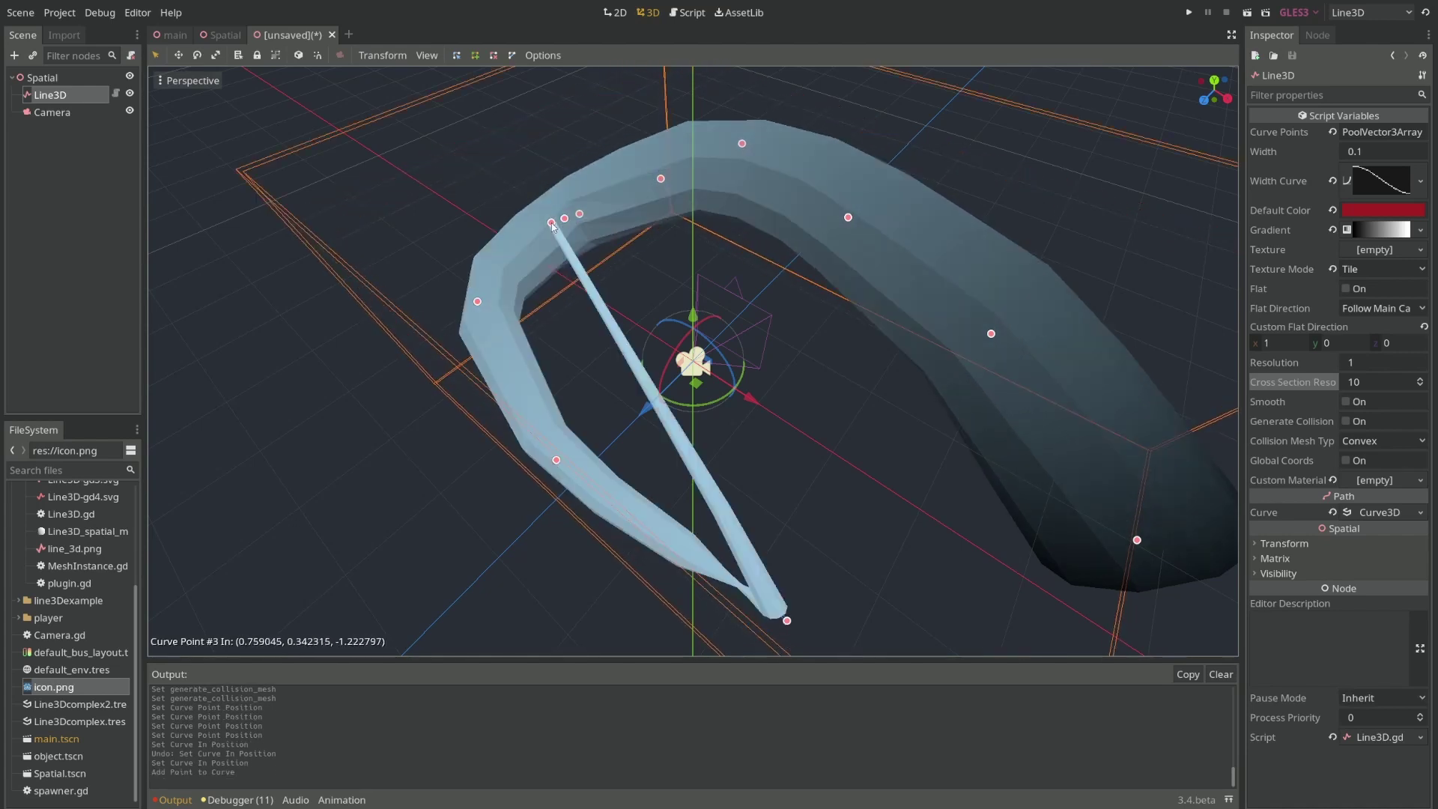
pyautogui.hotkey('ctrl', 'z')
pyautogui.moveTo(565, 218); pyautogui.dragTo(554, 106)
pyautogui.moveTo(477, 302); pyautogui.dragTo(318, 308)
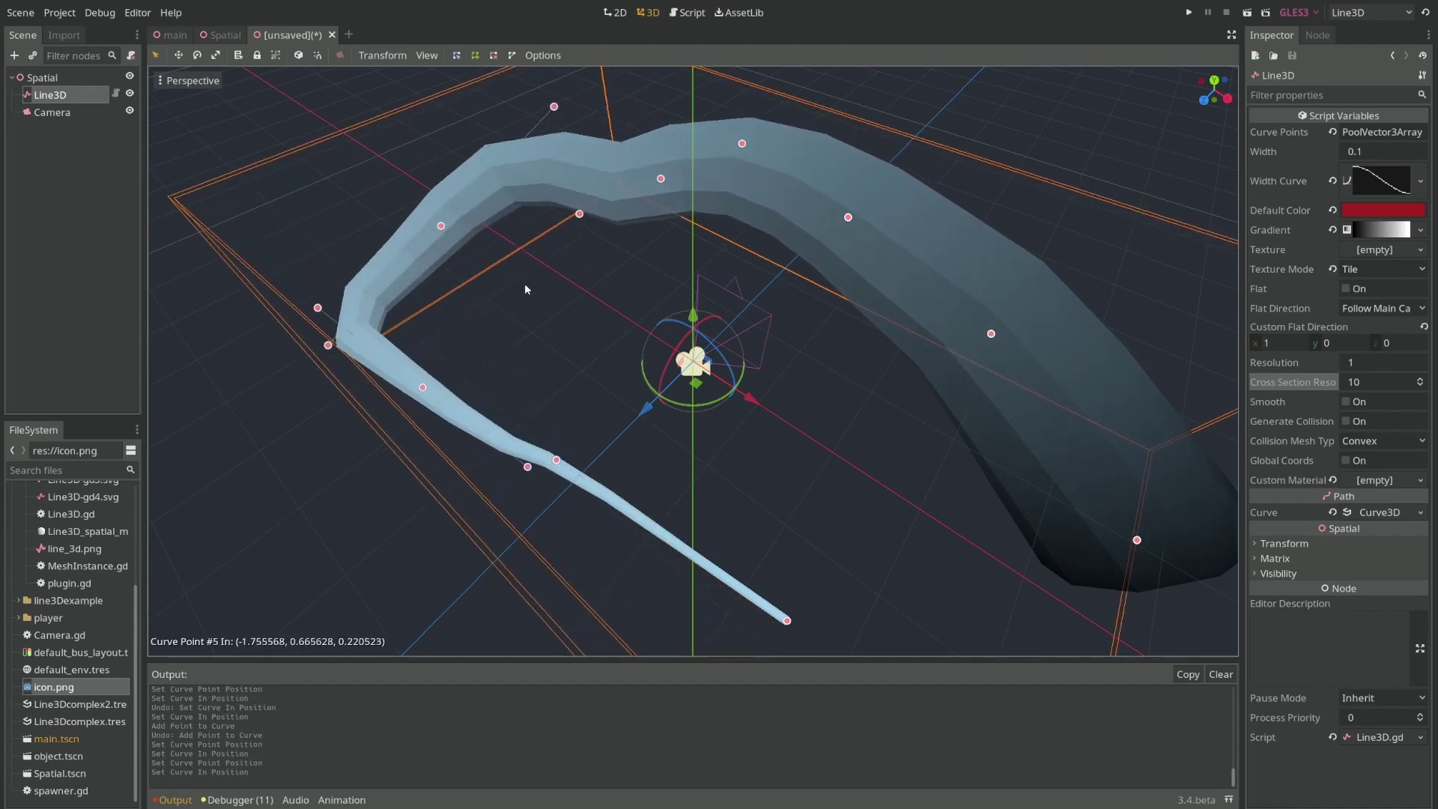
# Switch to the Spatial scene and examine its Line3D examples, hiding the CSGBox ground and showing it again.
pyautogui.moveTo(690, 240); pyautogui.dragTo(954, 253, button='middle')
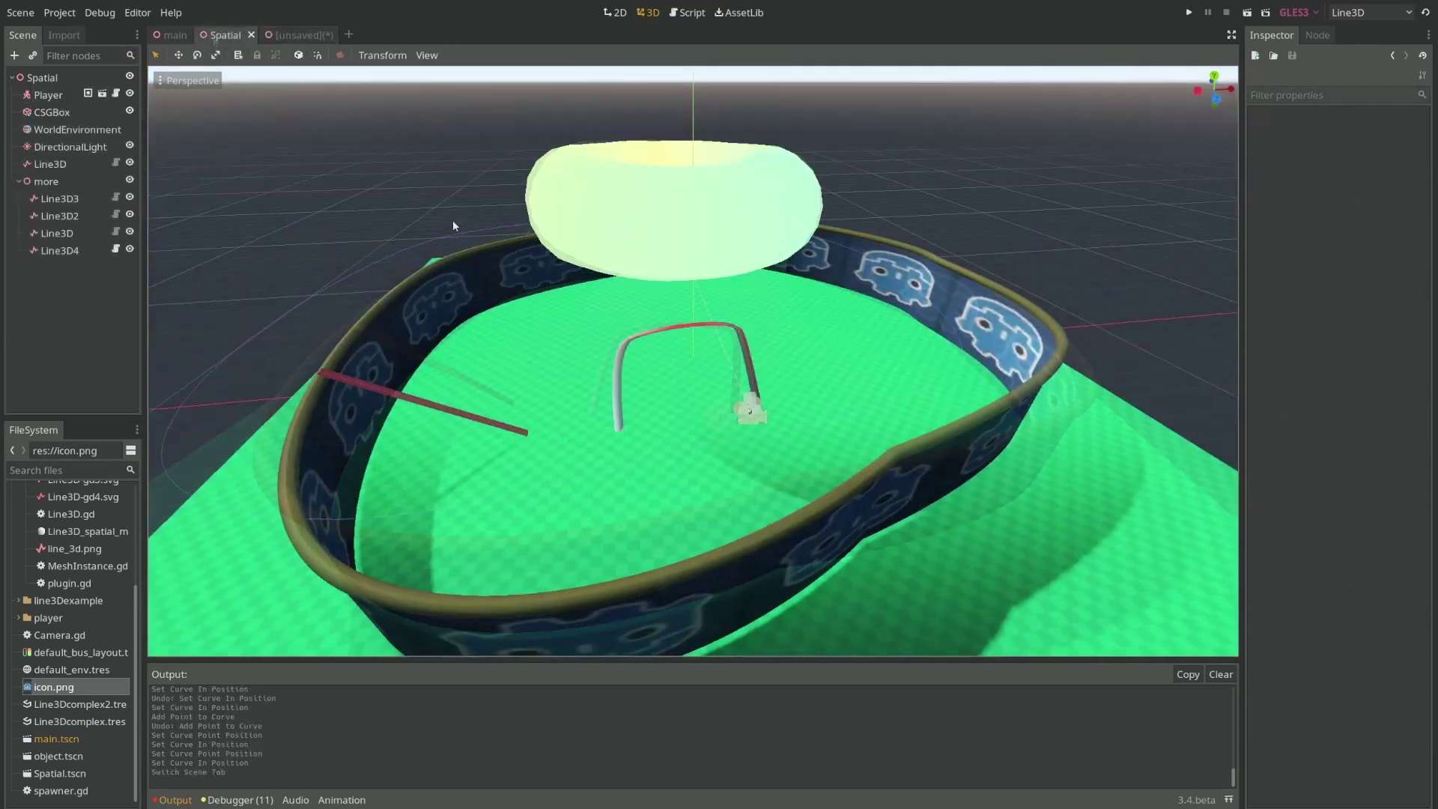
pyautogui.moveTo(418, 231); pyautogui.dragTo(639, 236, button='middle')
pyautogui.moveTo(436, 289); pyautogui.dragTo(304, 497, button='middle')
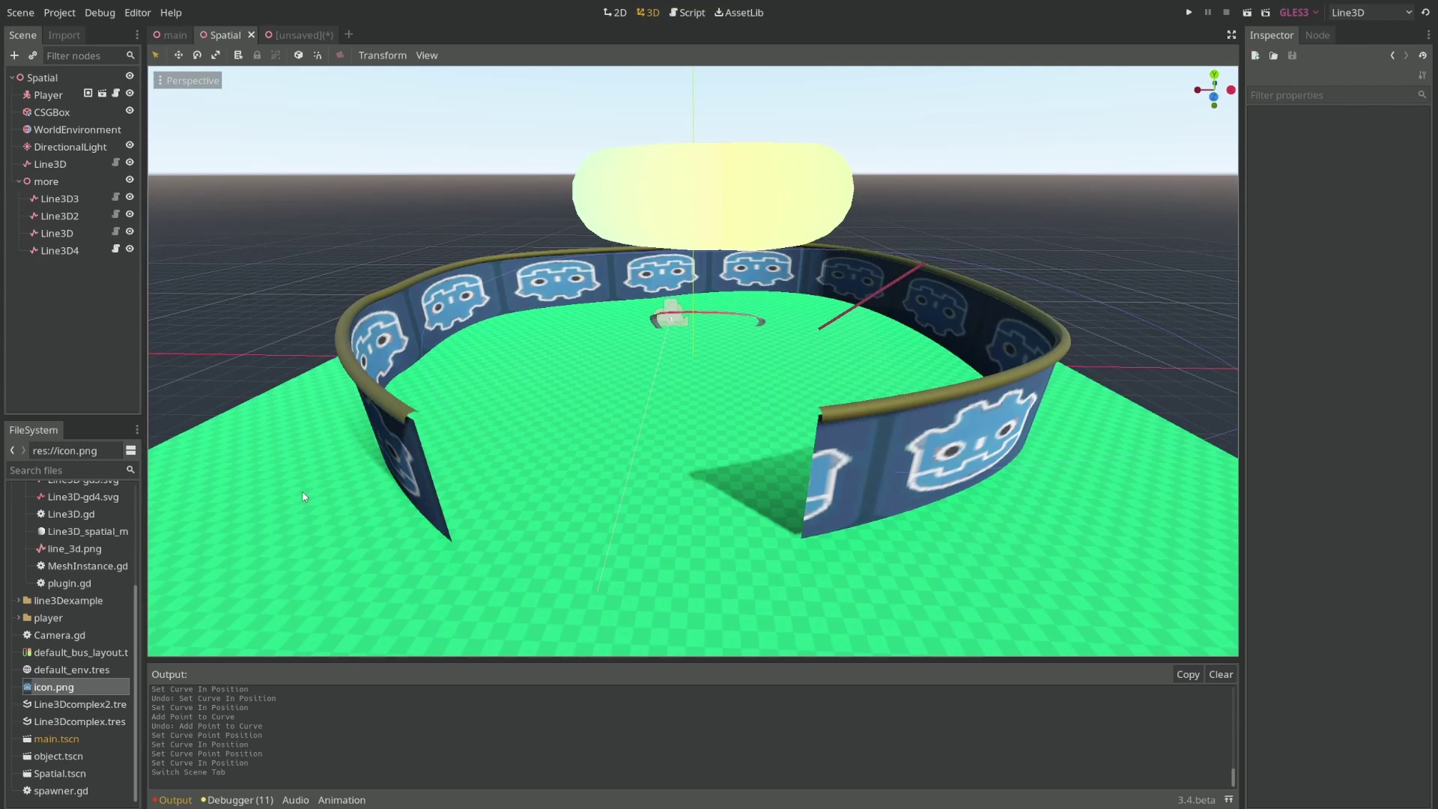
pyautogui.click(82, 114)
pyautogui.click(130, 110)
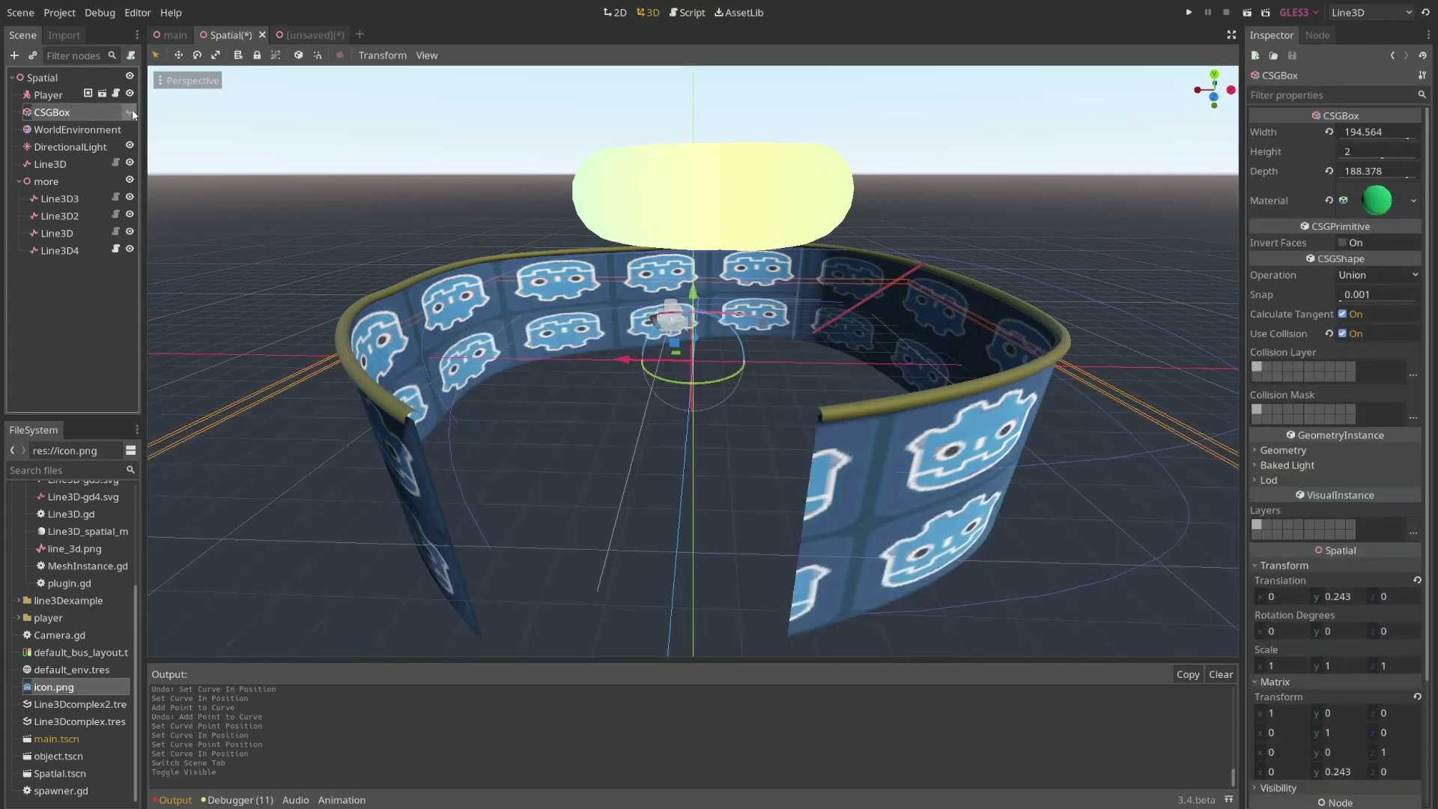
pyautogui.click(130, 110)
pyautogui.press('f')
pyautogui.moveTo(500, 309); pyautogui.dragTo(324, 257, button='middle')
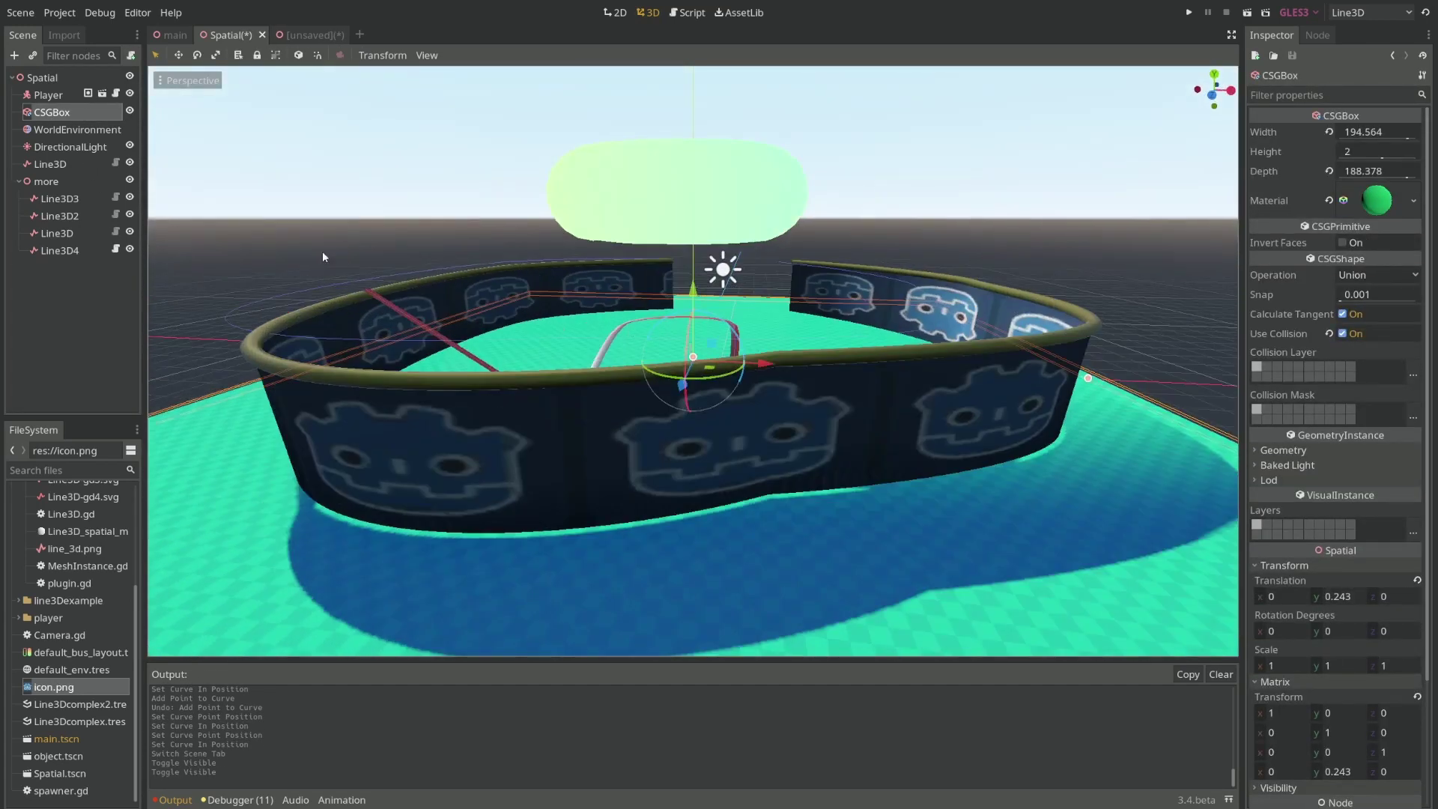
# Hide the node named more together with its four Line3D children.
pyautogui.click(129, 182)
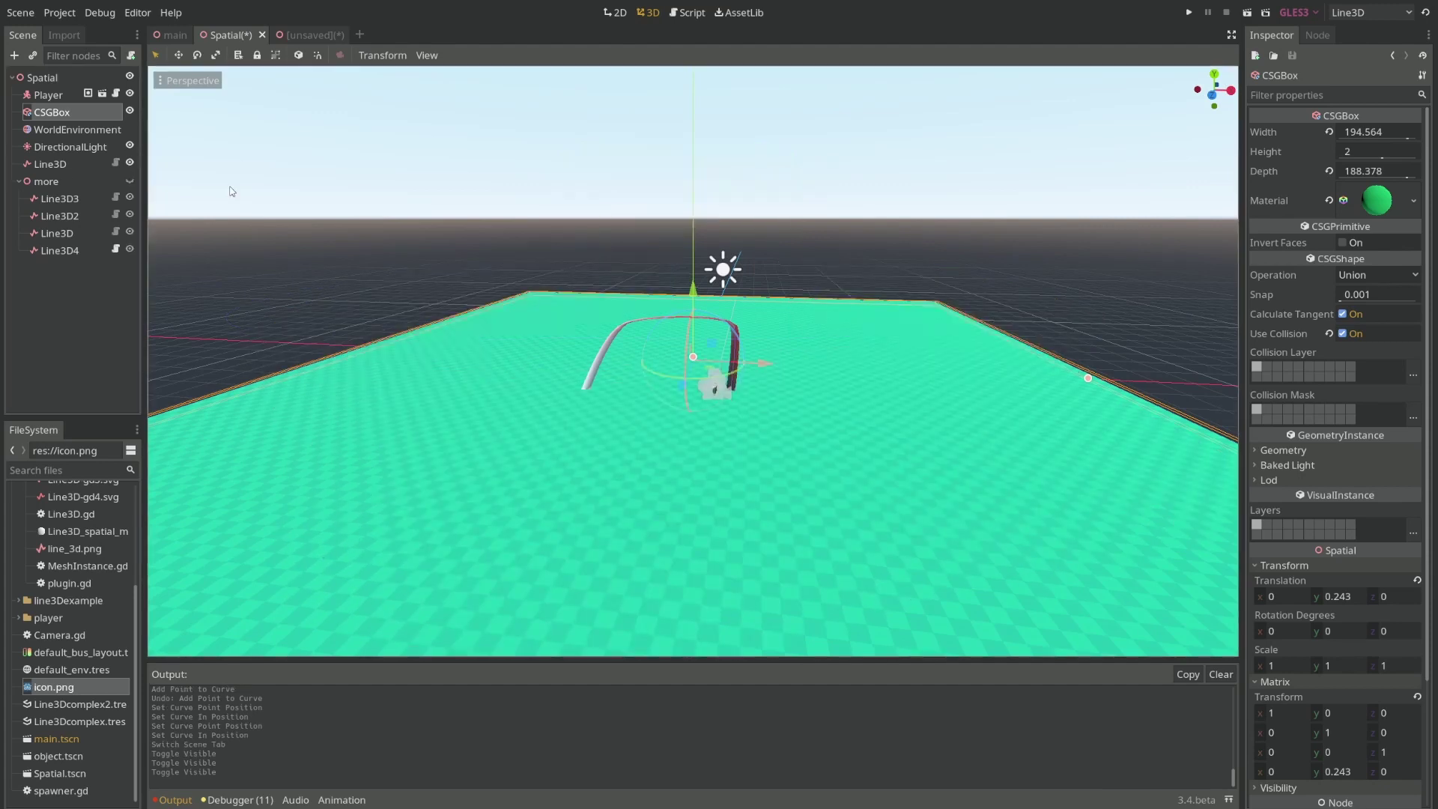
pyautogui.scroll(8, 702, 359)
pyautogui.moveTo(701, 360); pyautogui.dragTo(748, 354, button='middle')
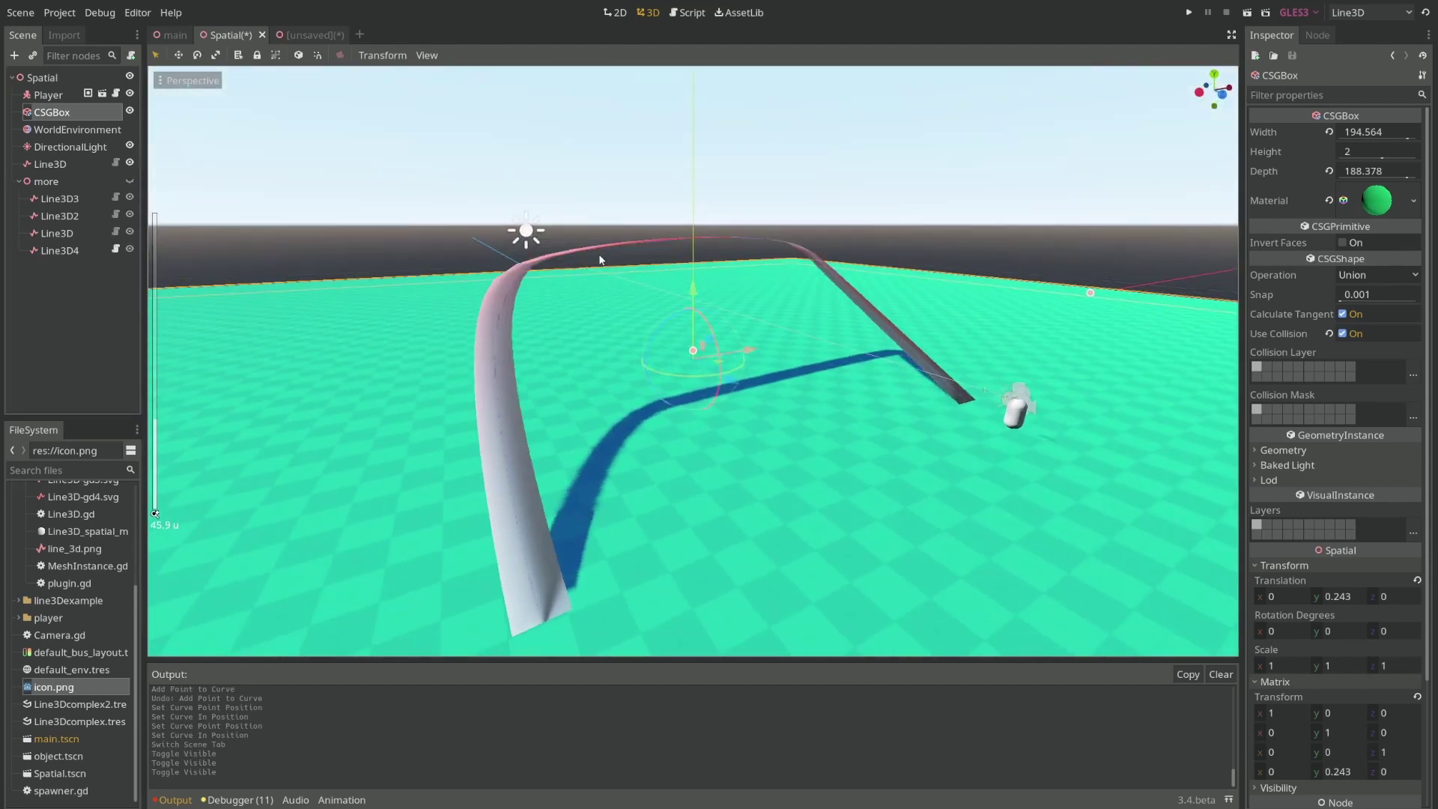
pyautogui.moveTo(521, 372); pyautogui.dragTo(478, 349, button='middle')
pyautogui.moveTo(533, 298); pyautogui.dragTo(562, 305, button='middle')
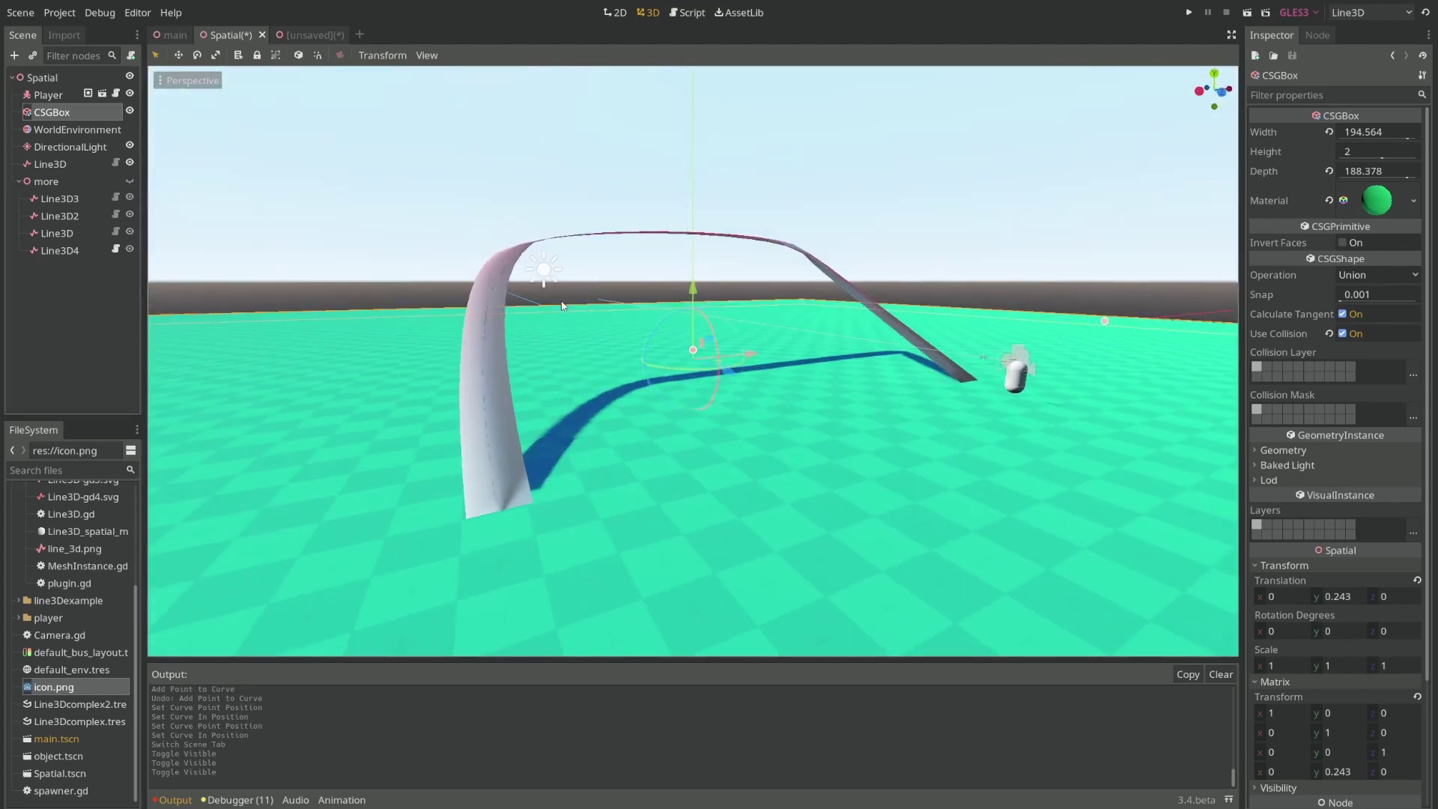
# Reposition the upper curve points and the white end point of the arched Line3D, undoing the accidental path split.
pyautogui.click(61, 164)
pyautogui.moveTo(539, 240); pyautogui.dragTo(571, 245, button='middle')
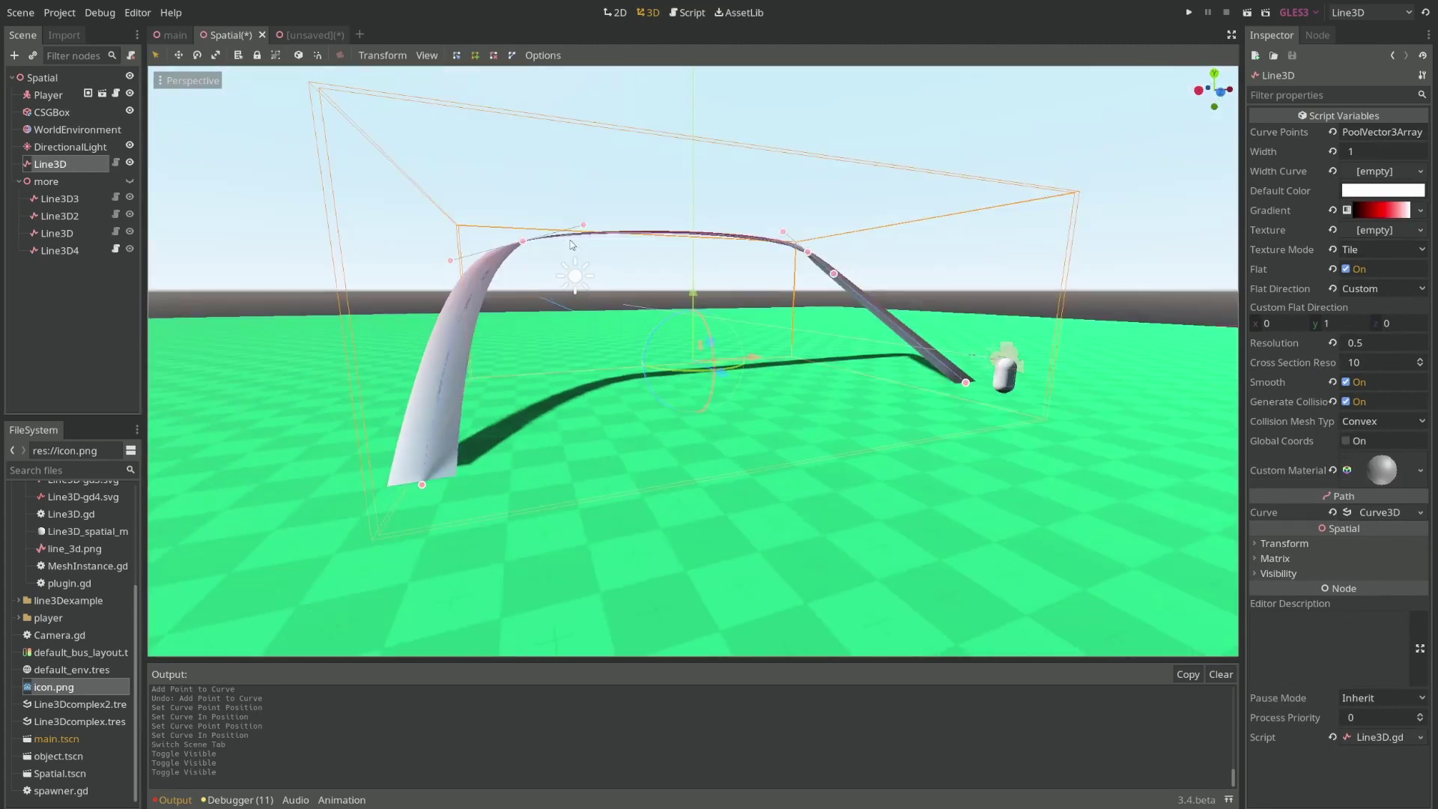
pyautogui.moveTo(872, 182); pyautogui.dragTo(852, 203, button='middle')
pyautogui.moveTo(809, 252)
pyautogui.mouseDown()
pyautogui.moveTo(785, 229)
pyautogui.moveTo(810, 250)
pyautogui.mouseUp()
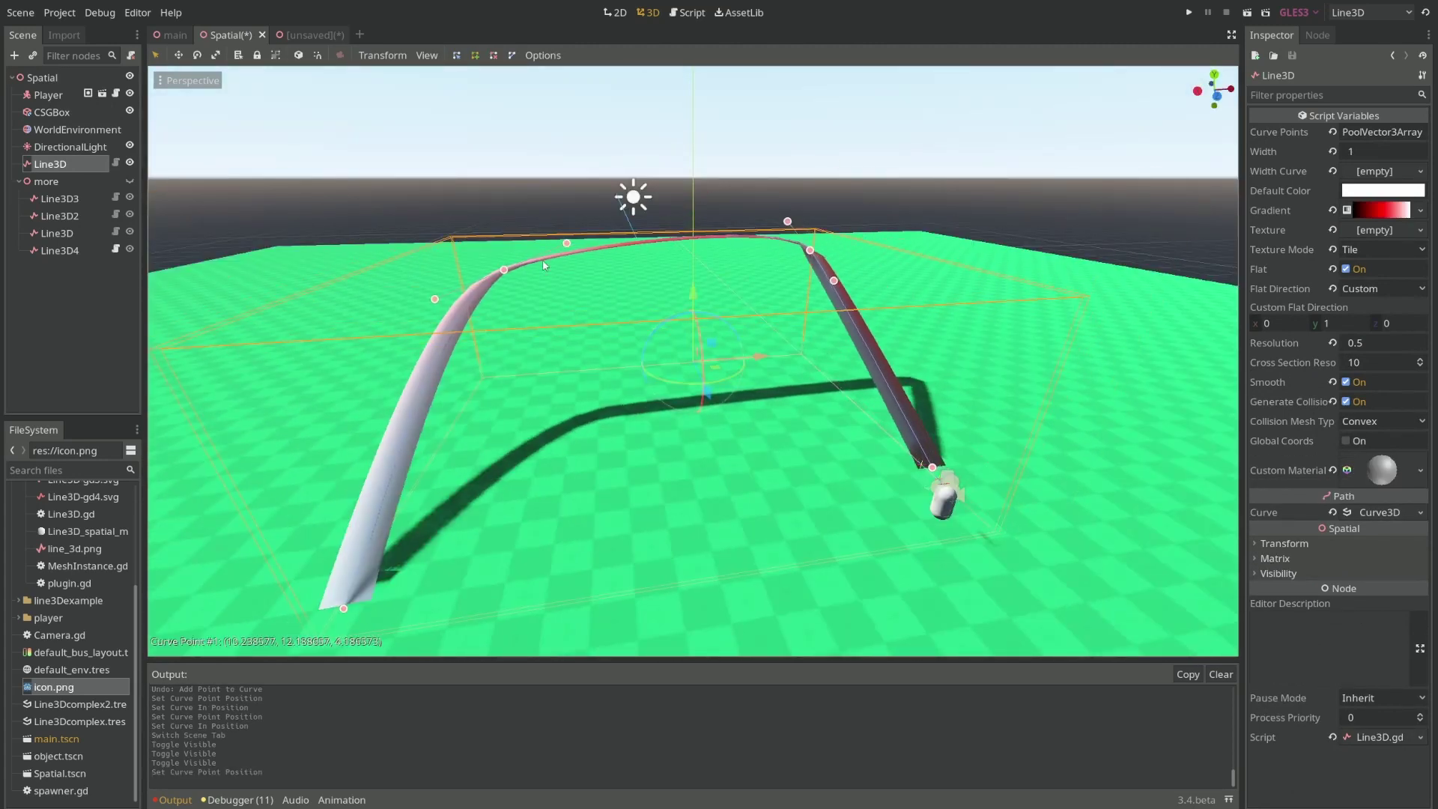
pyautogui.moveTo(502, 271); pyautogui.dragTo(475, 261)
pyautogui.moveTo(475, 262); pyautogui.dragTo(500, 223, button='middle')
pyautogui.click(437, 349)
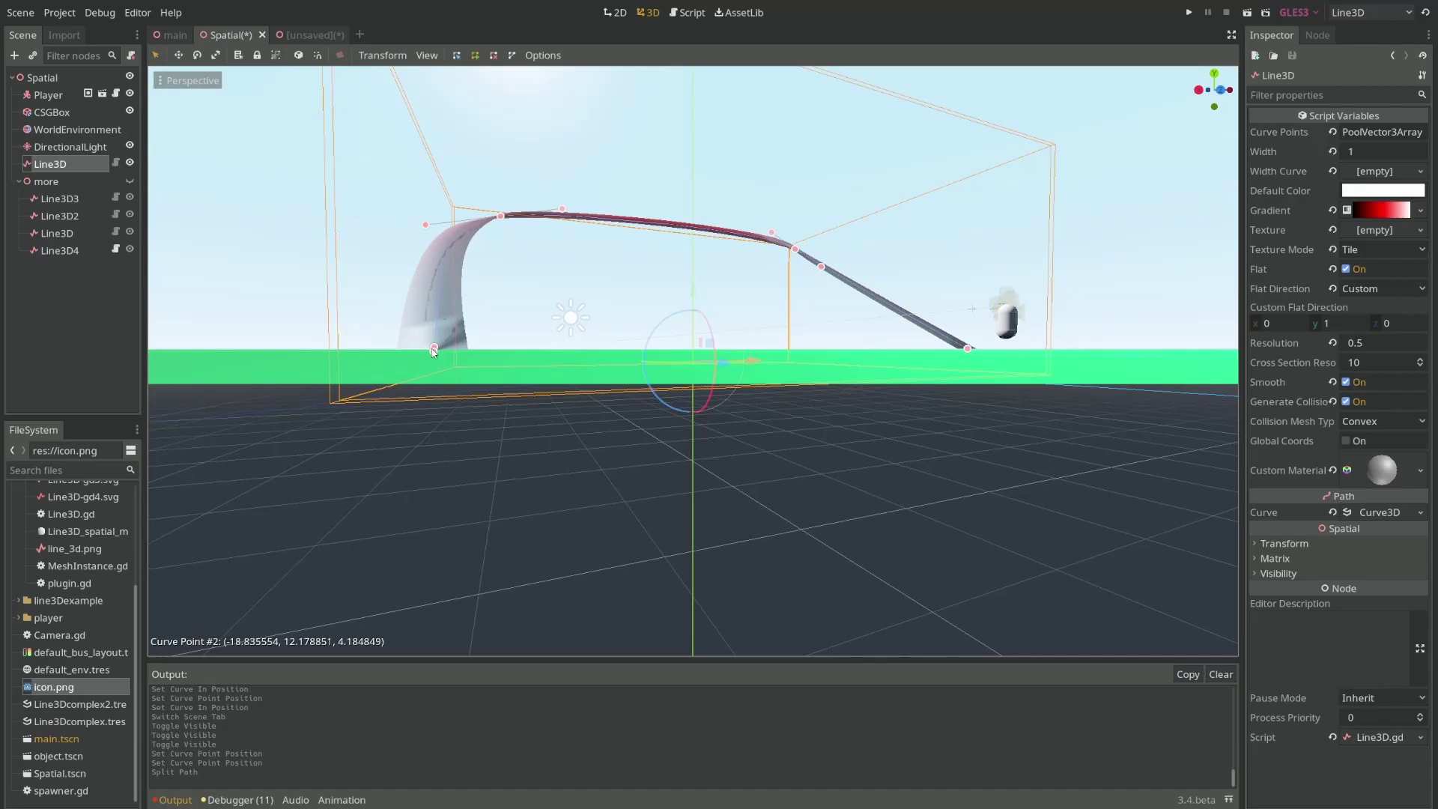
pyautogui.hotkey('ctrl', 'z')
pyautogui.moveTo(434, 350); pyautogui.dragTo(425, 349)
pyautogui.moveTo(425, 329); pyautogui.dragTo(687, 334, button='middle')
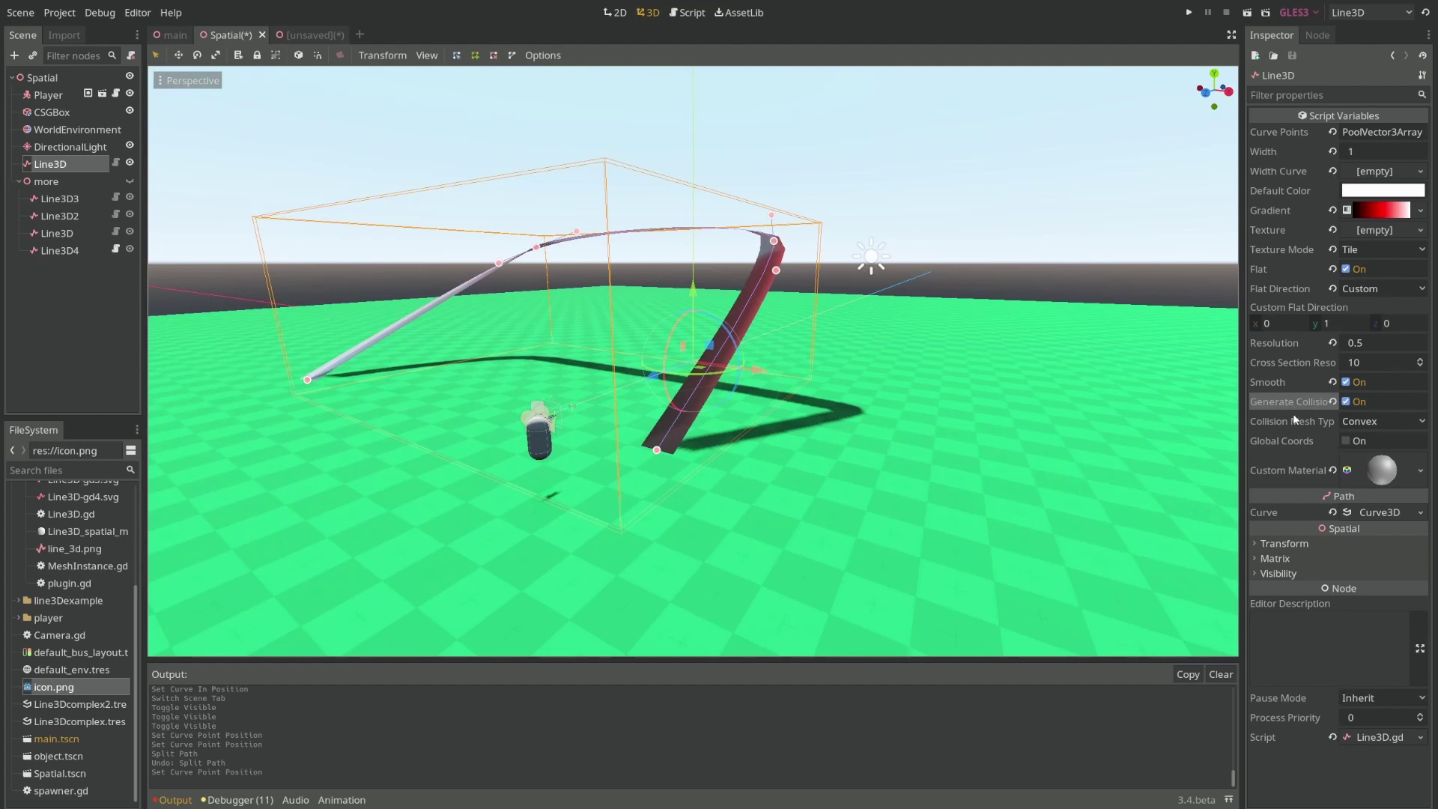
# Choose Convex as the arched Line3D's collision mesh type.
pyautogui.click(1371, 422)
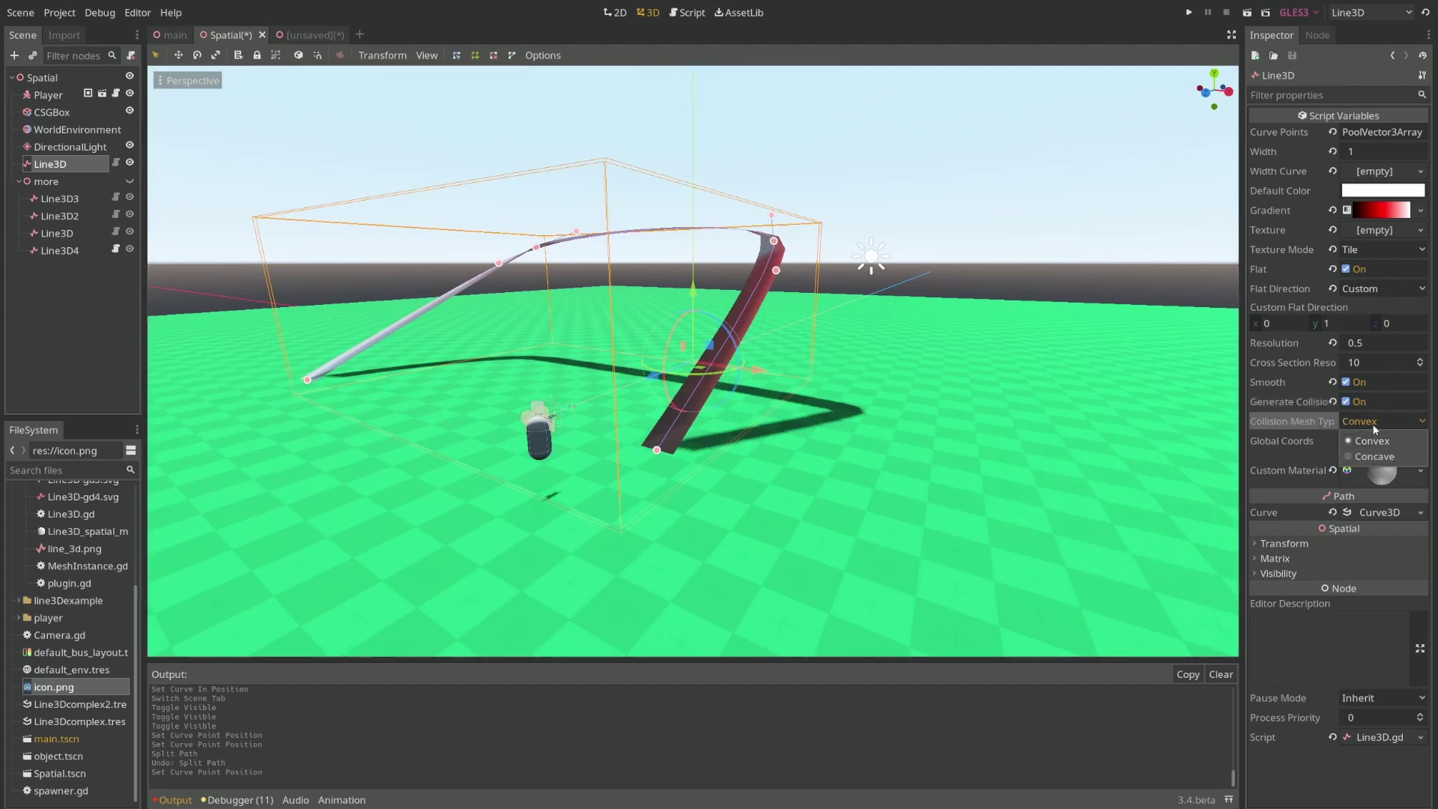
pyautogui.click(1371, 440)
# Enable Visible Collision Shapes for debugging and run the current scene.
pyautogui.click(100, 13)
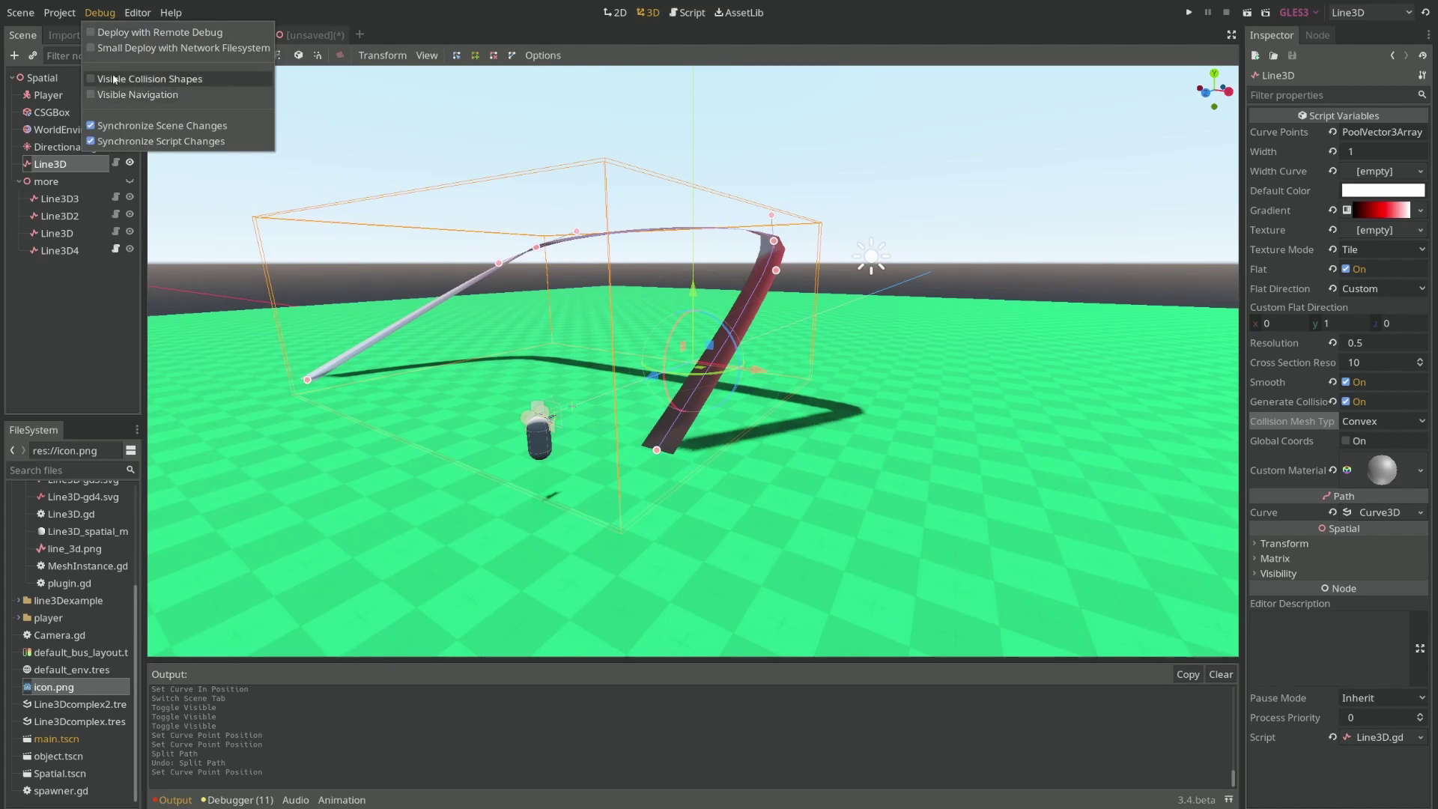
pyautogui.click(132, 83)
pyautogui.click(492, 37)
pyautogui.press('F6')
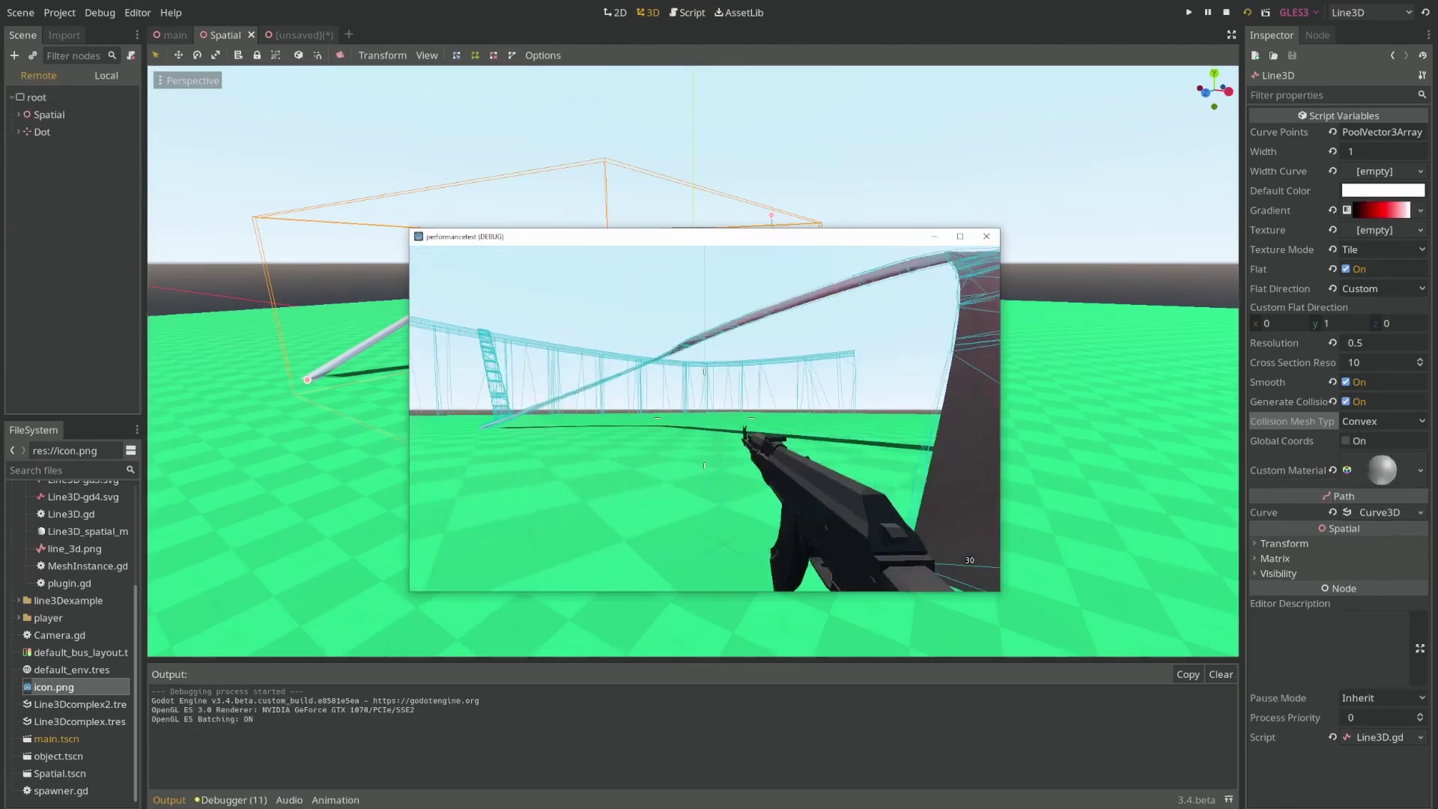
# Walk around and along the arched Line3D in the running scene to examine its Convex collision shapes.
pyautogui.press('w')
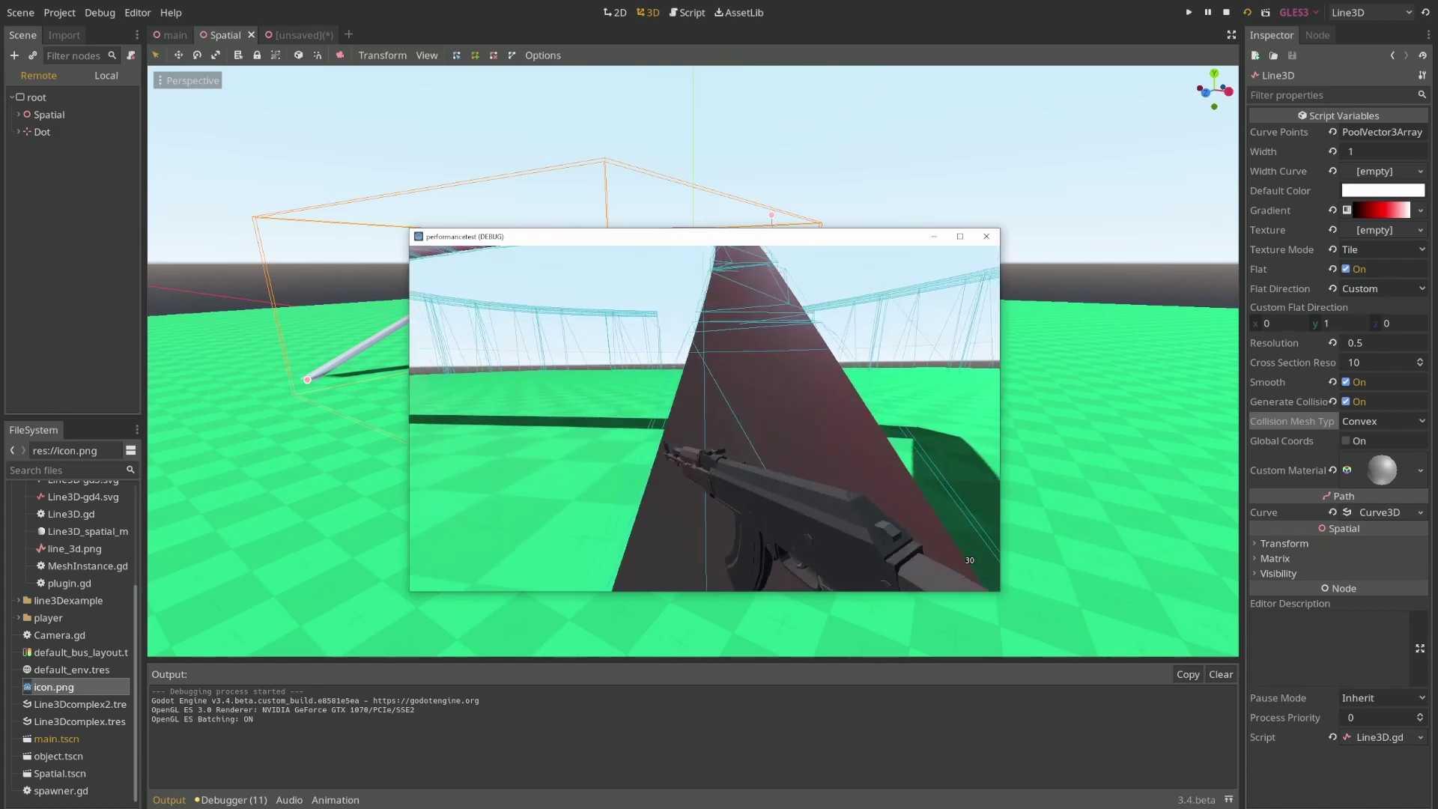
pyautogui.press('w')
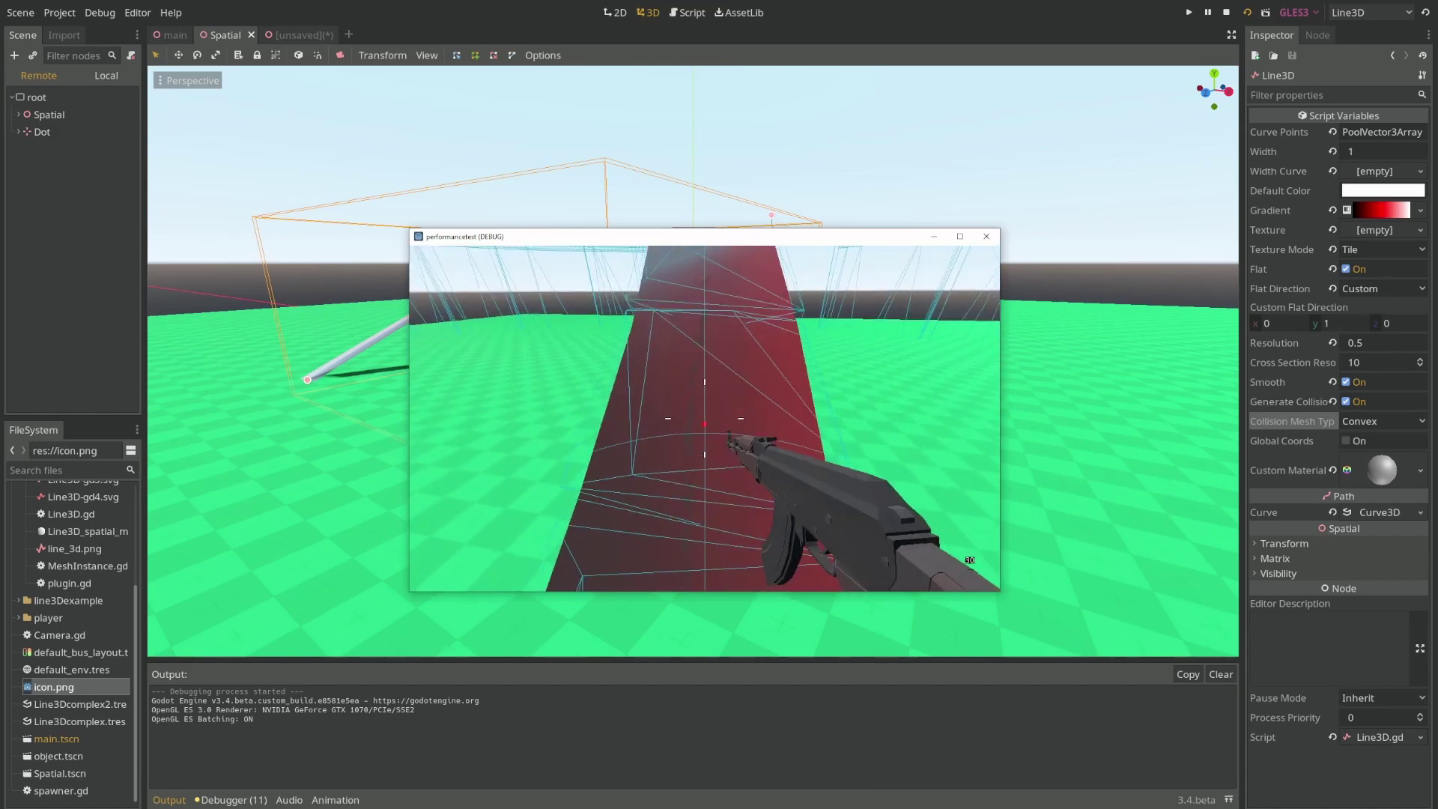
pyautogui.press('a')
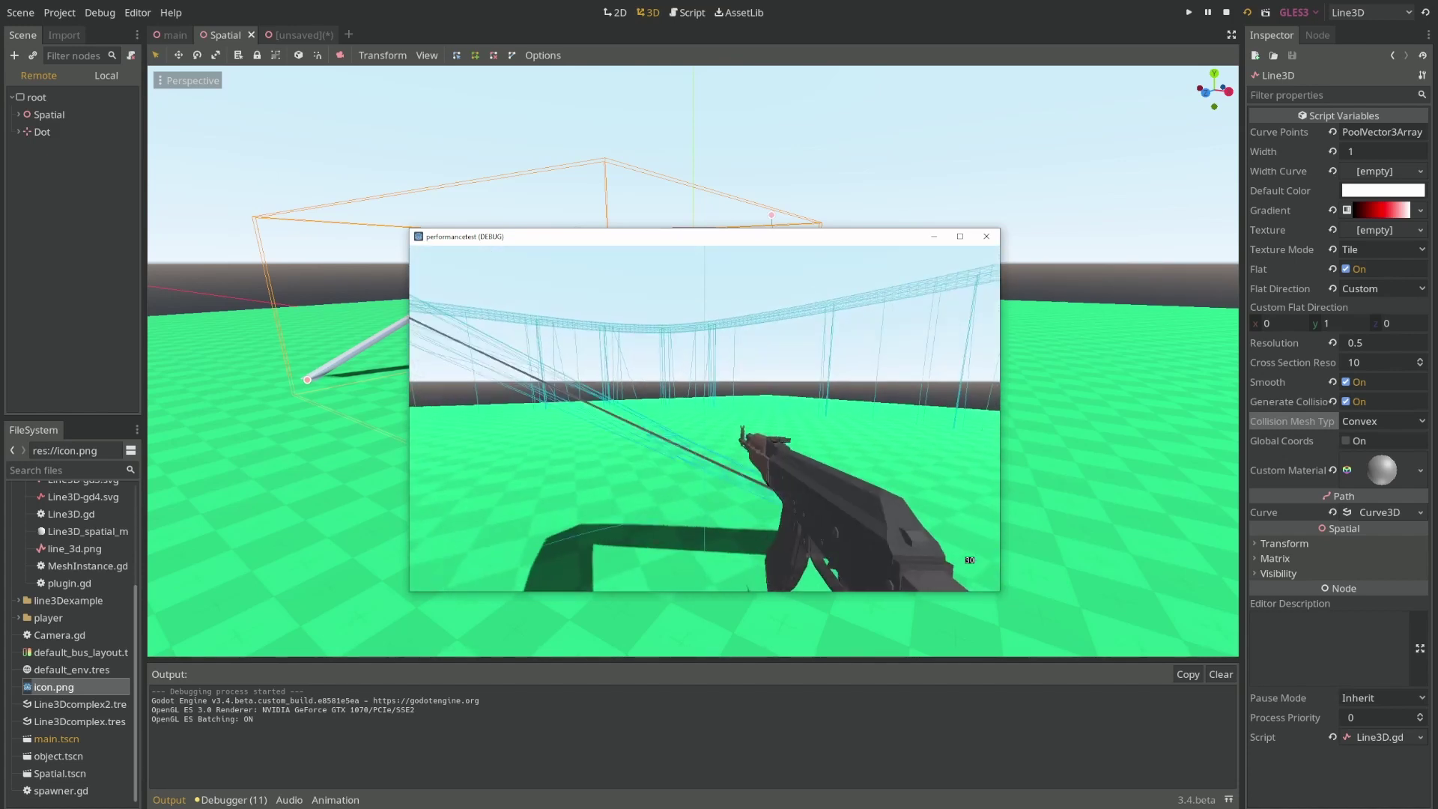
pyautogui.press('w')
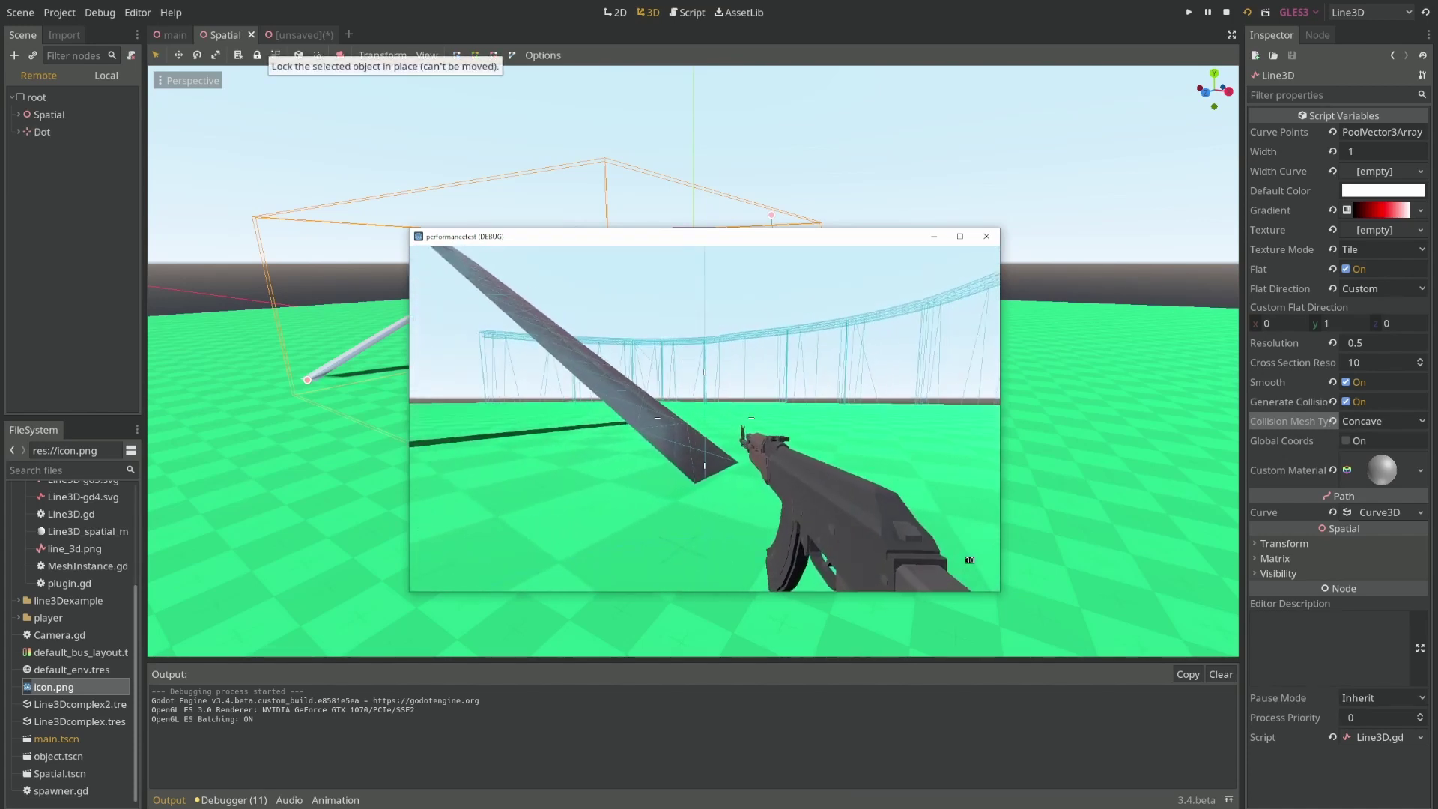
# Walk up and along the arched Line3D in the running scene to examine its Concave collision shapes.
pyautogui.press('w')
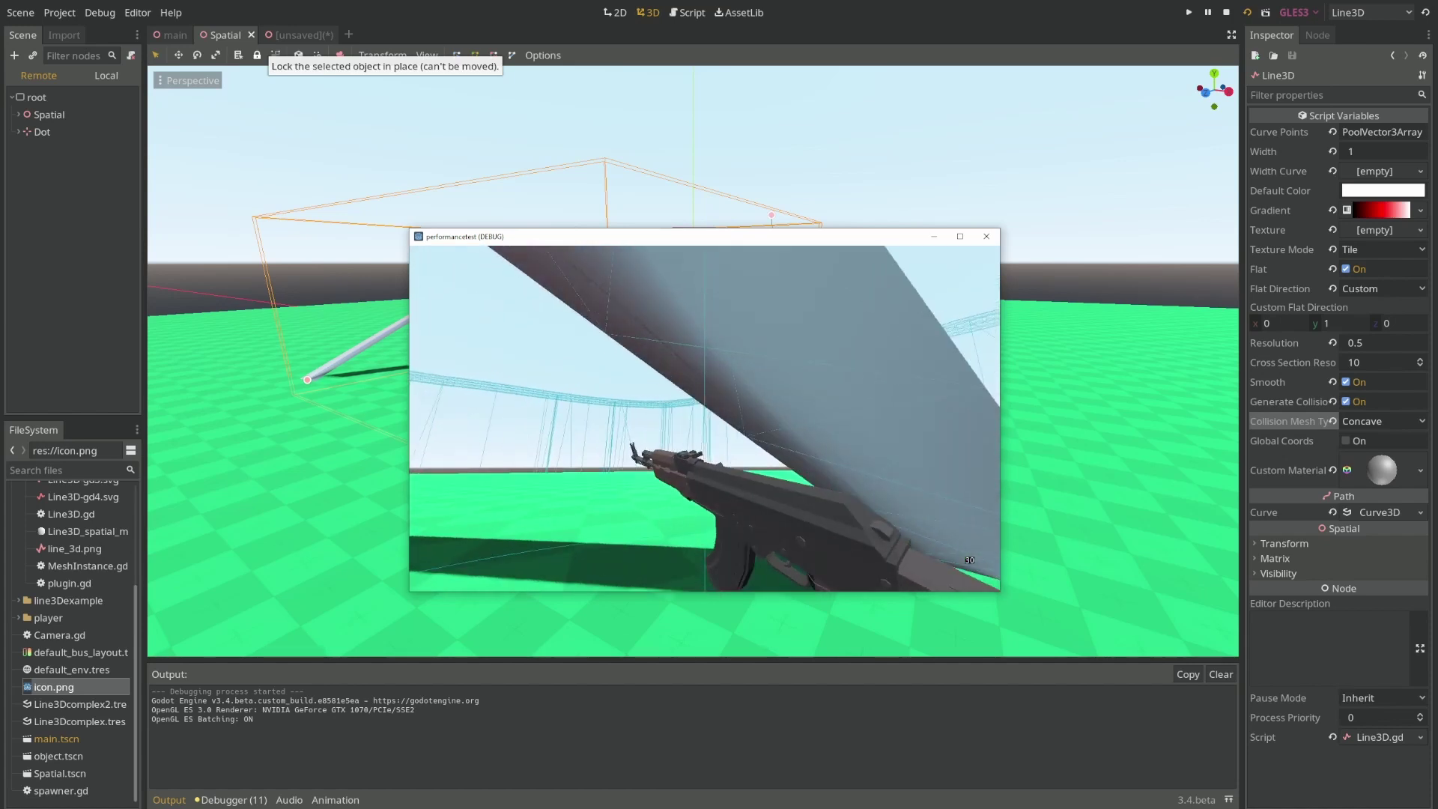
pyautogui.press('s')
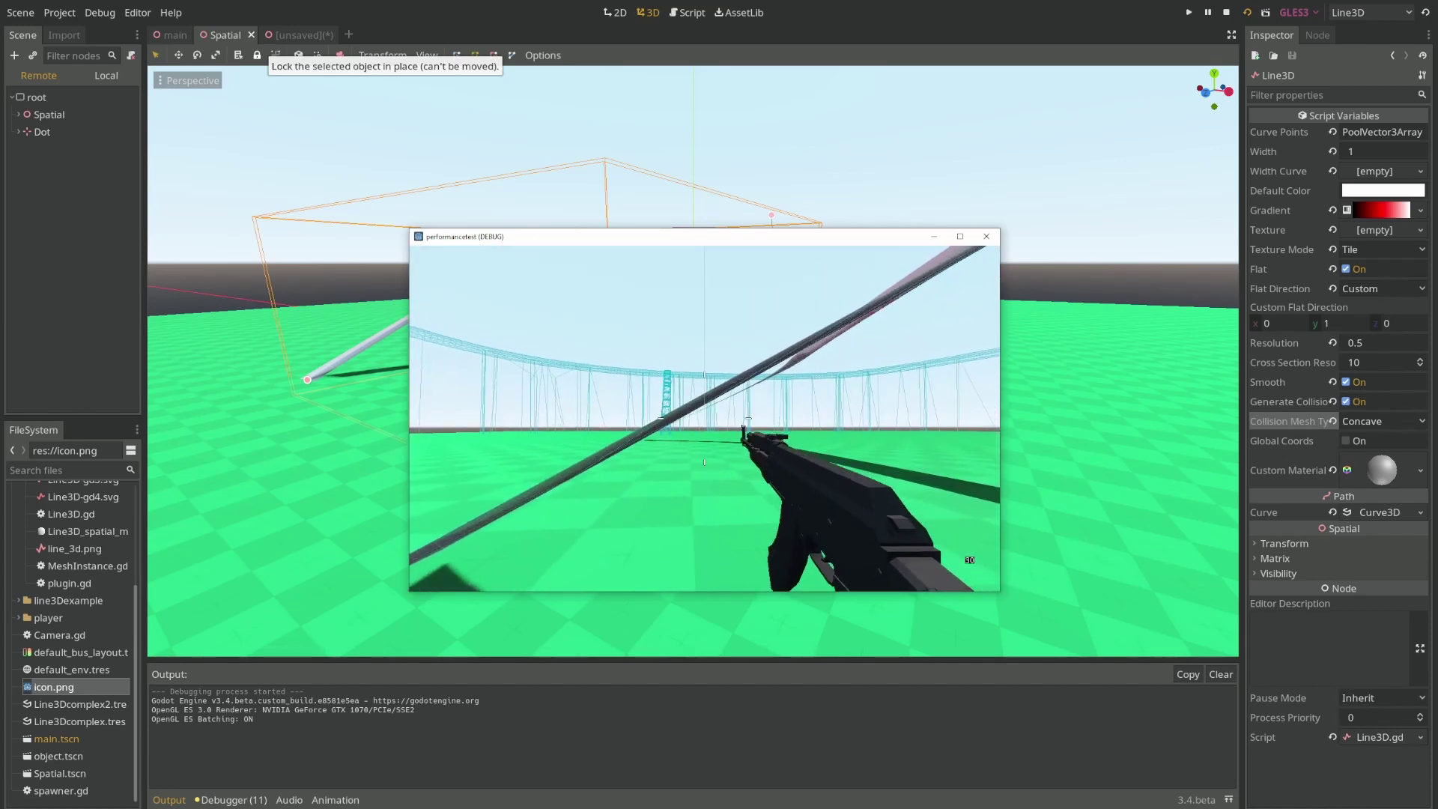
pyautogui.press('w')
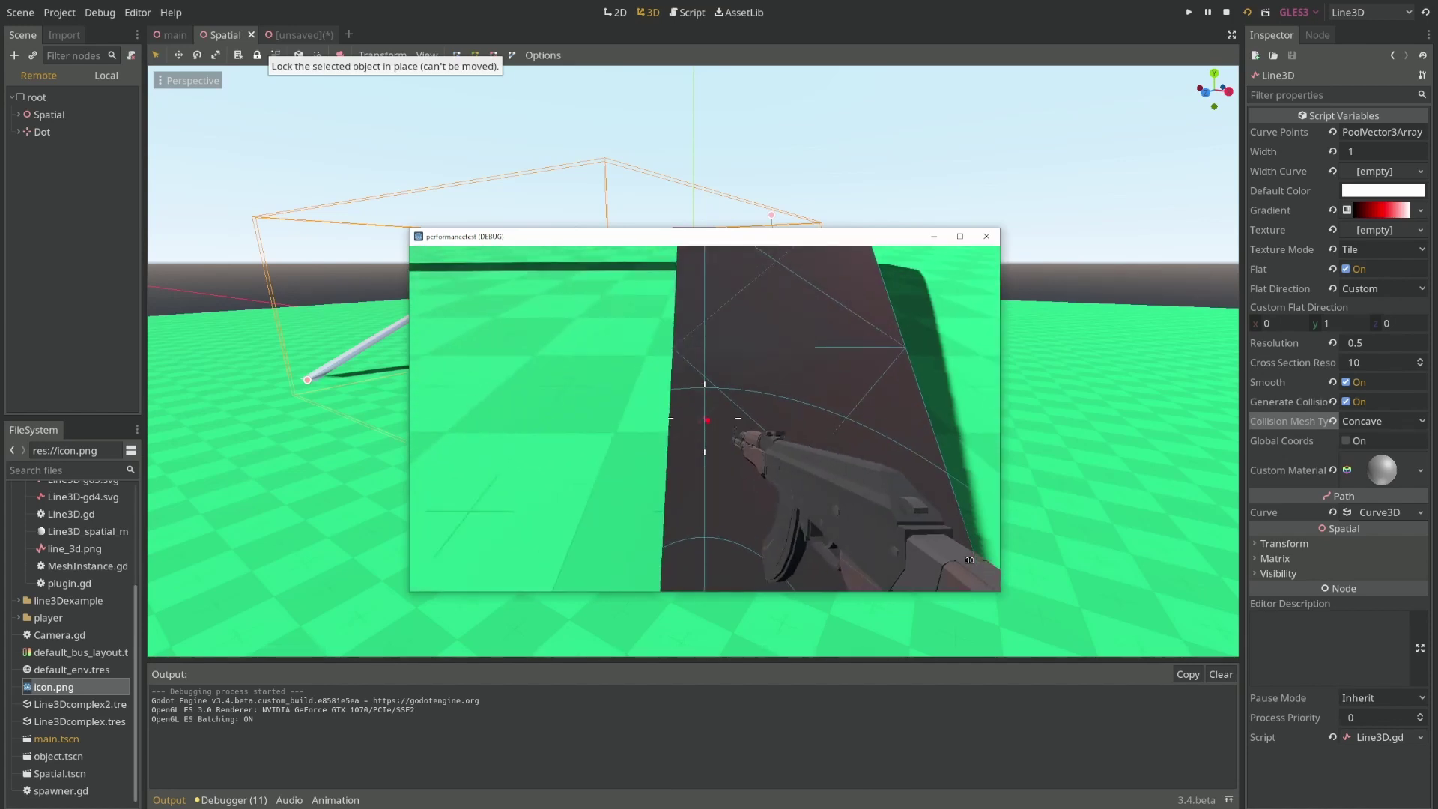
pyautogui.press('w')
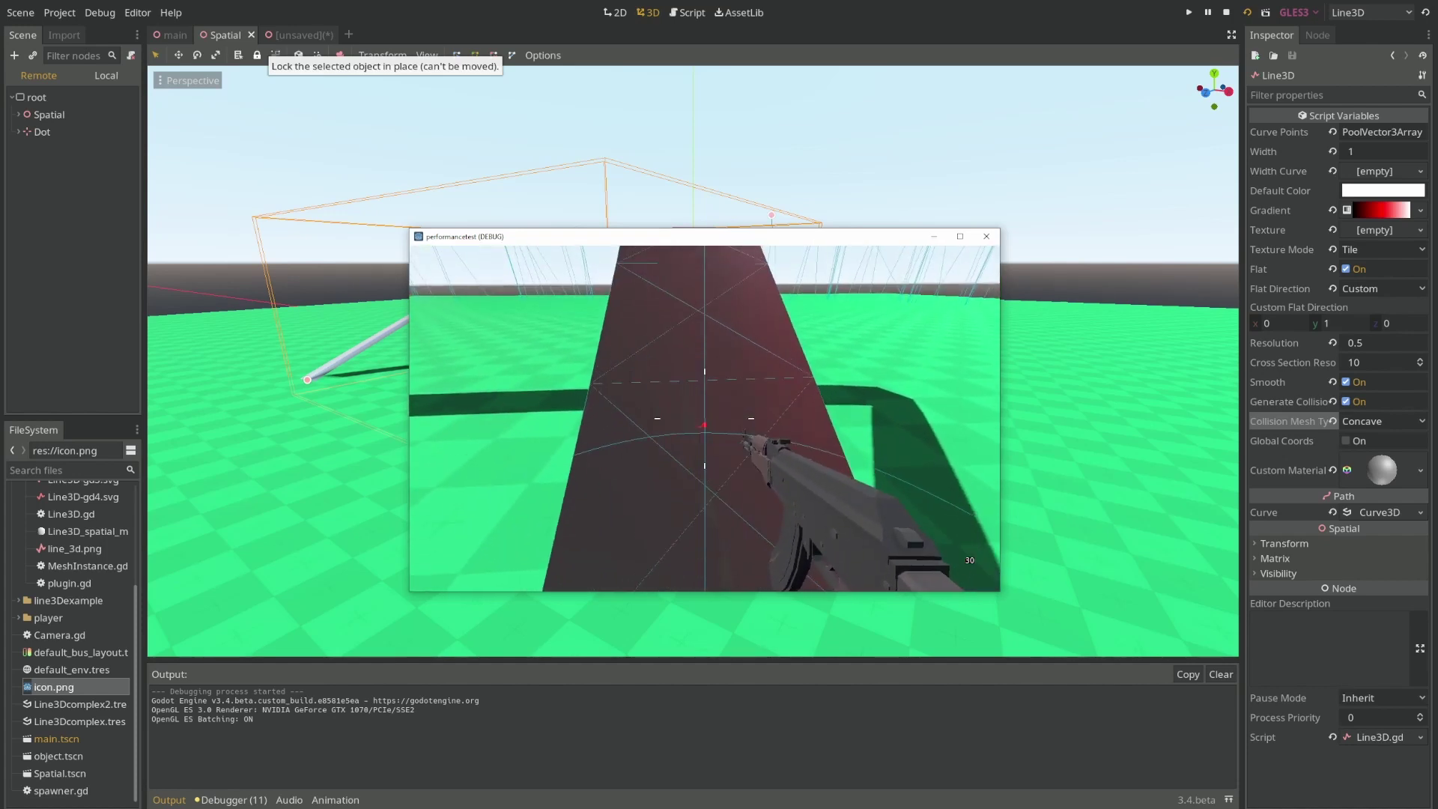
pyautogui.press('w')
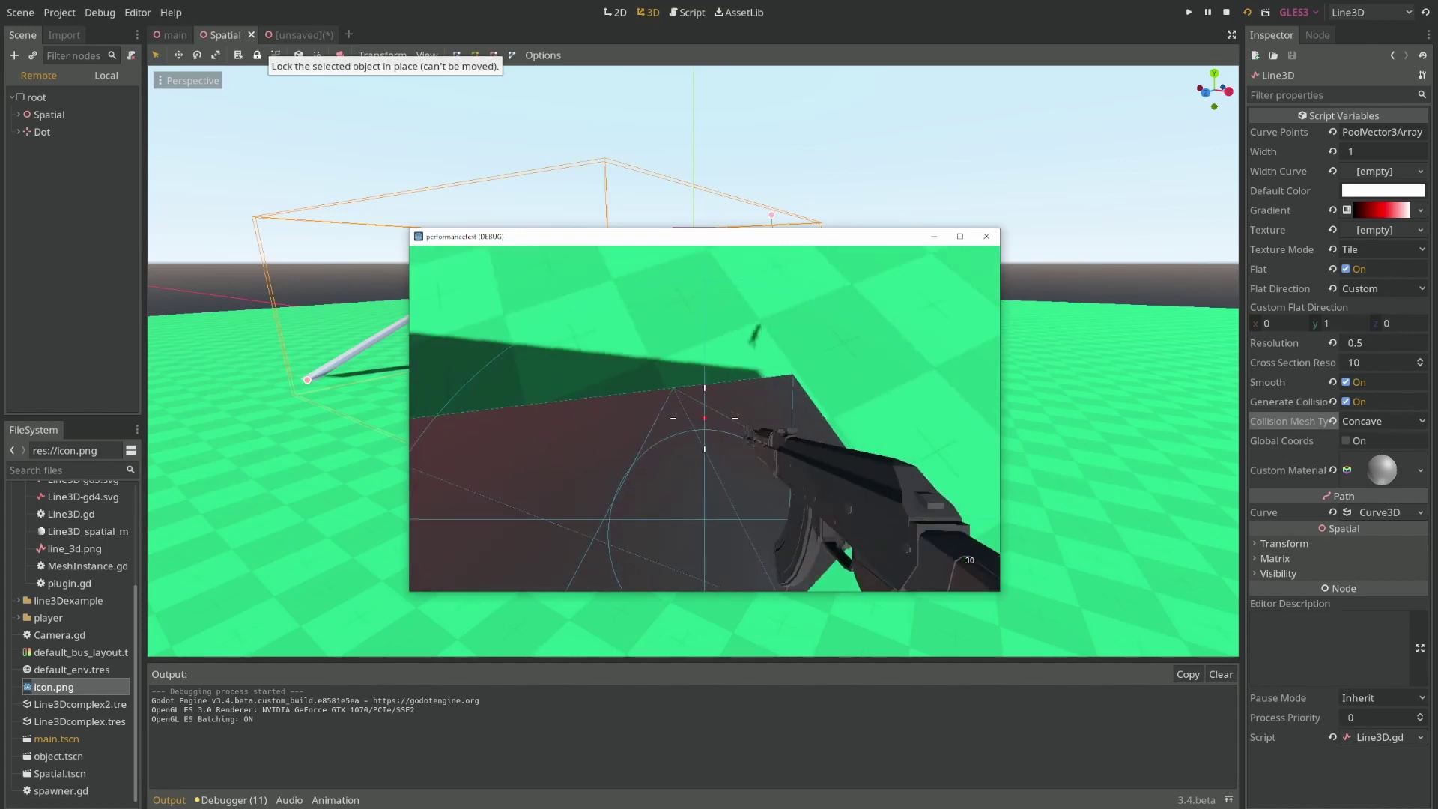
pyautogui.press('w')
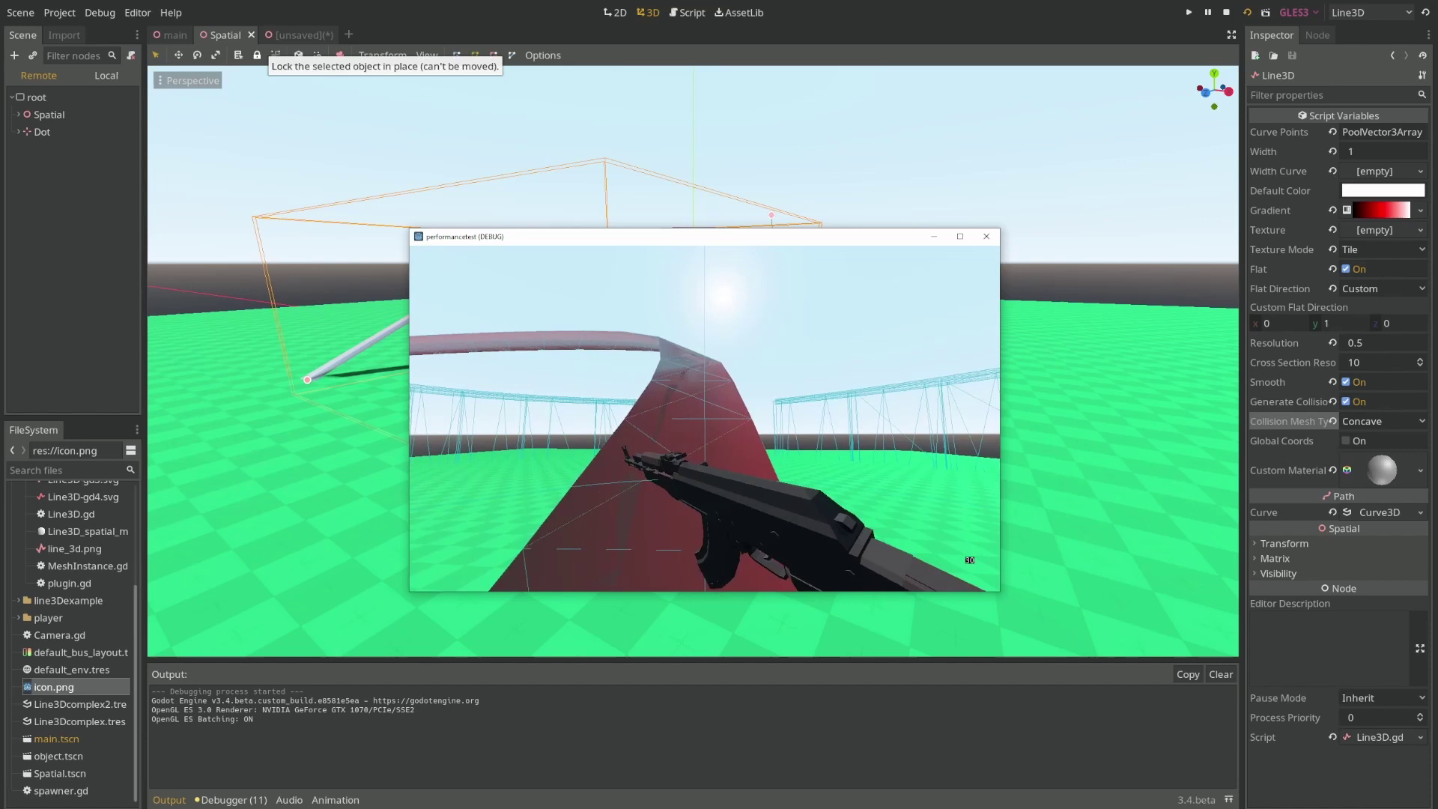
pyautogui.press('w')
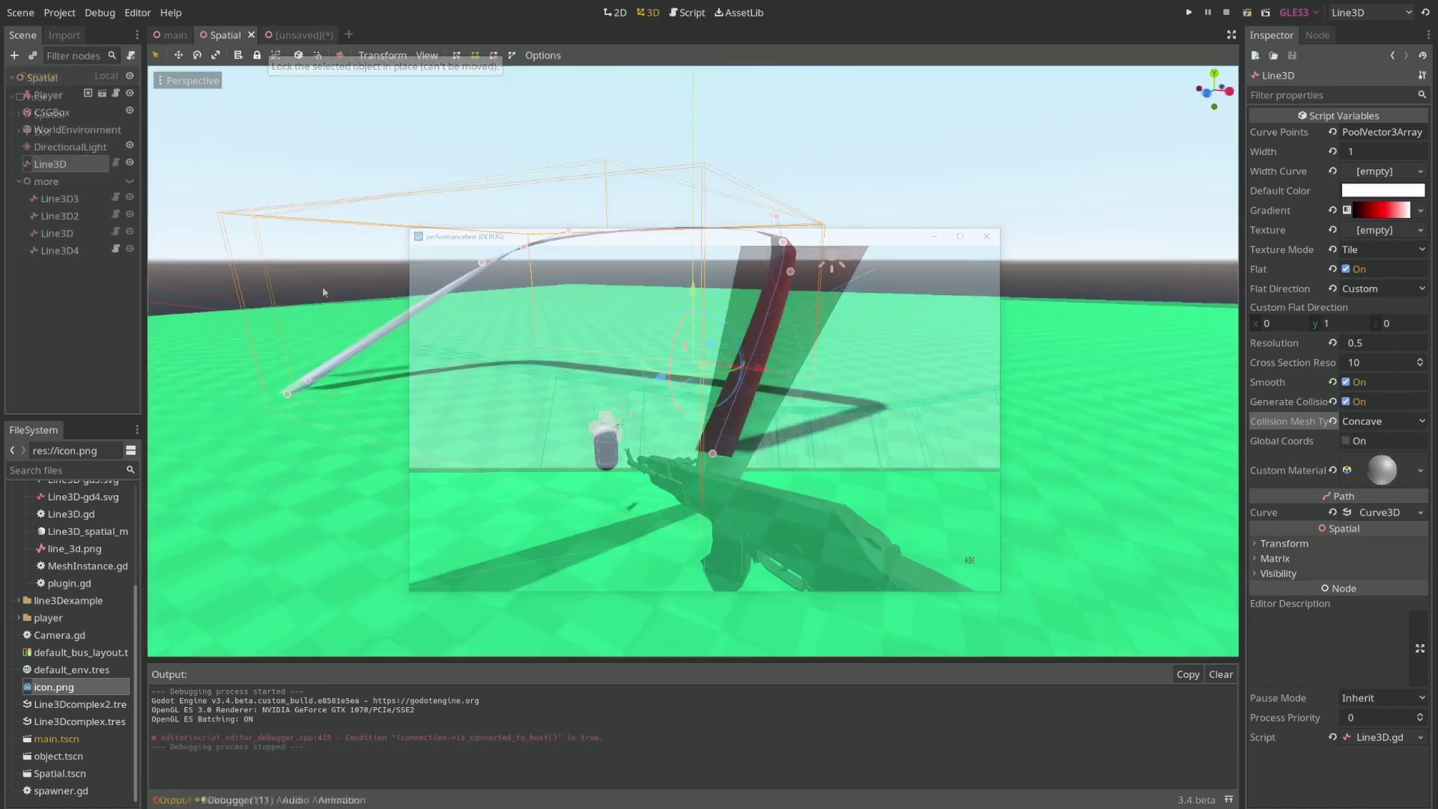
# Make the node named more and its four Line3D children visible again.
pyautogui.moveTo(322, 286); pyautogui.dragTo(320, 343, button='middle')
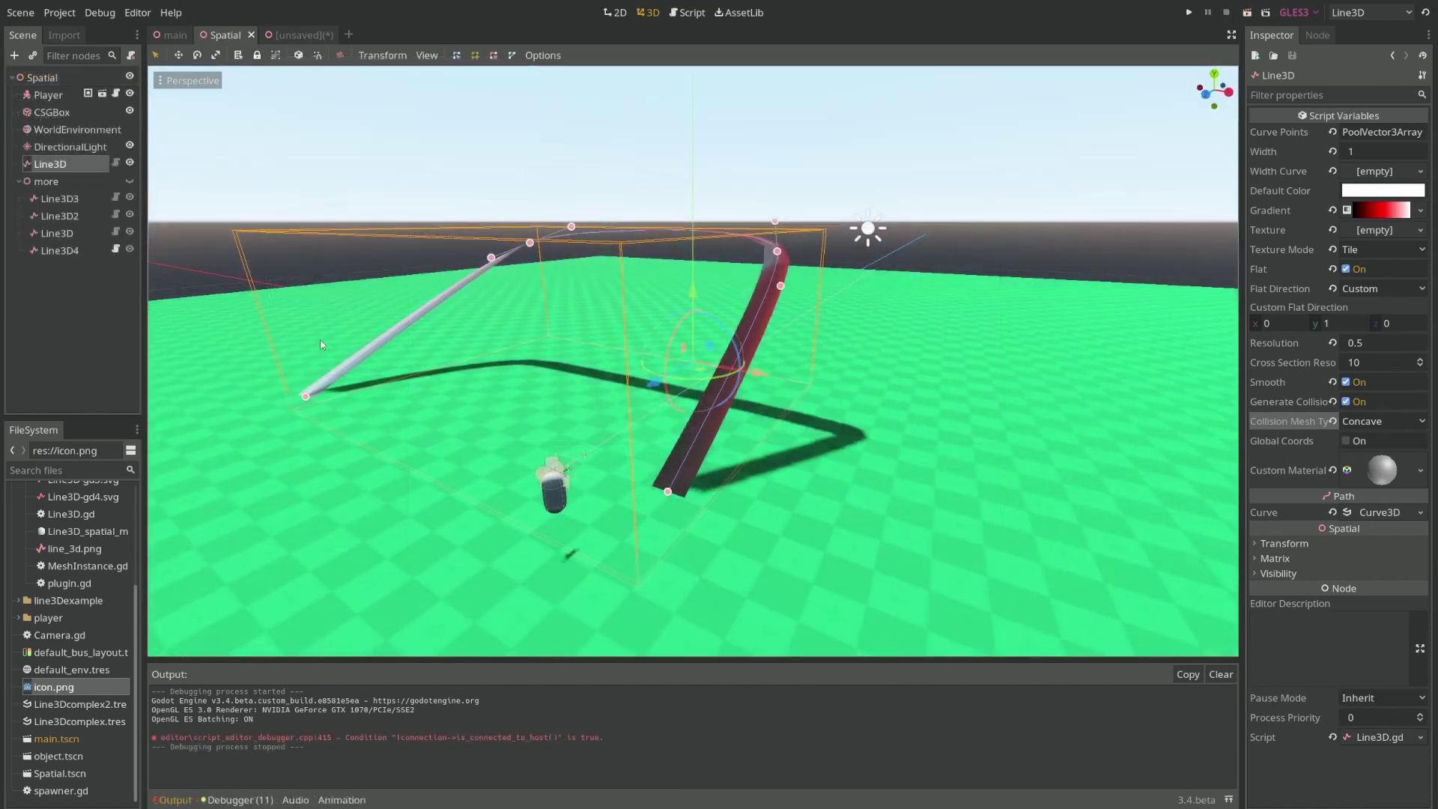
pyautogui.moveTo(344, 196); pyautogui.dragTo(341, 211, button='middle')
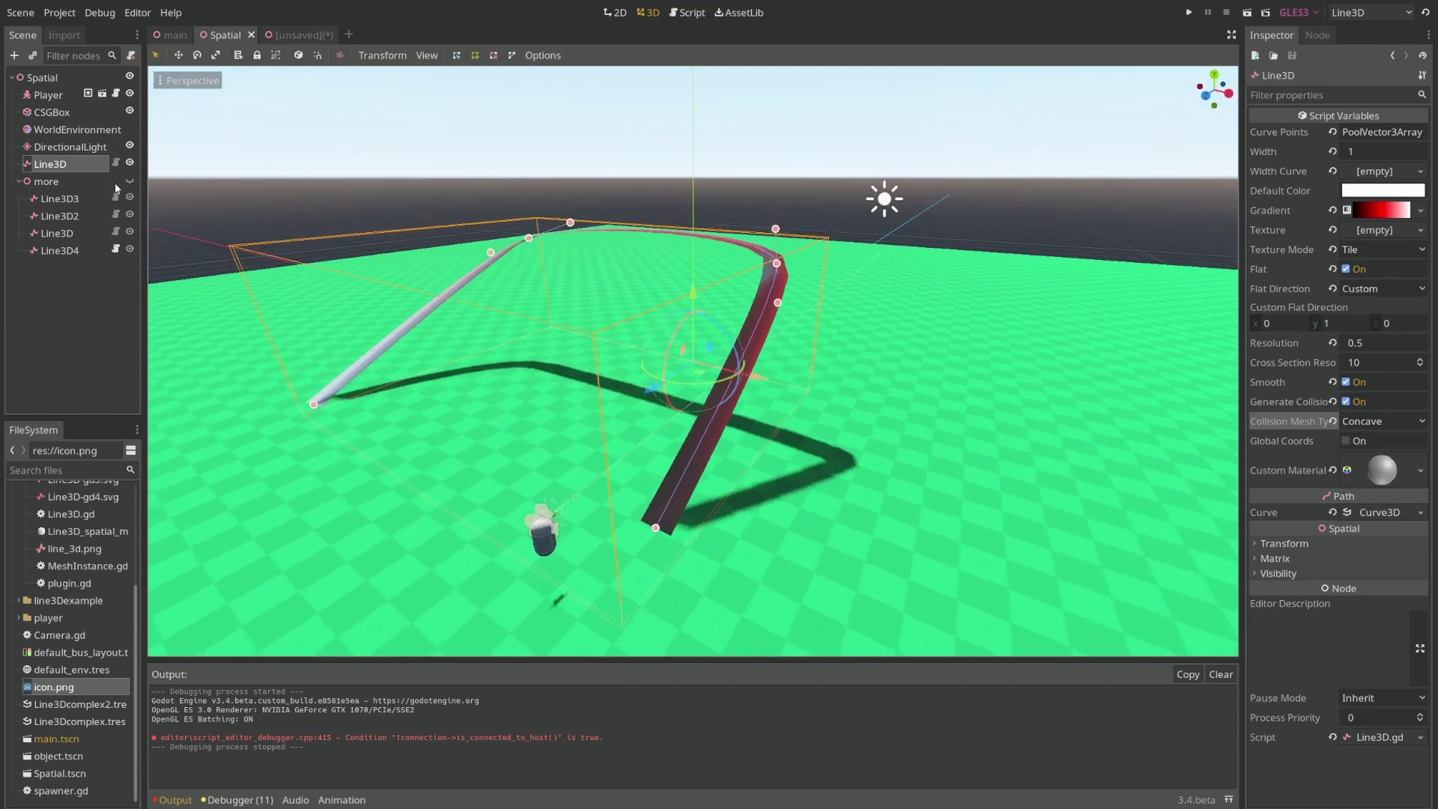
pyautogui.click(129, 182)
pyautogui.scroll(-5, 348, 214)
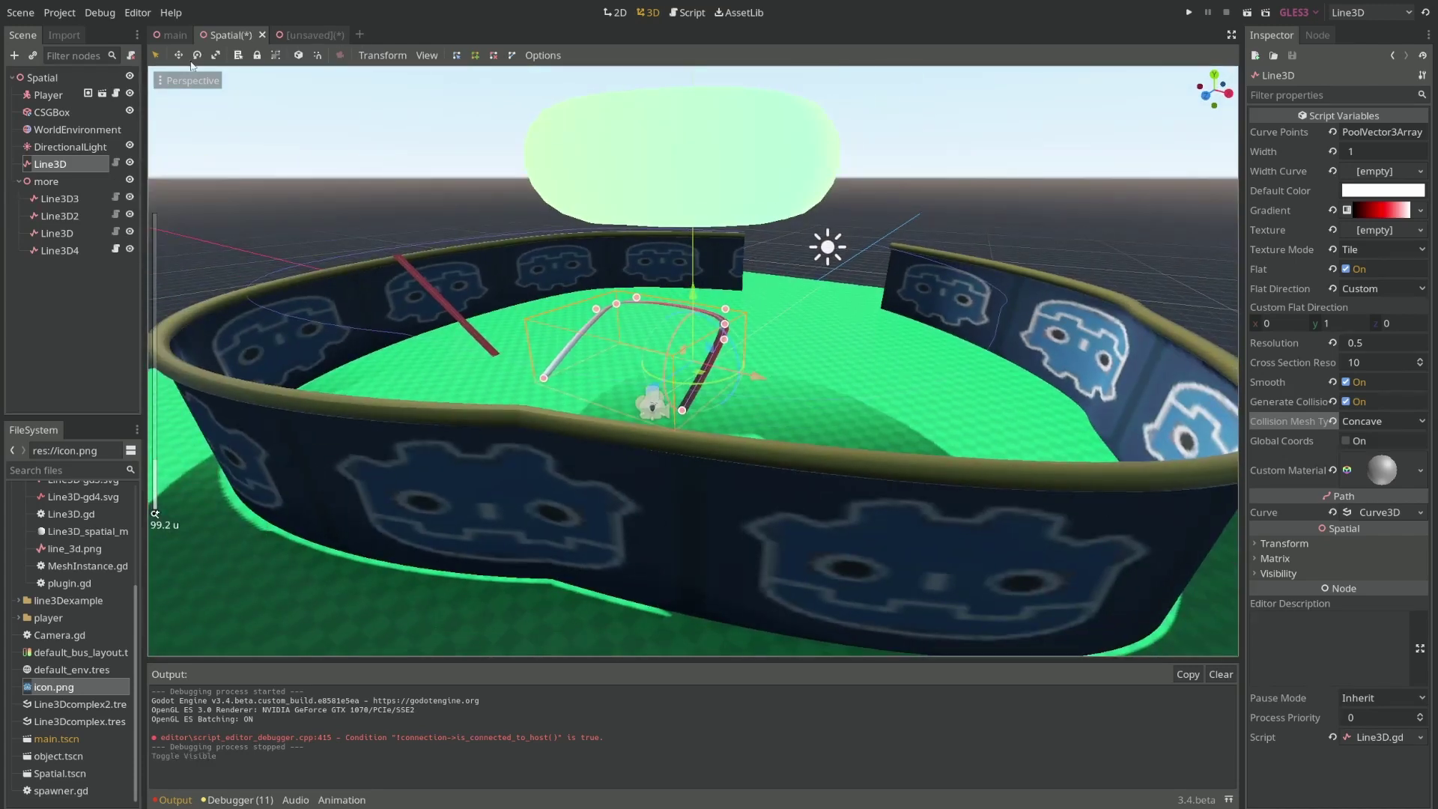
# Switch to the unsaved scene and delete its Line3D node.
pyautogui.click(305, 36)
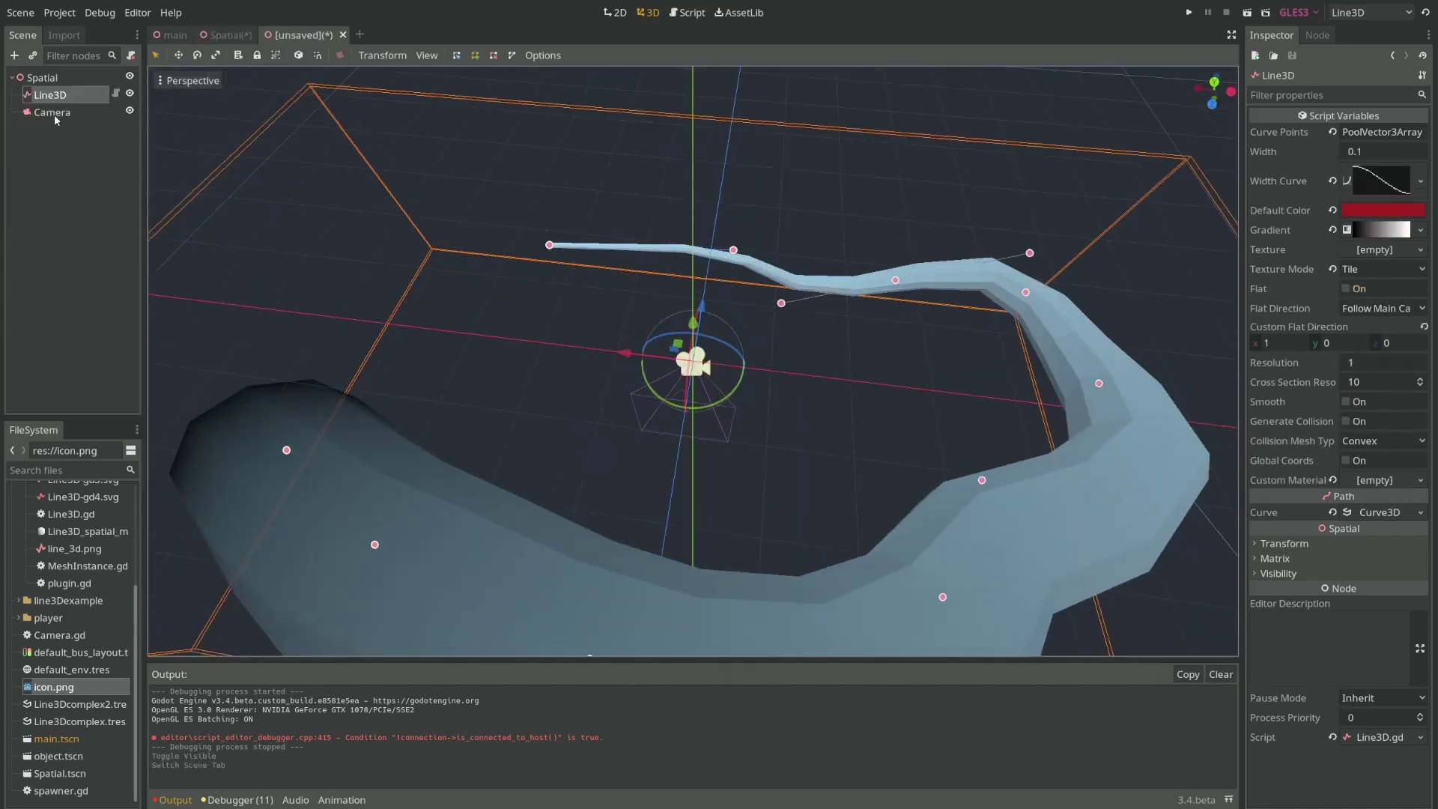
pyautogui.press('Delete')
pyautogui.press('Return')
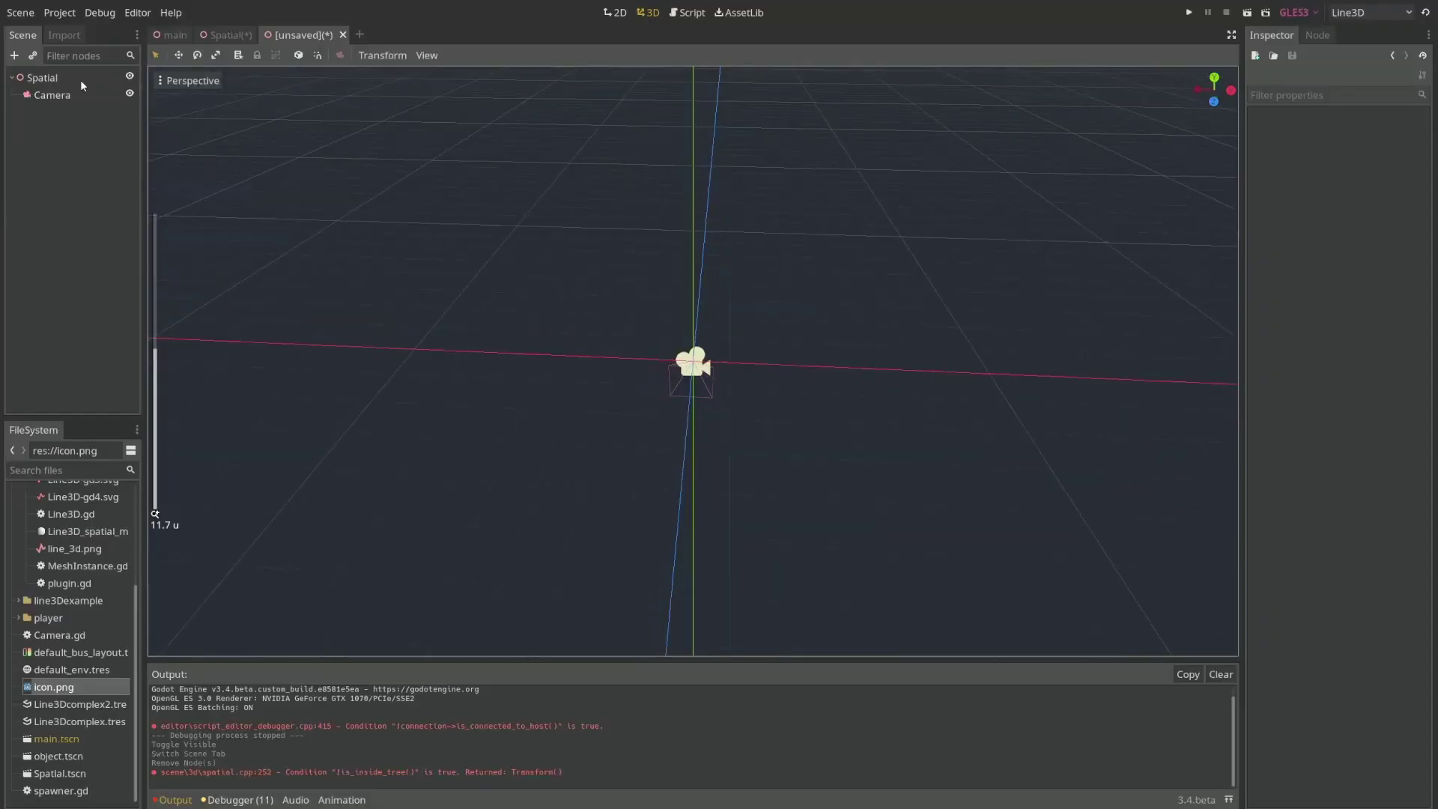
# Add an enlarged CSGBox as a floor and a new Line3D node under the Spatial root.
pyautogui.rightClick(81, 82)
pyautogui.click(113, 90)
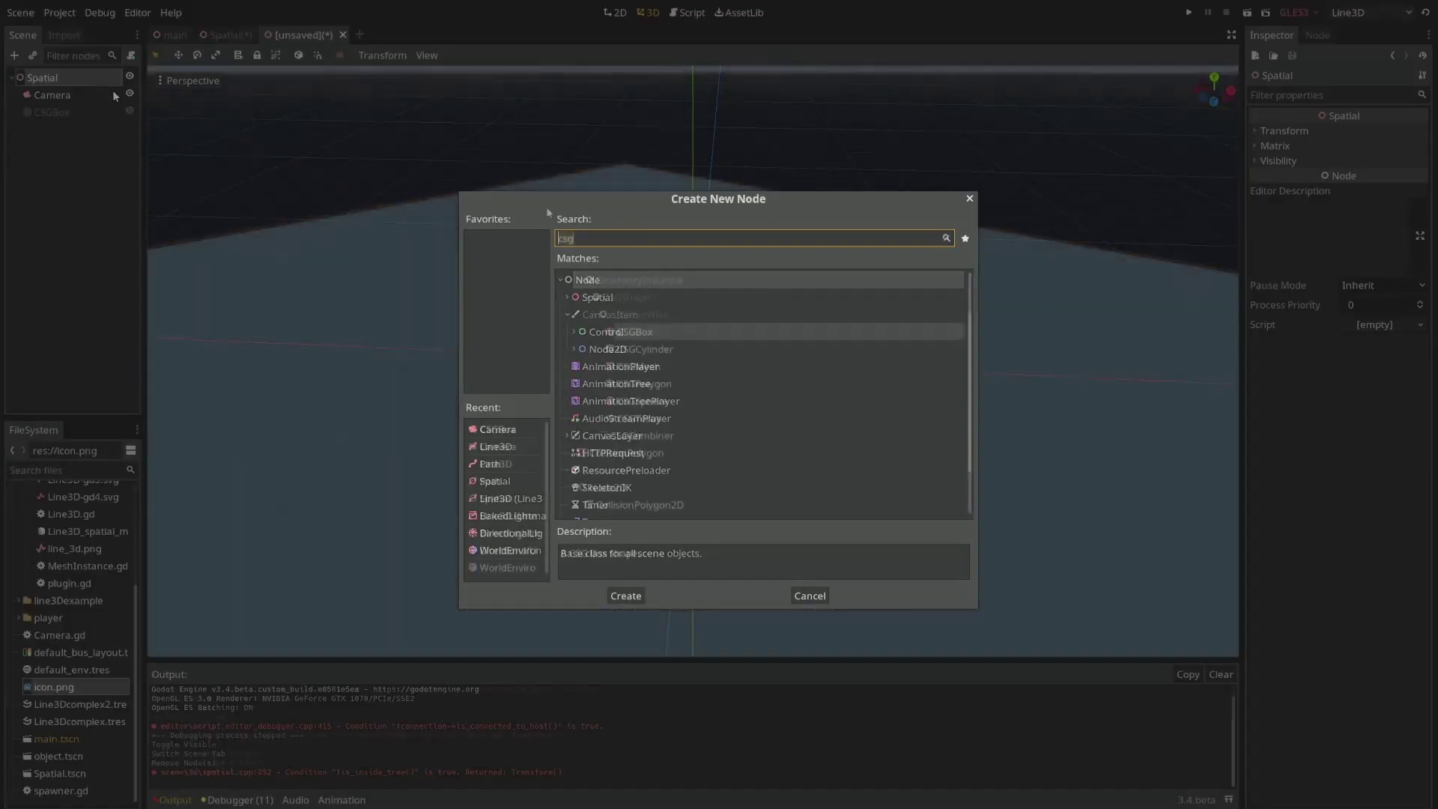
pyautogui.write('le')
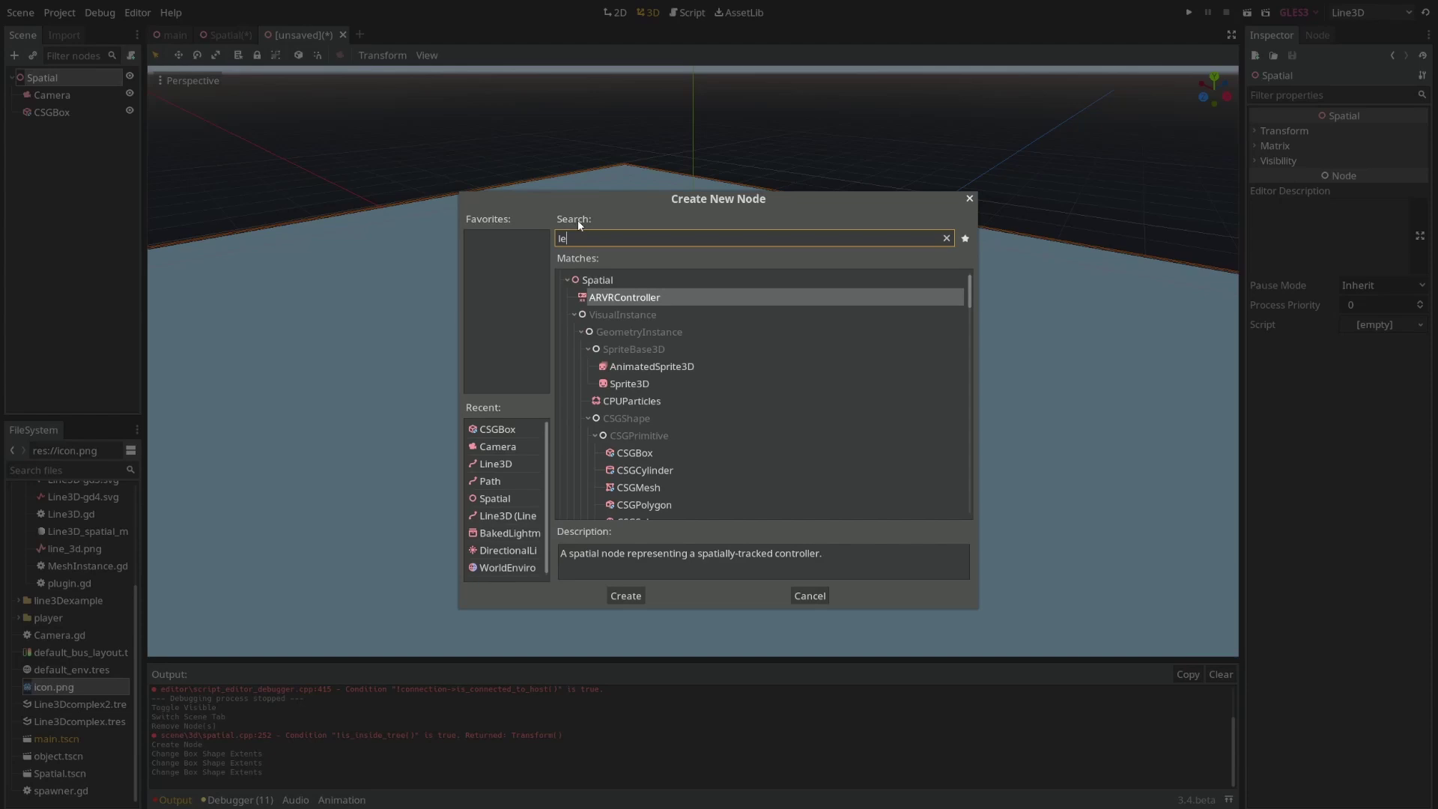
pyautogui.press('BackSpace')
pyautogui.write('ine3d')
pyautogui.press('Return')
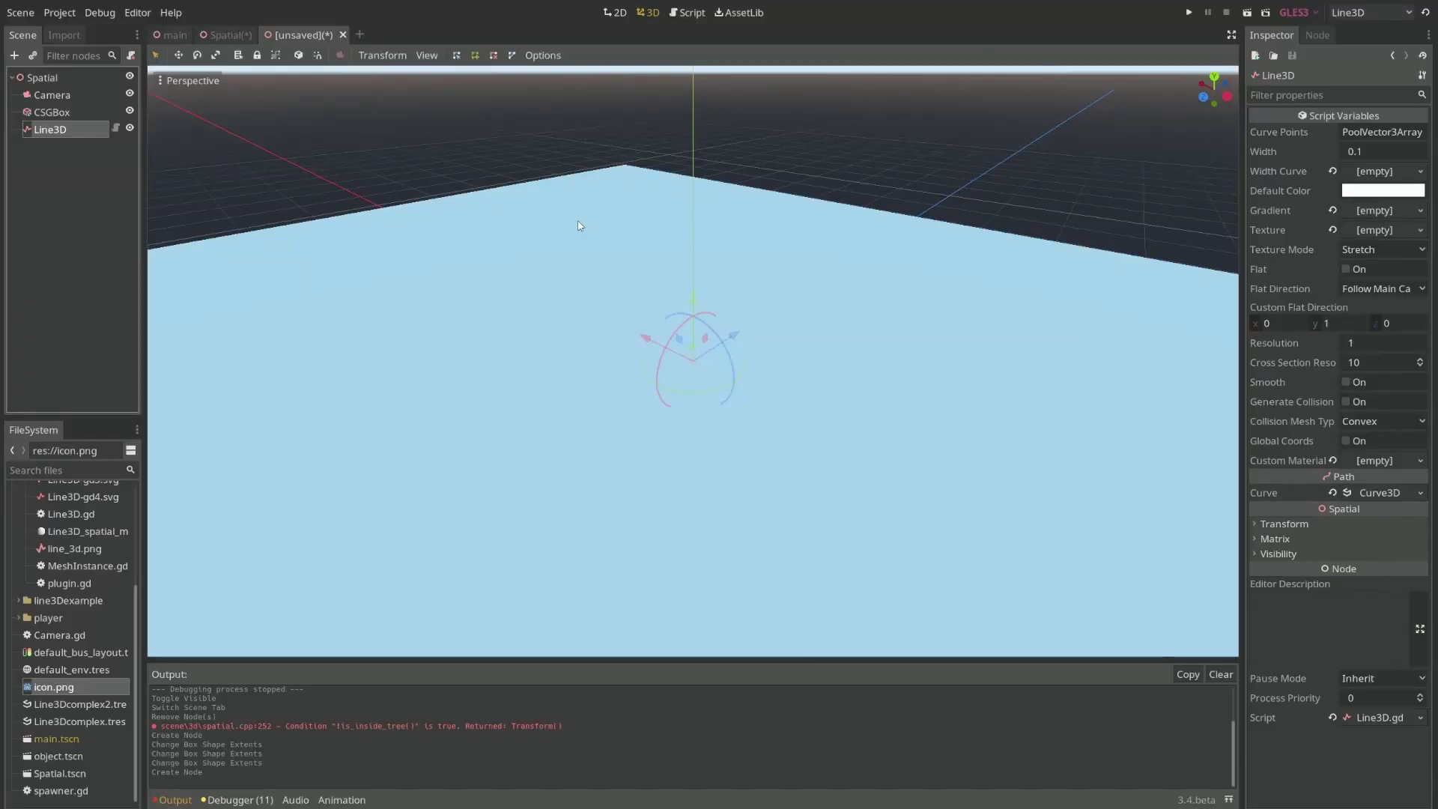
# Place four curve points in a roughly rectangular layout for the new Line3D, viewed from above.
pyautogui.press('KP_7')
pyautogui.click(886, 244)
pyautogui.click(951, 473)
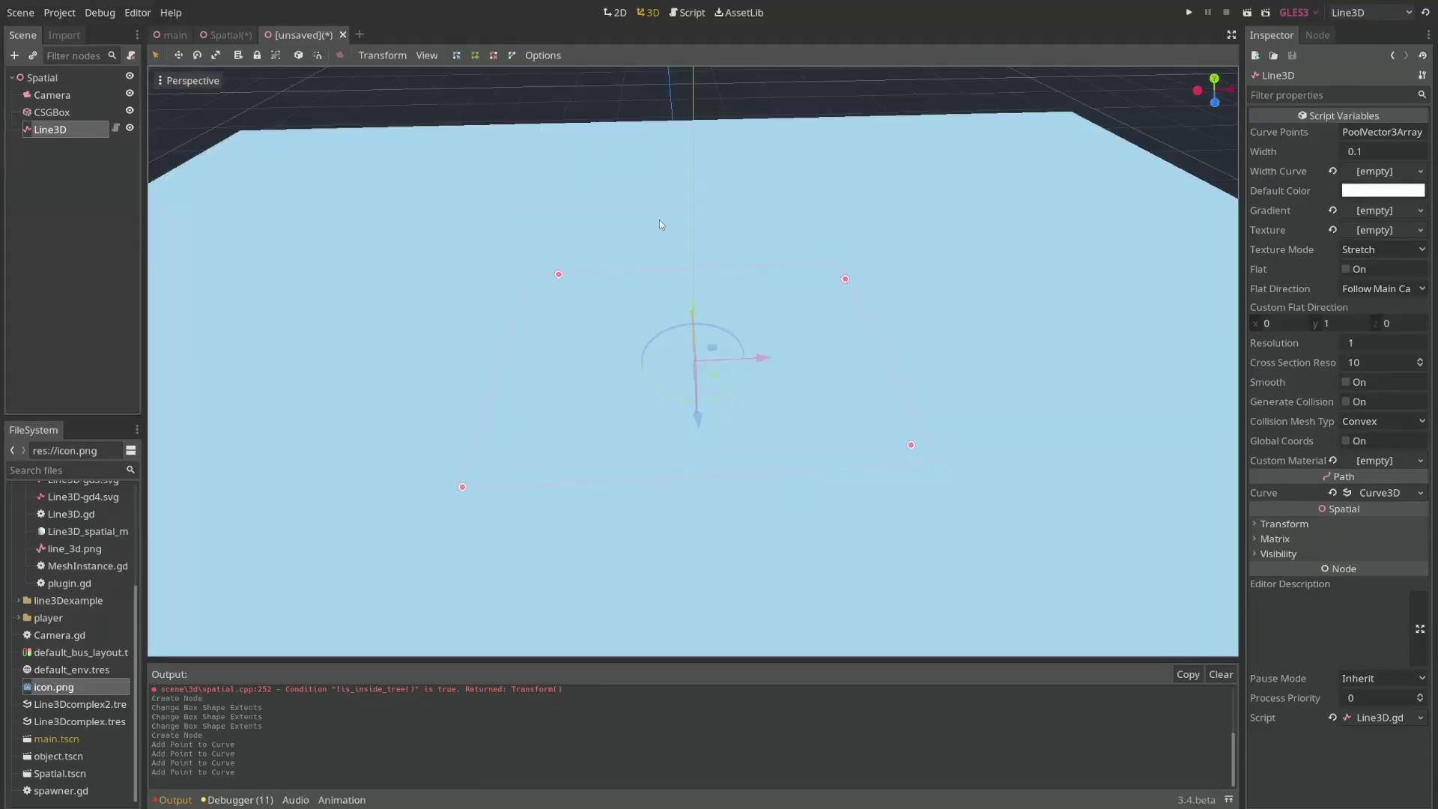
pyautogui.moveTo(659, 225); pyautogui.dragTo(659, 191, button='middle')
pyautogui.click(1215, 97)
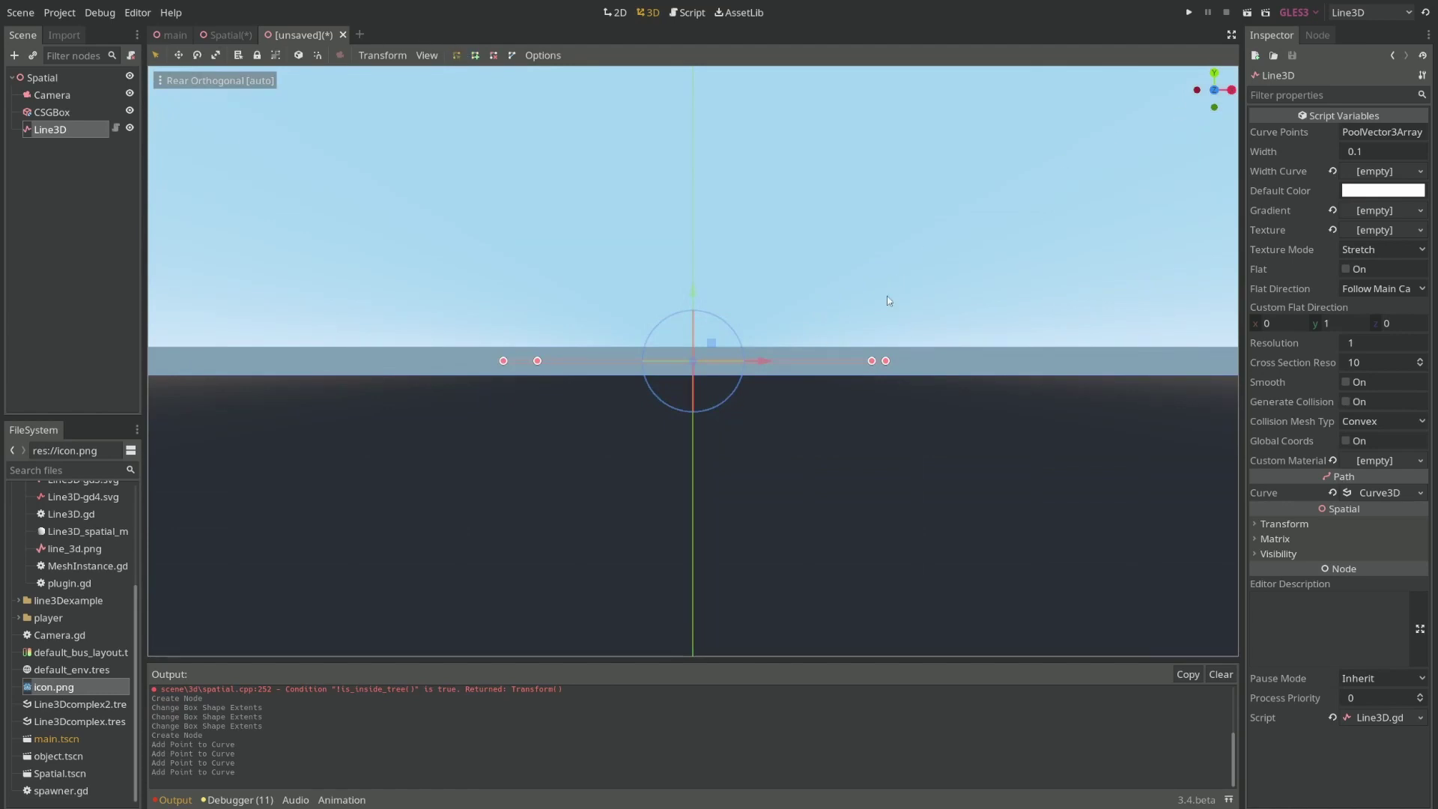
pyautogui.moveTo(876, 362); pyautogui.dragTo(884, 266)
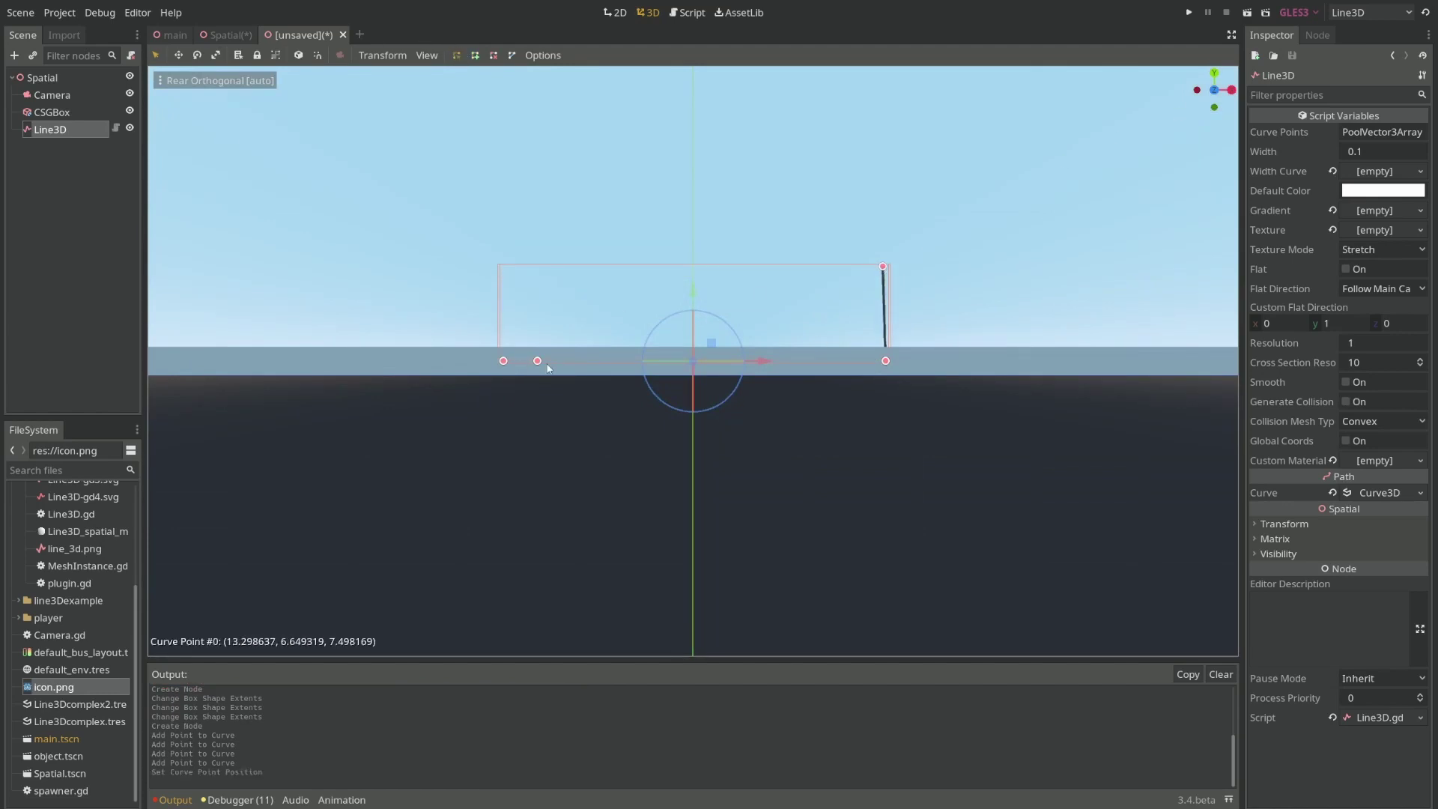
pyautogui.moveTo(547, 368); pyautogui.dragTo(546, 400, button='middle')
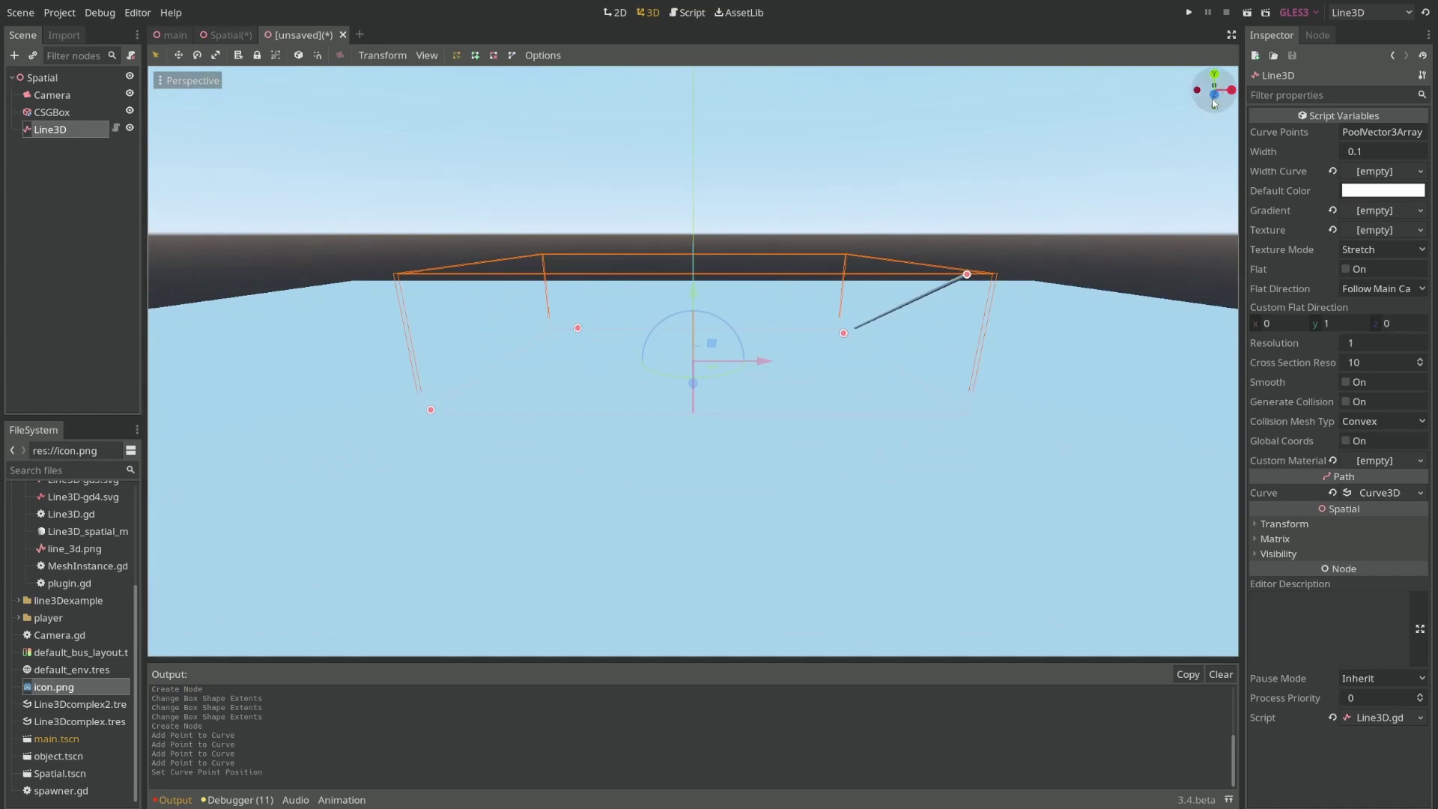
pyautogui.moveTo(1217, 98); pyautogui.dragTo(1213, 100)
pyautogui.hotkey('ctrl', 'z')
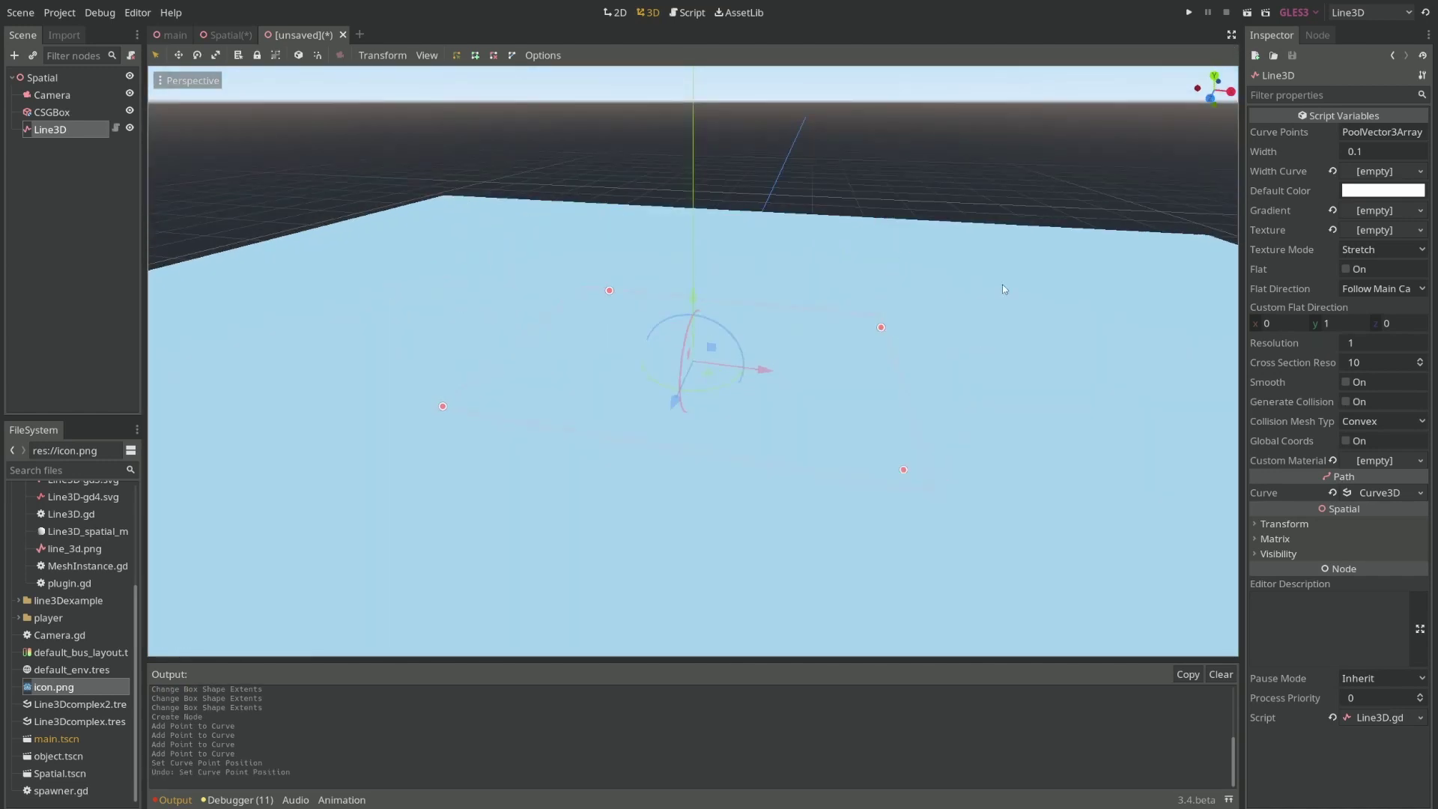
# Raise the Line3D's two middle curve points above the floor, keeping its end points at floor level.
pyautogui.click(1213, 98)
pyautogui.moveTo(868, 361); pyautogui.dragTo(855, 235)
pyautogui.moveTo(537, 361); pyautogui.dragTo(545, 230)
pyautogui.moveTo(855, 236)
pyautogui.mouseDown()
pyautogui.moveTo(866, 350)
pyautogui.moveTo(867, 233)
pyautogui.mouseUp()
pyautogui.moveTo(868, 232); pyautogui.dragTo(629, 292, button='middle')
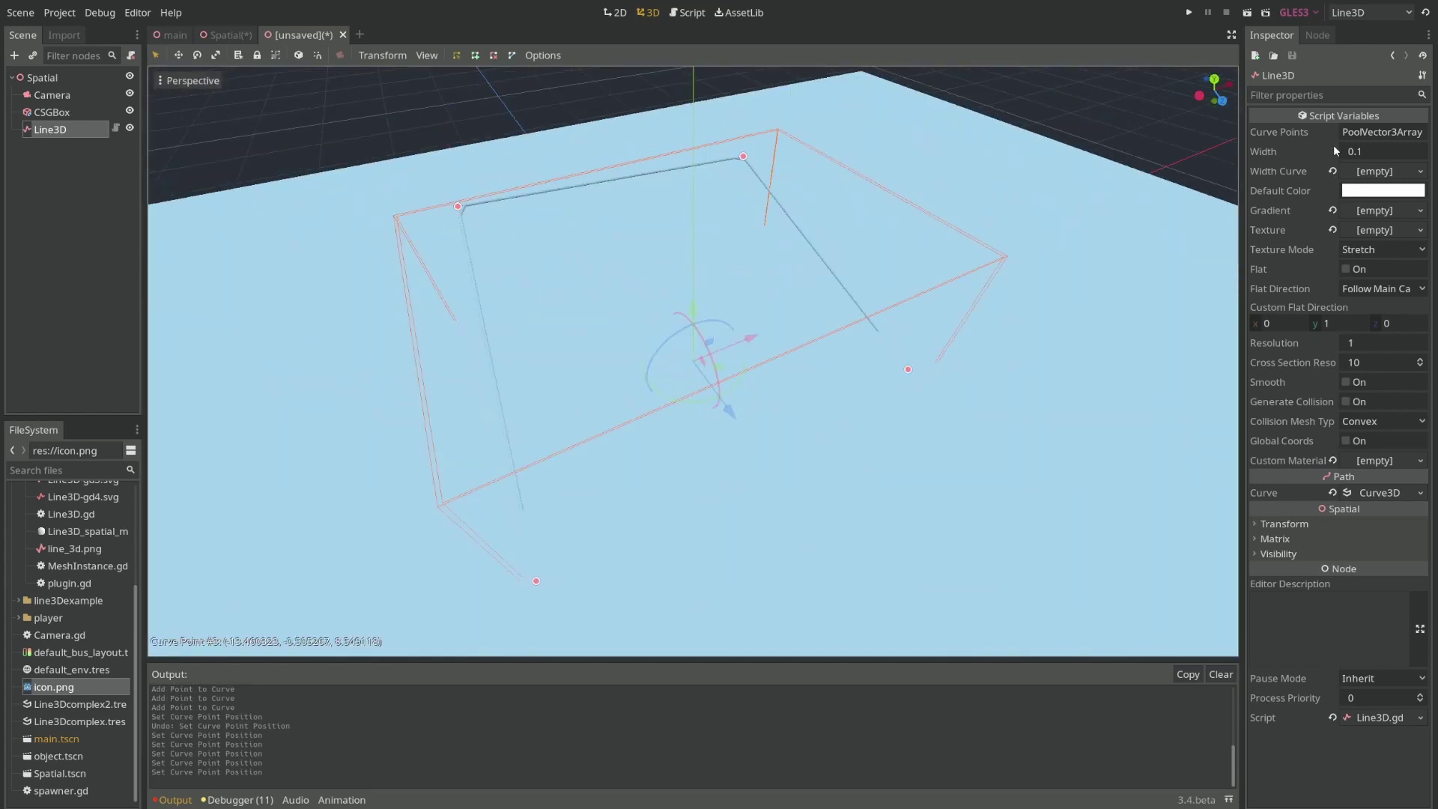
# Set the new Line3D's width to 1.
pyautogui.click(1373, 150)
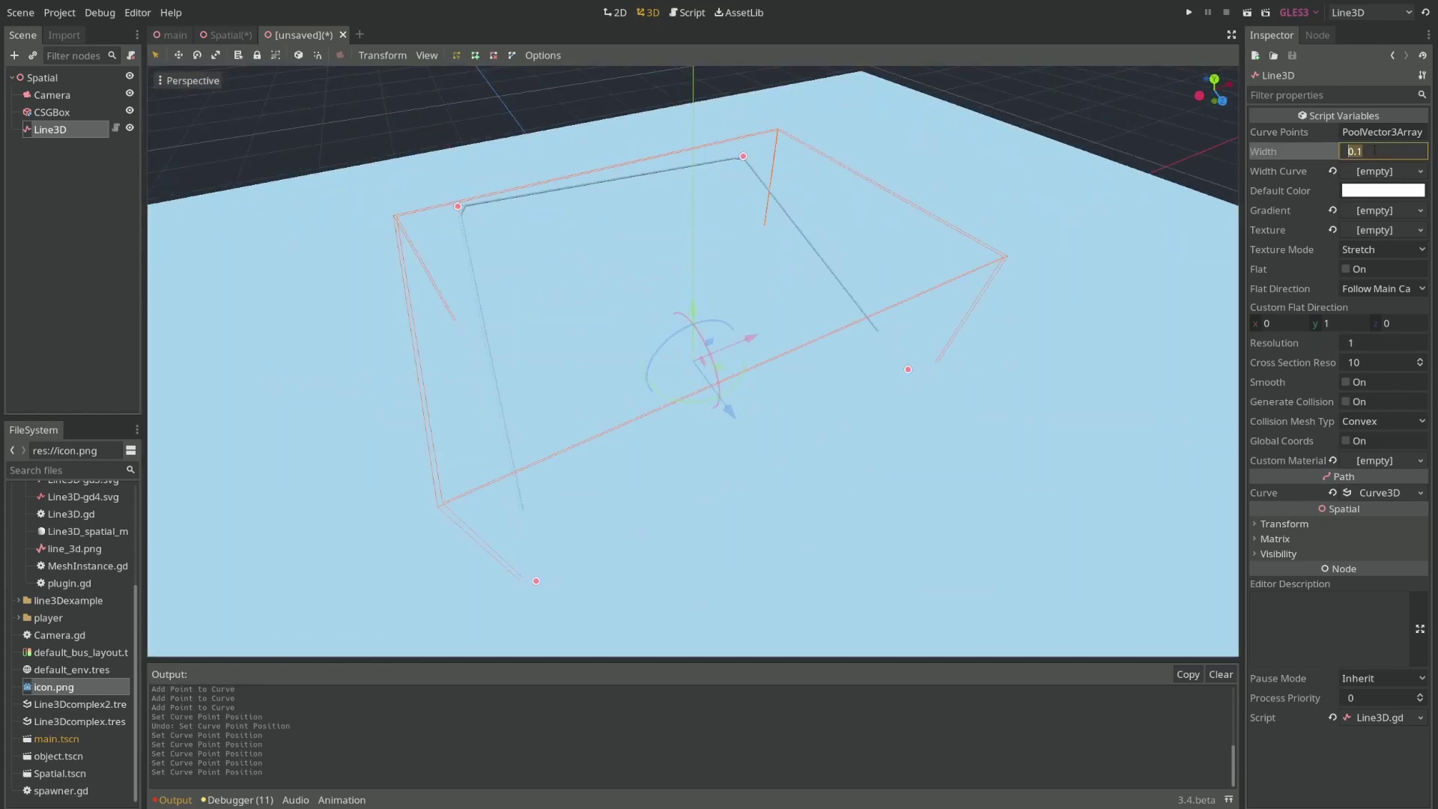
pyautogui.write('1')
pyautogui.press('Return')
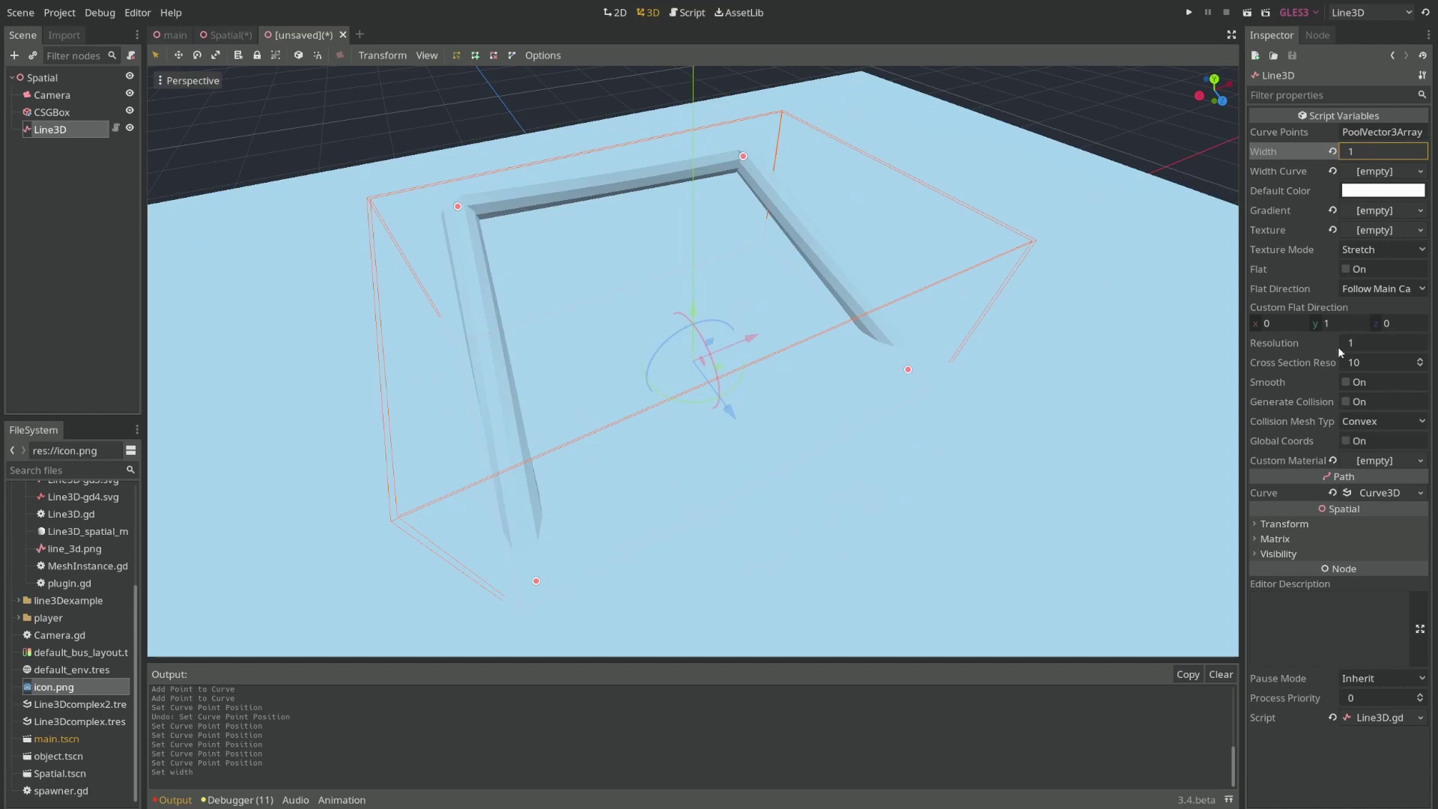
# Make the Line3D flat with a Custom flat direction and enable collision generation, hiding the CSGBox for a clear view.
pyautogui.click(1347, 269)
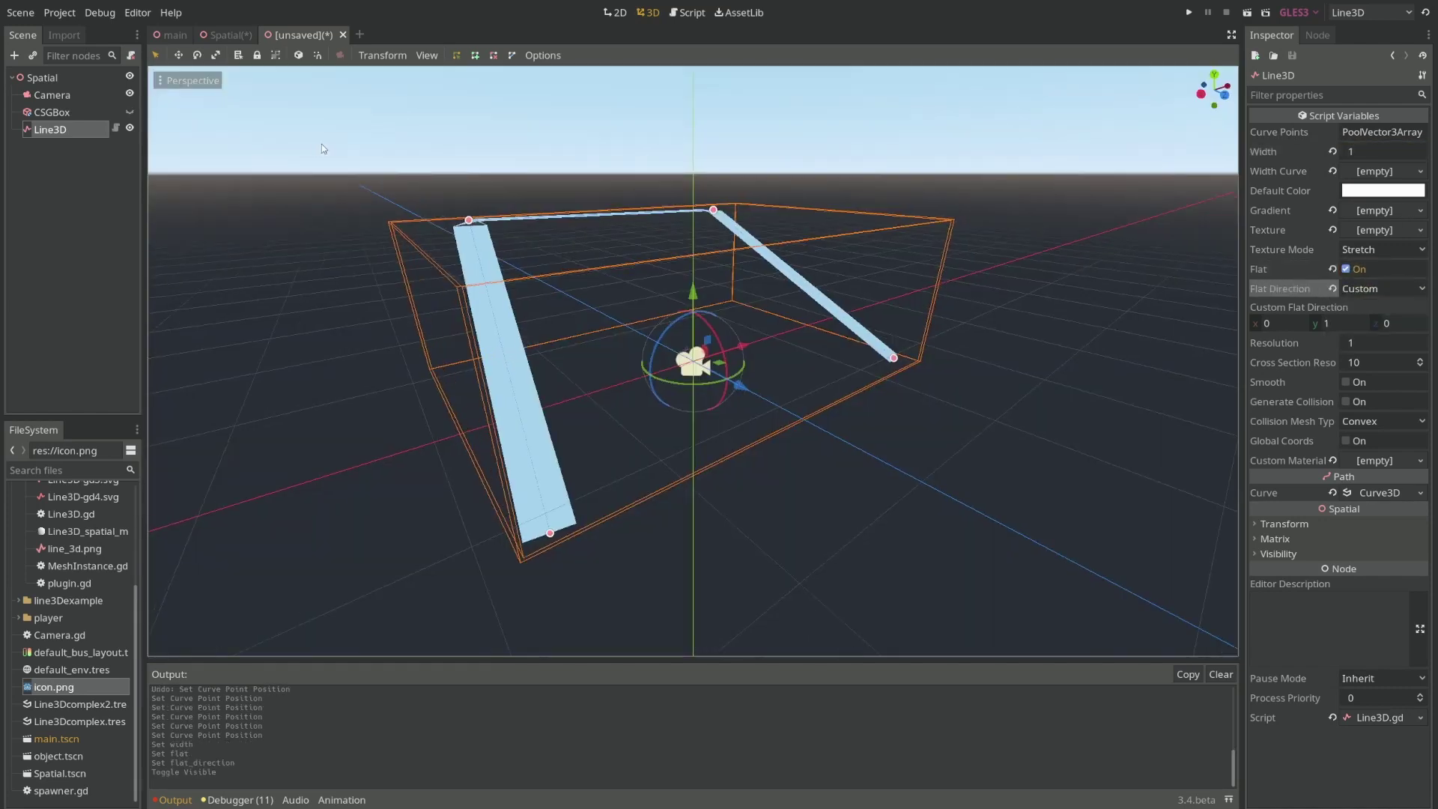
pyautogui.moveTo(321, 144)
pyautogui.mouseDown(button='middle')
pyautogui.moveTo(371, 135)
pyautogui.moveTo(297, 151)
pyautogui.mouseUp(button='middle')
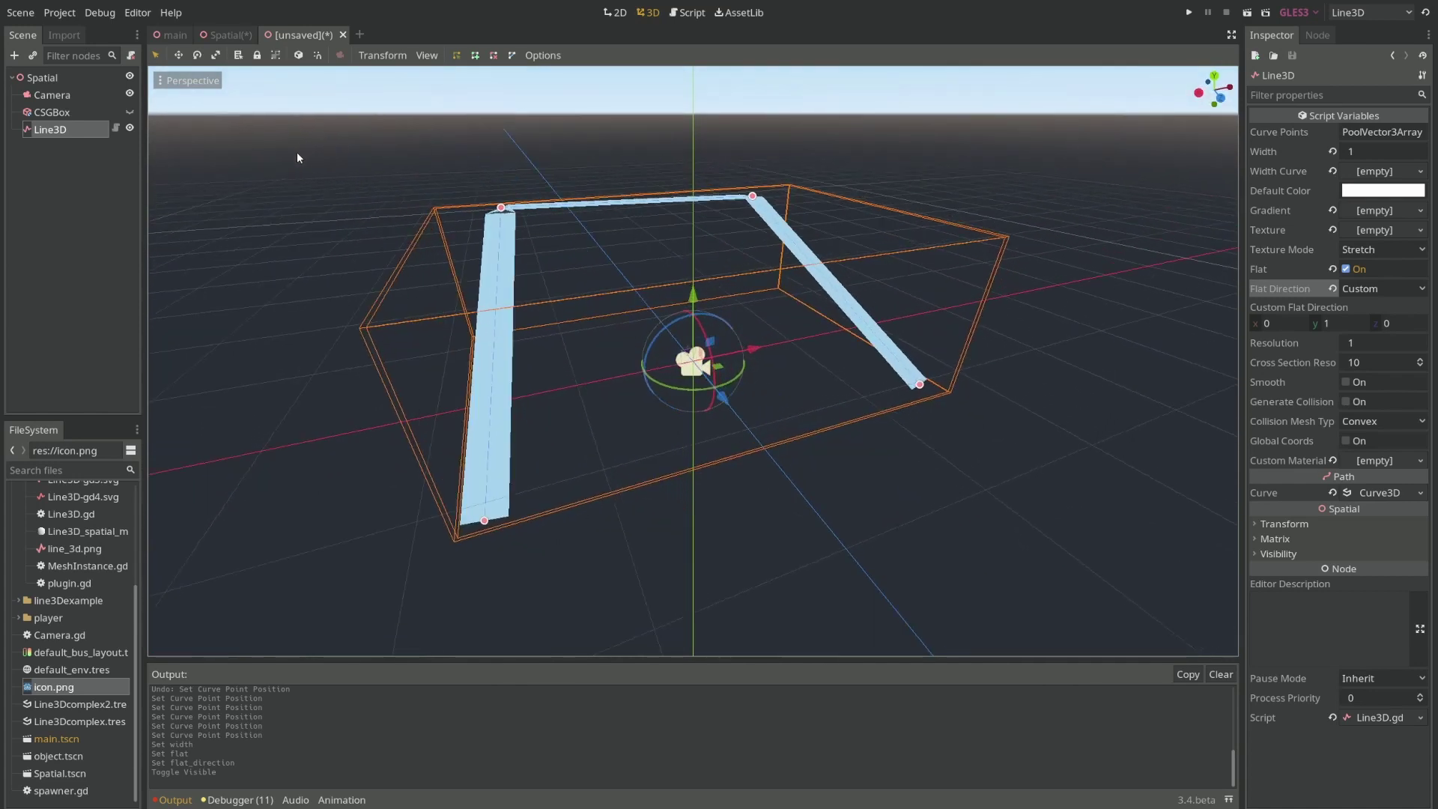
pyautogui.click(1346, 402)
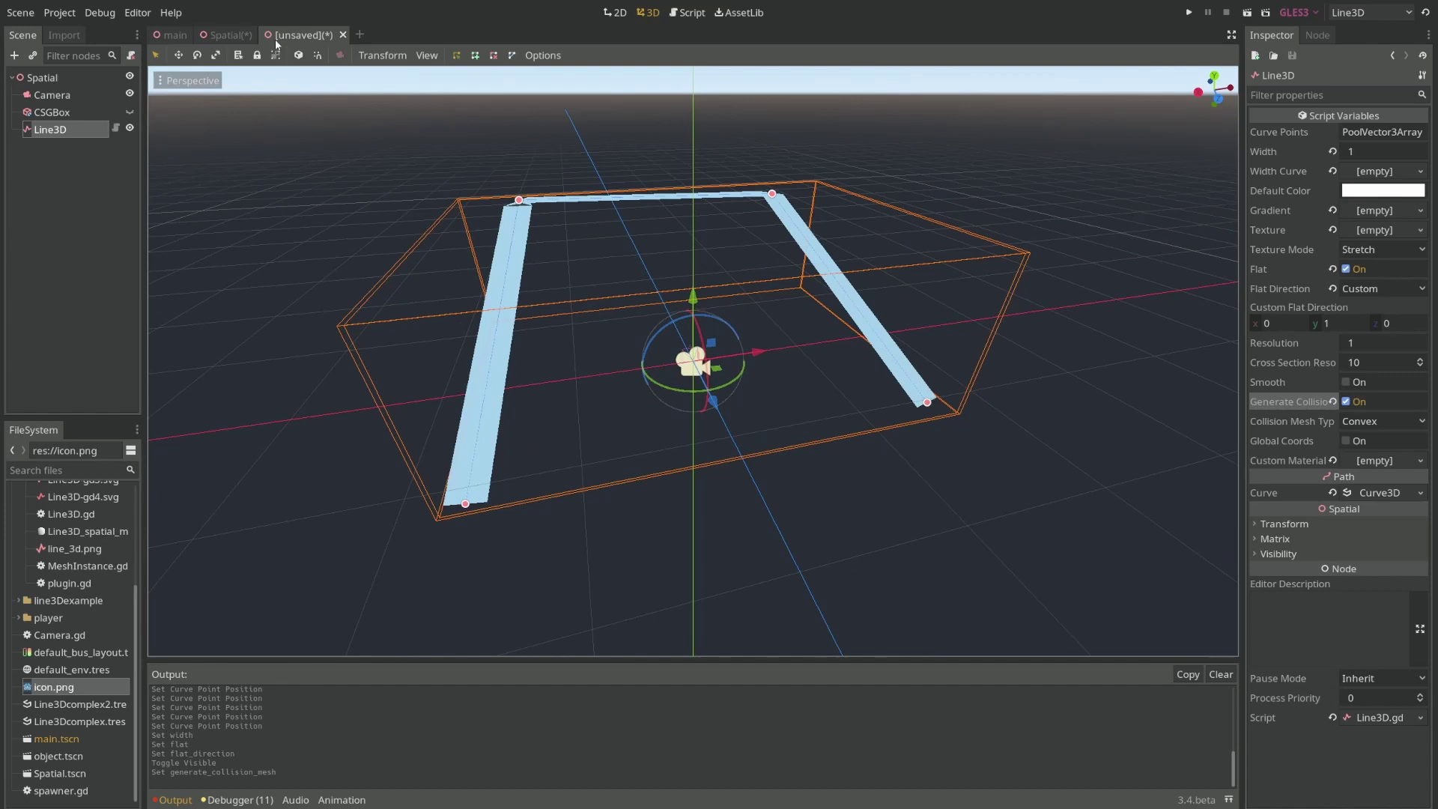
# Collapse the line_3d addon folder and search the asset library for fps.
pyautogui.scroll(5, 61, 554)
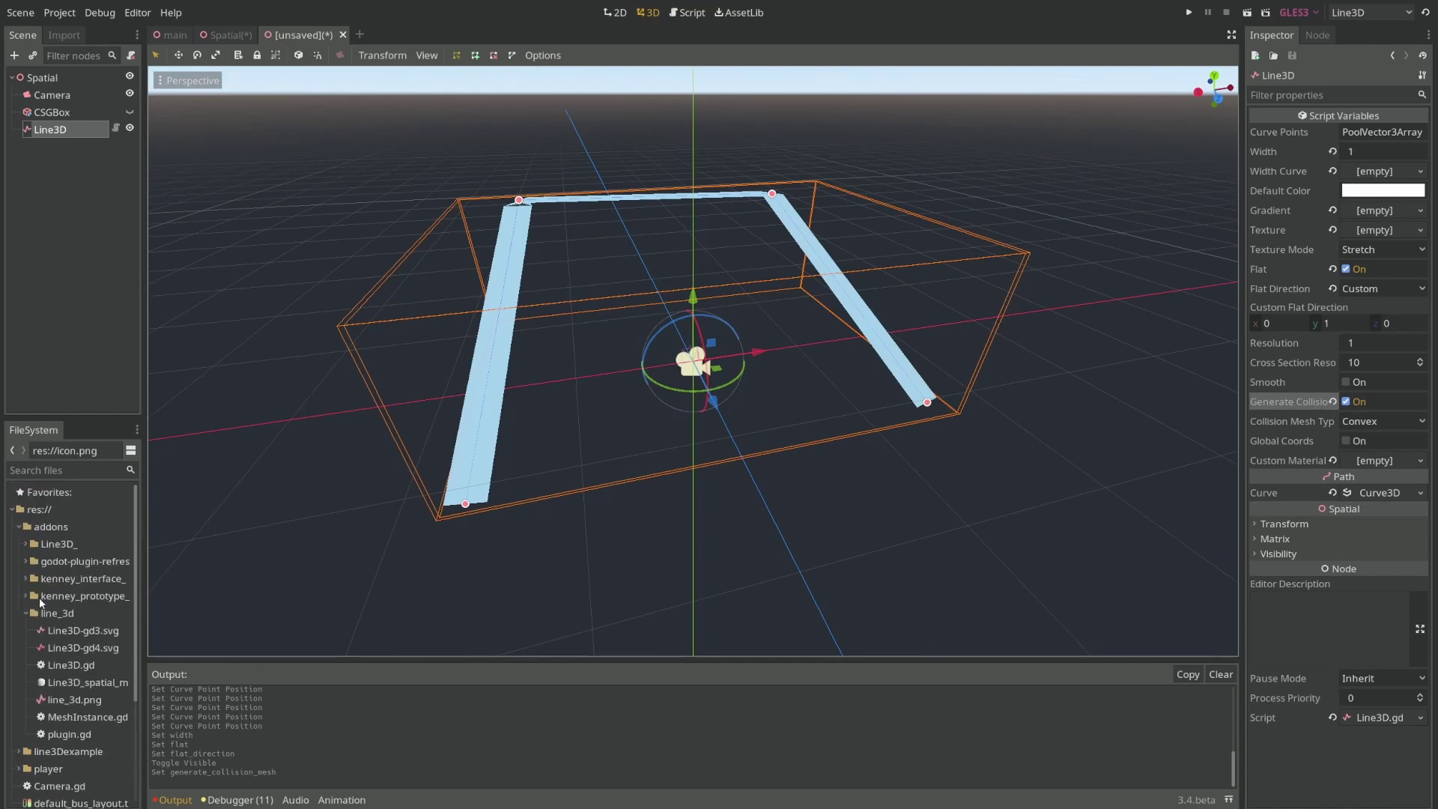
pyautogui.click(27, 614)
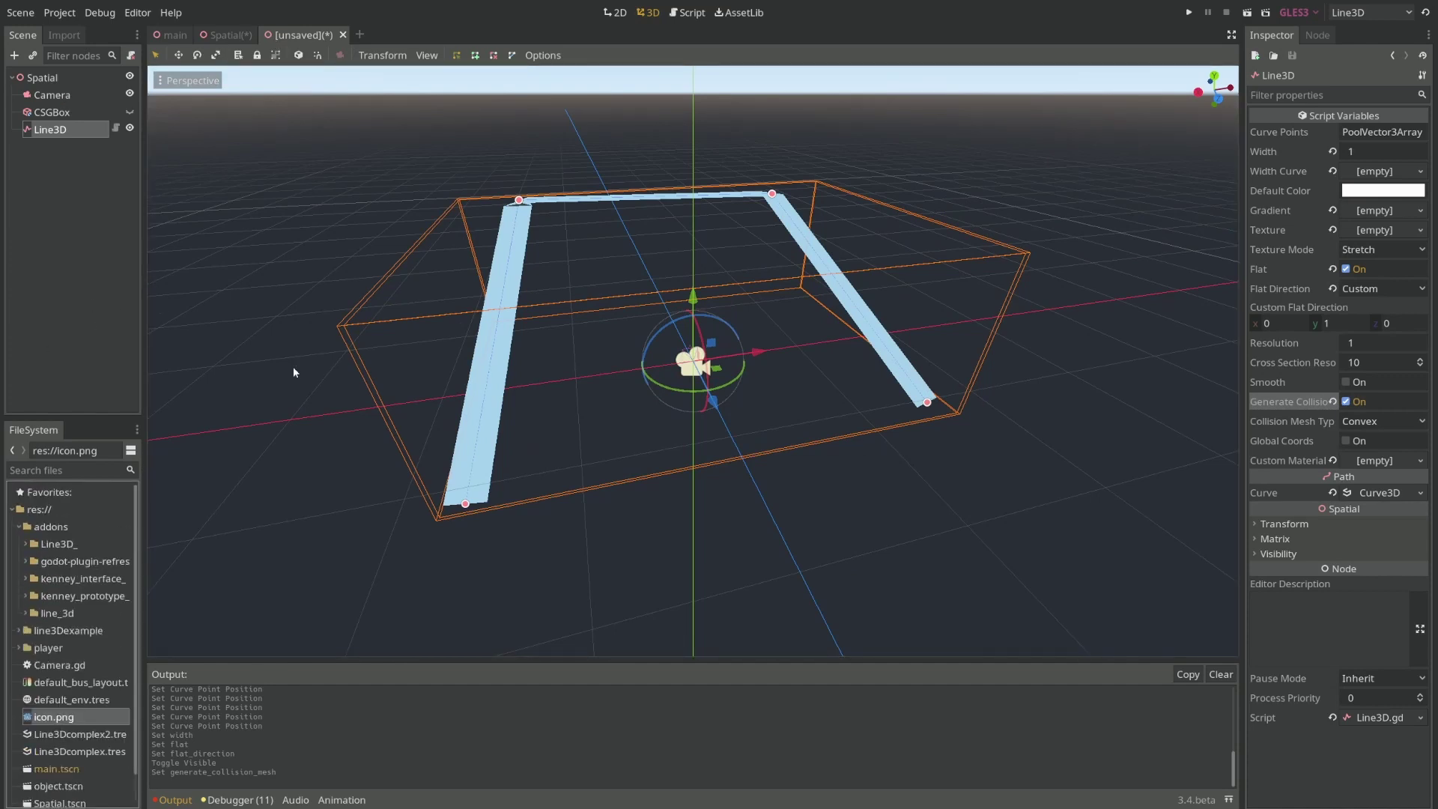
pyautogui.click(740, 11)
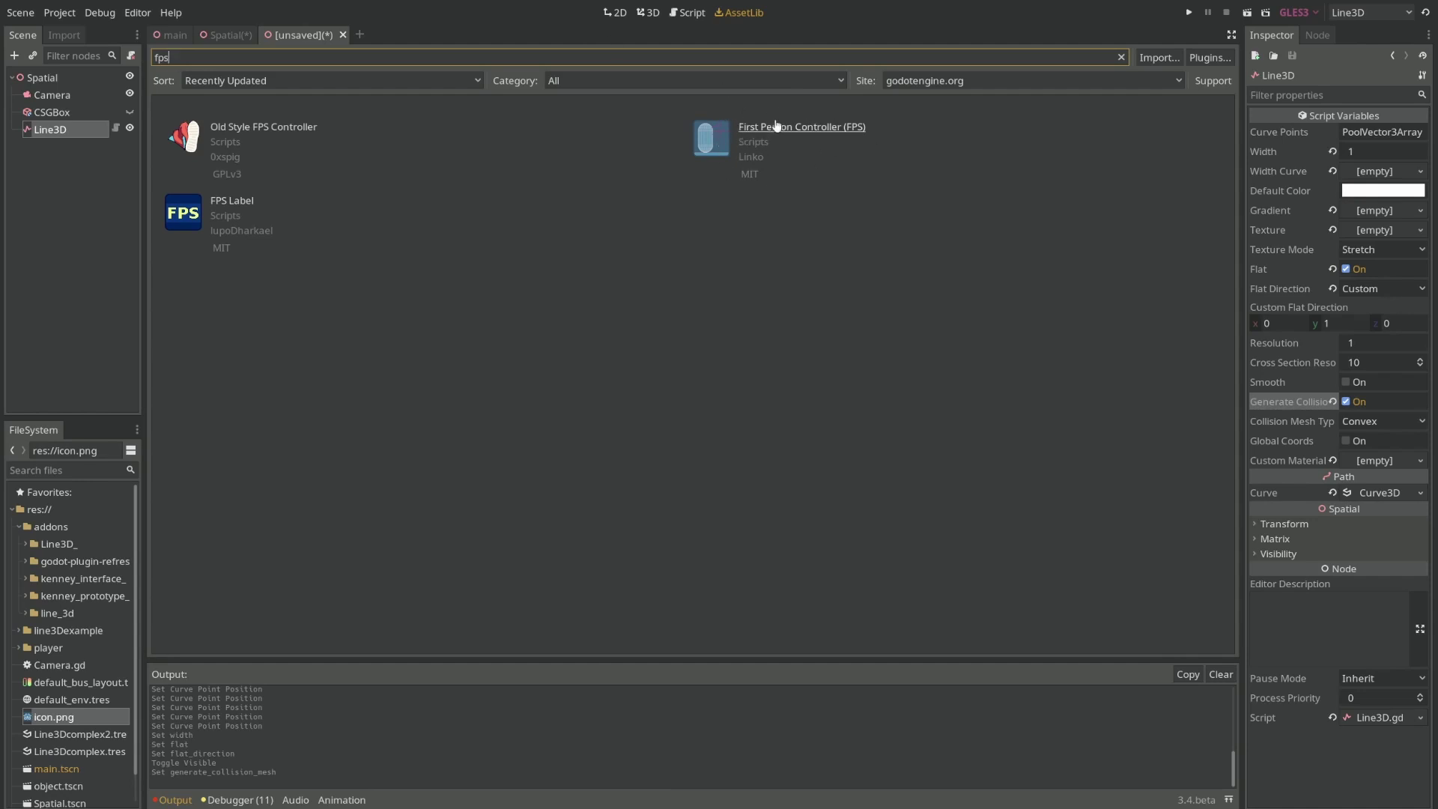
# Replace the Camera with an instance of Player.tscn and raise it above the CSGBox floor.
pyautogui.click(649, 12)
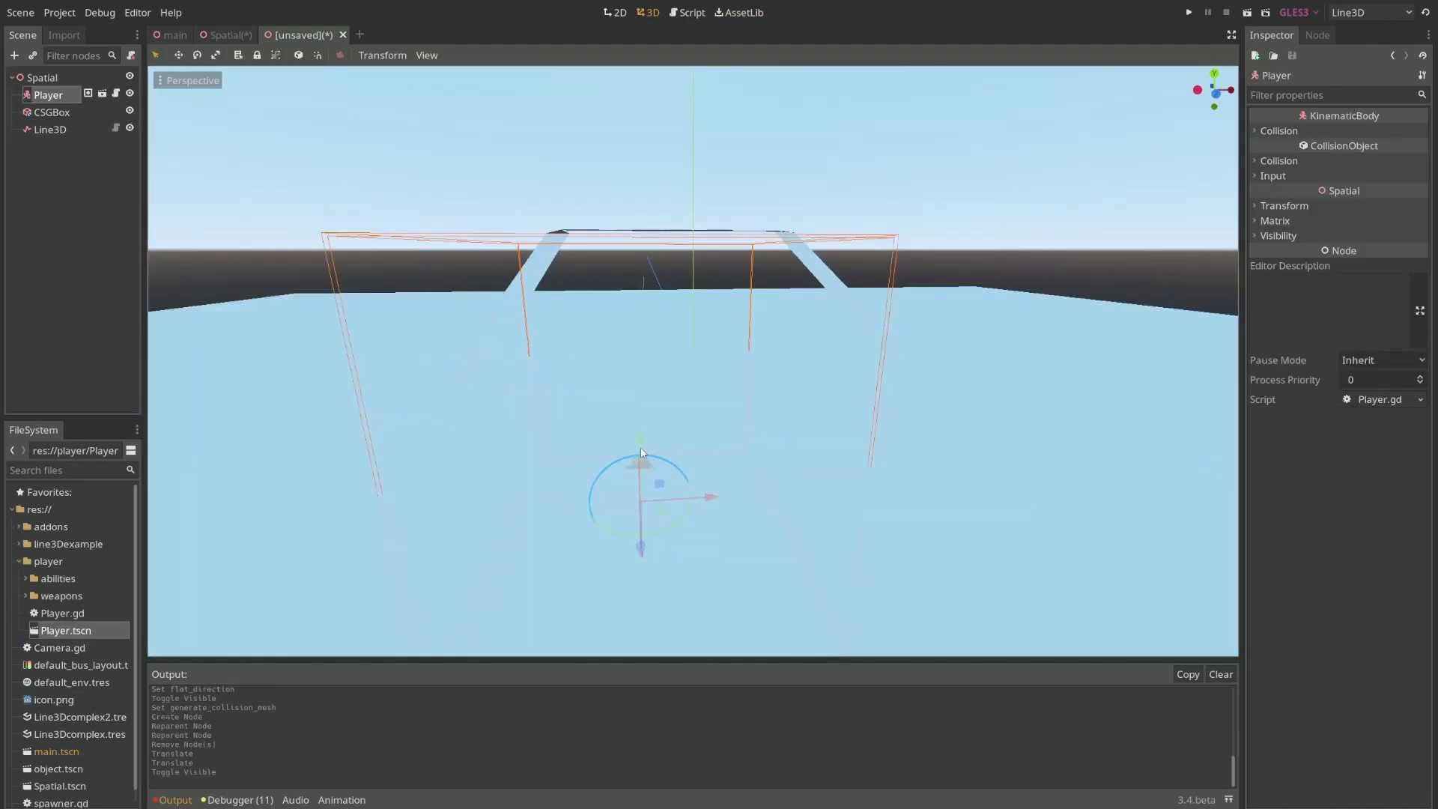
pyautogui.moveTo(641, 452); pyautogui.dragTo(659, 356)
pyautogui.moveTo(667, 348); pyautogui.dragTo(697, 329, button='middle')
pyautogui.scroll(-6, 639, 327)
pyautogui.moveTo(534, 270); pyautogui.dragTo(581, 271, button='middle')
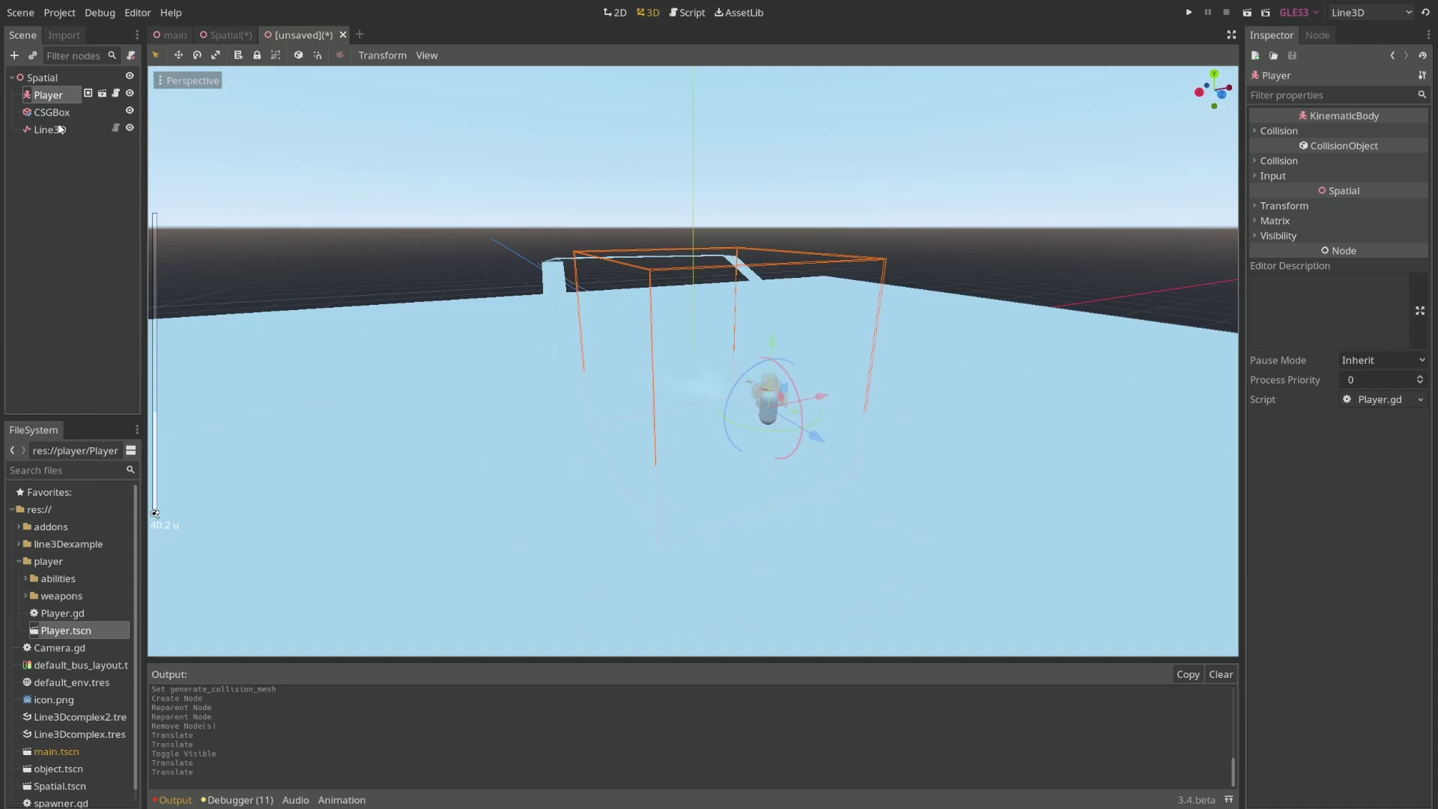
# Give the CSGBox floor a new SpatialMaterial with a near-black albedo color.
pyautogui.click(52, 113)
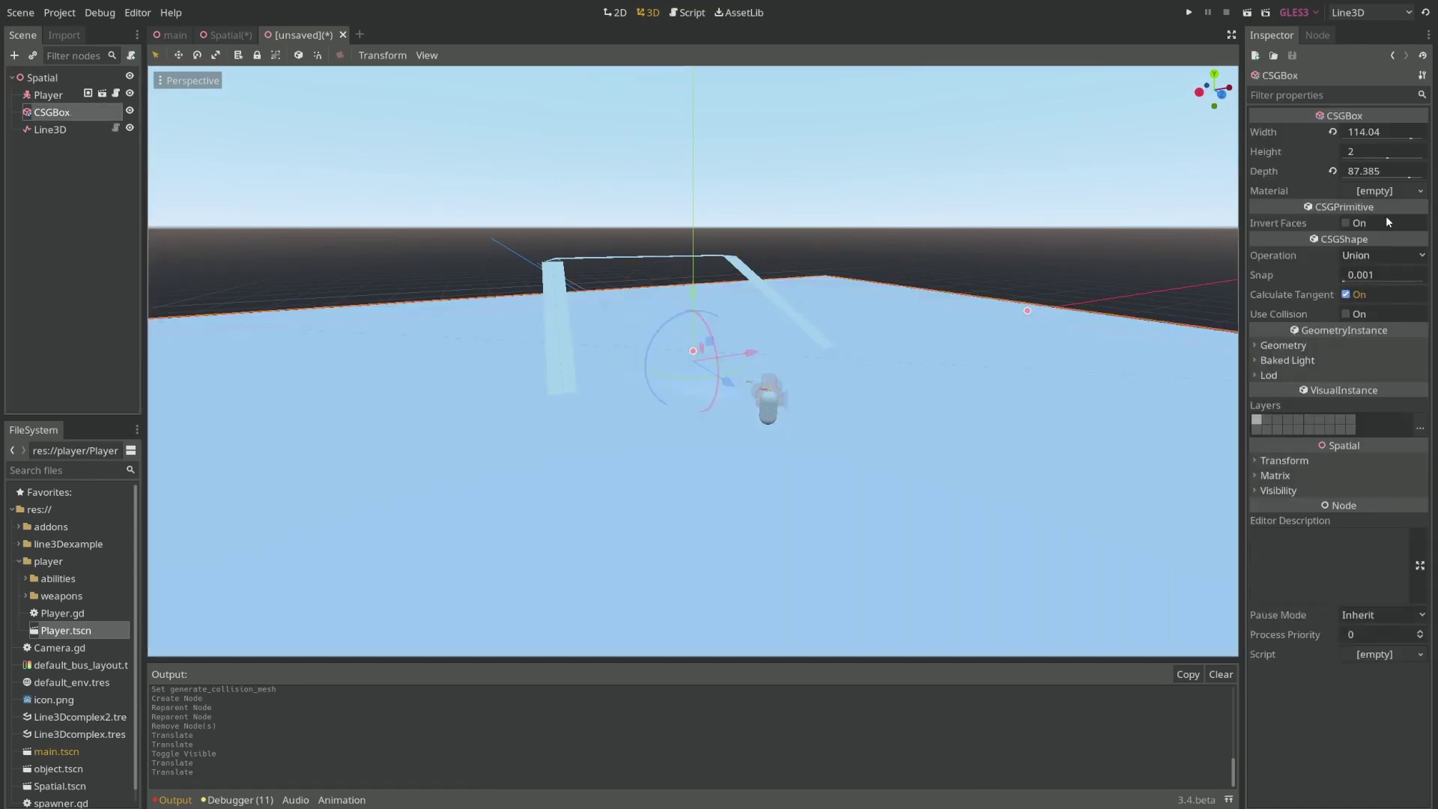
pyautogui.click(1378, 192)
pyautogui.click(1362, 227)
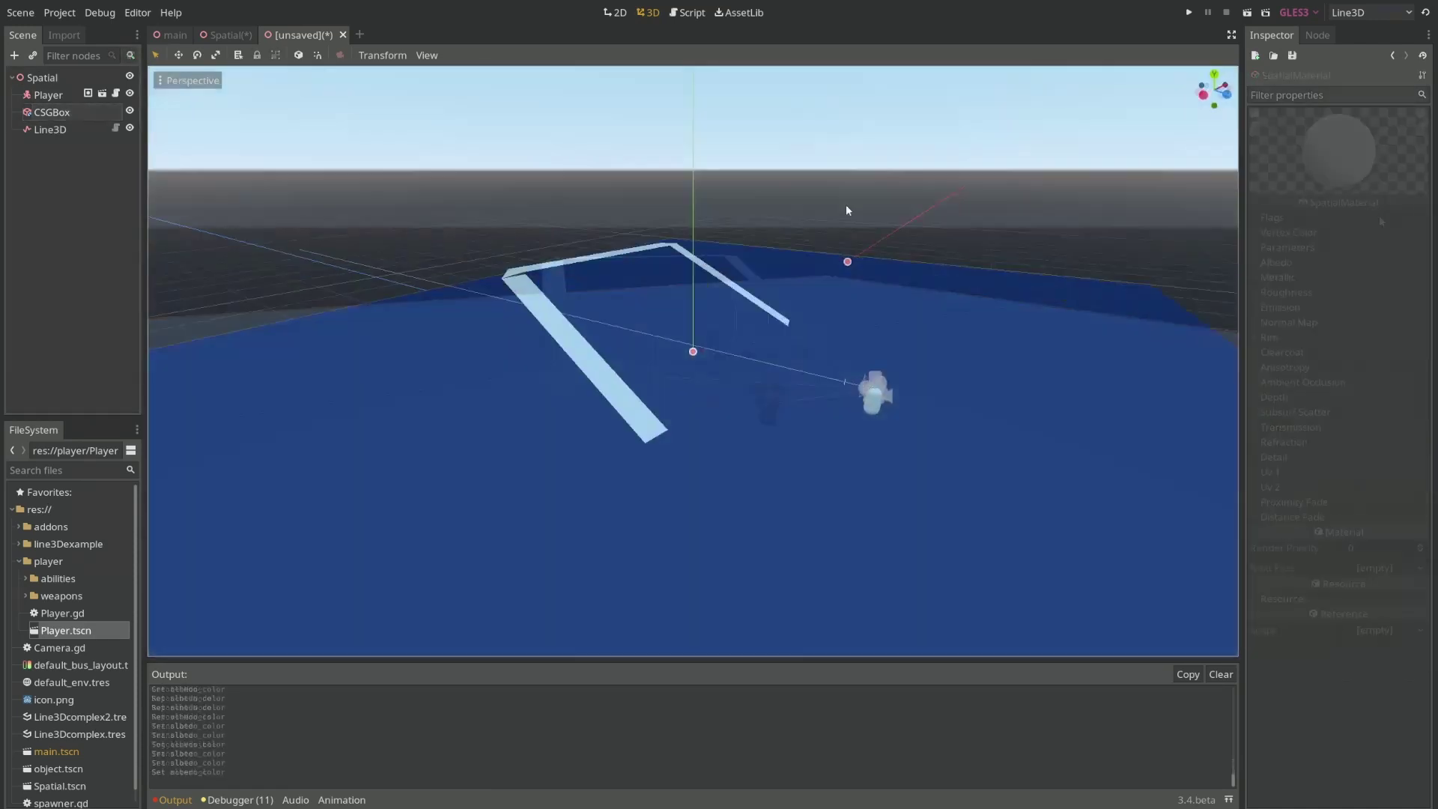
pyautogui.moveTo(847, 205); pyautogui.dragTo(797, 212, button='middle')
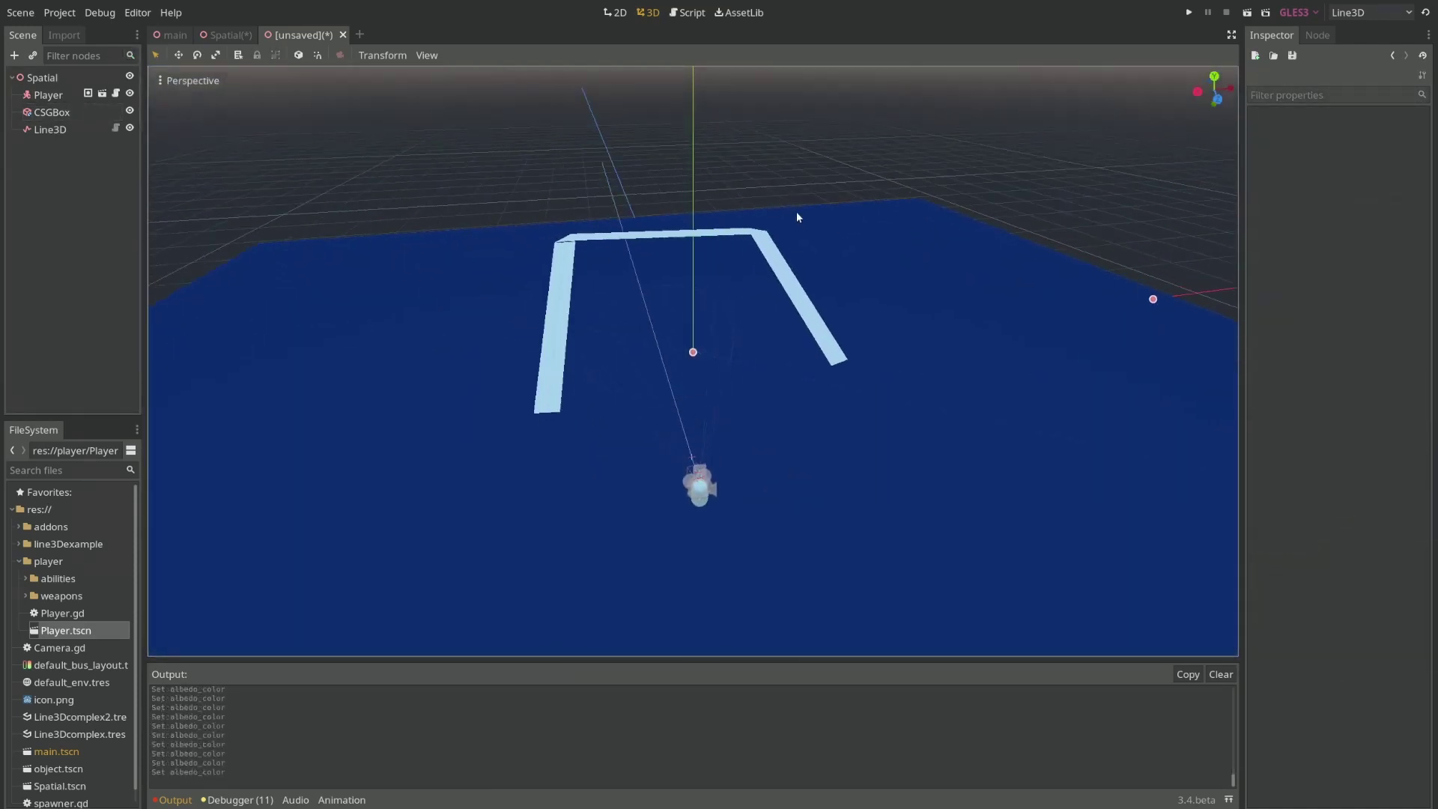
# Add a DirectionalLight under the root Spatial node, raise it above the floor and rotate it to light the scene.
pyautogui.rightClick(47, 79)
pyautogui.click(85, 90)
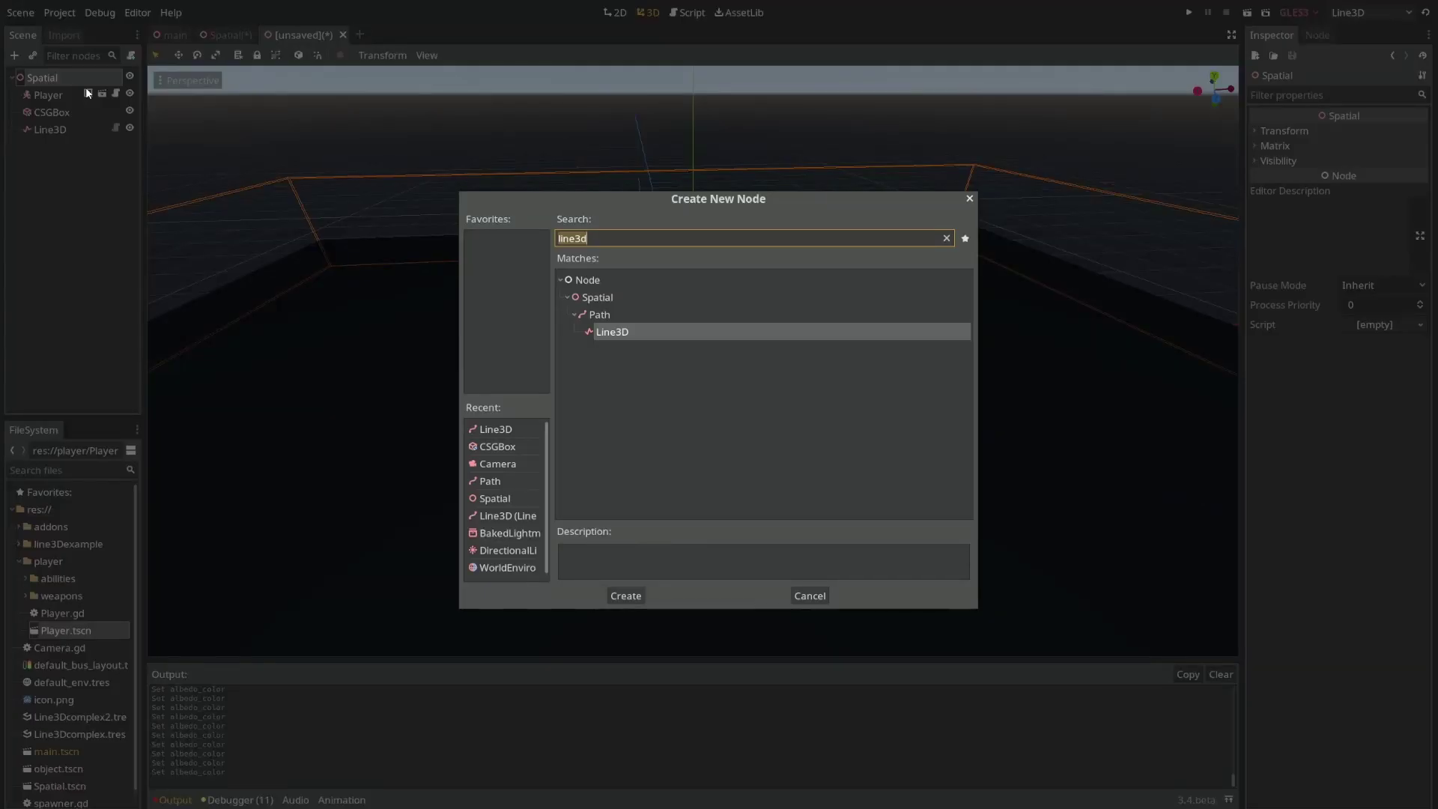
pyautogui.write('light')
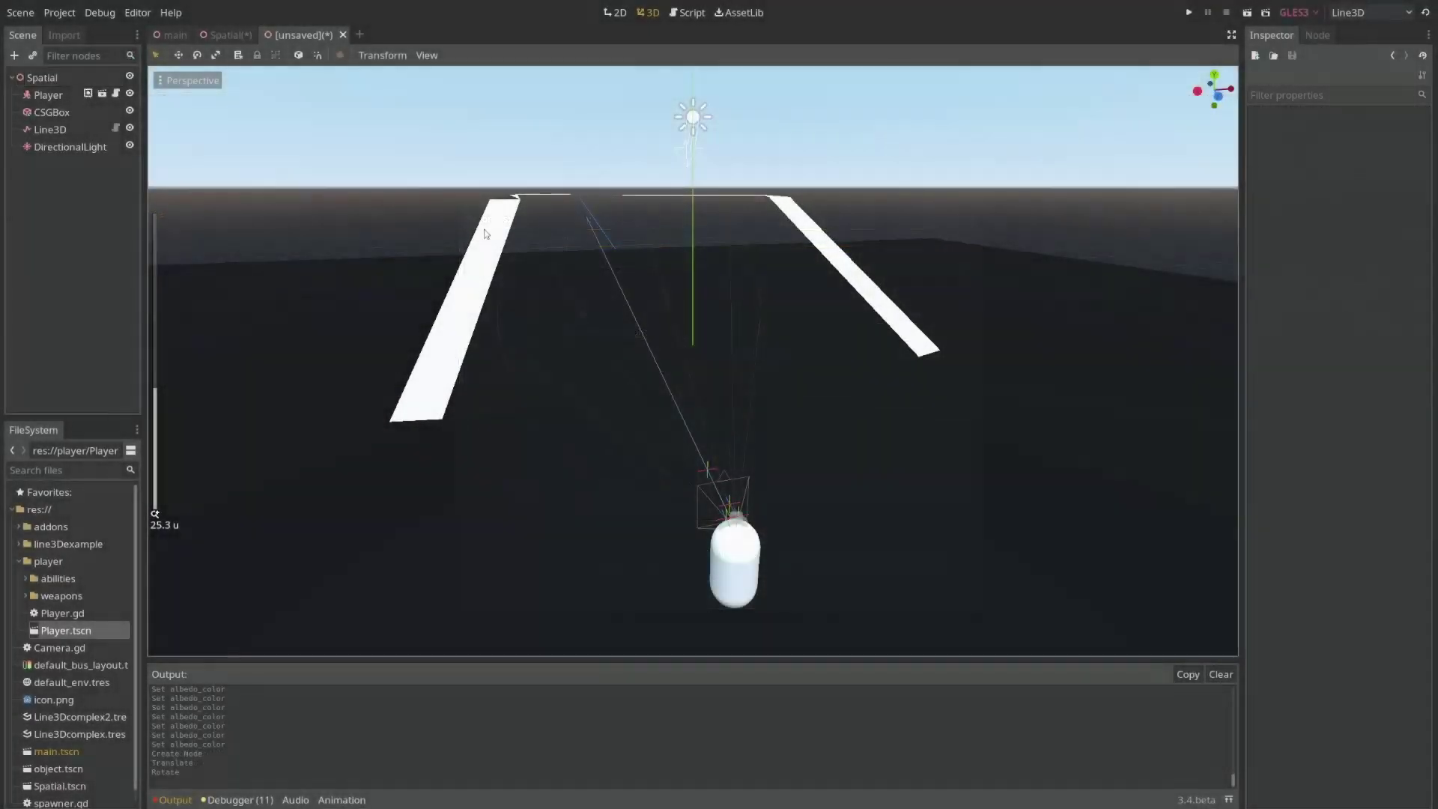
pyautogui.moveTo(154, 241); pyautogui.dragTo(633, 354, button='middle')
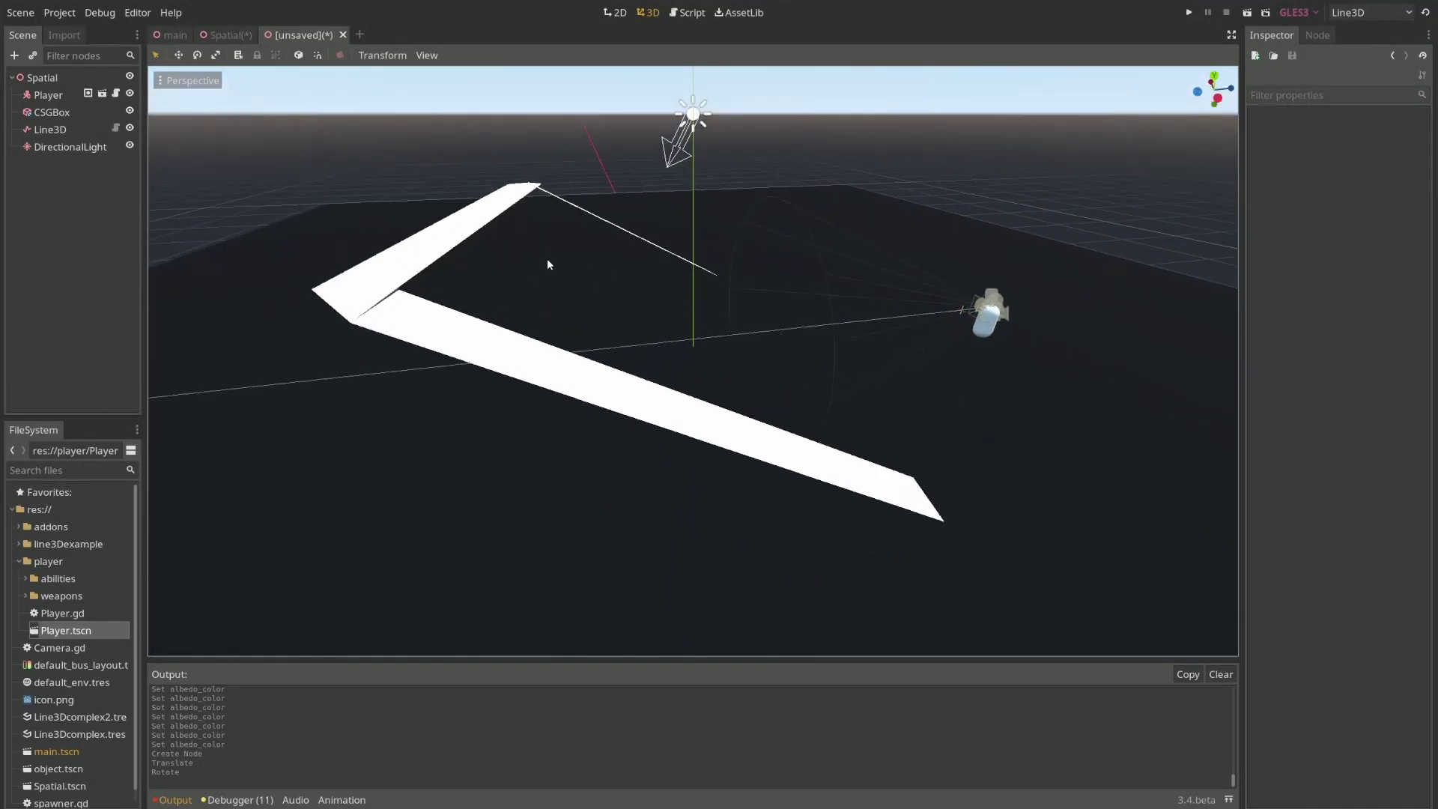
pyautogui.moveTo(548, 263); pyautogui.dragTo(731, 244, button='middle')
pyautogui.moveTo(959, 259); pyautogui.dragTo(424, 370, button='middle')
# Run the current scene, saving it as ex.tscn.
pyautogui.press('F6')
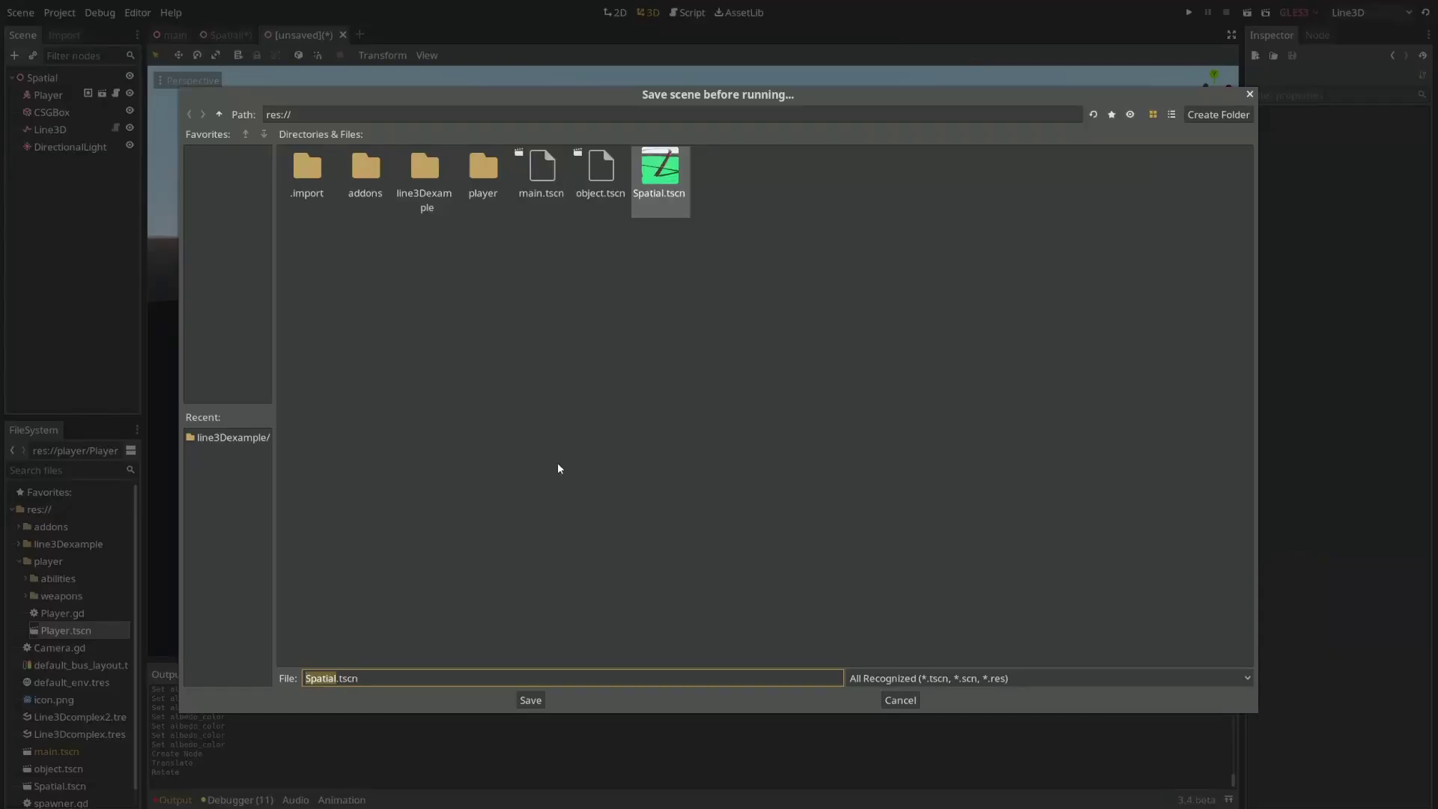
pyautogui.write('ex')
pyautogui.press('Return')
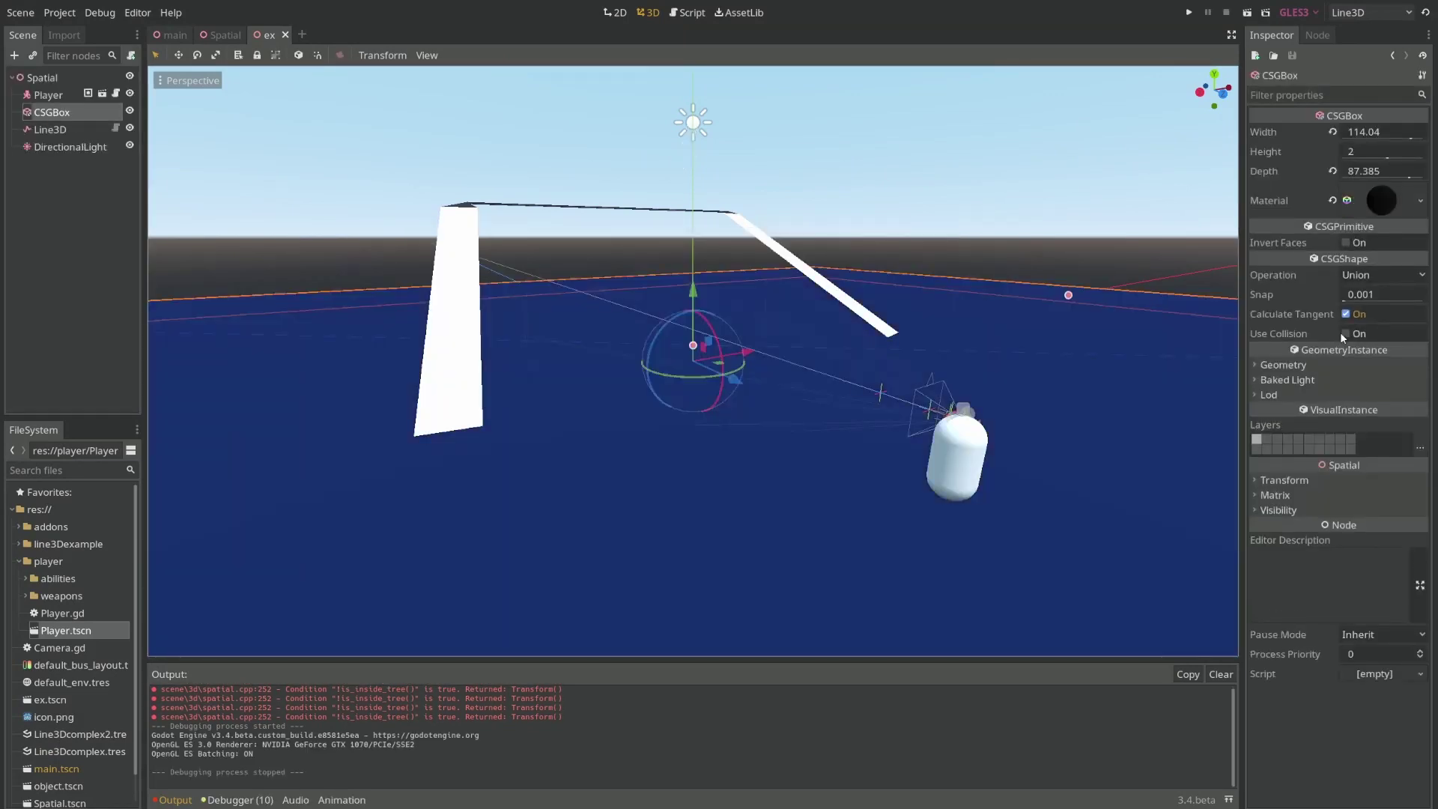
# Enable Use Collision on the CSGBox floor and test-run the scene by walking the player around the ramp.
pyautogui.click(1346, 334)
pyautogui.press('F6')
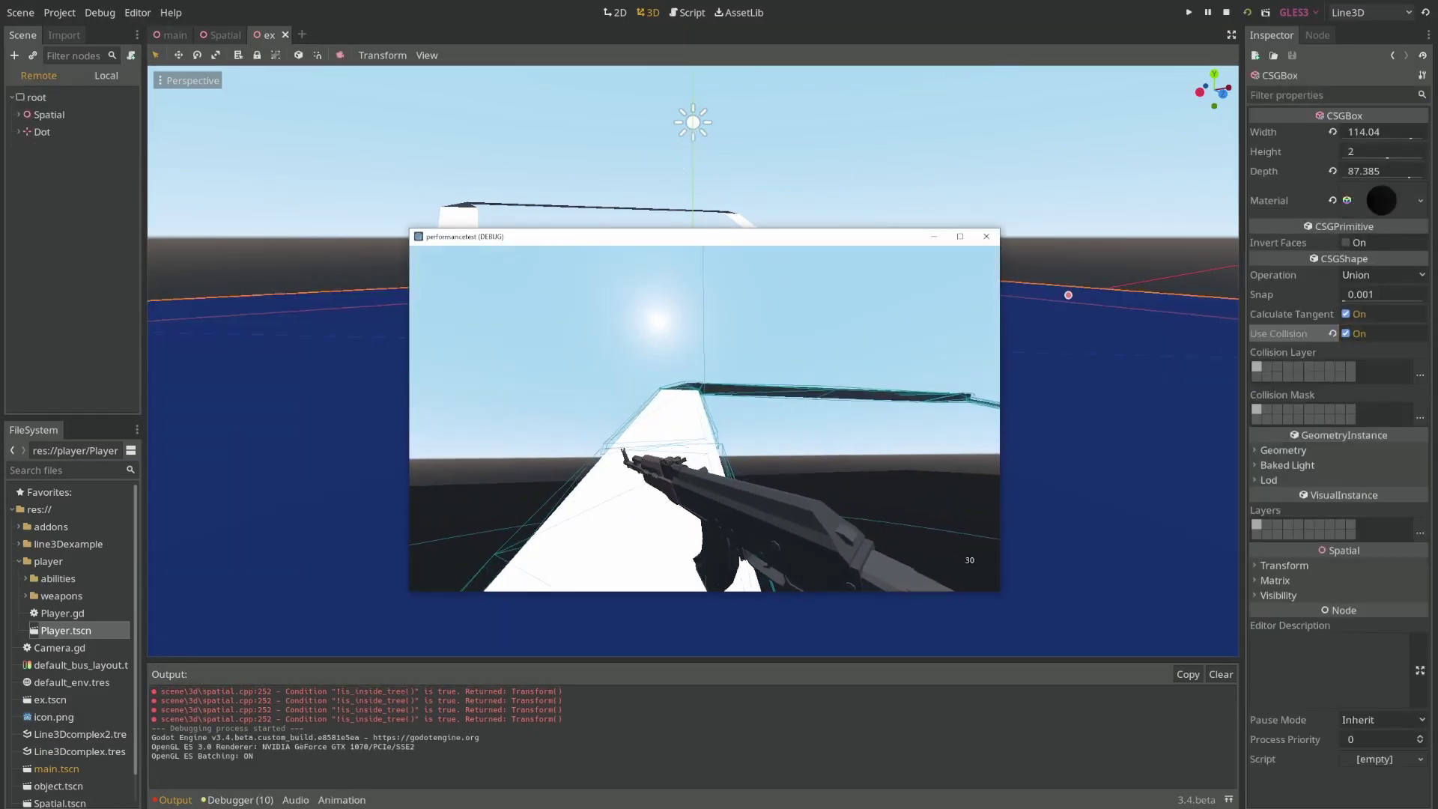
pyautogui.press('w')
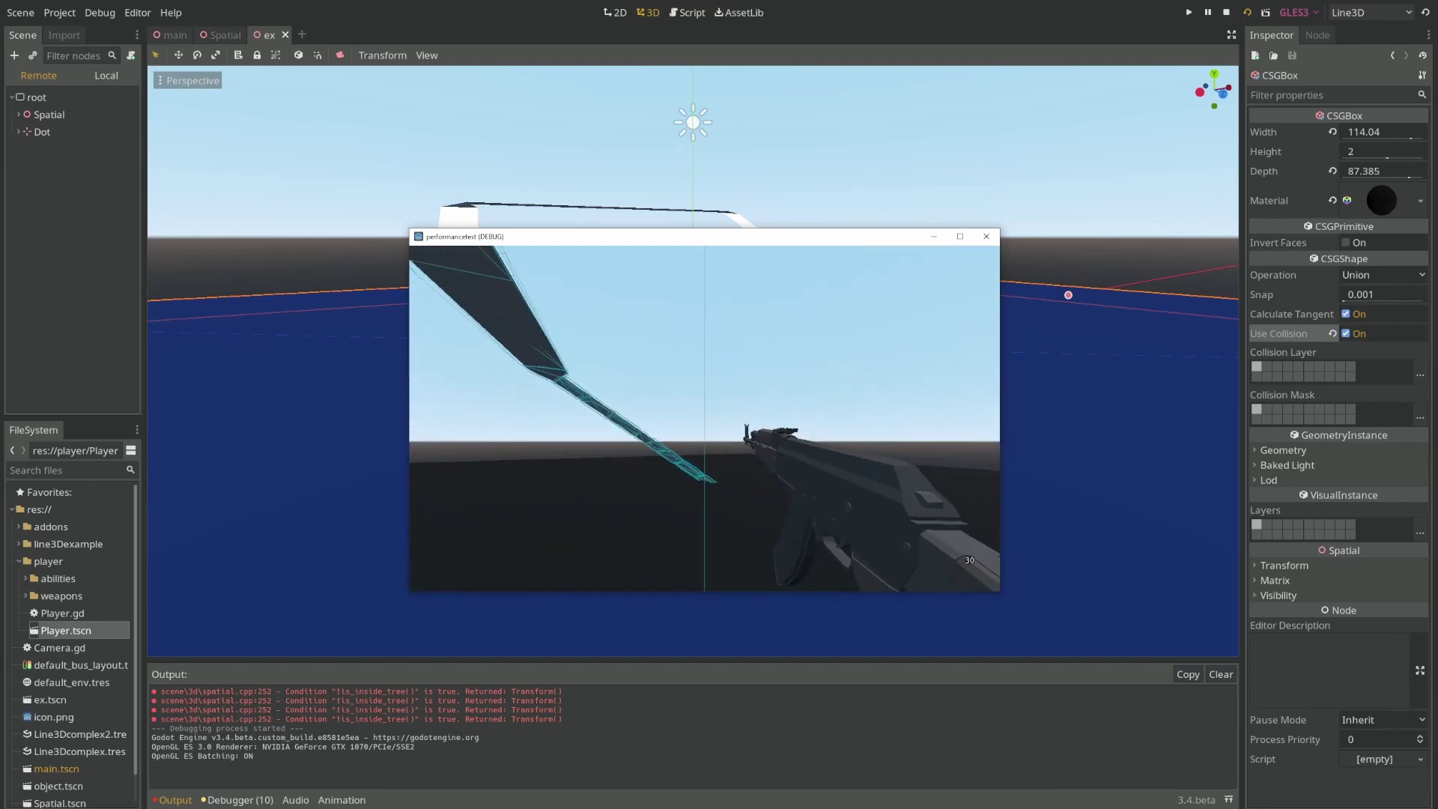
pyautogui.press('Escape')
# Add a second Line3D node under the root Spatial and rename it wall.
pyautogui.scroll(-12, 493, 264)
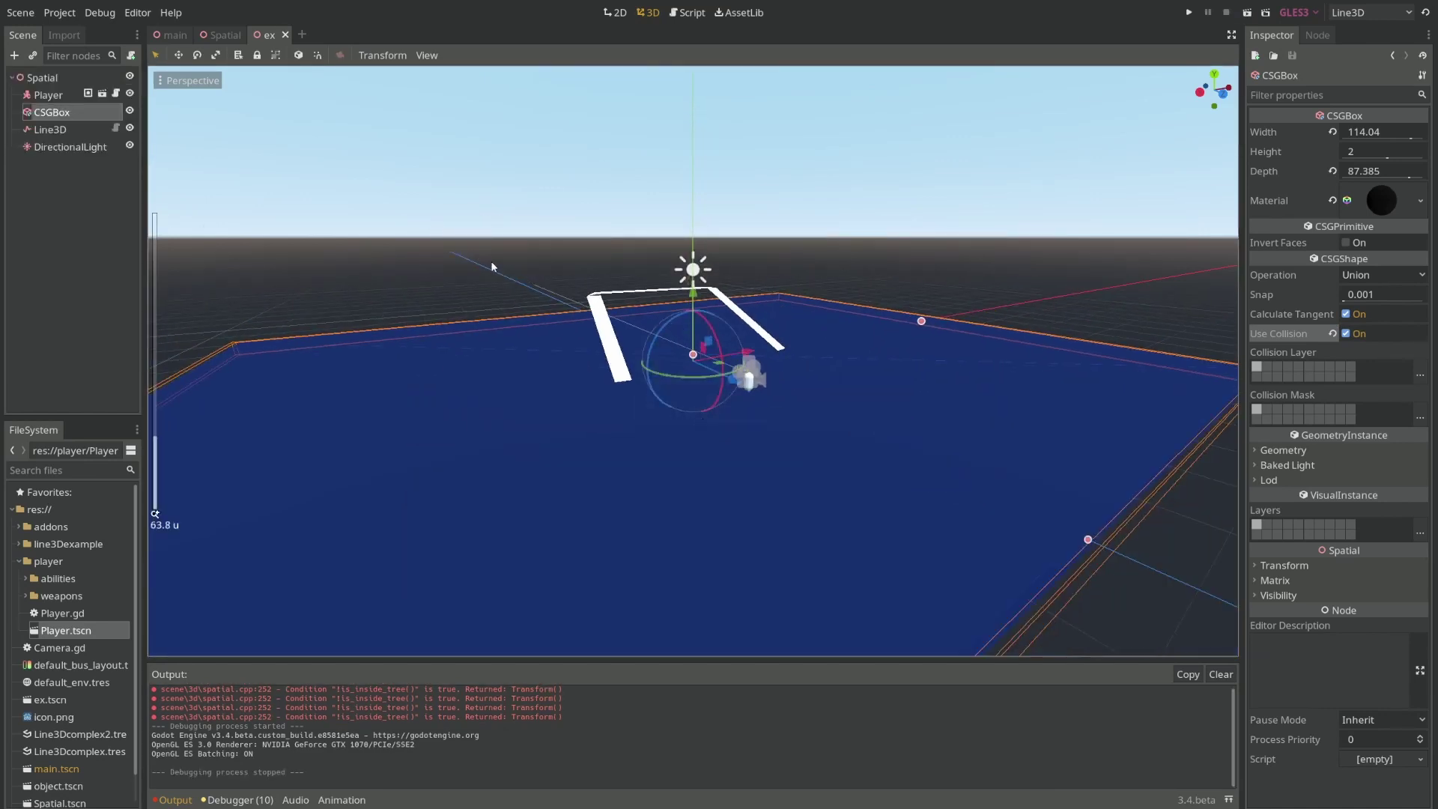
pyautogui.moveTo(493, 264); pyautogui.dragTo(497, 306, button='middle')
pyautogui.scroll(-4, 803, 302)
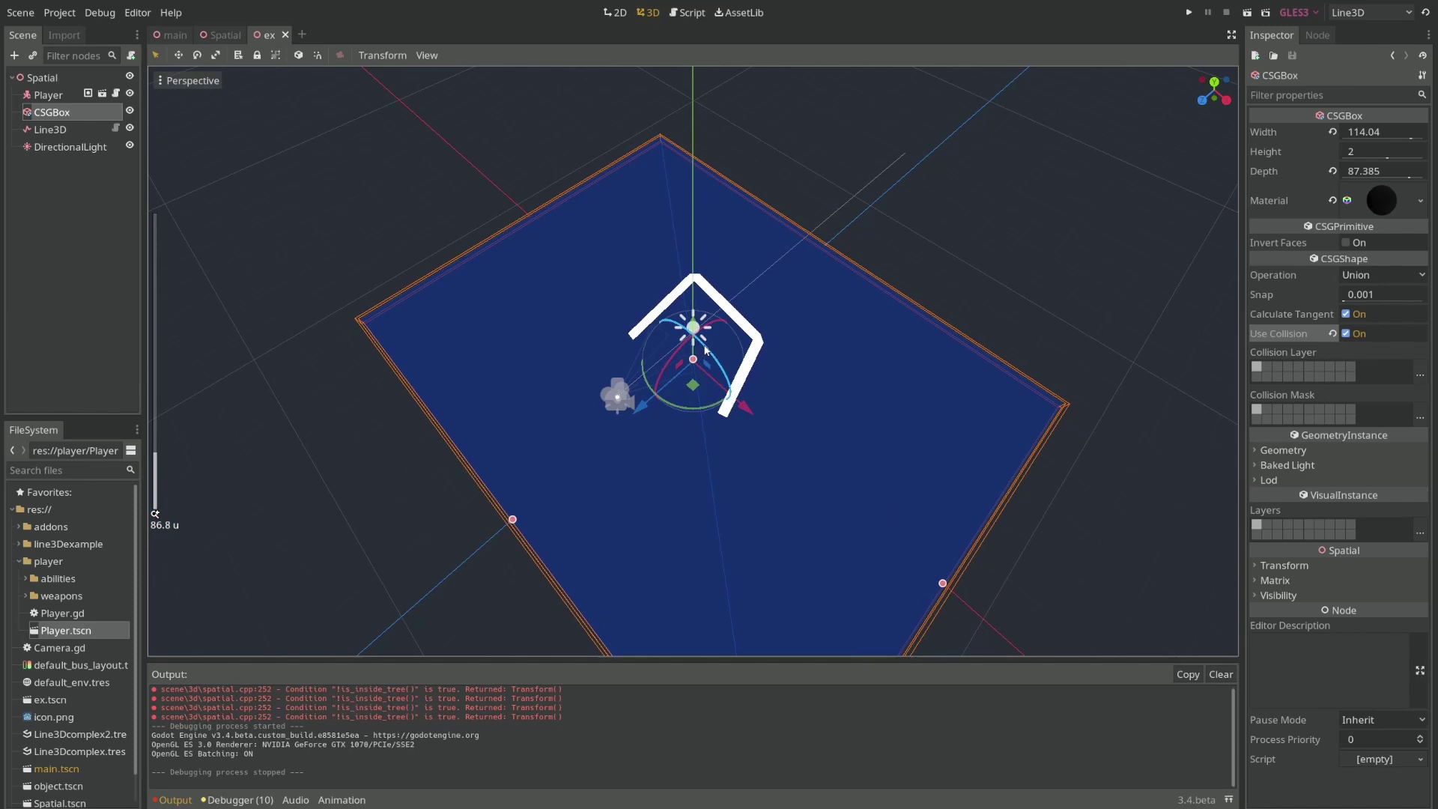
pyautogui.rightClick(54, 77)
pyautogui.click(105, 89)
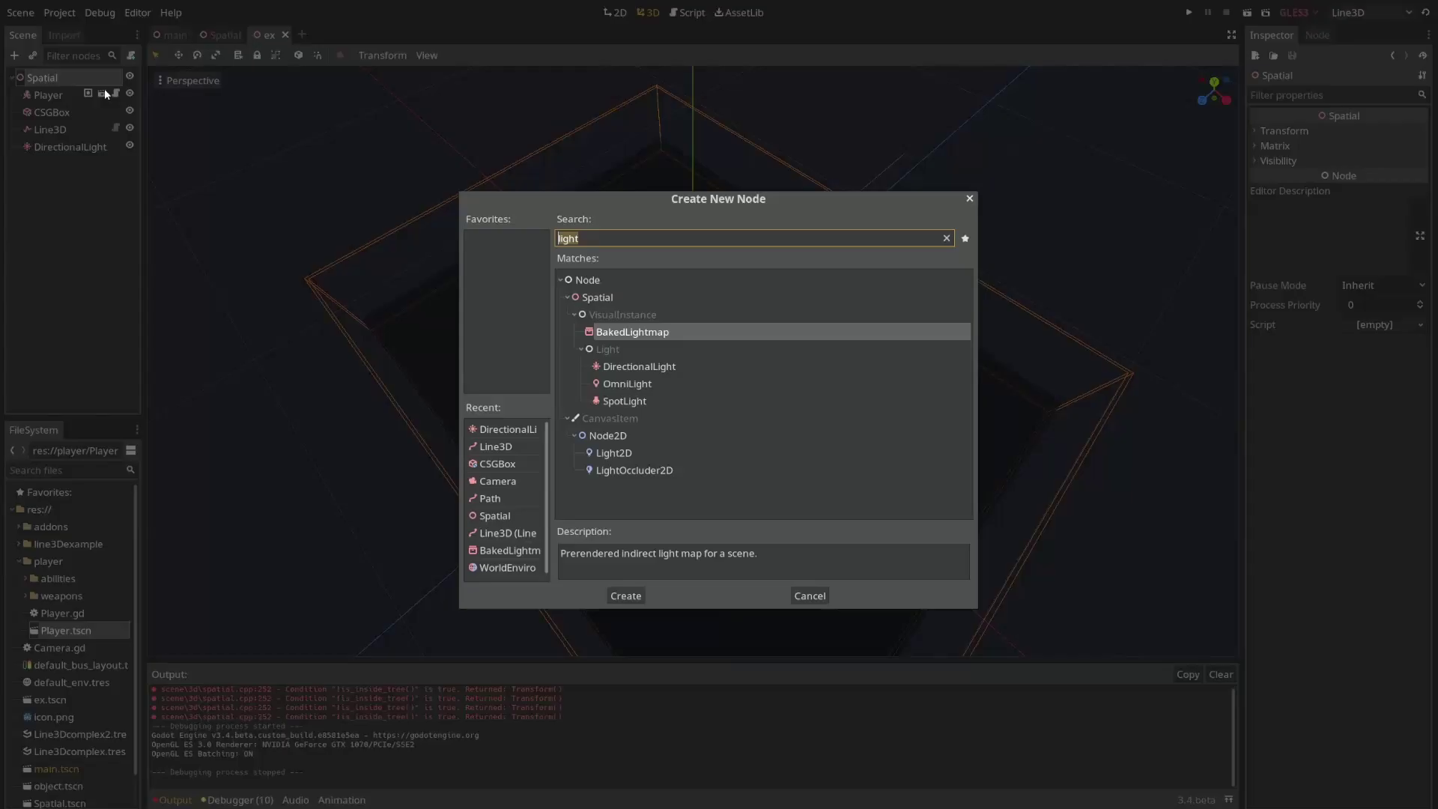
pyautogui.write('line3d')
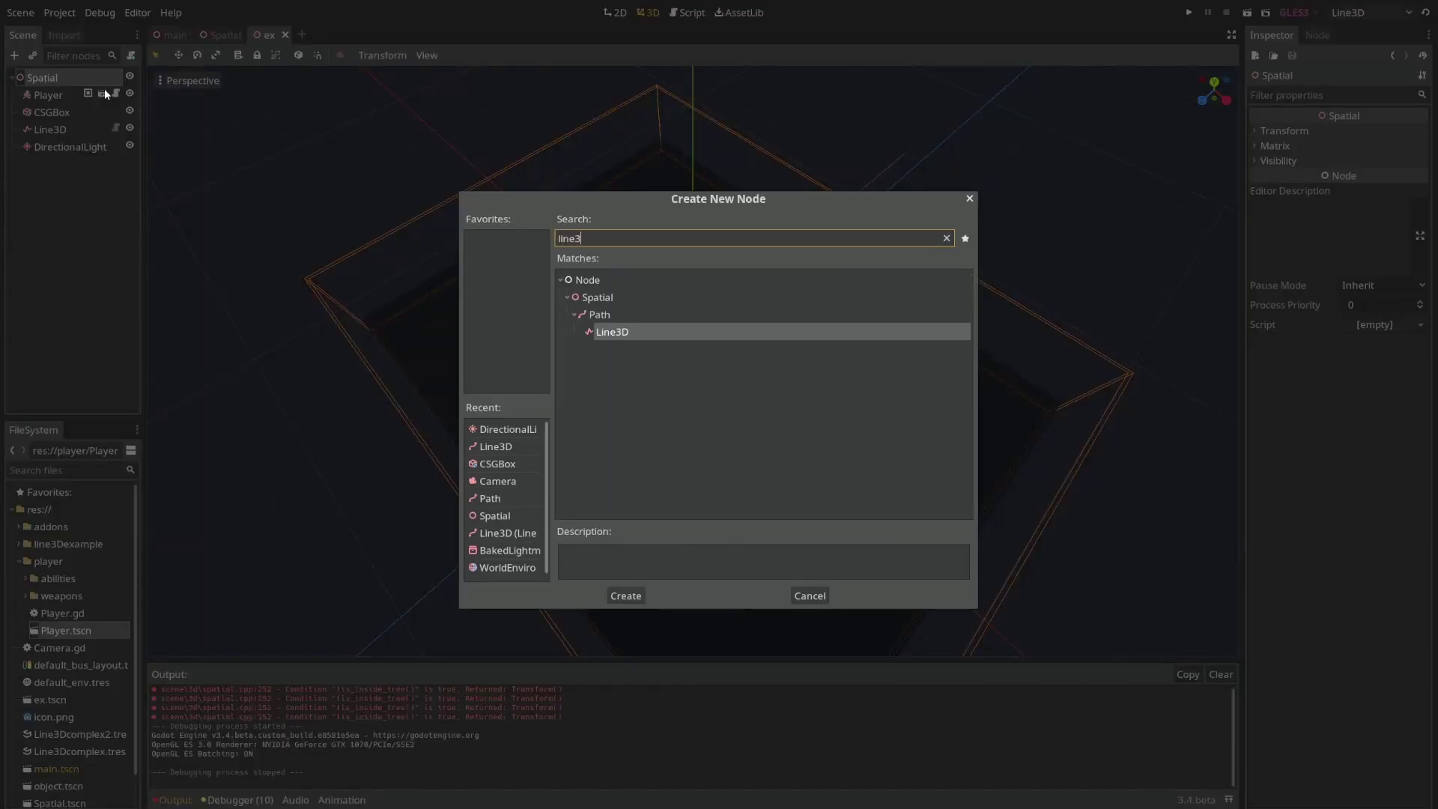
pyautogui.press('Return')
pyautogui.doubleClick(59, 165)
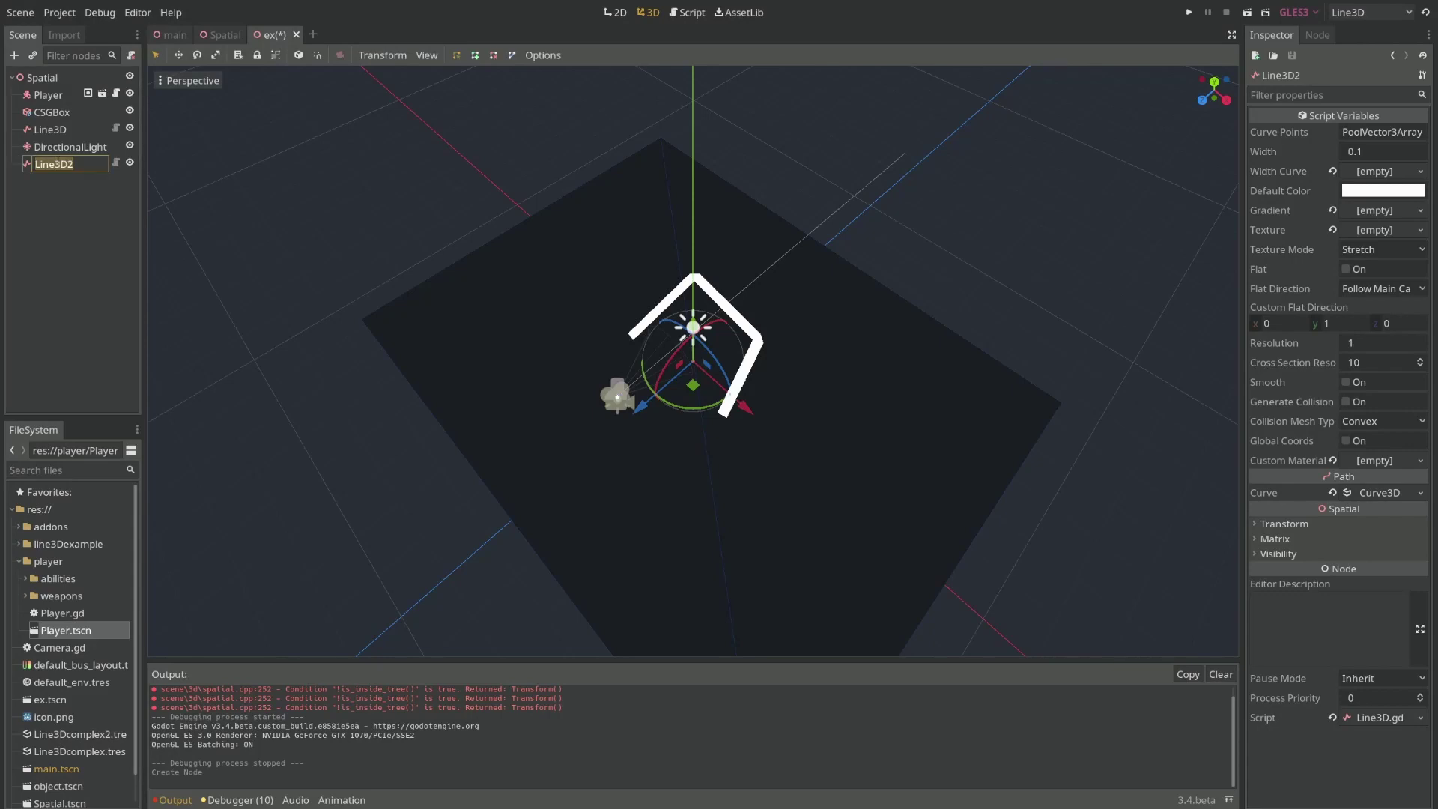
pyautogui.write('wall')
pyautogui.press('Return')
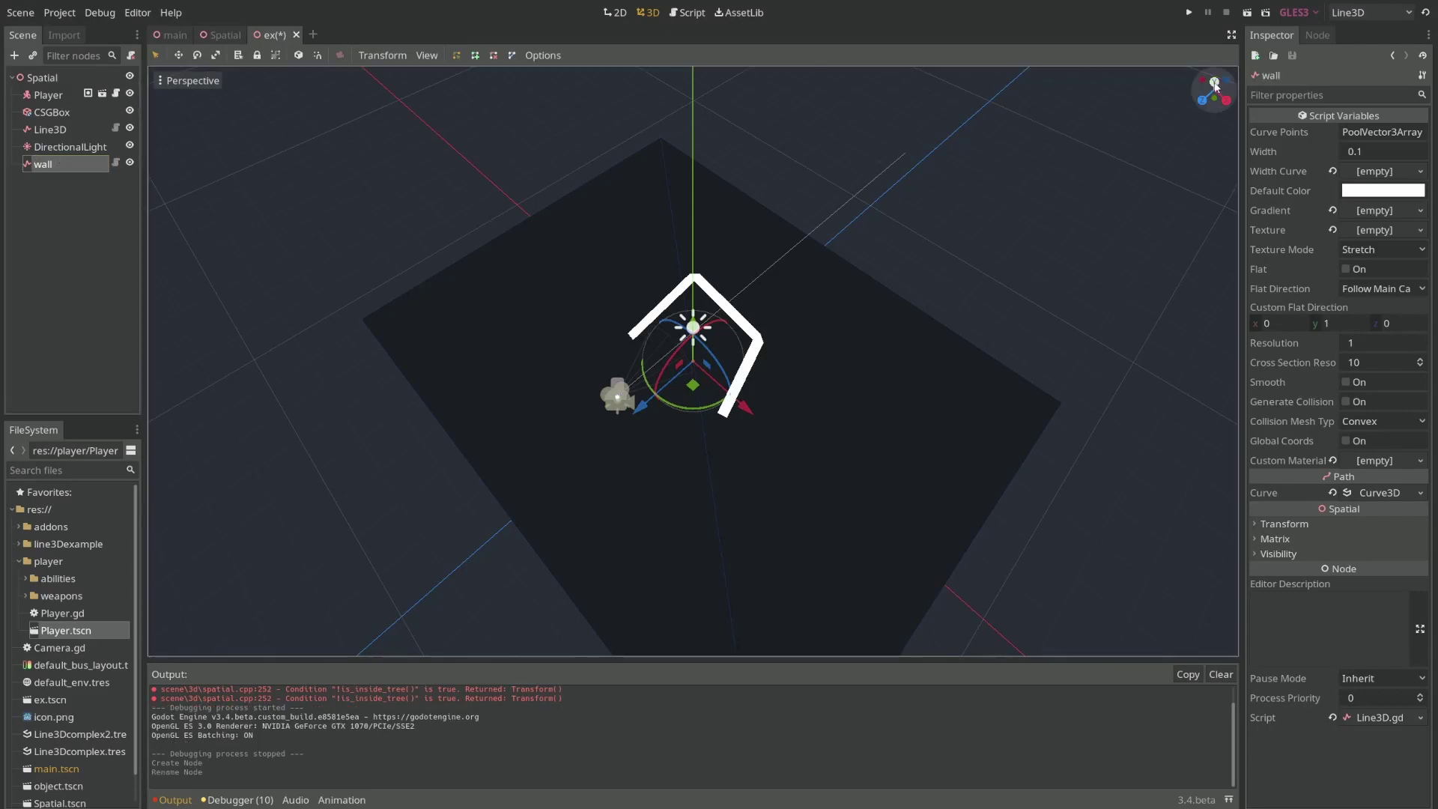
# In top view, place nine curve points for the wall around the ramp near the floor's edges, leaving a gap.
pyautogui.click(1214, 81)
pyautogui.click(845, 200)
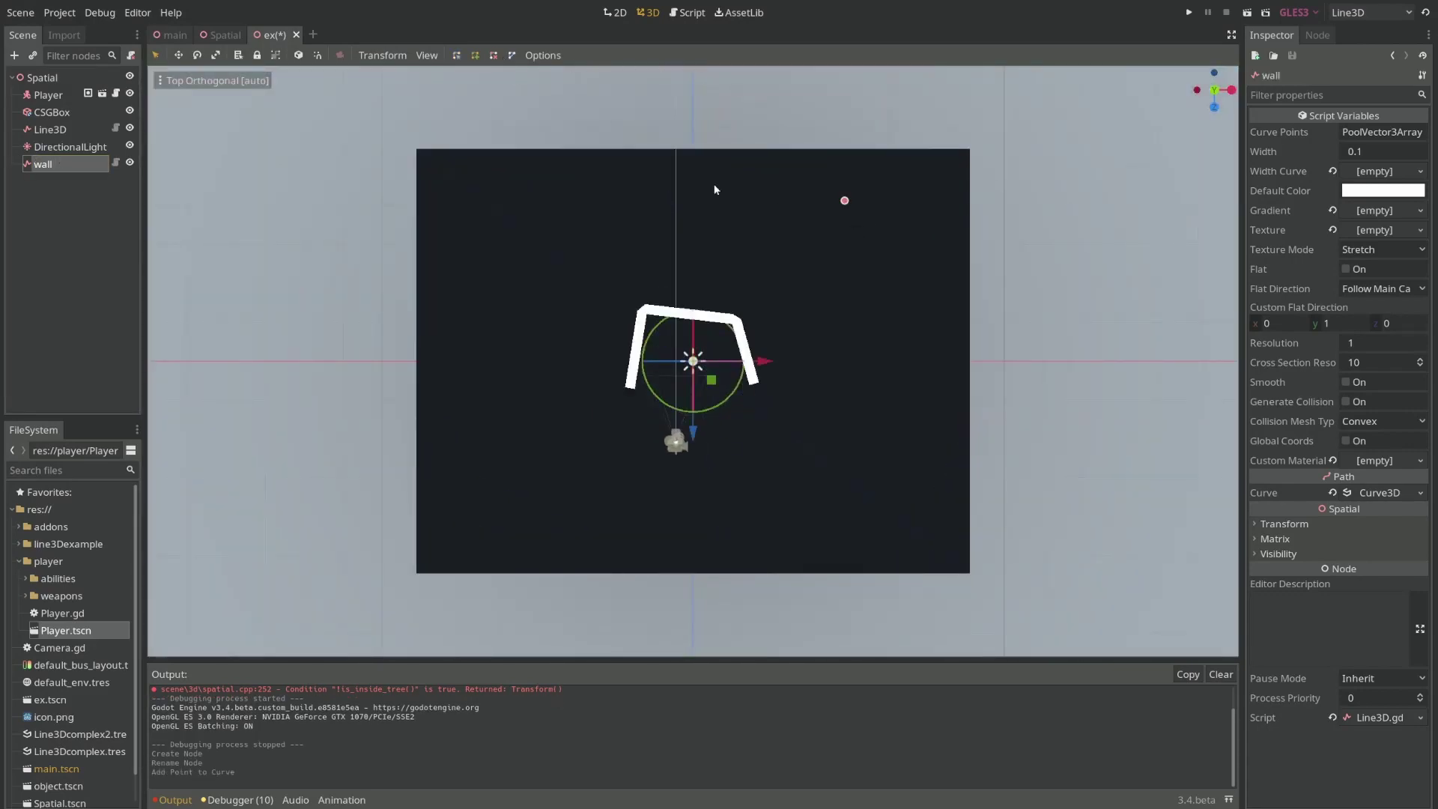
pyautogui.click(622, 178)
pyautogui.click(507, 225)
pyautogui.click(418, 375)
pyautogui.click(488, 468)
pyautogui.click(595, 511)
pyautogui.click(775, 528)
pyautogui.click(923, 498)
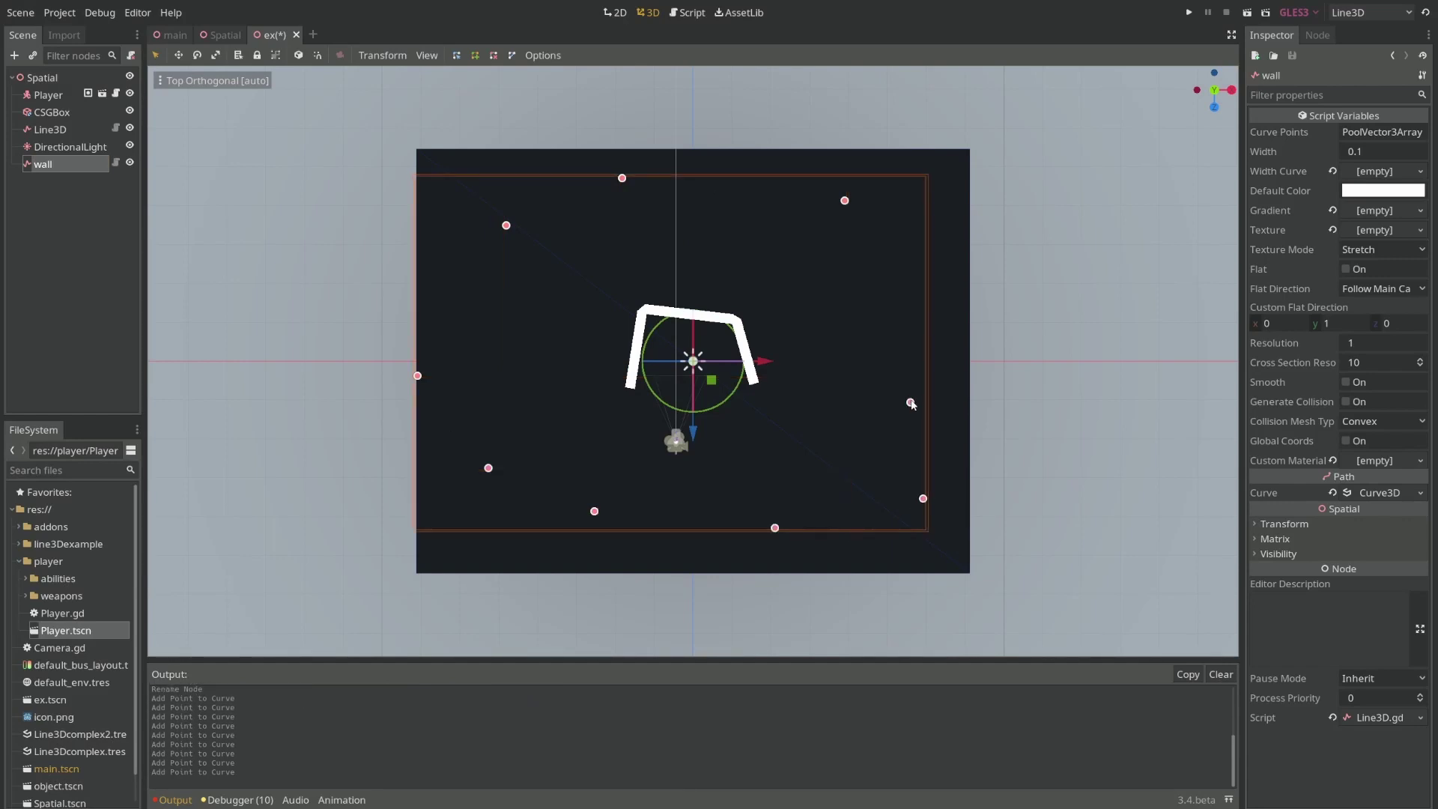
pyautogui.moveTo(911, 405); pyautogui.dragTo(905, 209, button='middle')
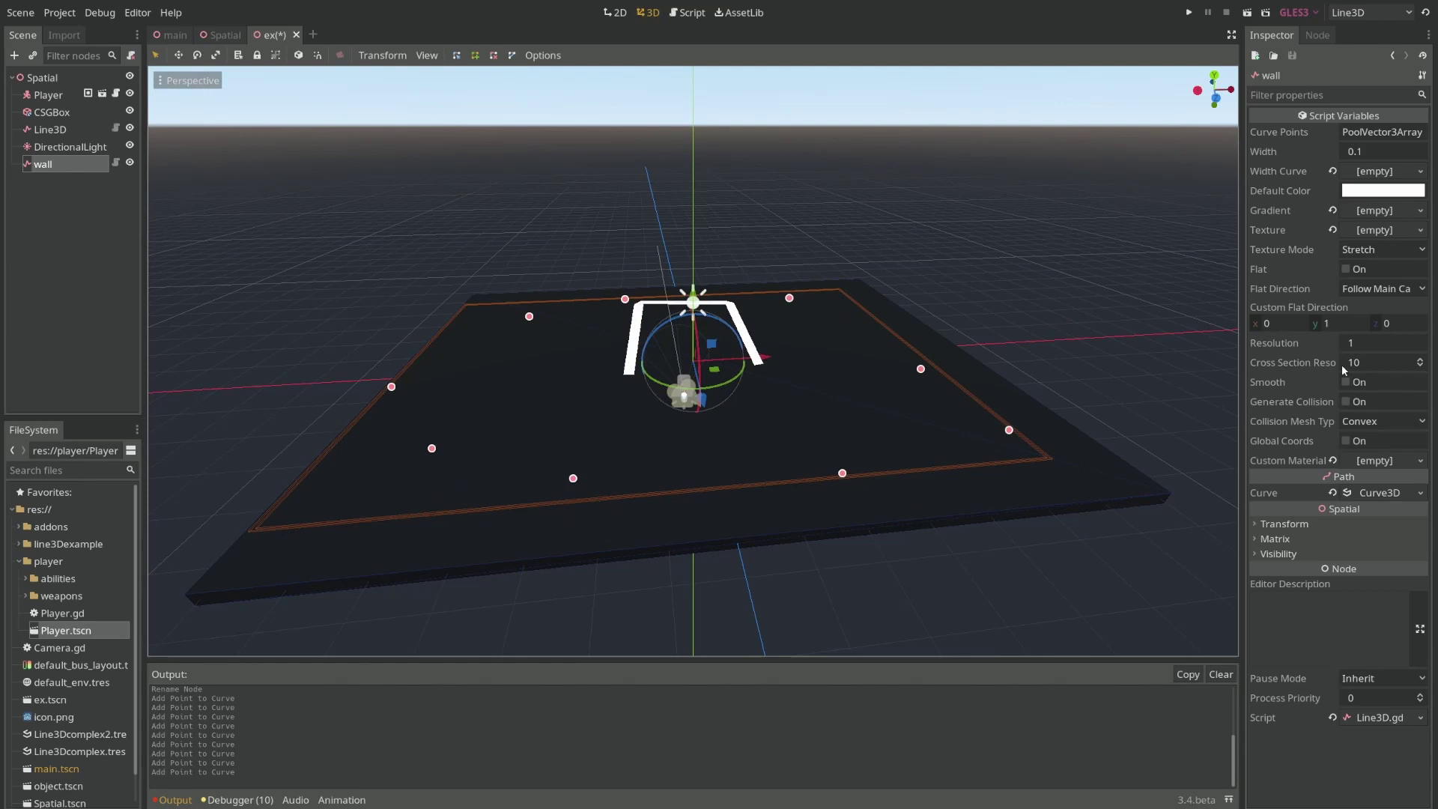
# Make the wall flat and set its width to 10.
pyautogui.click(1346, 269)
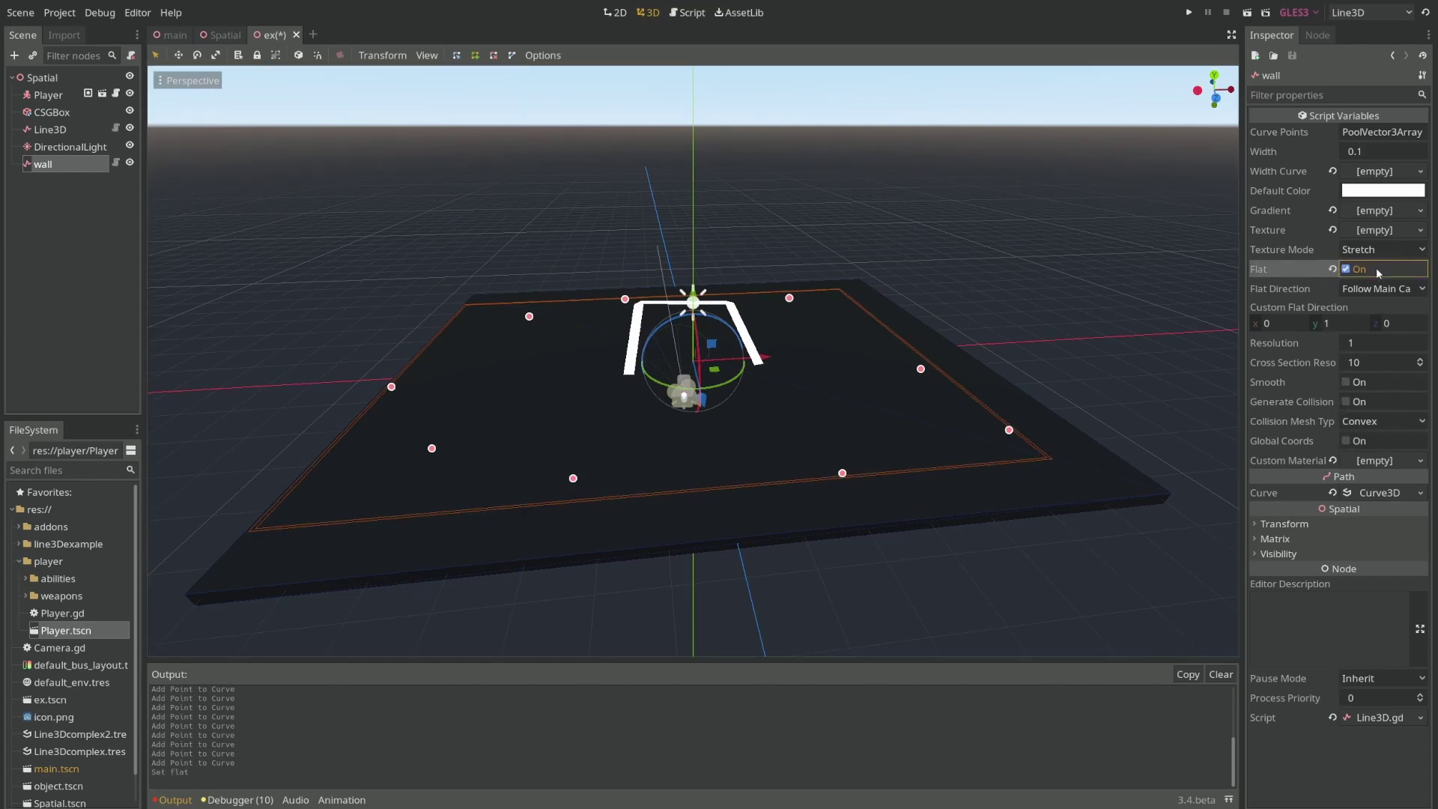
pyautogui.click(1362, 154)
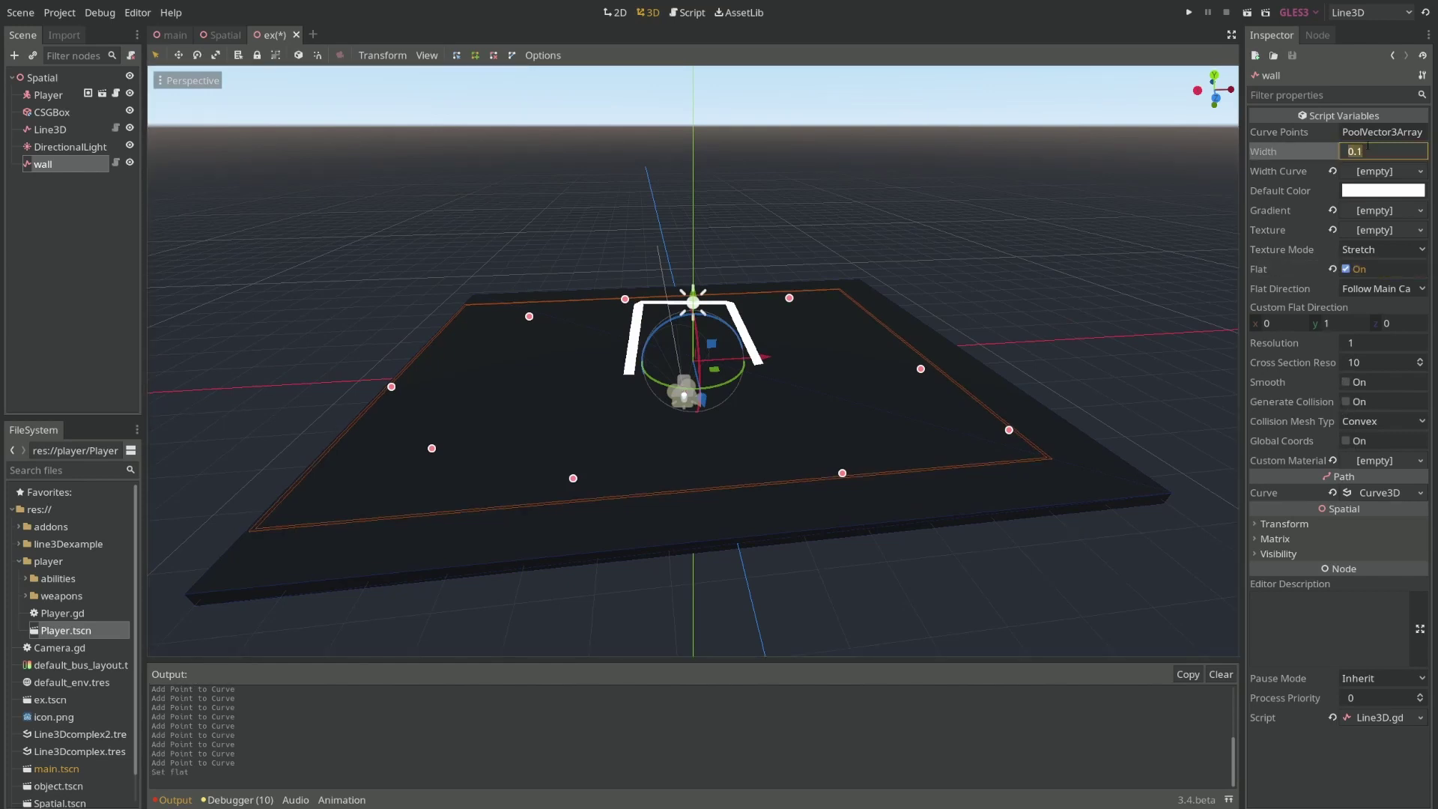
pyautogui.write('10')
pyautogui.press('Return')
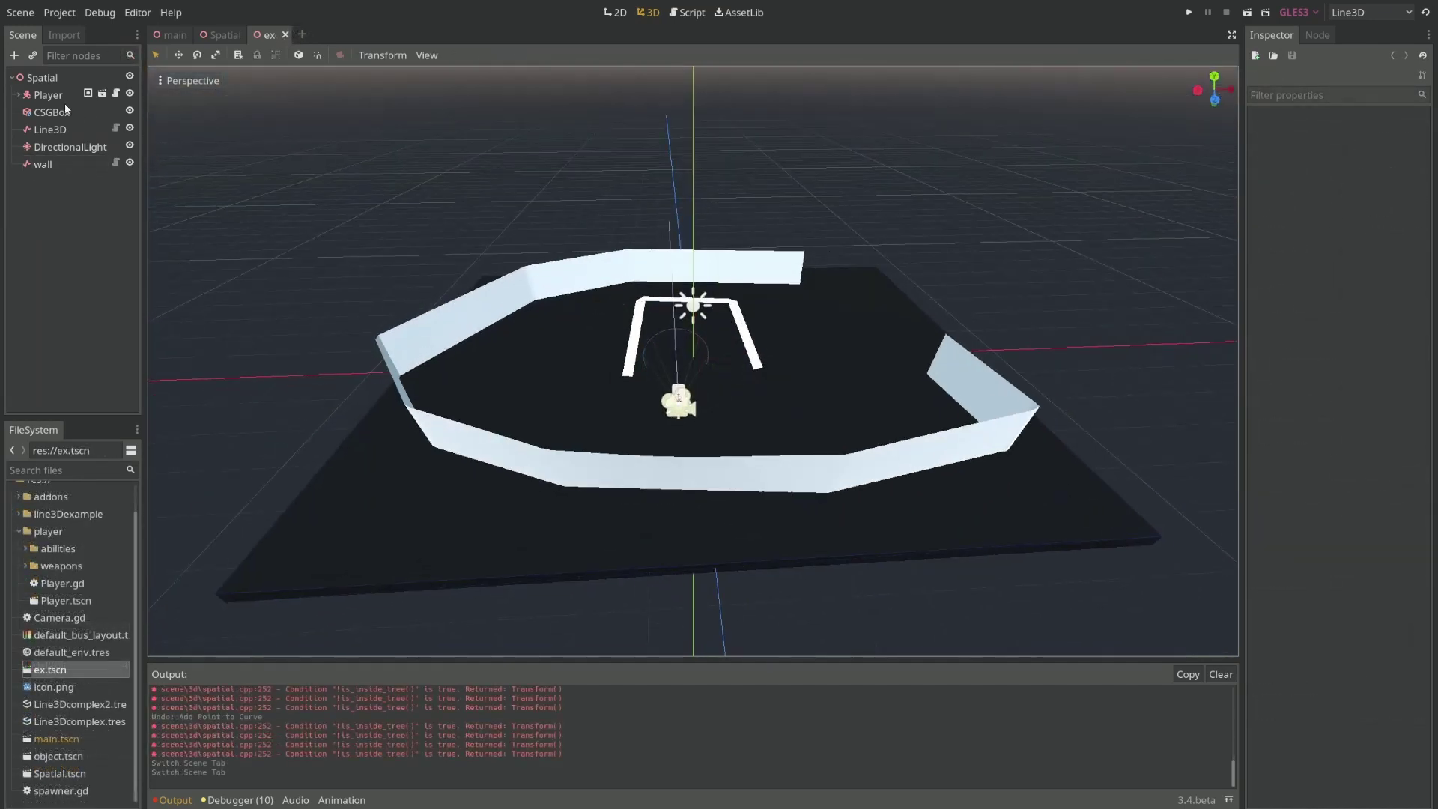
pyautogui.click(65, 101)
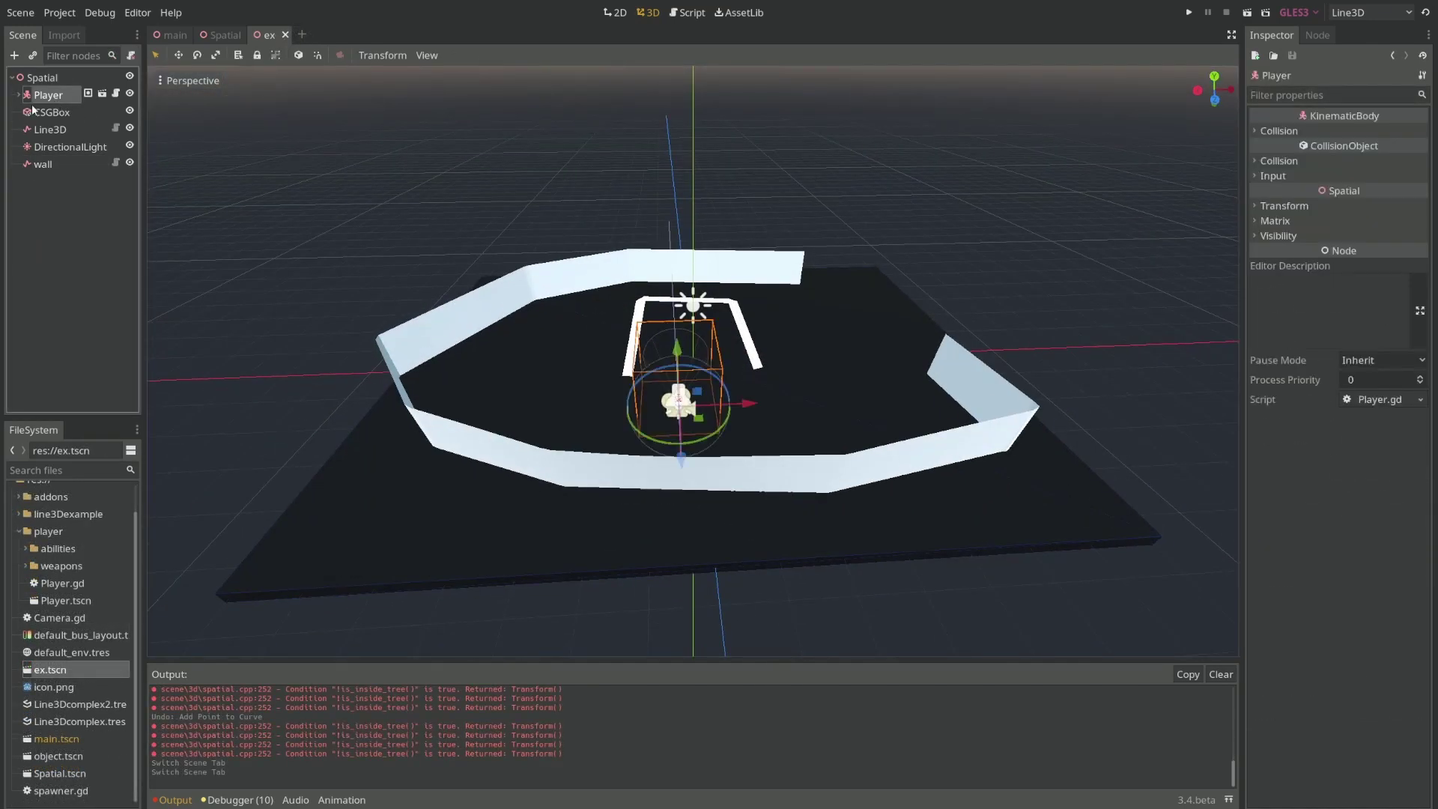
pyautogui.moveTo(400, 183); pyautogui.dragTo(407, 191, button='middle')
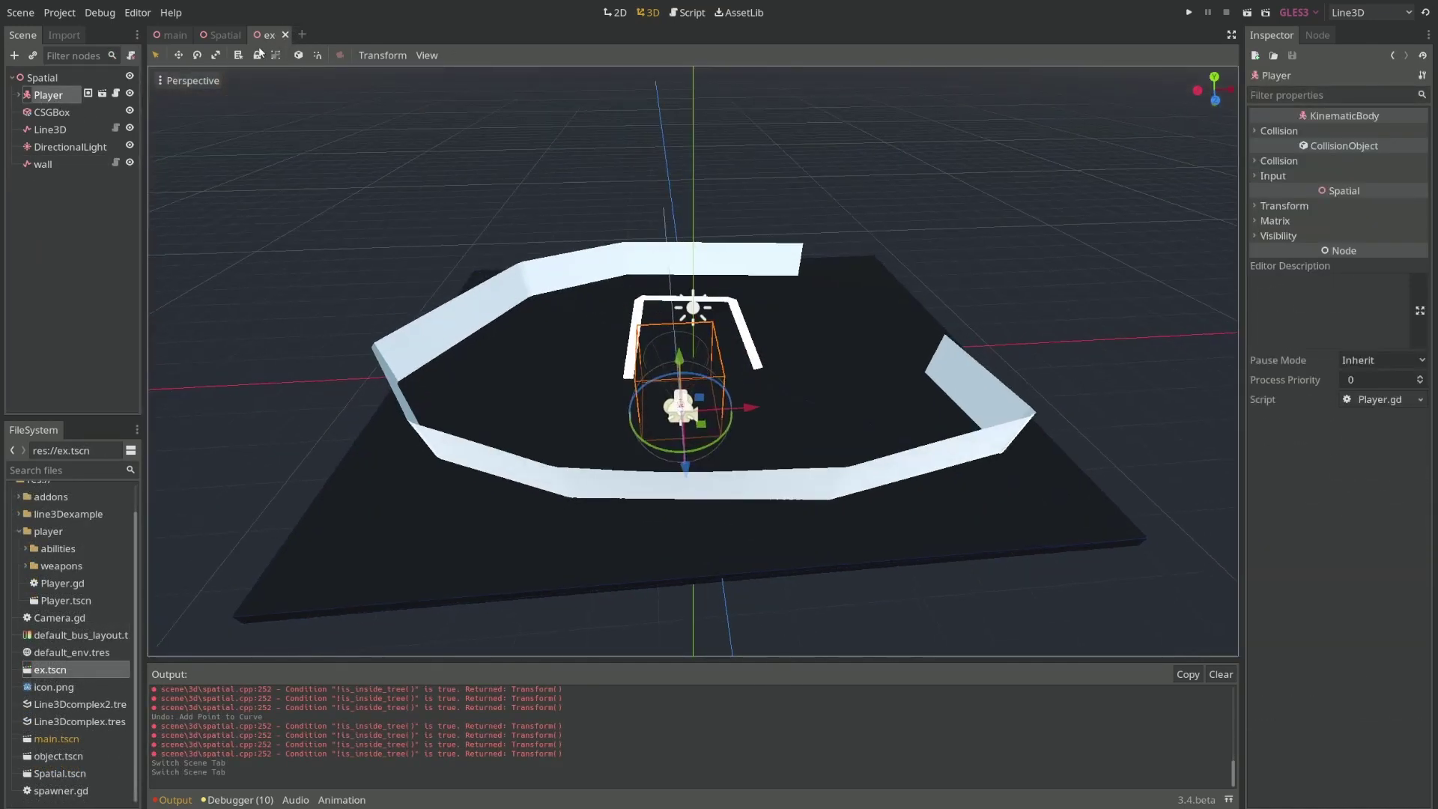
pyautogui.moveTo(623, 238)
pyautogui.mouseDown(button='middle')
pyautogui.moveTo(713, 213)
pyautogui.moveTo(636, 263)
pyautogui.mouseUp(button='middle')
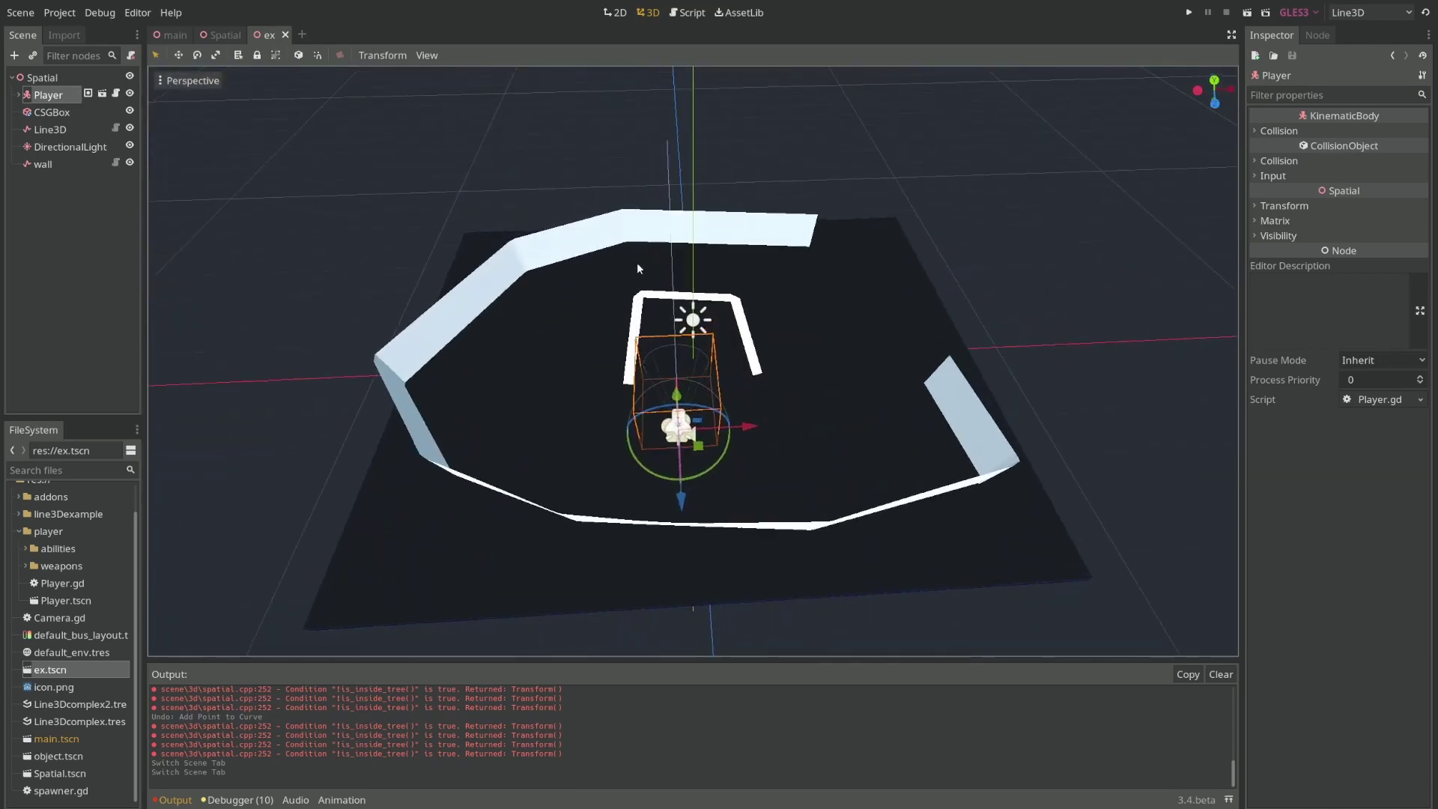
pyautogui.scroll(5, 637, 262)
pyautogui.moveTo(761, 487); pyautogui.dragTo(672, 390, button='middle')
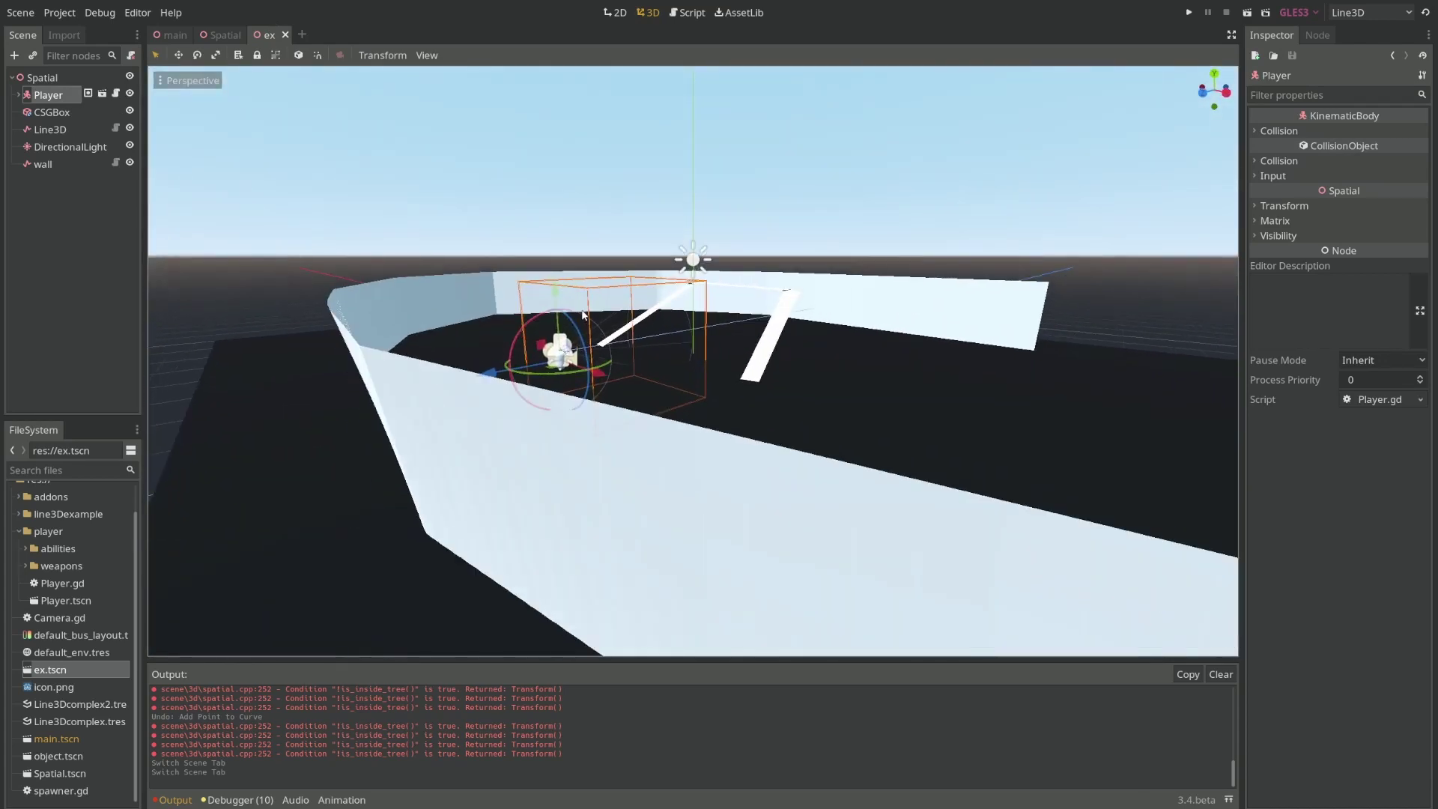
pyautogui.moveTo(537, 292); pyautogui.dragTo(657, 244, button='middle')
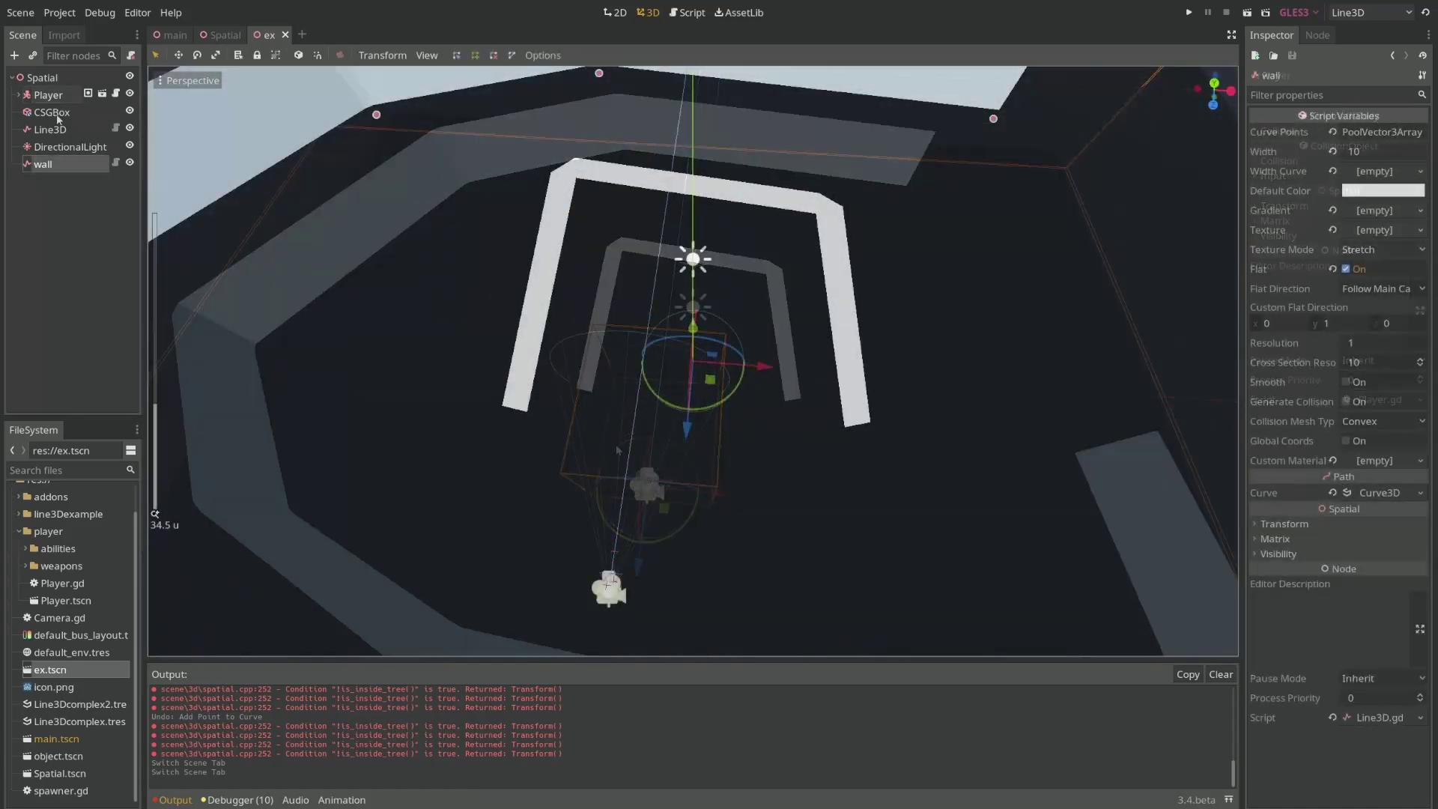
# Round the two upper corners of the Line3D ramp by pulling out curve handles at its middle points.
pyautogui.click(51, 129)
pyautogui.keyDown('shift'); pyautogui.moveTo(469, 179); pyautogui.dragTo(519, 134); pyautogui.keyUp('shift')
pyautogui.keyDown('shift'); pyautogui.moveTo(788, 143); pyautogui.dragTo(873, 165); pyautogui.keyUp('shift')
# Set the Line3D ramp's default color to dark red and undo the stray point added to its curve.
pyautogui.click(1371, 191)
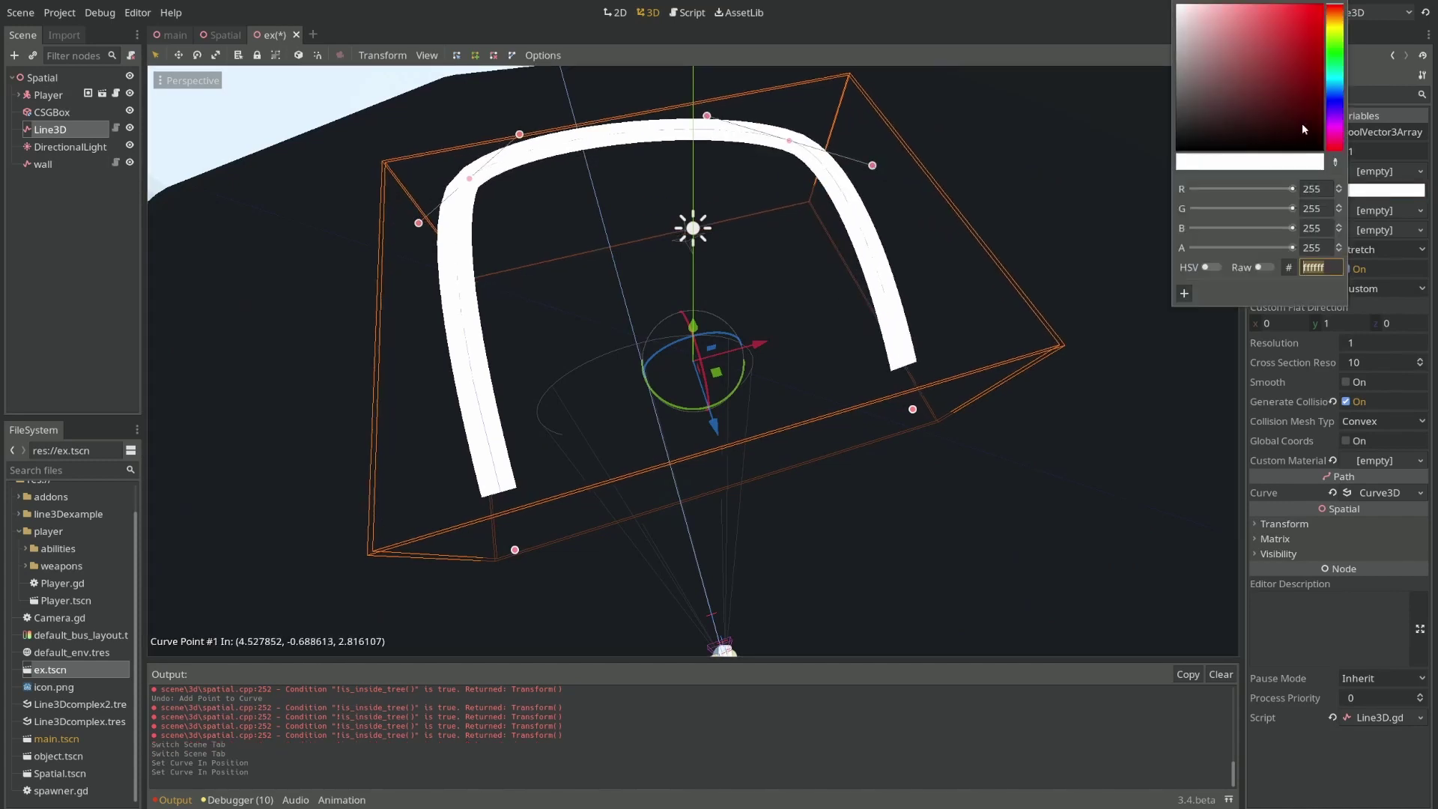
pyautogui.moveTo(1299, 100); pyautogui.dragTo(1297, 65)
pyautogui.click(1036, 85)
pyautogui.scroll(-10, 836, 187)
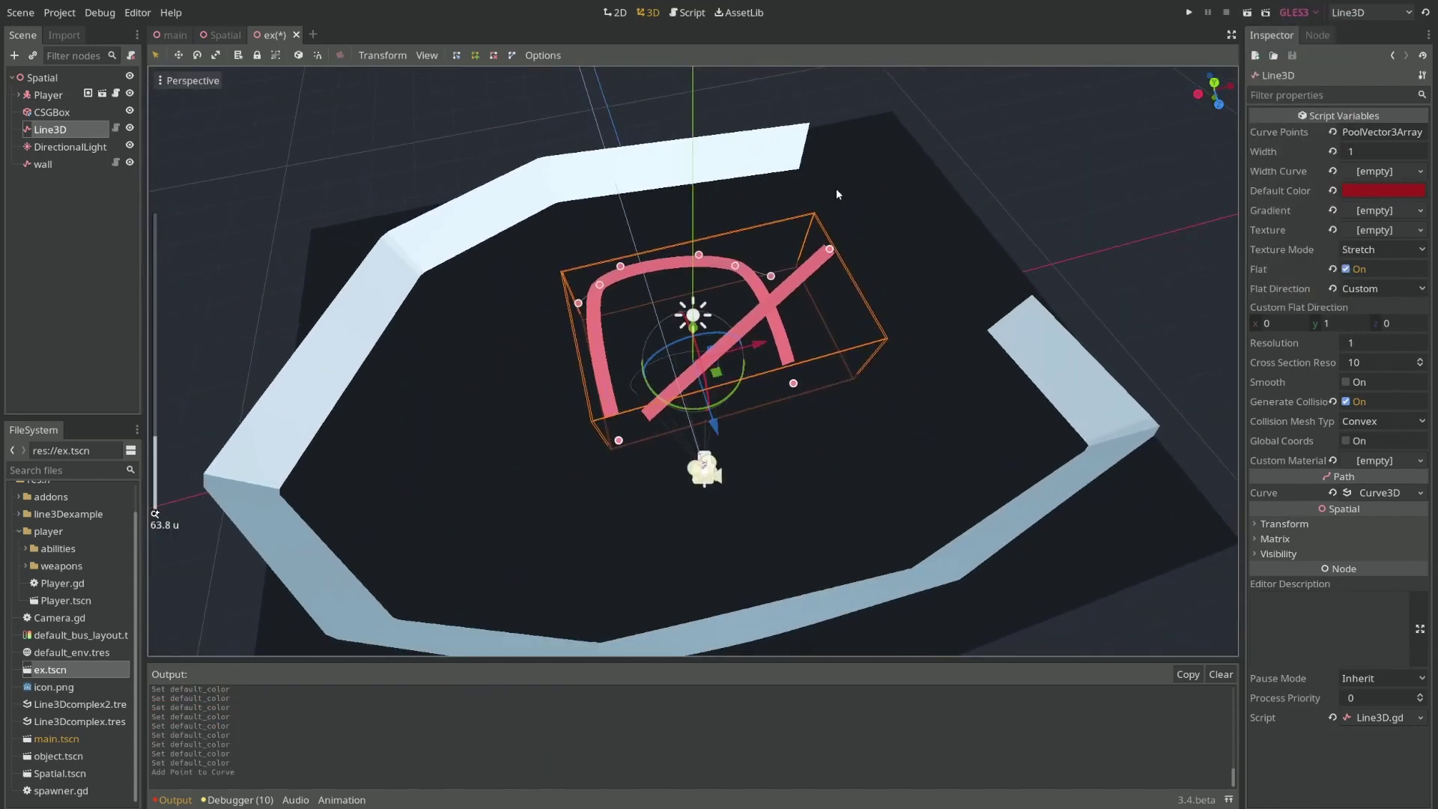
pyautogui.hotkey('ctrl', 'z')
# Assign icon.png as the wall's texture.
pyautogui.click(57, 165)
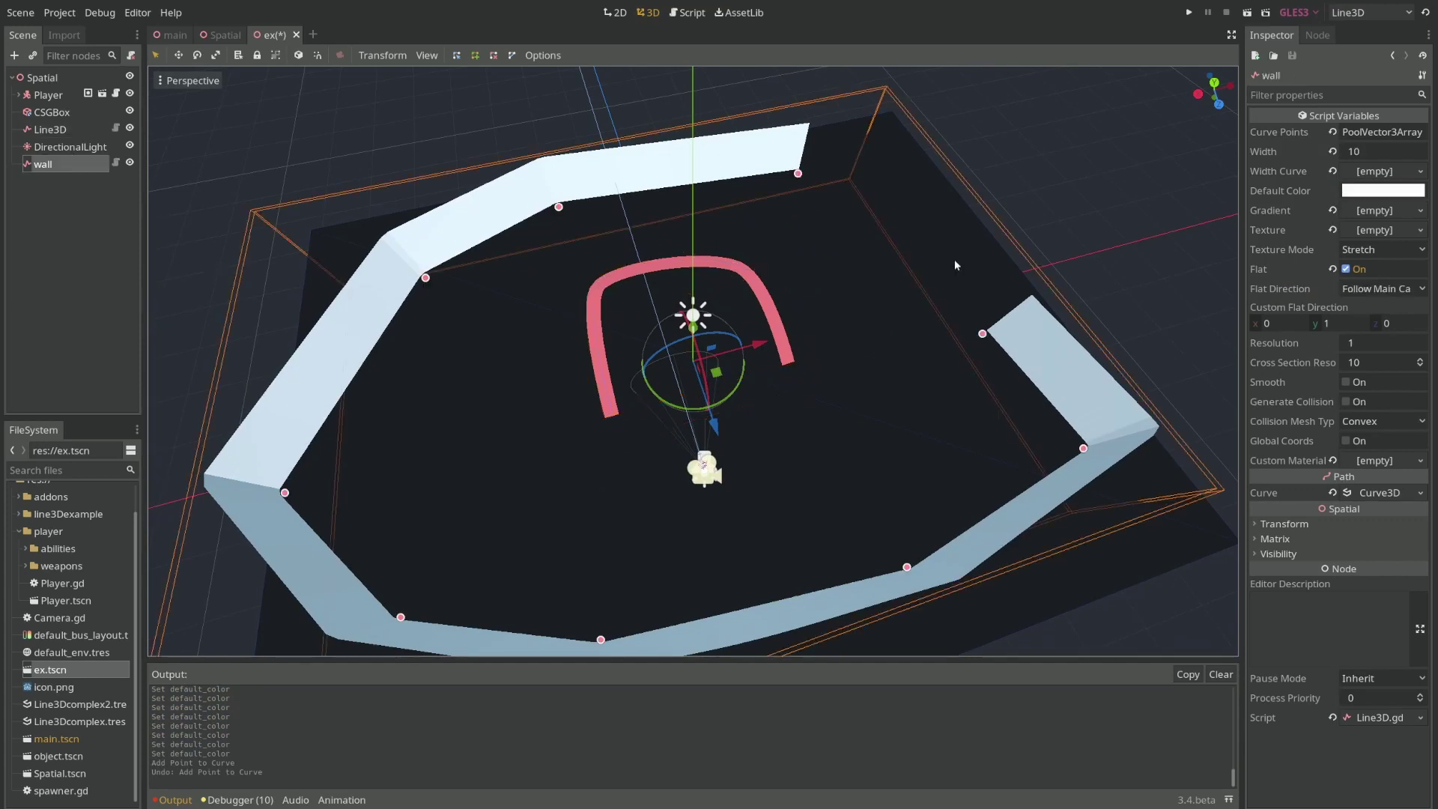
pyautogui.moveTo(67, 688); pyautogui.dragTo(1371, 230)
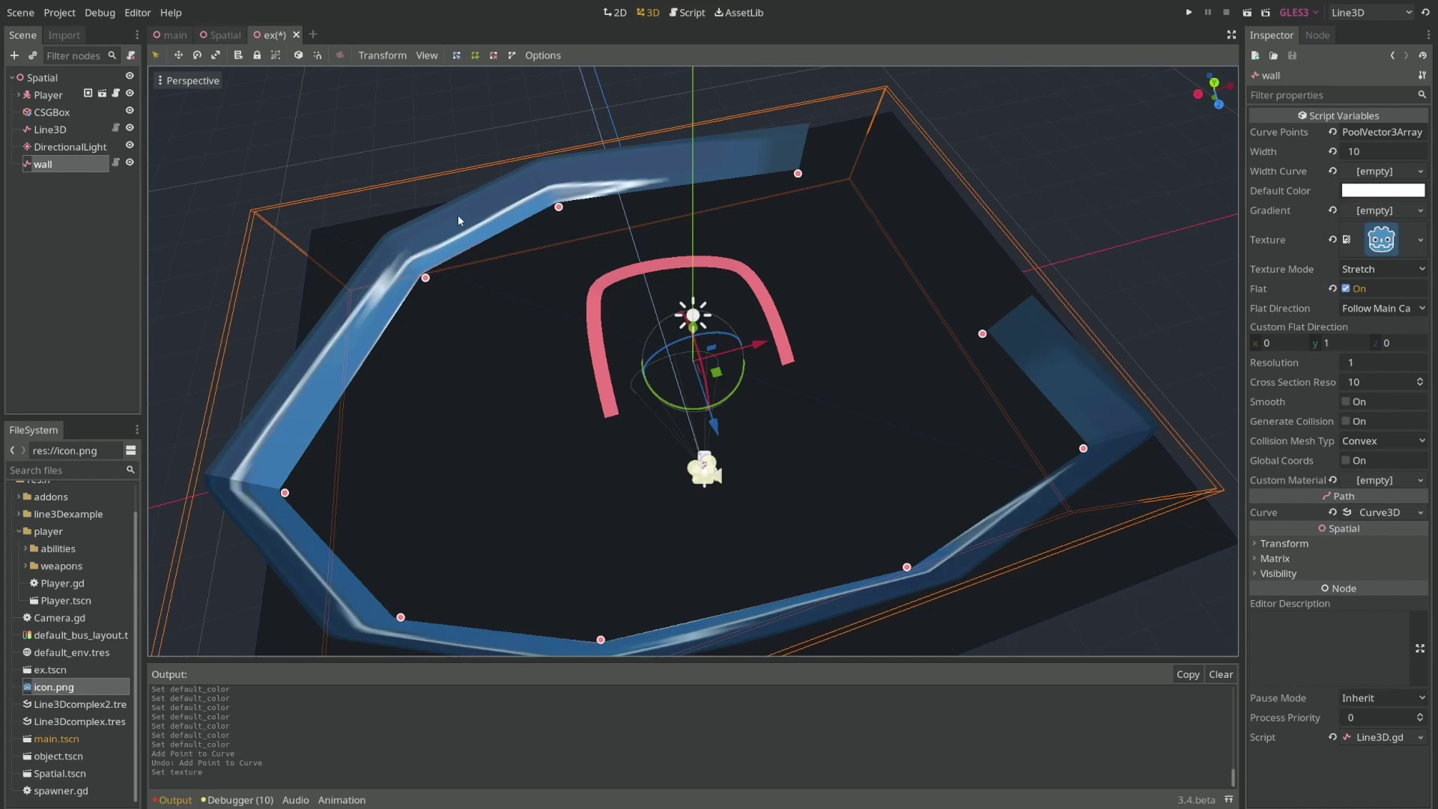
pyautogui.moveTo(969, 277); pyautogui.dragTo(970, 233, button='middle')
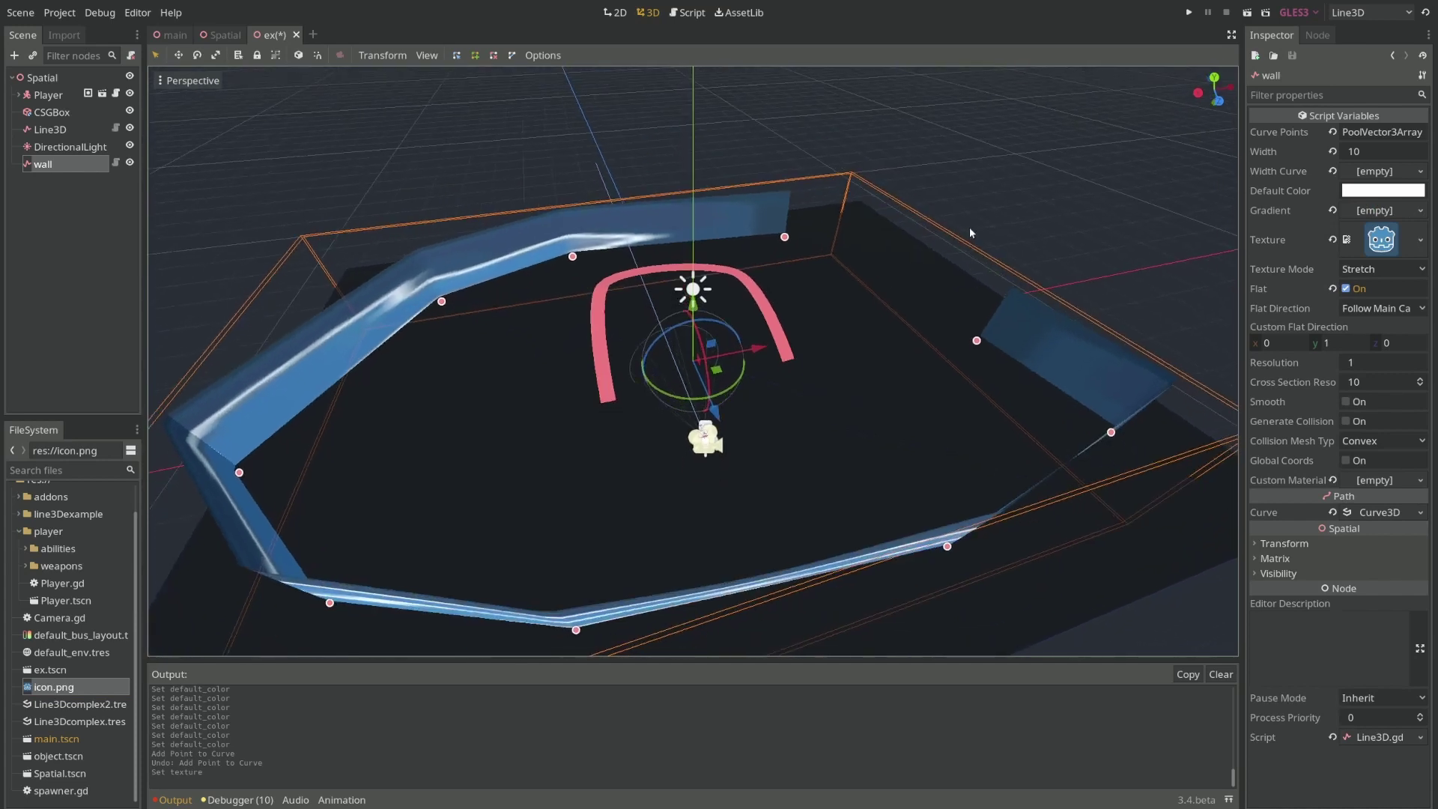
# Try the Tile texture mode on the wall.
pyautogui.click(1384, 310)
pyautogui.click(1378, 269)
pyautogui.click(1379, 269)
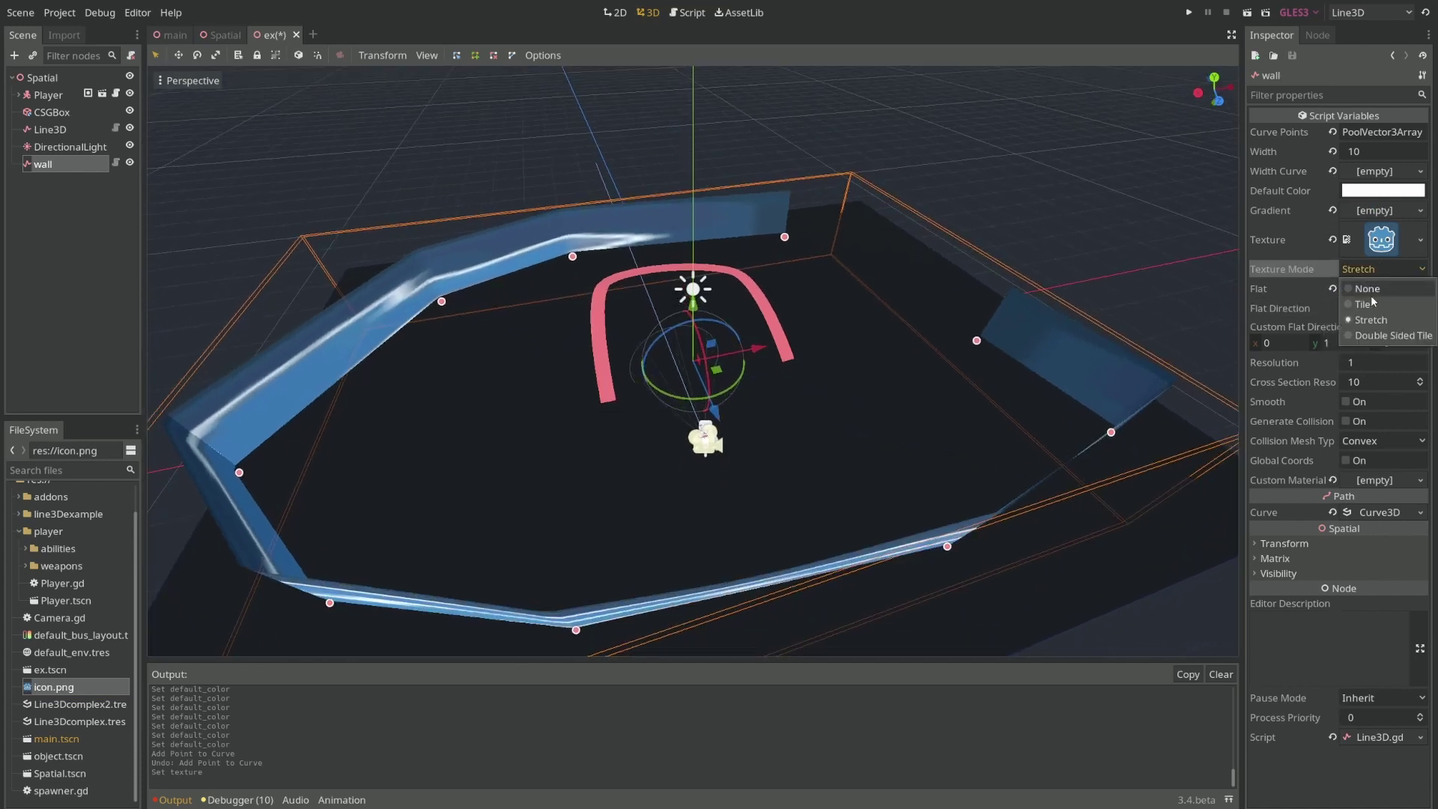
pyautogui.click(1368, 288)
pyautogui.click(1379, 269)
pyautogui.click(1369, 304)
pyautogui.press('KP_1')
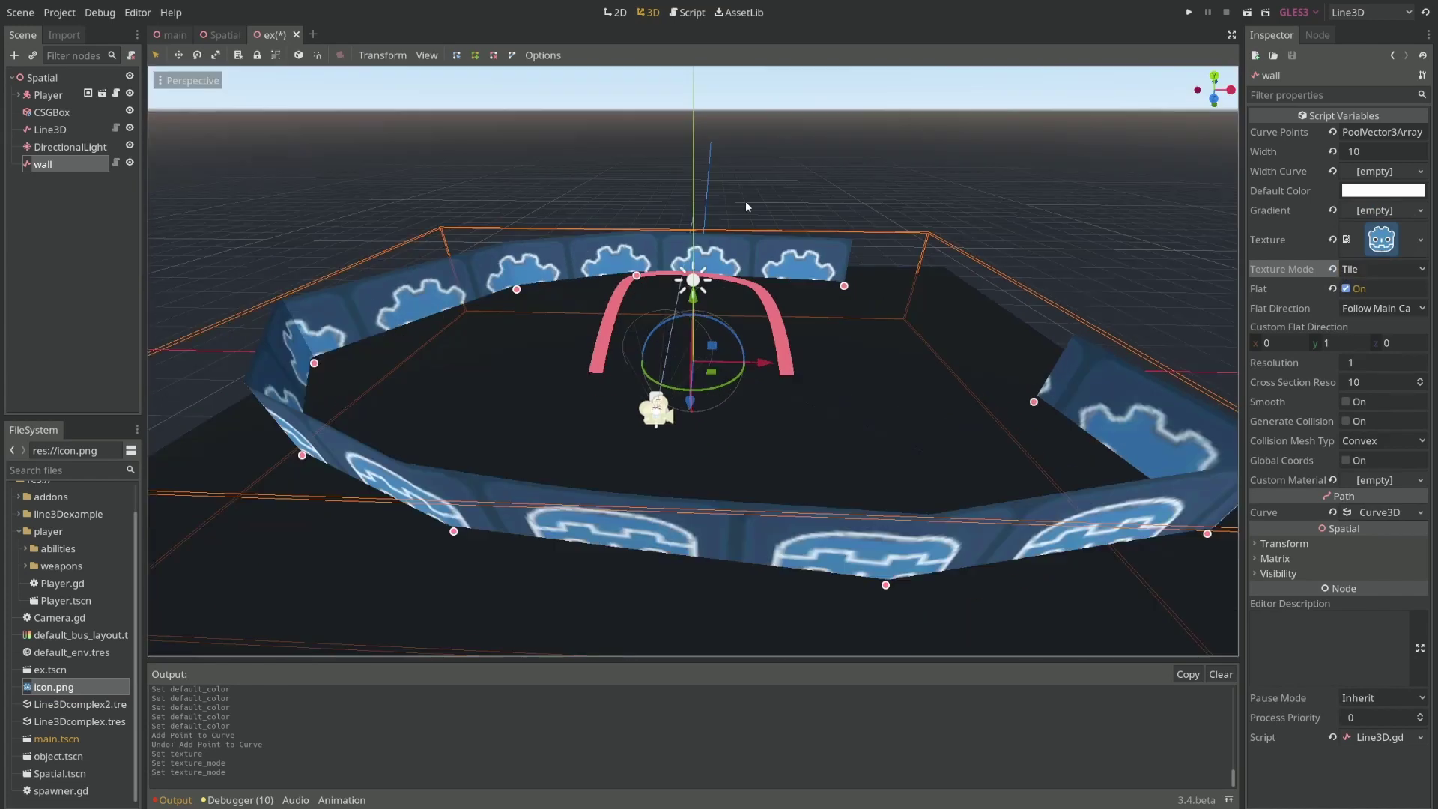
pyautogui.moveTo(700, 383); pyautogui.dragTo(1200, 251, button='middle')
# Set the wall's texture mode to Double Sided Tile and inspect the tiling from around the wall.
pyautogui.click(1382, 269)
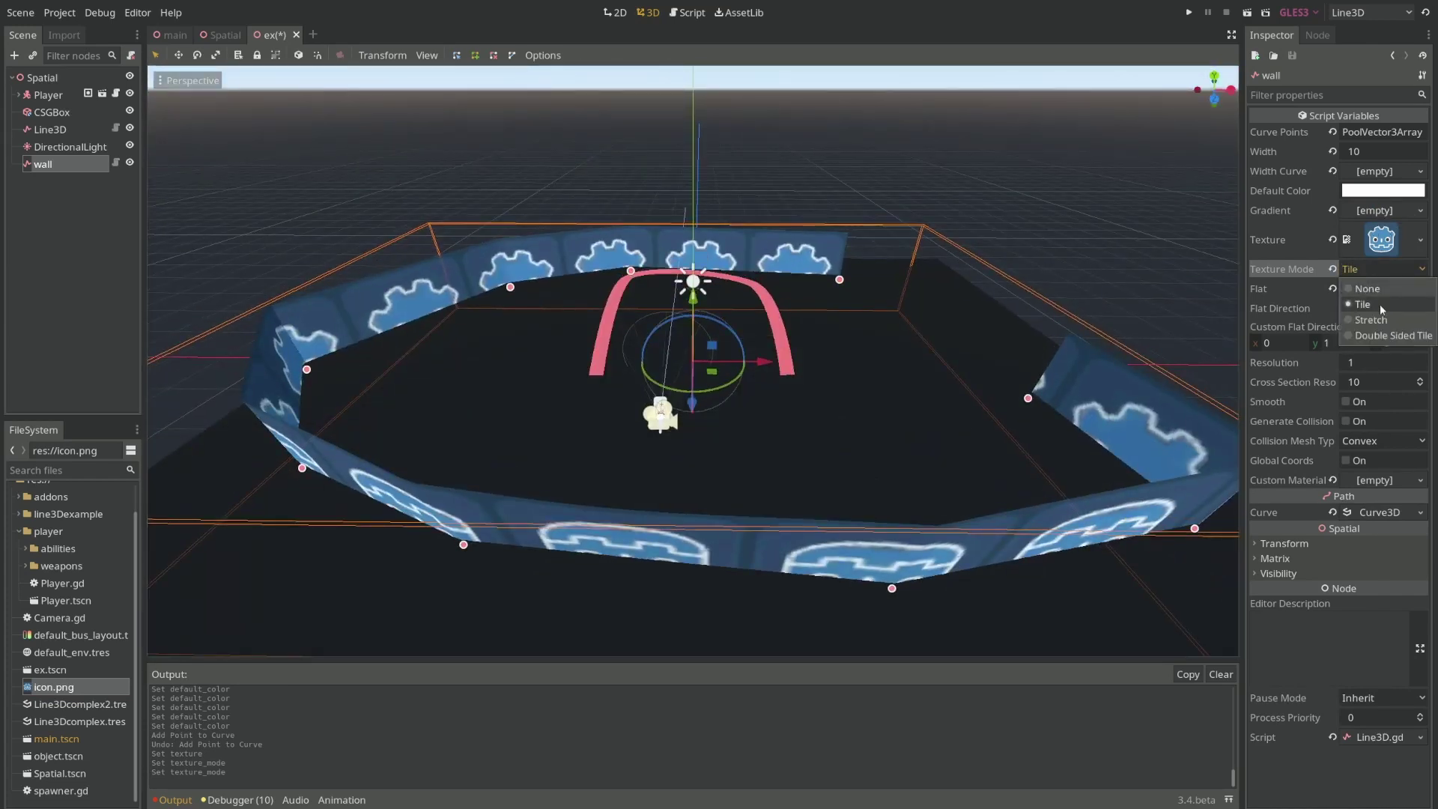
pyautogui.click(1380, 337)
pyautogui.moveTo(881, 320); pyautogui.dragTo(527, 249, button='middle')
pyautogui.scroll(-5, 662, 227)
pyautogui.scroll(5, 578, 240)
pyautogui.scroll(4, 524, 307)
pyautogui.scroll(-10, 524, 308)
pyautogui.scroll(-8, 452, 330)
# Duplicate the wall node and rename the copy railing.
pyautogui.click(35, 207)
pyautogui.click(65, 170)
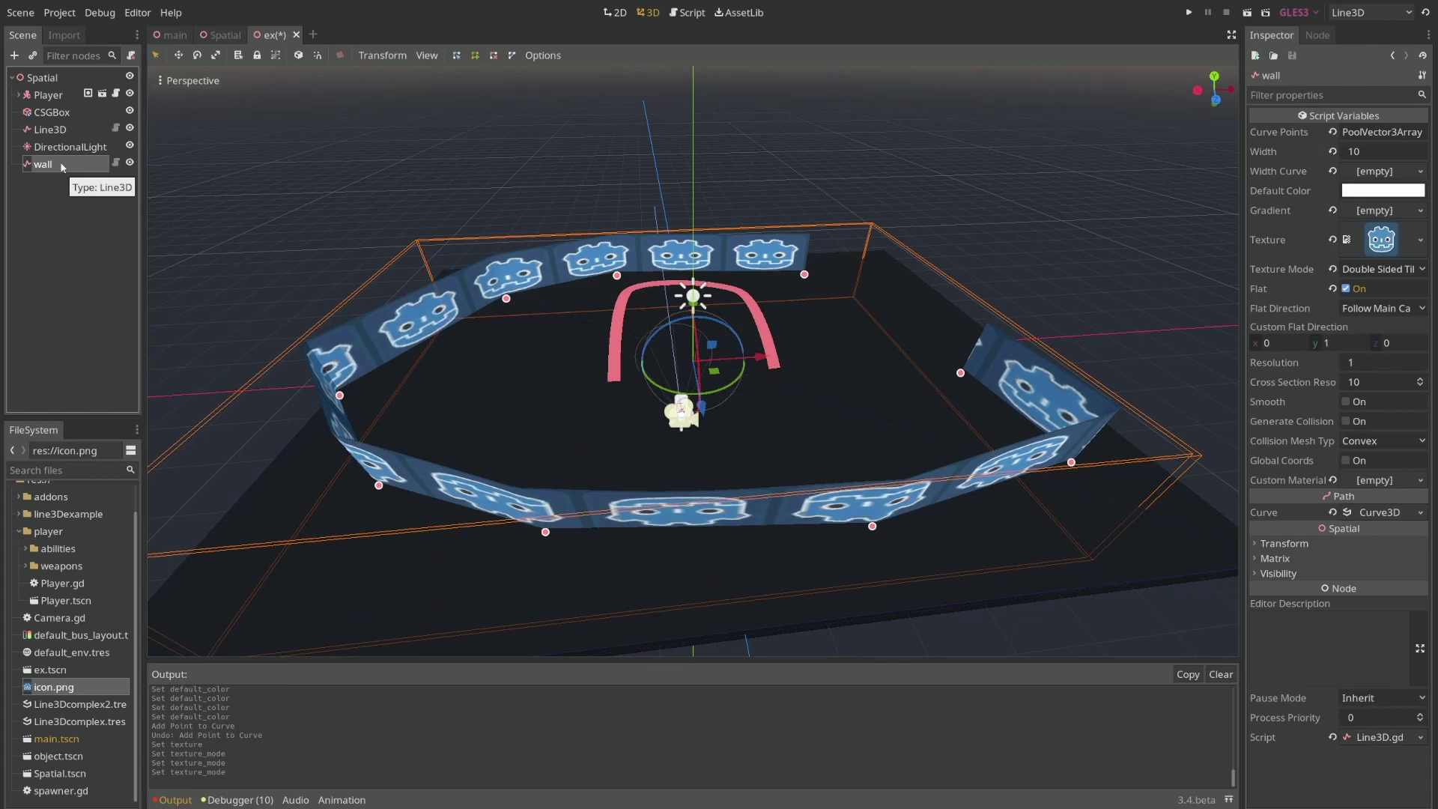
pyautogui.hotkey('ctrl', 'd')
pyautogui.doubleClick(52, 185)
pyautogui.write('railinmg')
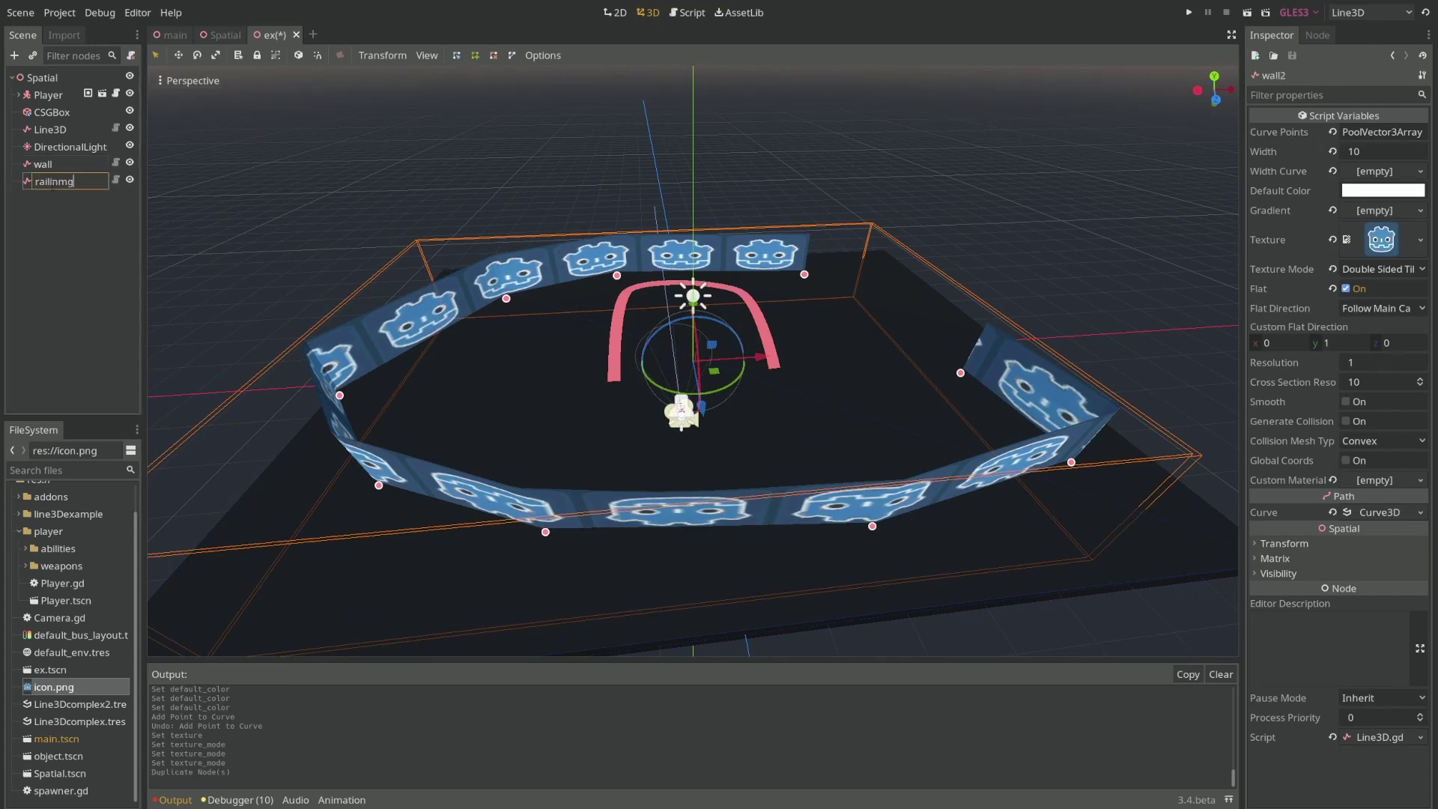
pyautogui.press('Return')
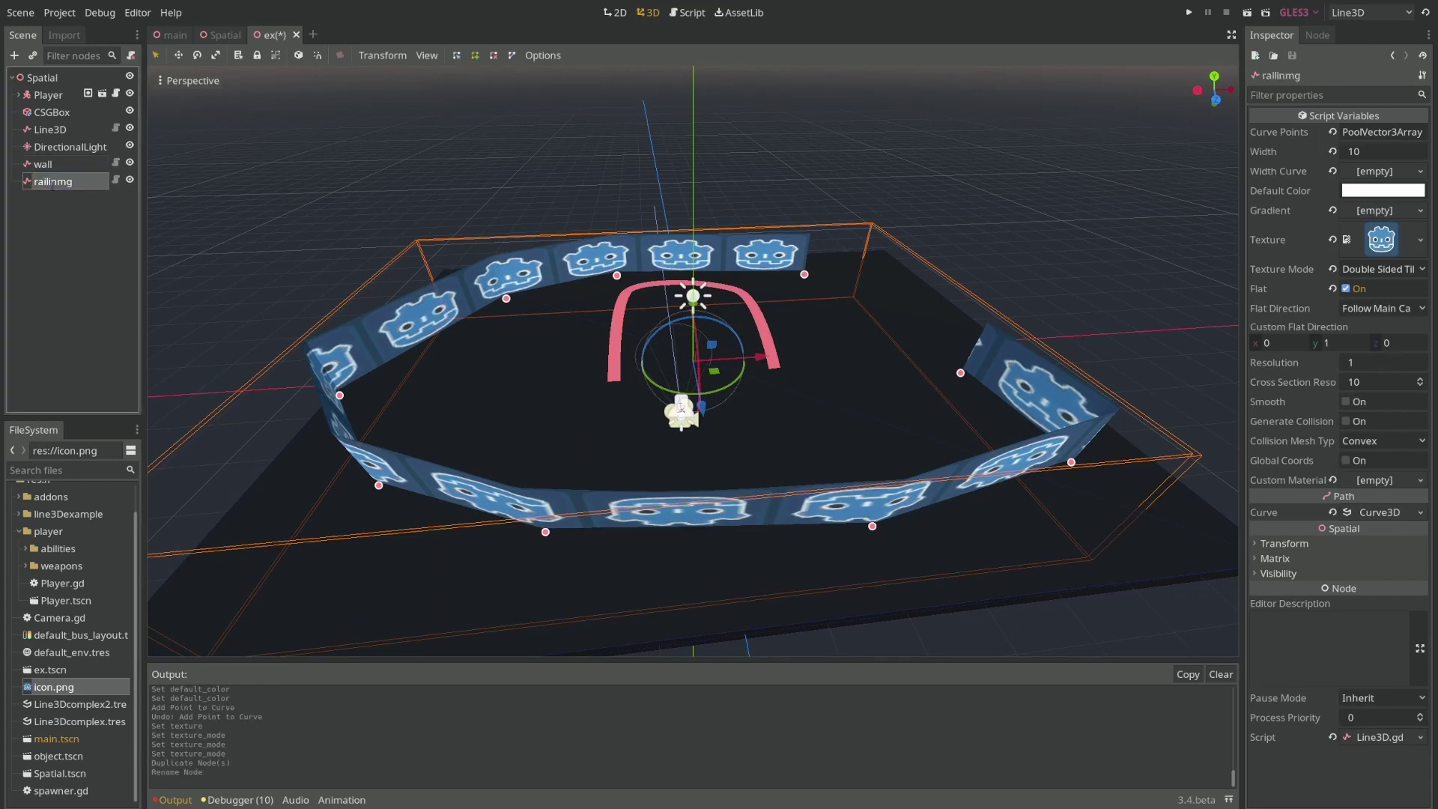
pyautogui.doubleClick(72, 182)
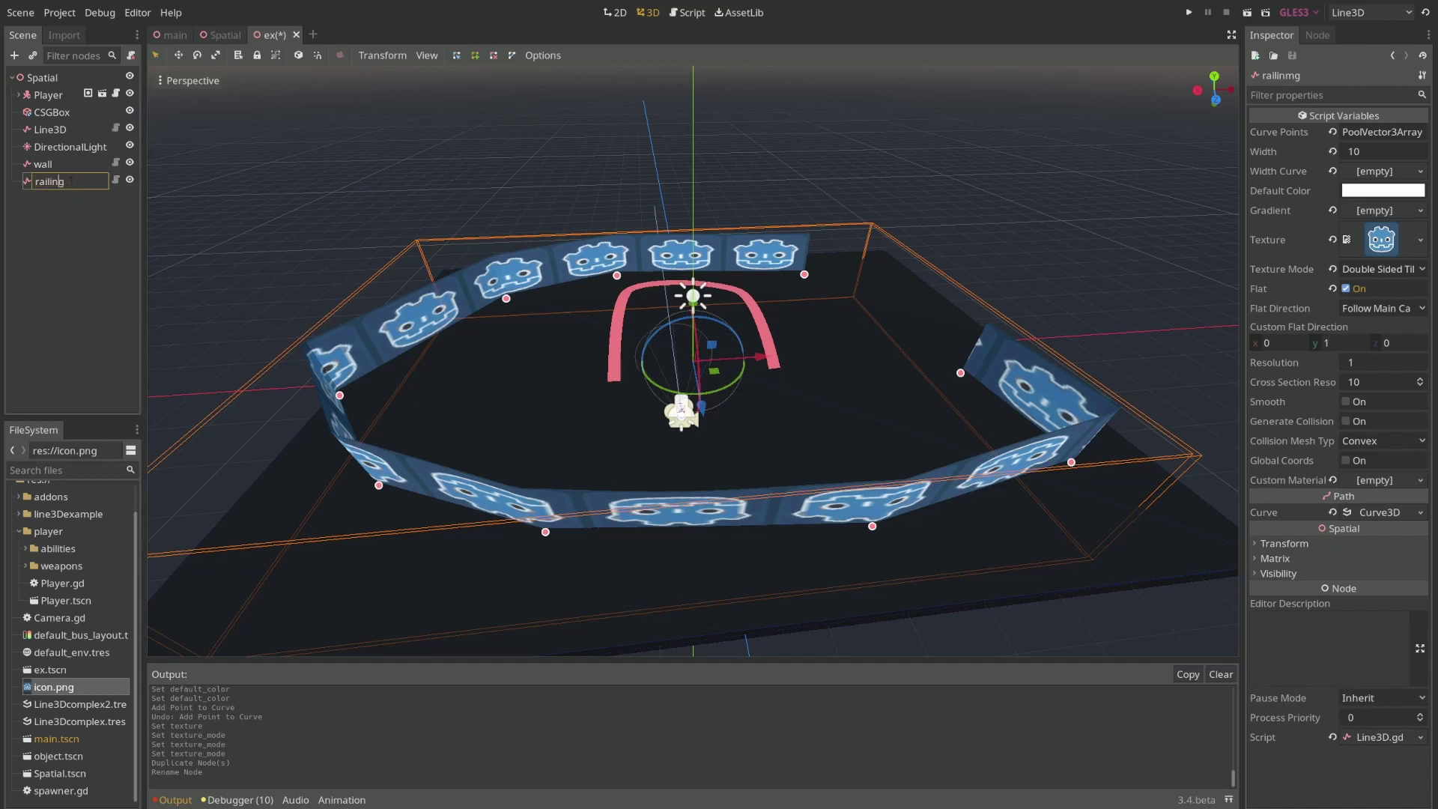
pyautogui.press('Return')
# Raise the railing to the wall's upper edge and set its width to 1.
pyautogui.moveTo(578, 133); pyautogui.dragTo(580, 106, button='middle')
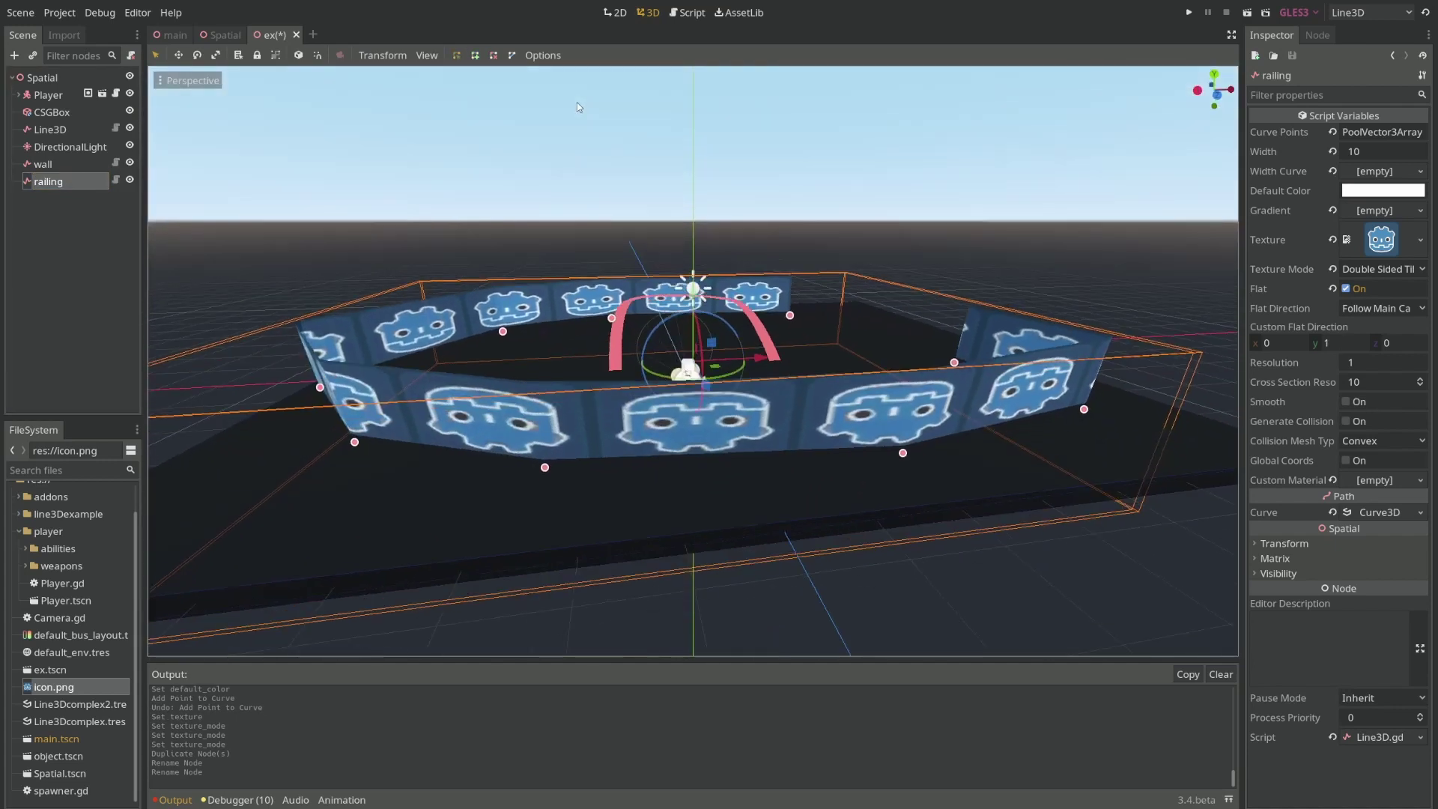
pyautogui.moveTo(693, 293); pyautogui.dragTo(699, 238)
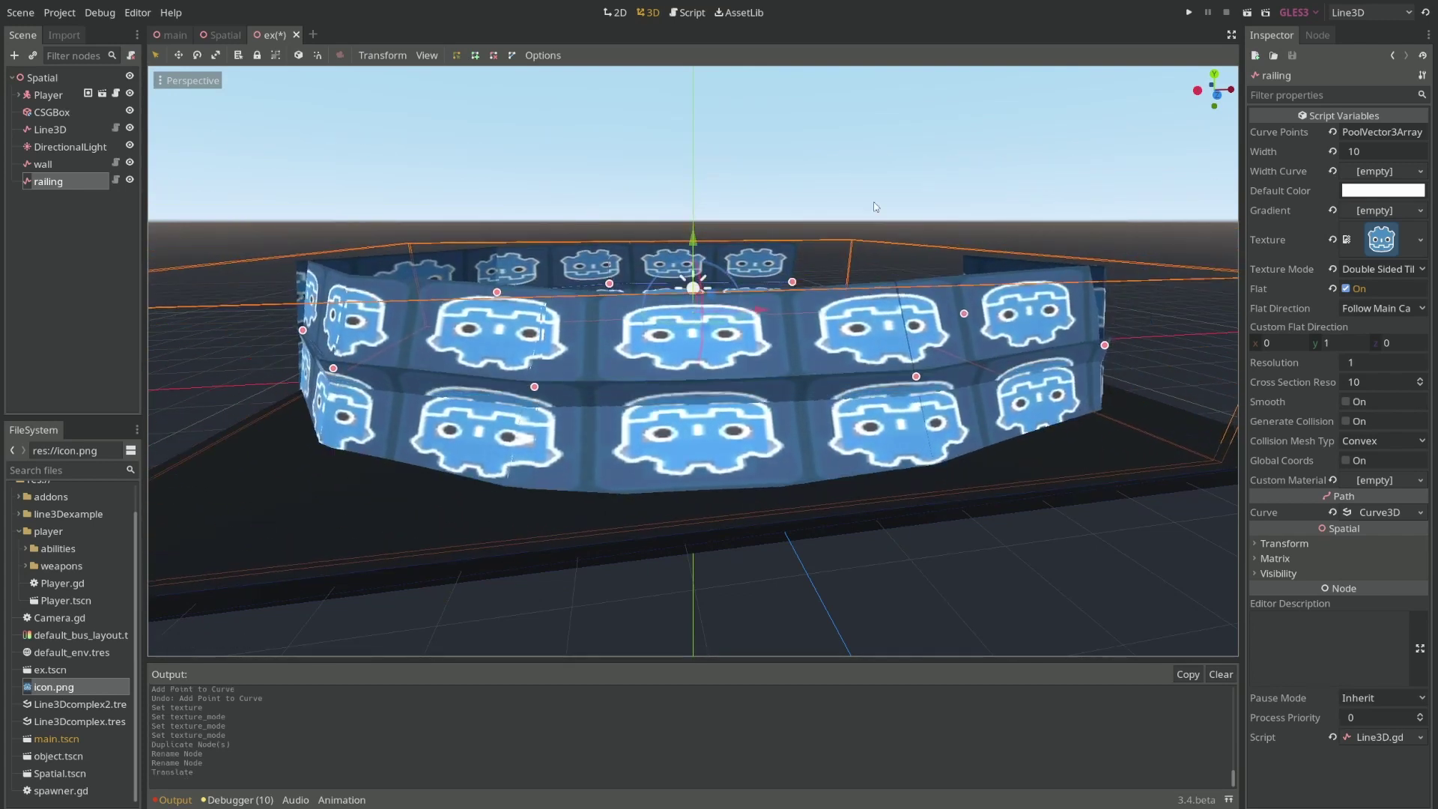
pyautogui.click(1365, 152)
pyautogui.write('1')
pyautogui.press('Return')
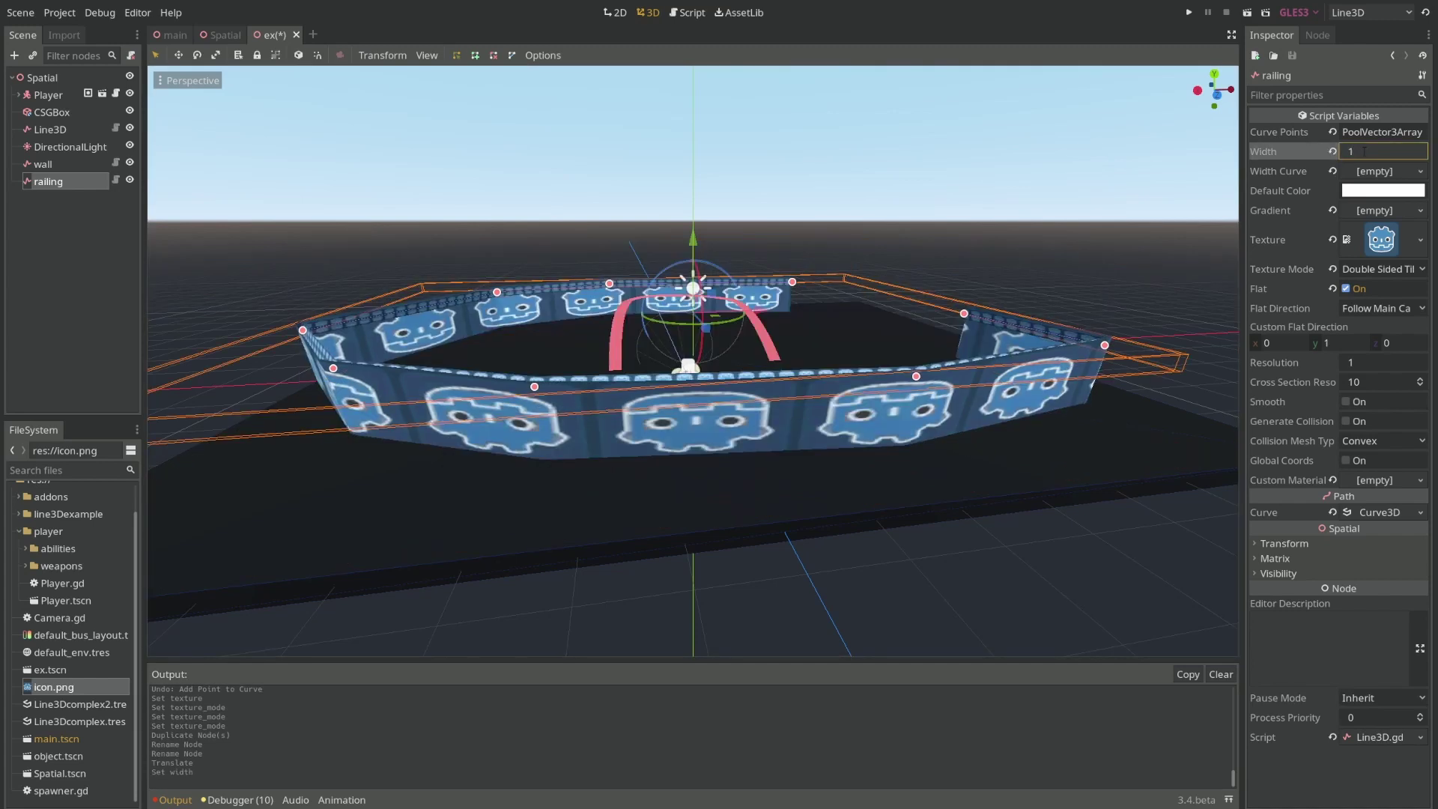
# Turn off the railing's Flat option and replace its texture with a dark brown default color.
pyautogui.click(1347, 289)
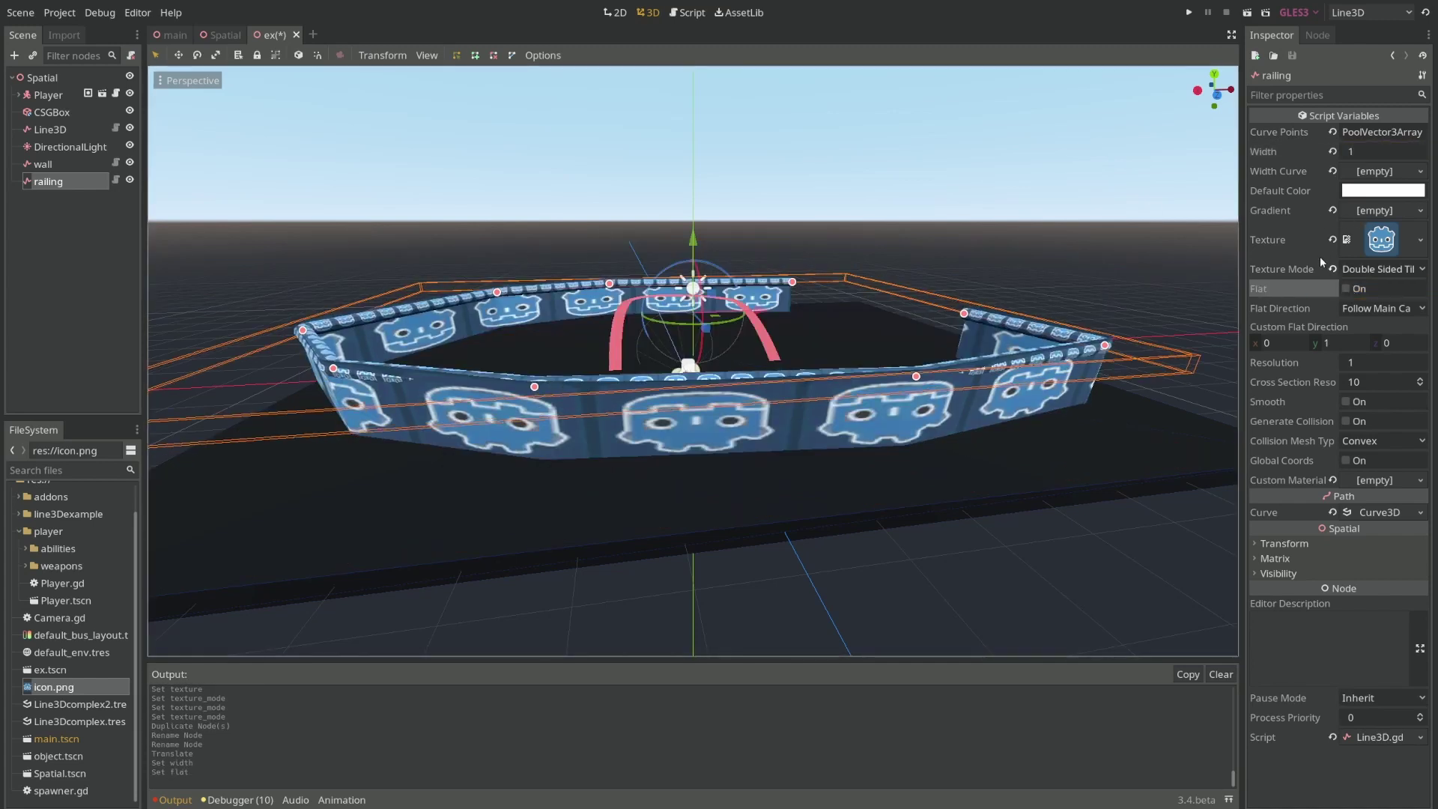
pyautogui.click(1333, 234)
pyautogui.click(1384, 191)
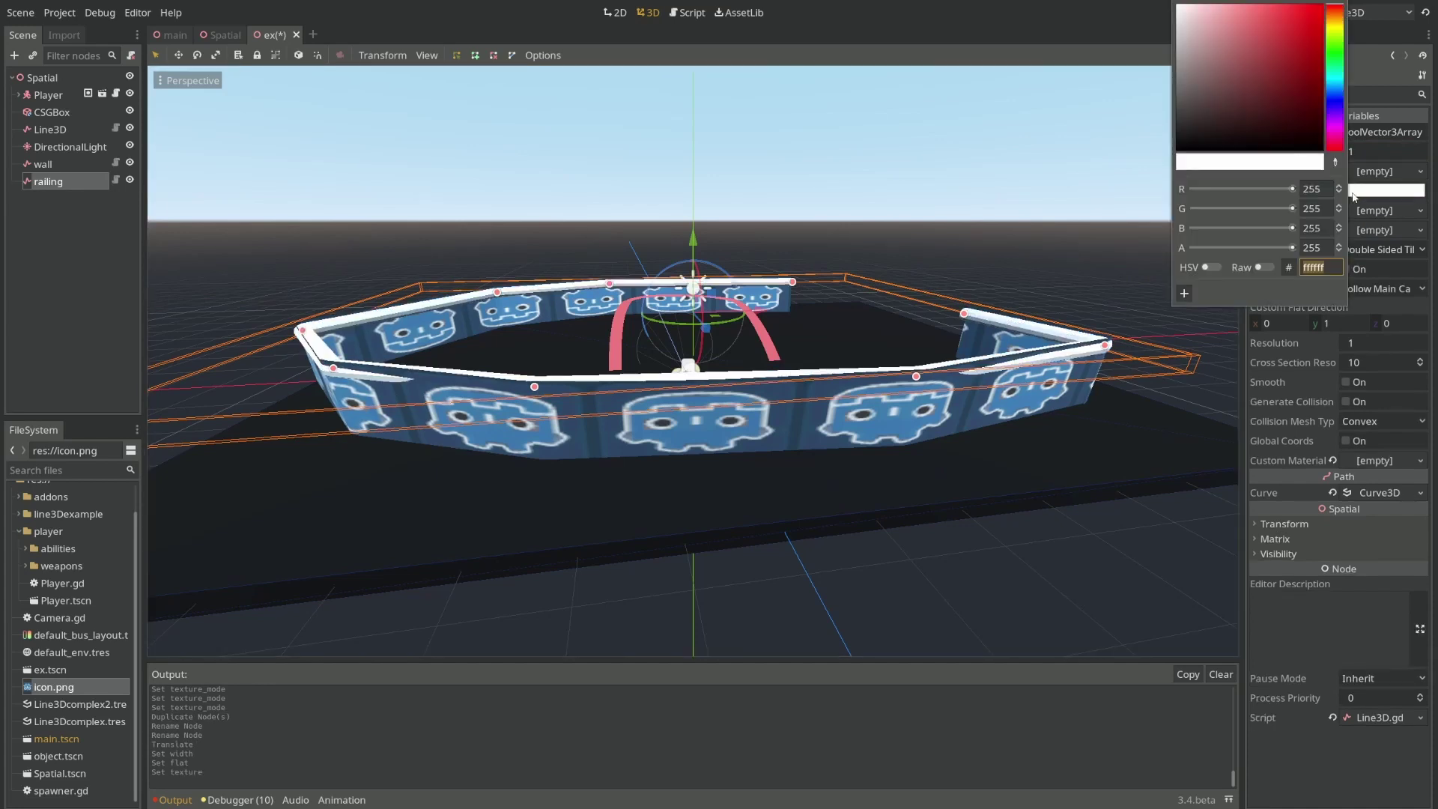
pyautogui.moveTo(1336, 22); pyautogui.dragTo(1272, 109)
pyautogui.click(575, 140)
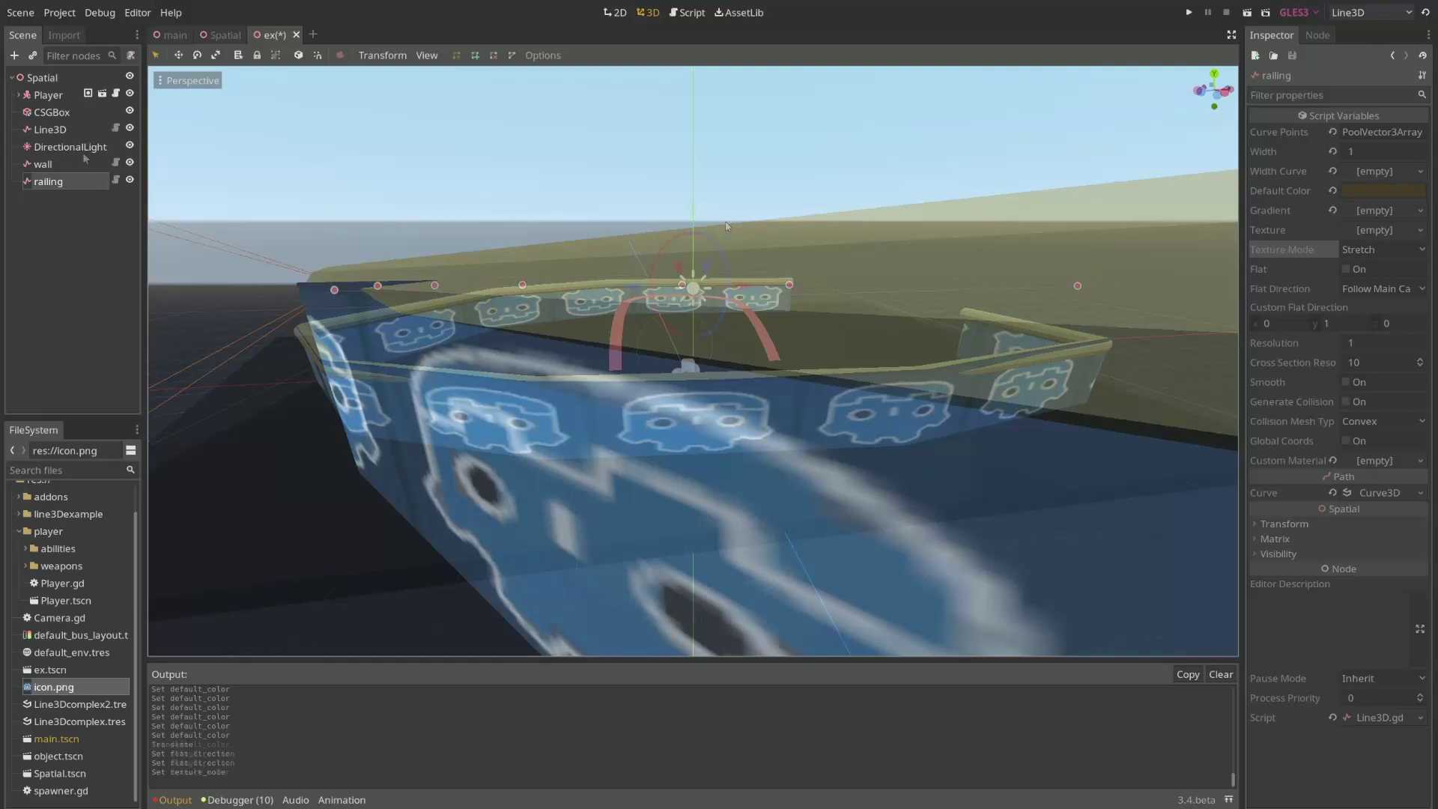
# Shift the railing's curve point #6 slightly to reshape the shared curve of railing and wall.
pyautogui.moveTo(525, 248); pyautogui.dragTo(619, 248, button='middle')
pyautogui.scroll(-3, 561, 326)
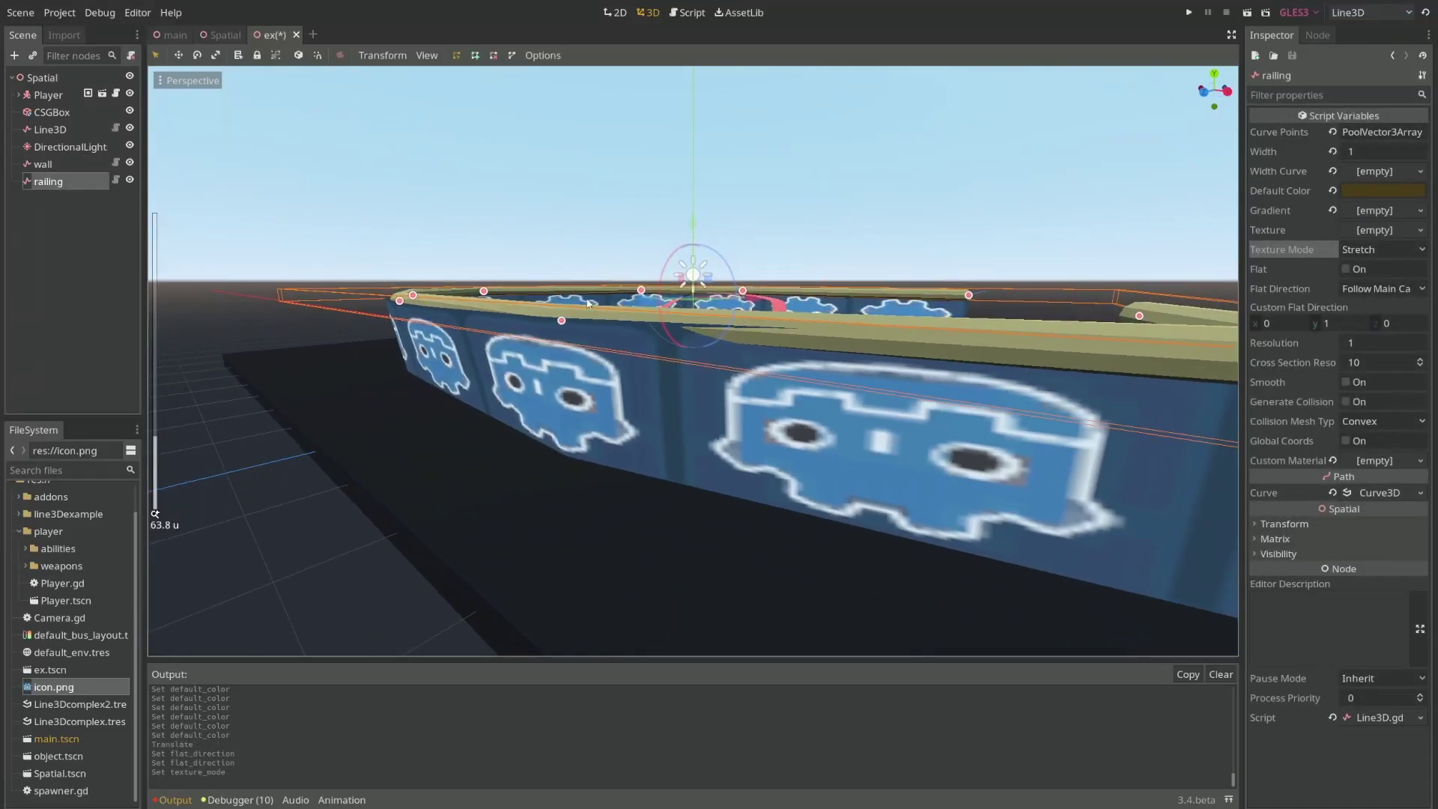
pyautogui.scroll(-5, 588, 303)
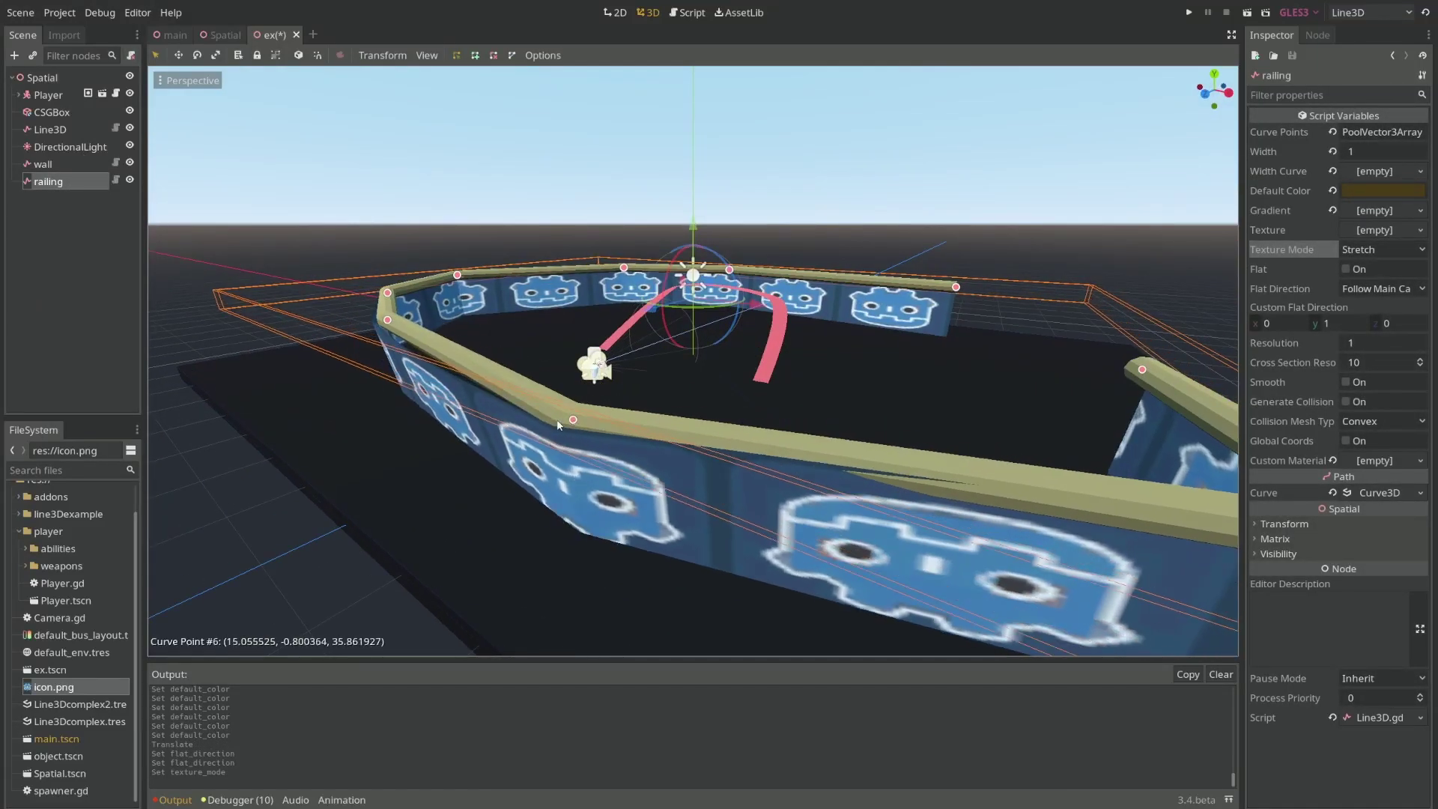
pyautogui.moveTo(557, 422)
pyautogui.mouseDown()
pyautogui.moveTo(506, 427)
pyautogui.moveTo(536, 419)
pyautogui.mouseUp()
pyautogui.moveTo(670, 347); pyautogui.dragTo(717, 362, button='middle')
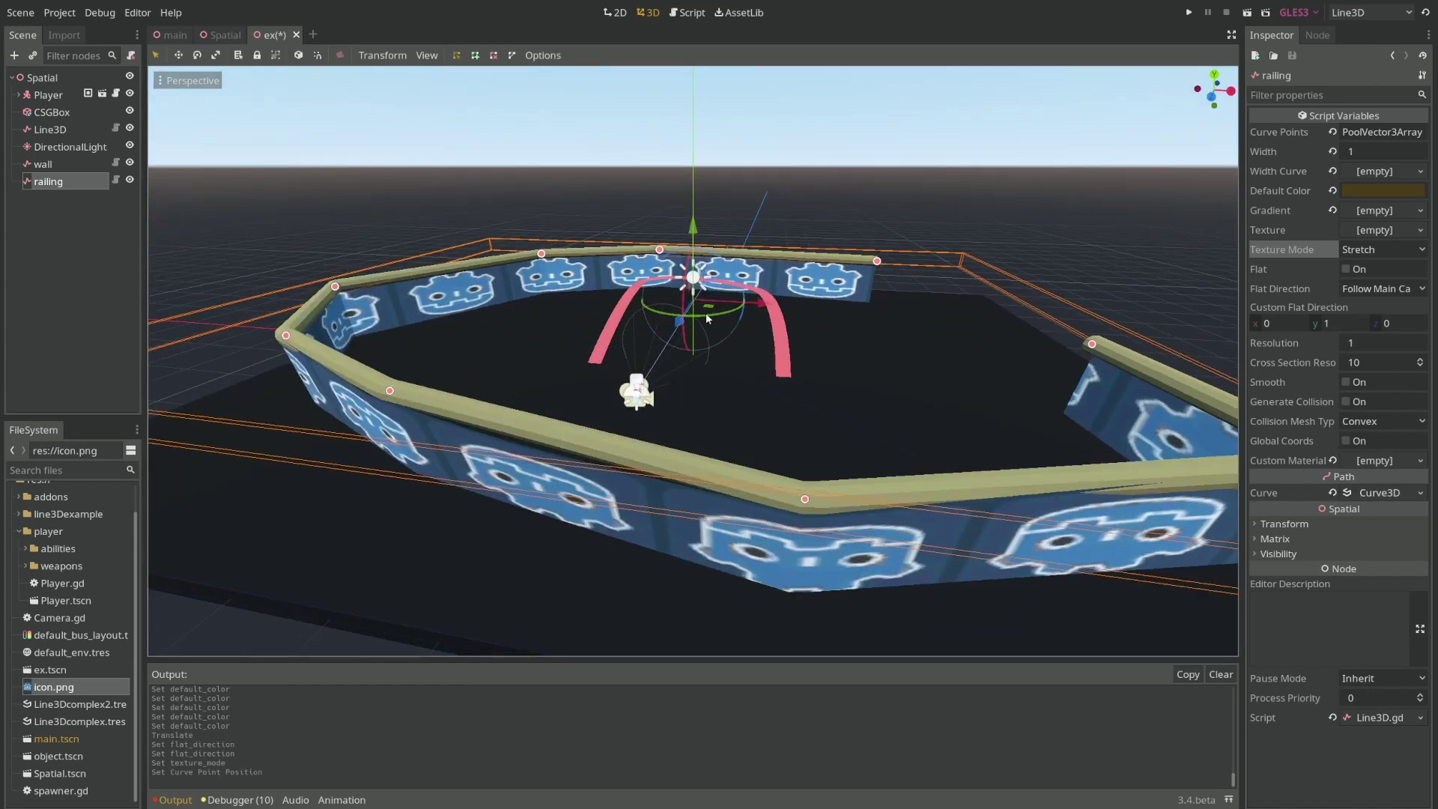
pyautogui.click(1416, 499)
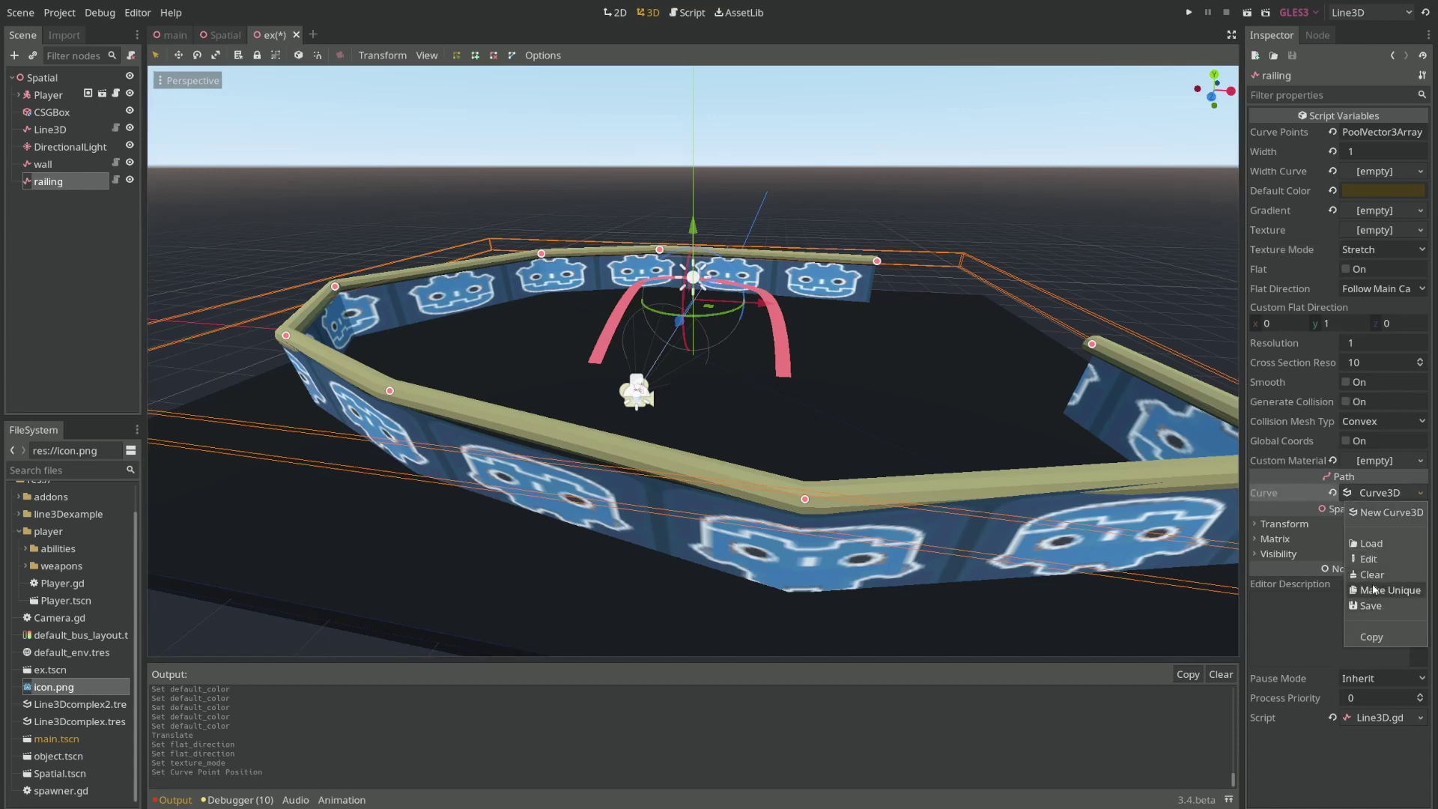
pyautogui.click(1029, 248)
pyautogui.click(46, 182)
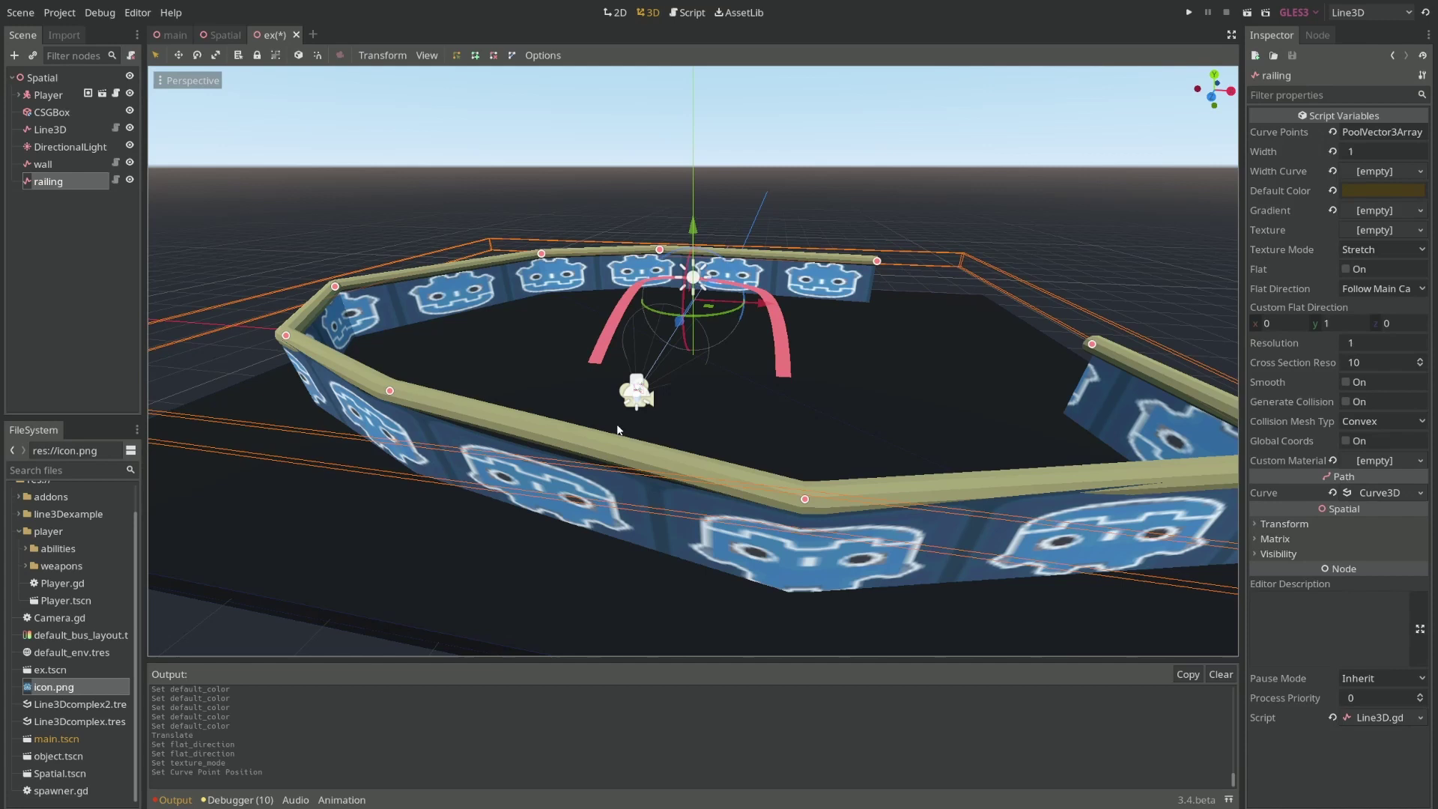
# Move the railing's curve point #5 inward and pull curve handles out of points #5 and #6 to round that side.
pyautogui.moveTo(805, 499); pyautogui.dragTo(315, 359)
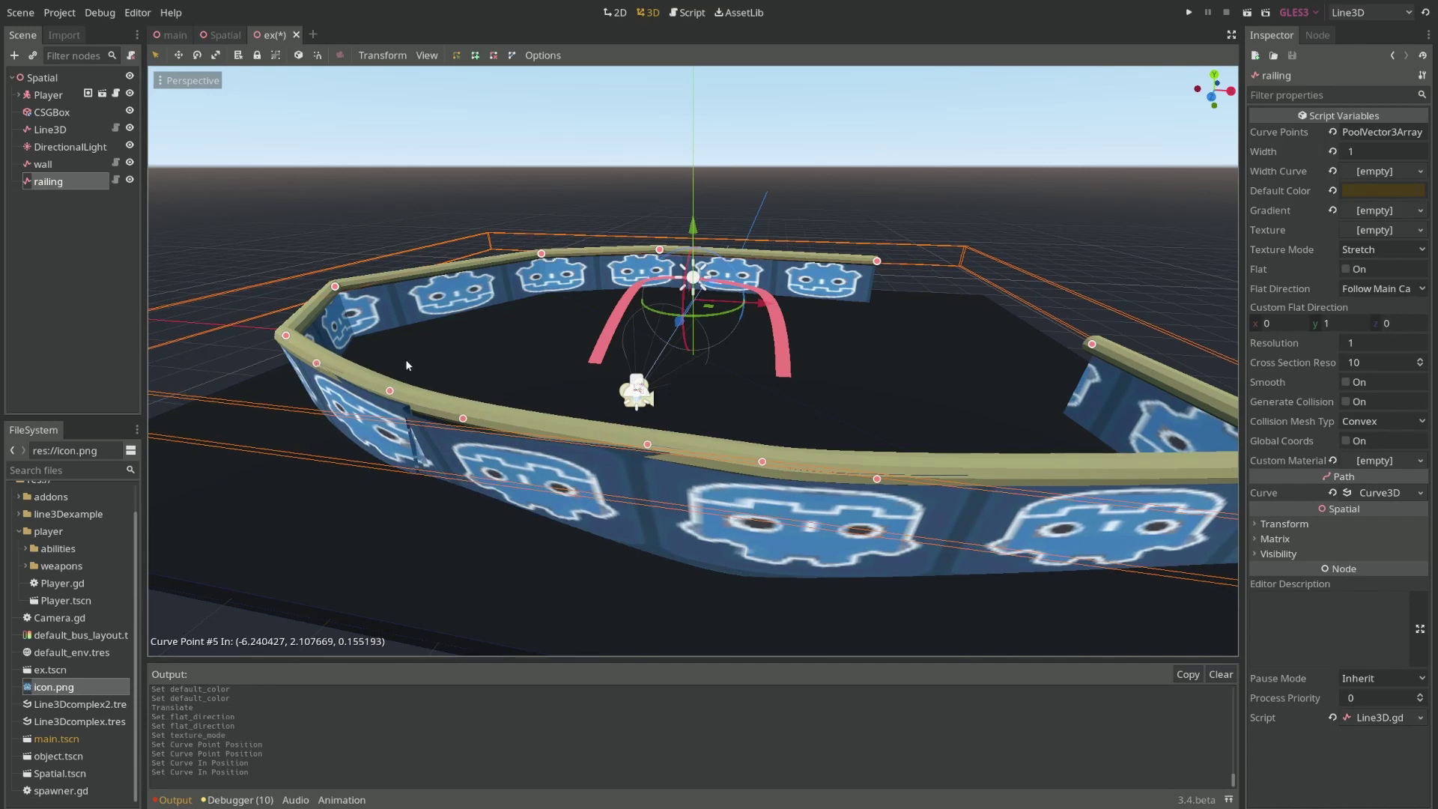
pyautogui.moveTo(358, 466)
pyautogui.mouseDown(button='middle')
pyautogui.moveTo(429, 472)
pyautogui.moveTo(254, 509)
pyautogui.moveTo(371, 478)
pyautogui.mouseUp(button='middle')
pyautogui.click(308, 456)
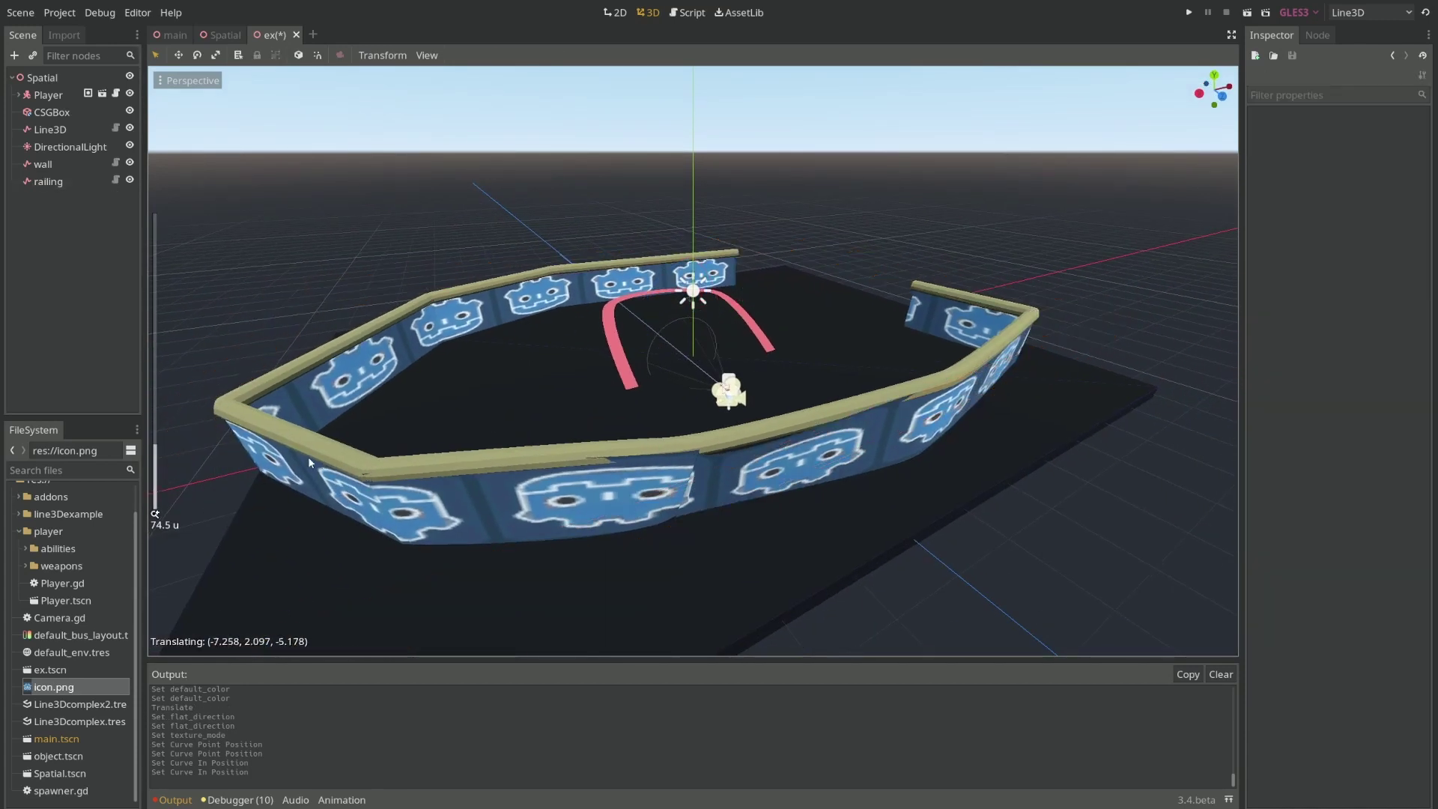
pyautogui.click(365, 474)
# Round the railing's remaining inner corners by pulling curve handles out of their points.
pyautogui.keyDown('shift'); pyautogui.moveTo(372, 473); pyautogui.dragTo(292, 442); pyautogui.keyUp('shift')
pyautogui.keyDown('shift'); pyautogui.moveTo(223, 407); pyautogui.dragTo(247, 386); pyautogui.keyUp('shift')
pyautogui.moveTo(247, 389); pyautogui.dragTo(360, 419, button='middle')
pyautogui.keyDown('shift'); pyautogui.moveTo(359, 493); pyautogui.dragTo(348, 430); pyautogui.keyUp('shift')
pyautogui.keyDown('shift'); pyautogui.moveTo(418, 348); pyautogui.dragTo(442, 337); pyautogui.keyUp('shift')
pyautogui.moveTo(442, 337); pyautogui.dragTo(651, 478, button='middle')
# Adjust the outgoing handles of the railing's curve points #3, #2 and #1 to smooth the bends.
pyautogui.moveTo(643, 491); pyautogui.dragTo(678, 459)
pyautogui.moveTo(678, 459); pyautogui.dragTo(719, 431, button='middle')
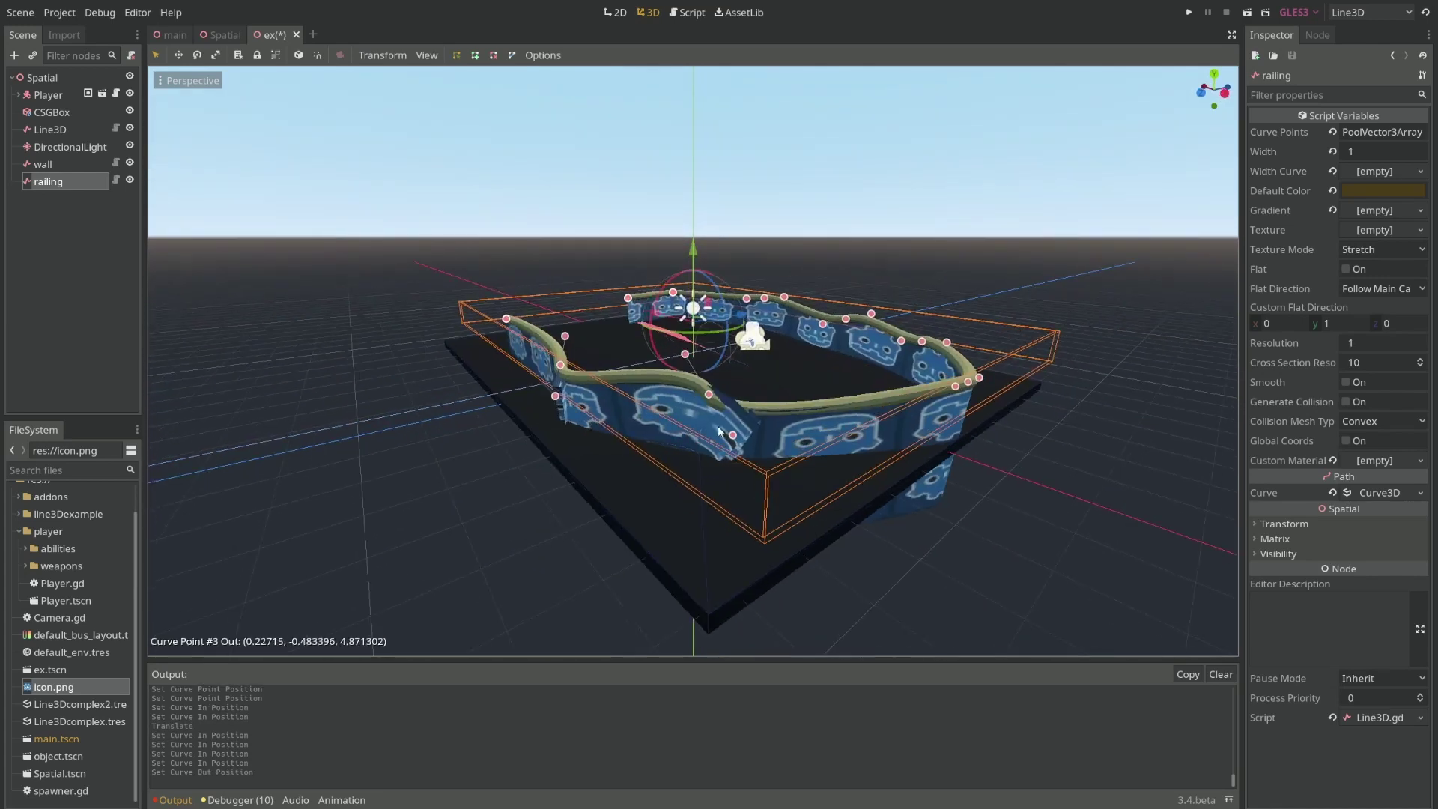
pyautogui.moveTo(732, 438); pyautogui.dragTo(766, 404)
pyautogui.moveTo(613, 414); pyautogui.dragTo(694, 400, button='middle')
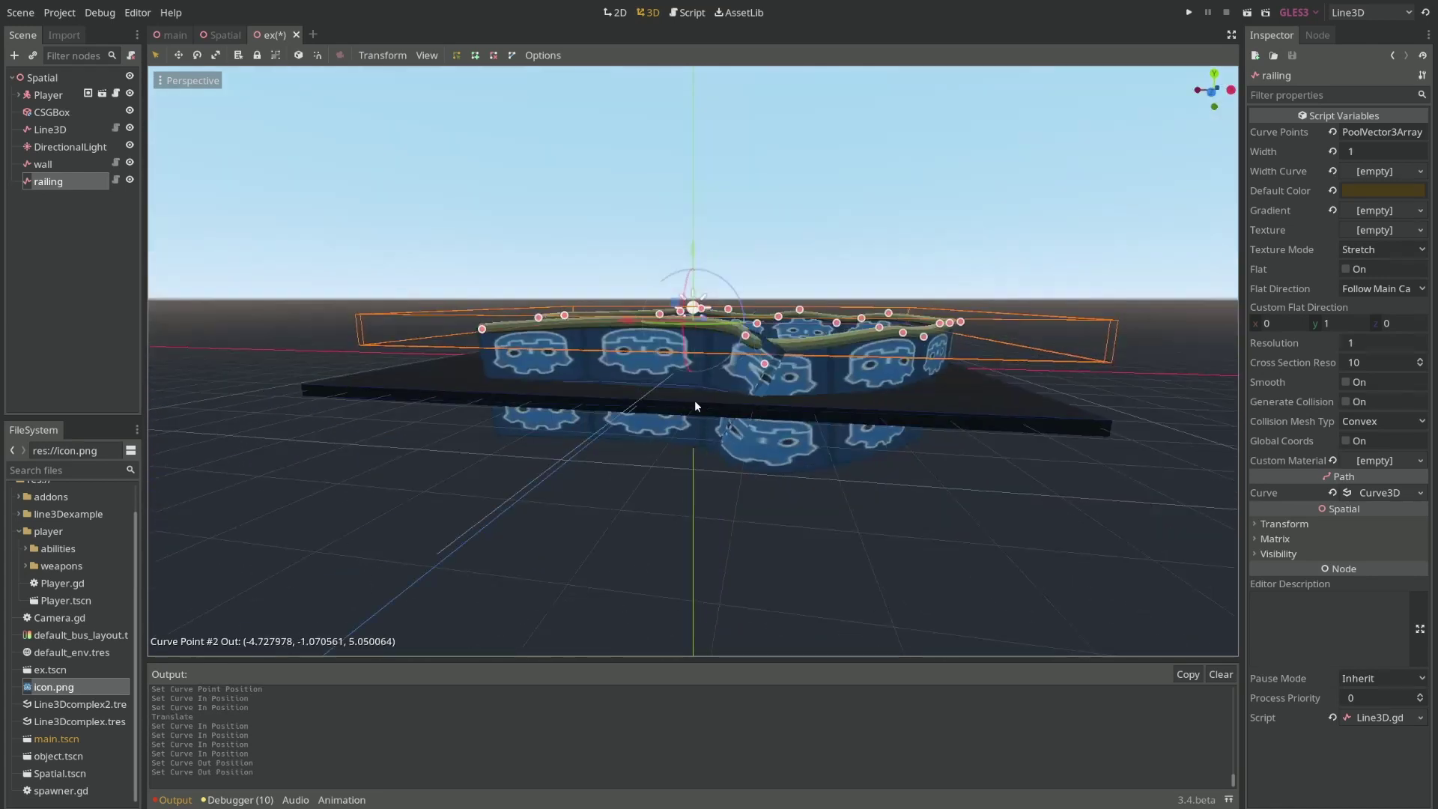
pyautogui.moveTo(803, 364); pyautogui.dragTo(758, 332)
pyautogui.moveTo(644, 371); pyautogui.dragTo(963, 367, button='middle')
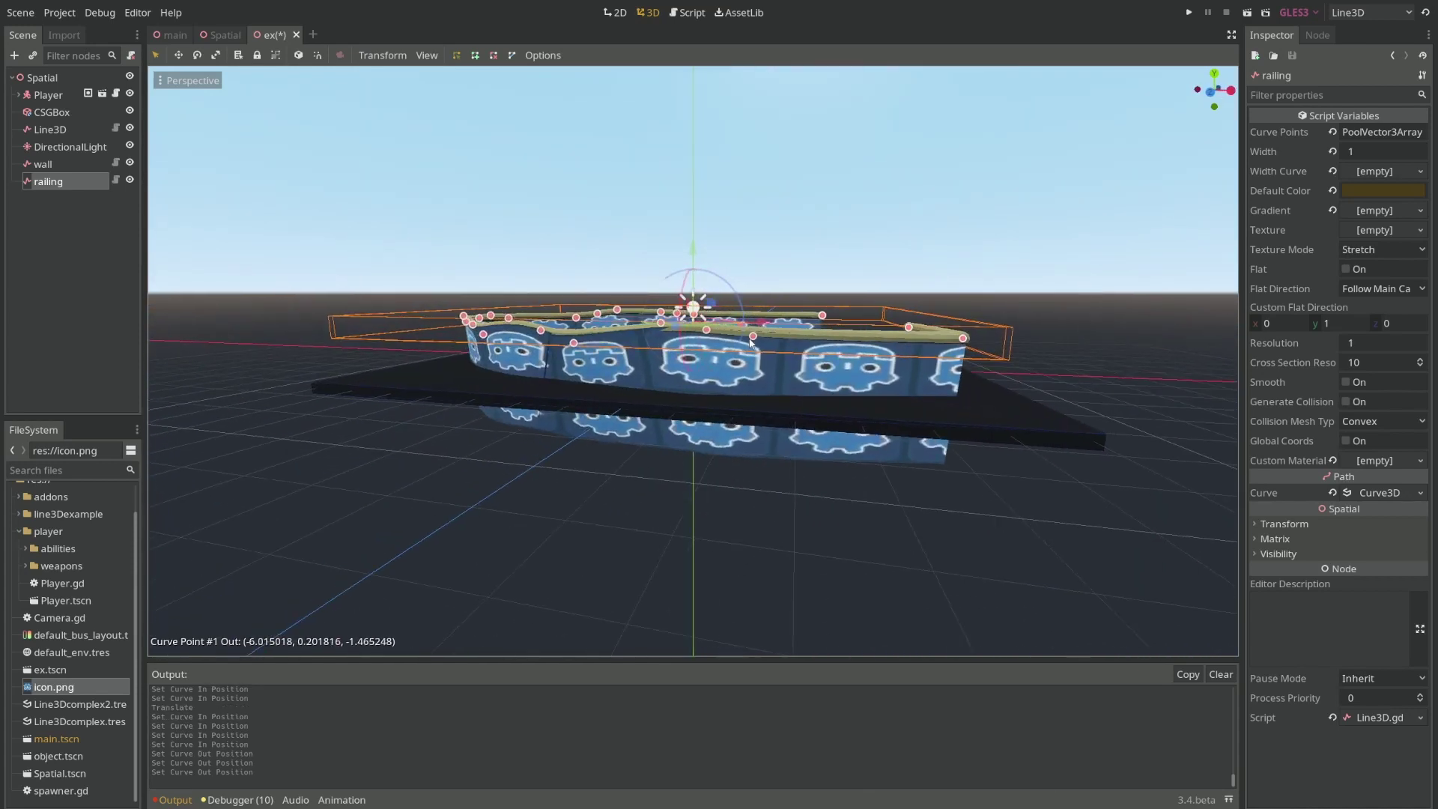
# Adjust the outgoing handles of the railing's curve points #6, #5 and #4 to even out the curve.
pyautogui.moveTo(761, 358); pyautogui.dragTo(741, 339)
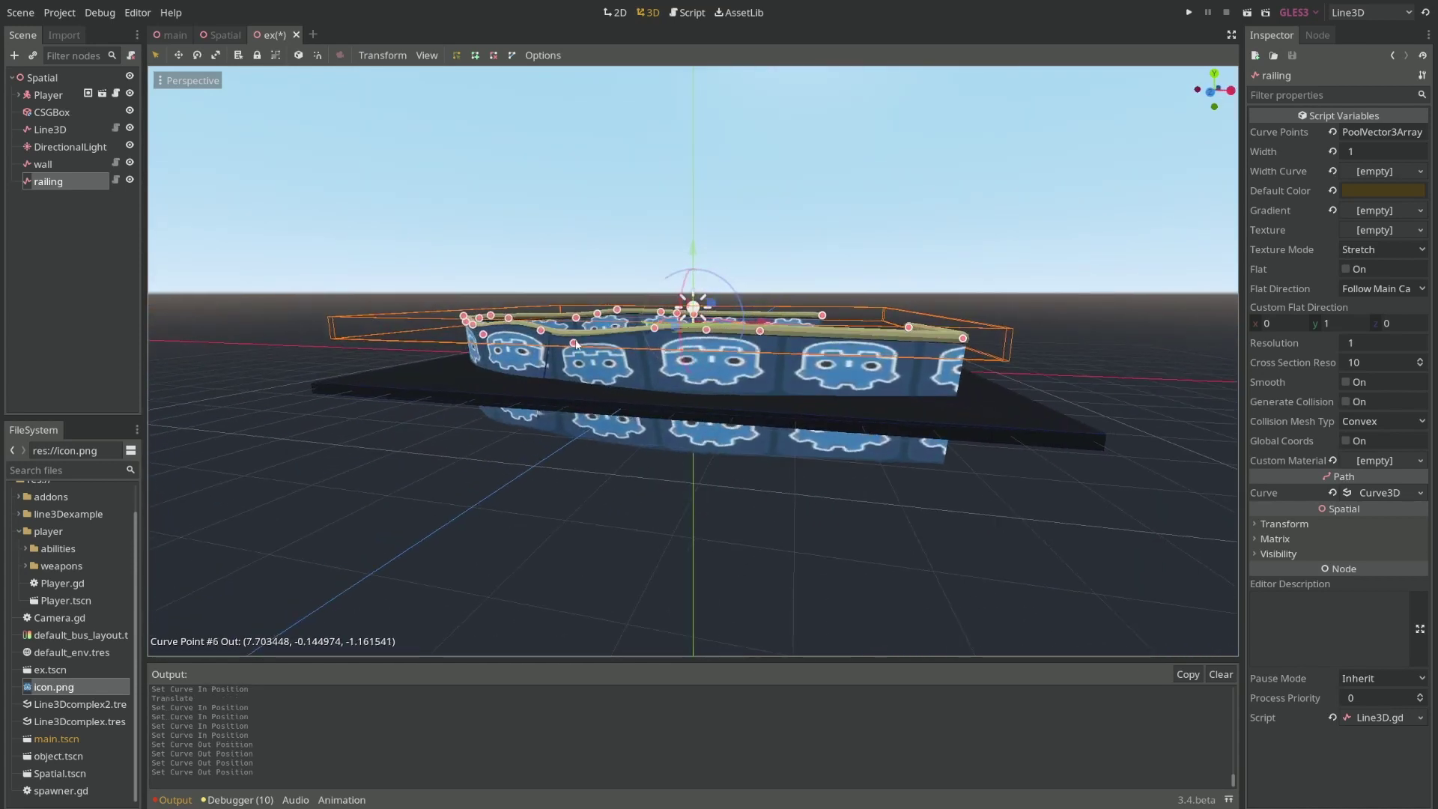
pyautogui.moveTo(575, 344); pyautogui.dragTo(590, 330)
pyautogui.moveTo(574, 371); pyautogui.dragTo(680, 393, button='middle')
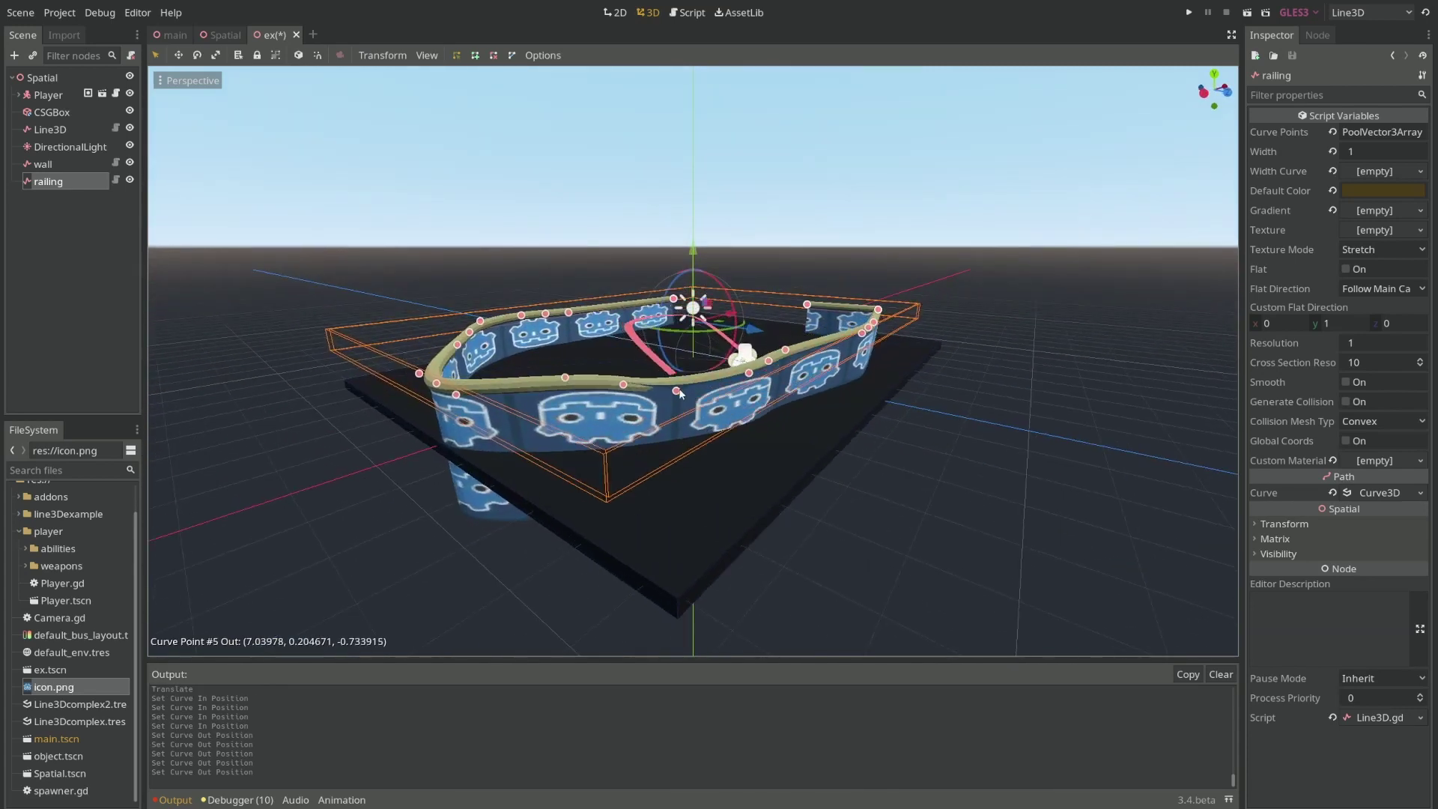
pyautogui.moveTo(678, 390); pyautogui.dragTo(680, 379)
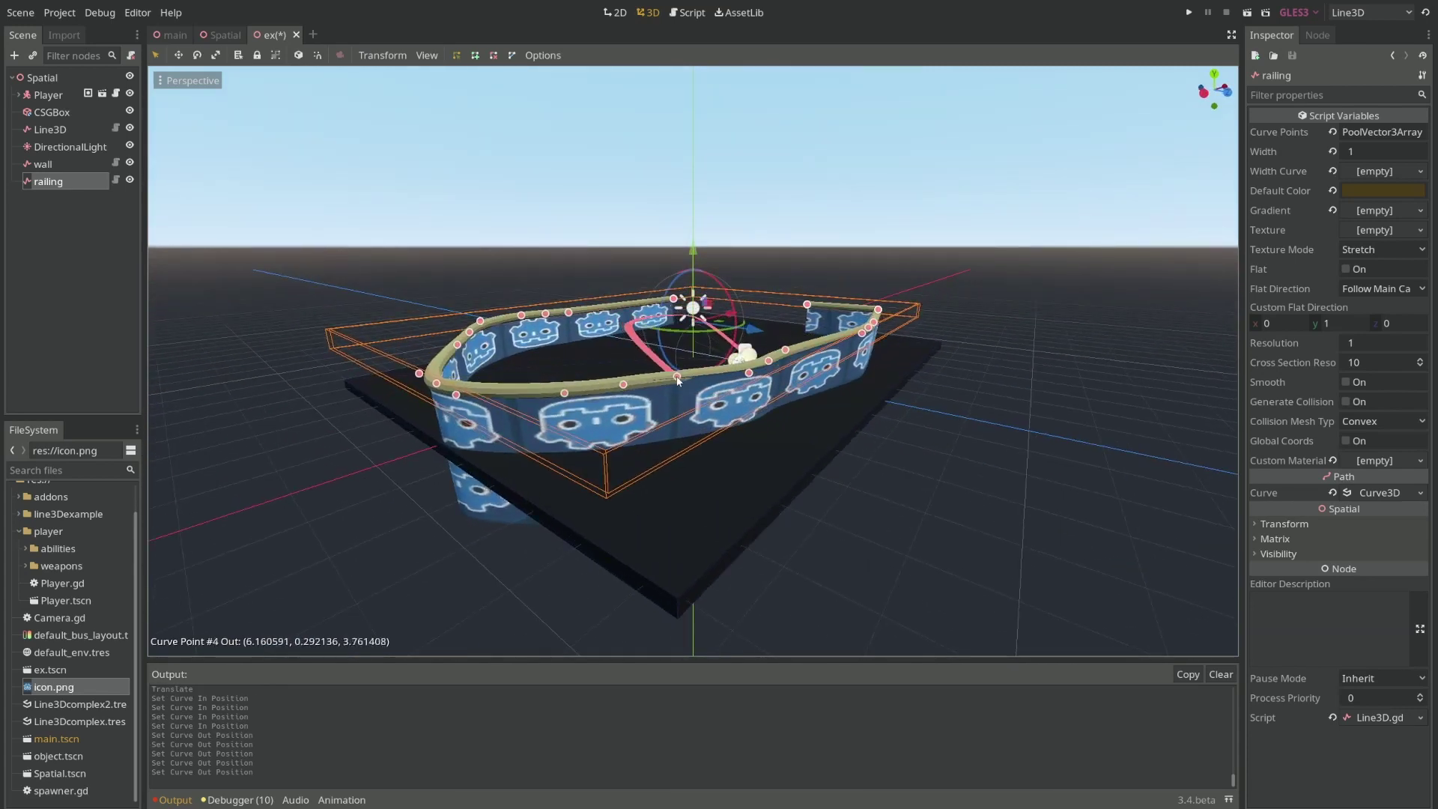
pyautogui.scroll(3, 705, 402)
pyautogui.moveTo(706, 403); pyautogui.dragTo(472, 468, button='middle')
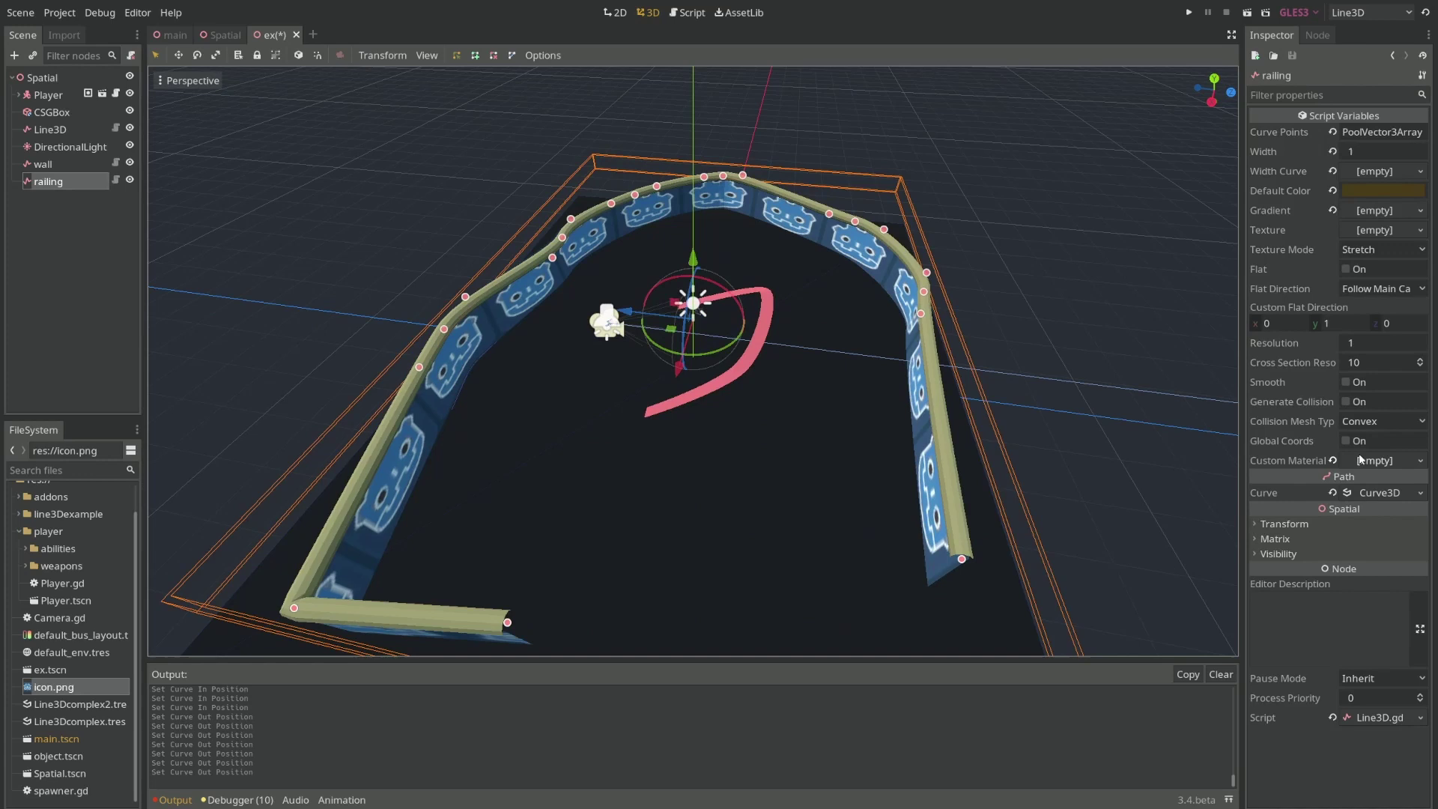
# Enable collision mesh generation for both the railing and the wall.
pyautogui.click(1348, 403)
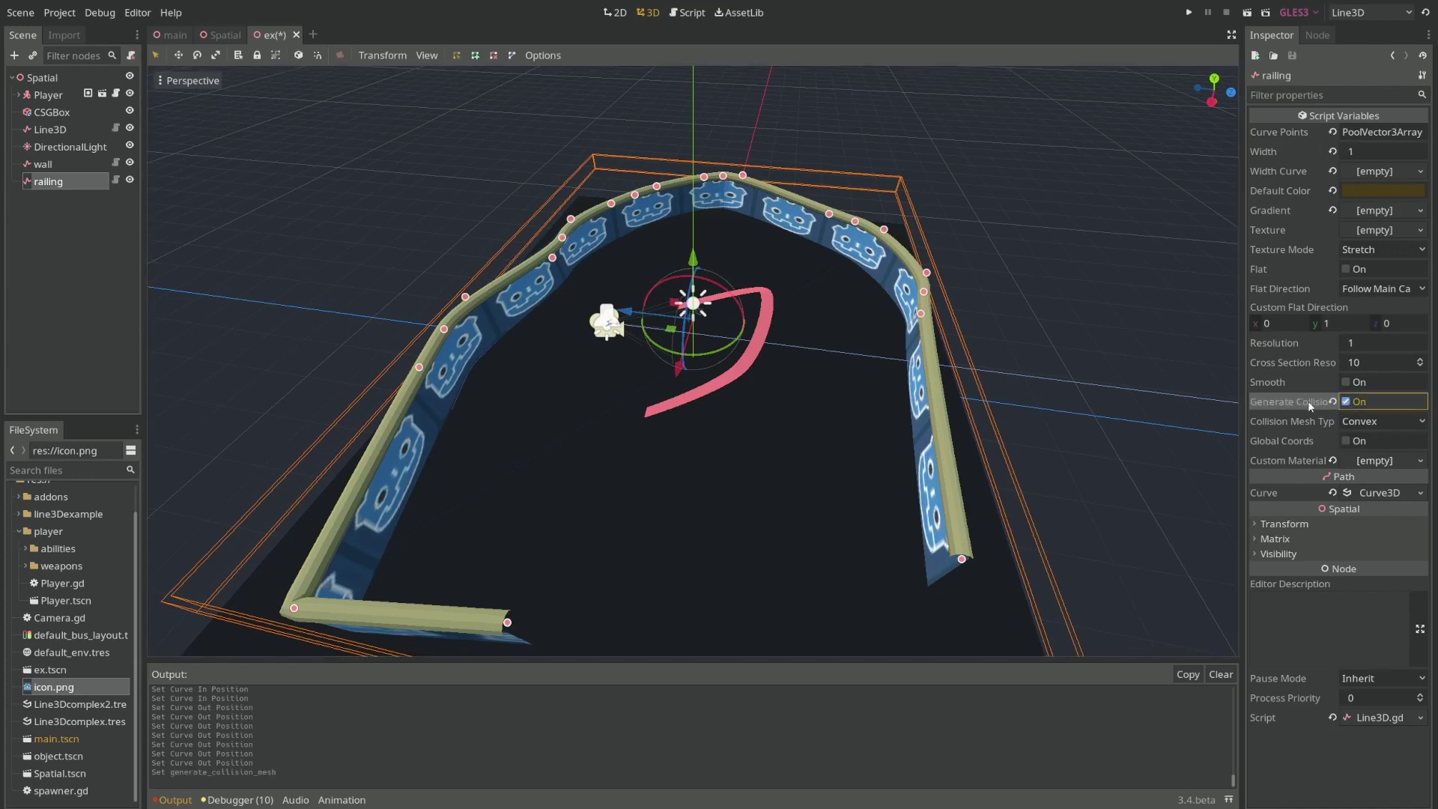
pyautogui.click(45, 164)
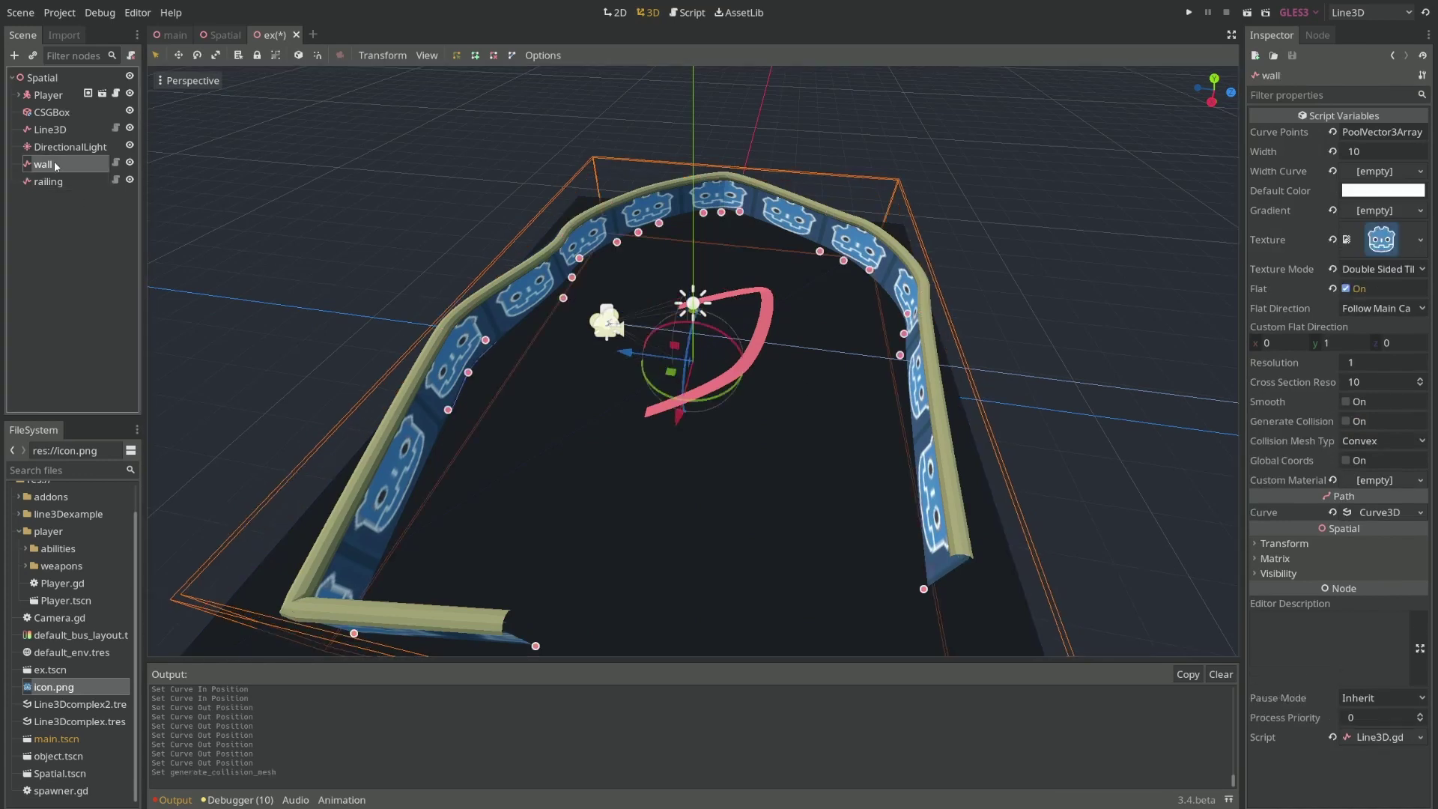
pyautogui.click(1347, 421)
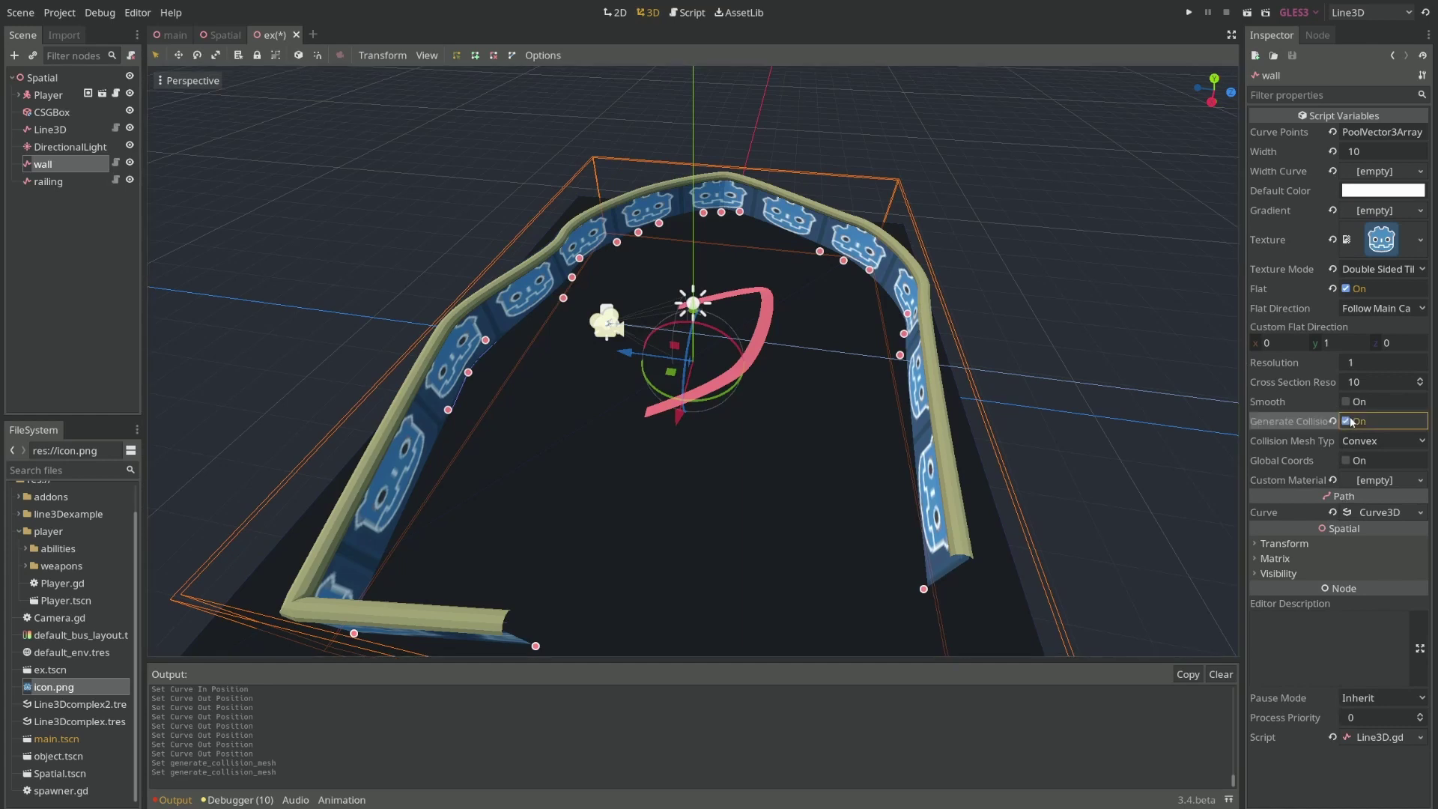
# Set the railing's collision mesh type to Concave.
pyautogui.click(48, 181)
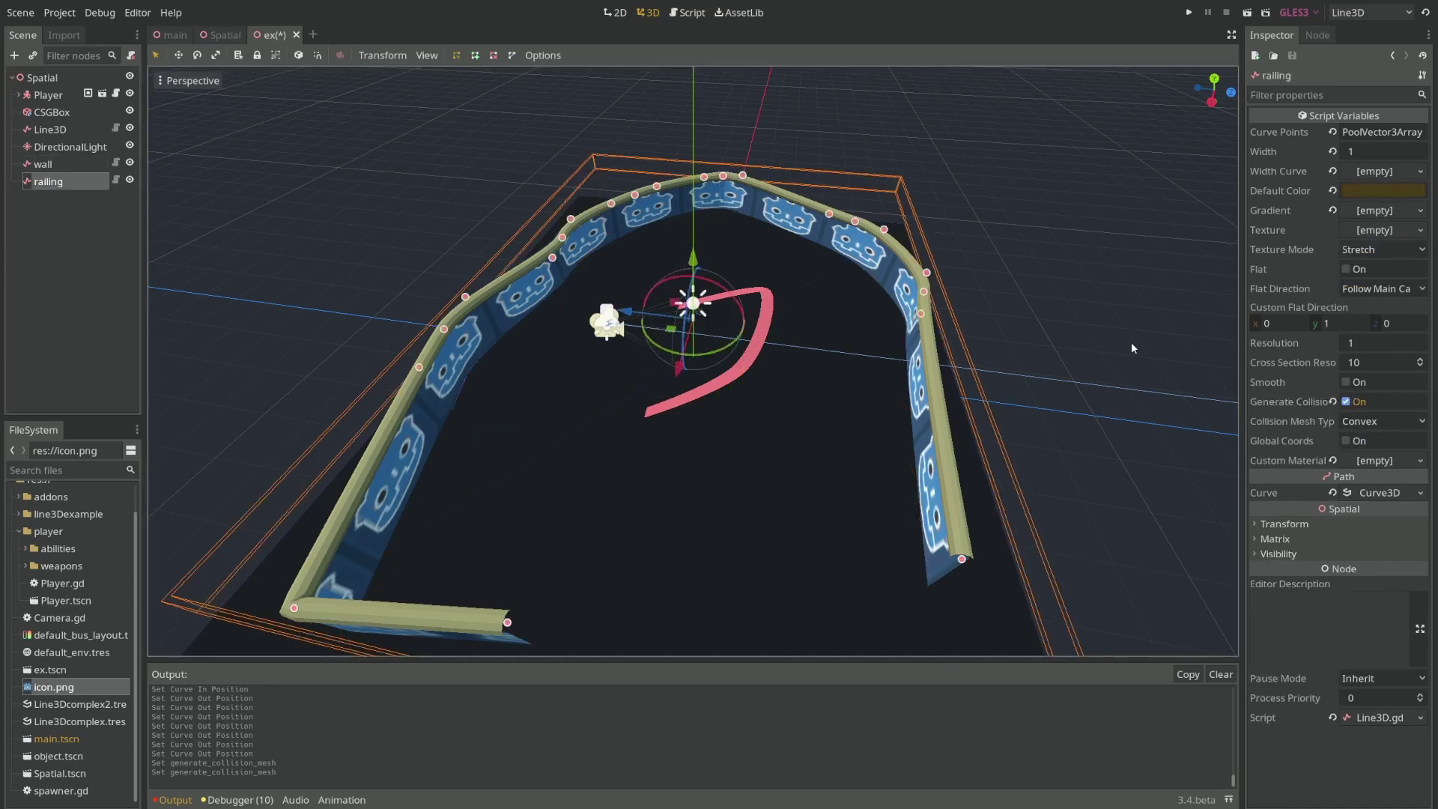
pyautogui.click(1362, 421)
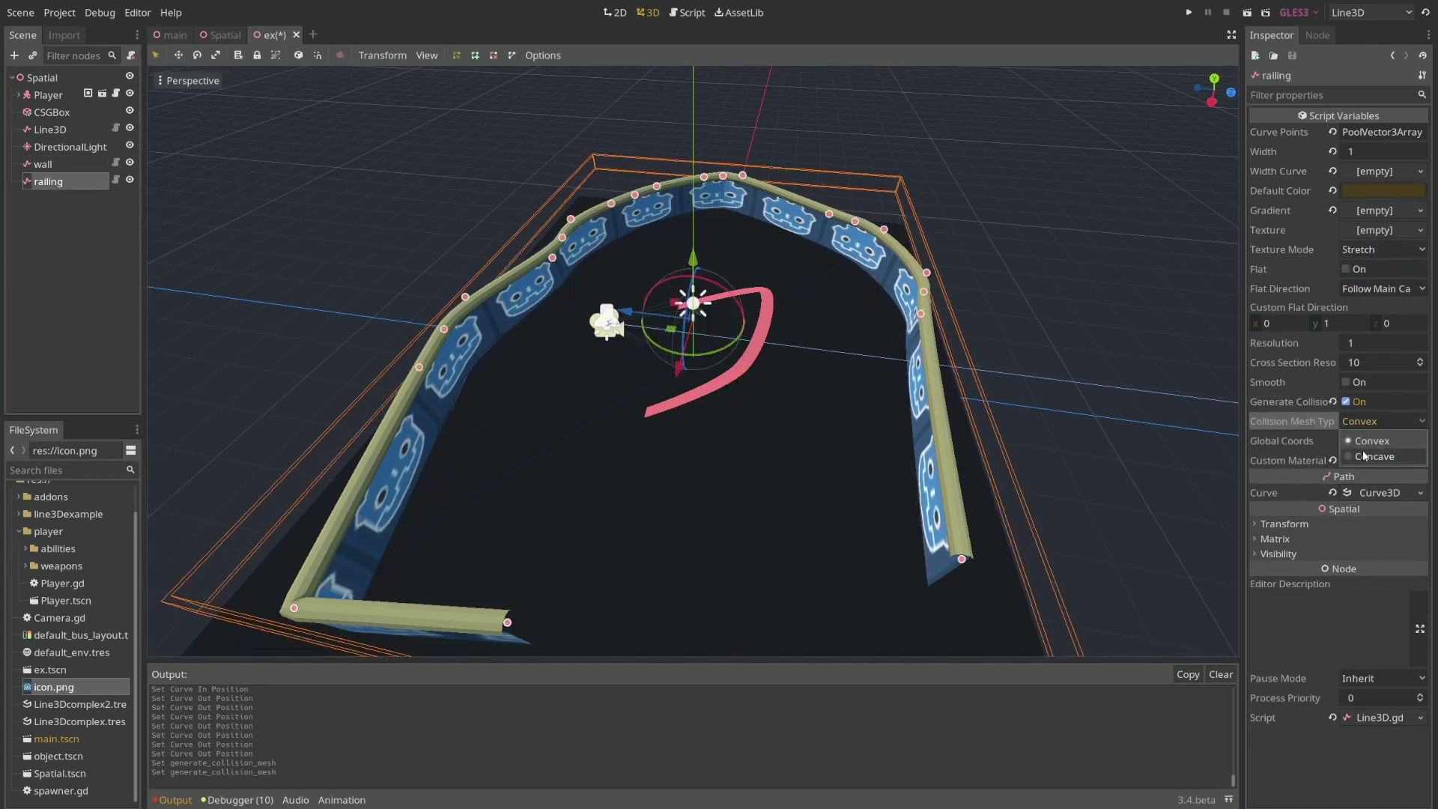
pyautogui.click(1364, 457)
pyautogui.moveTo(517, 389); pyautogui.dragTo(483, 354, button='middle')
pyautogui.moveTo(482, 287); pyautogui.dragTo(421, 333, button='middle')
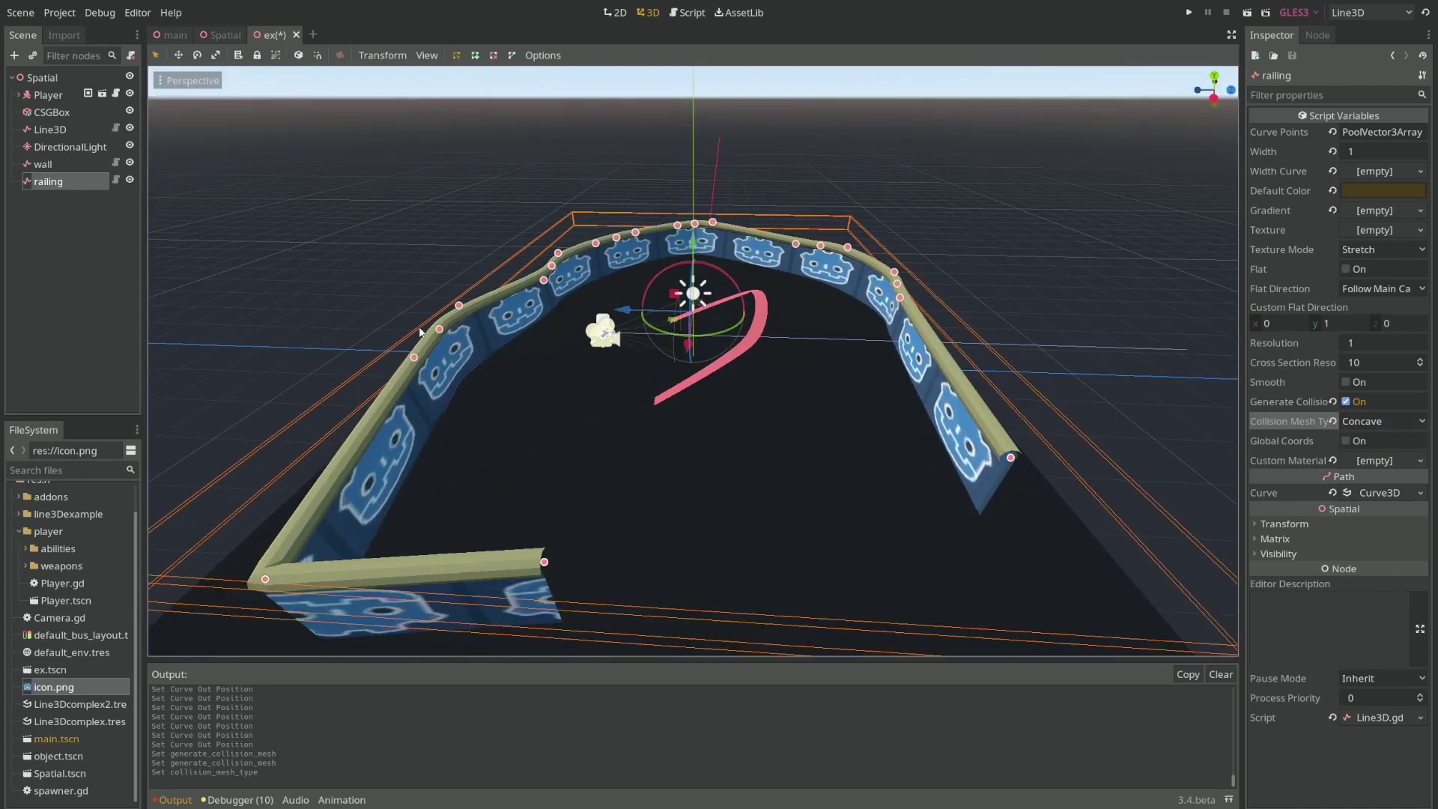
pyautogui.moveTo(579, 312); pyautogui.dragTo(603, 361, button='middle')
pyautogui.scroll(6, 604, 361)
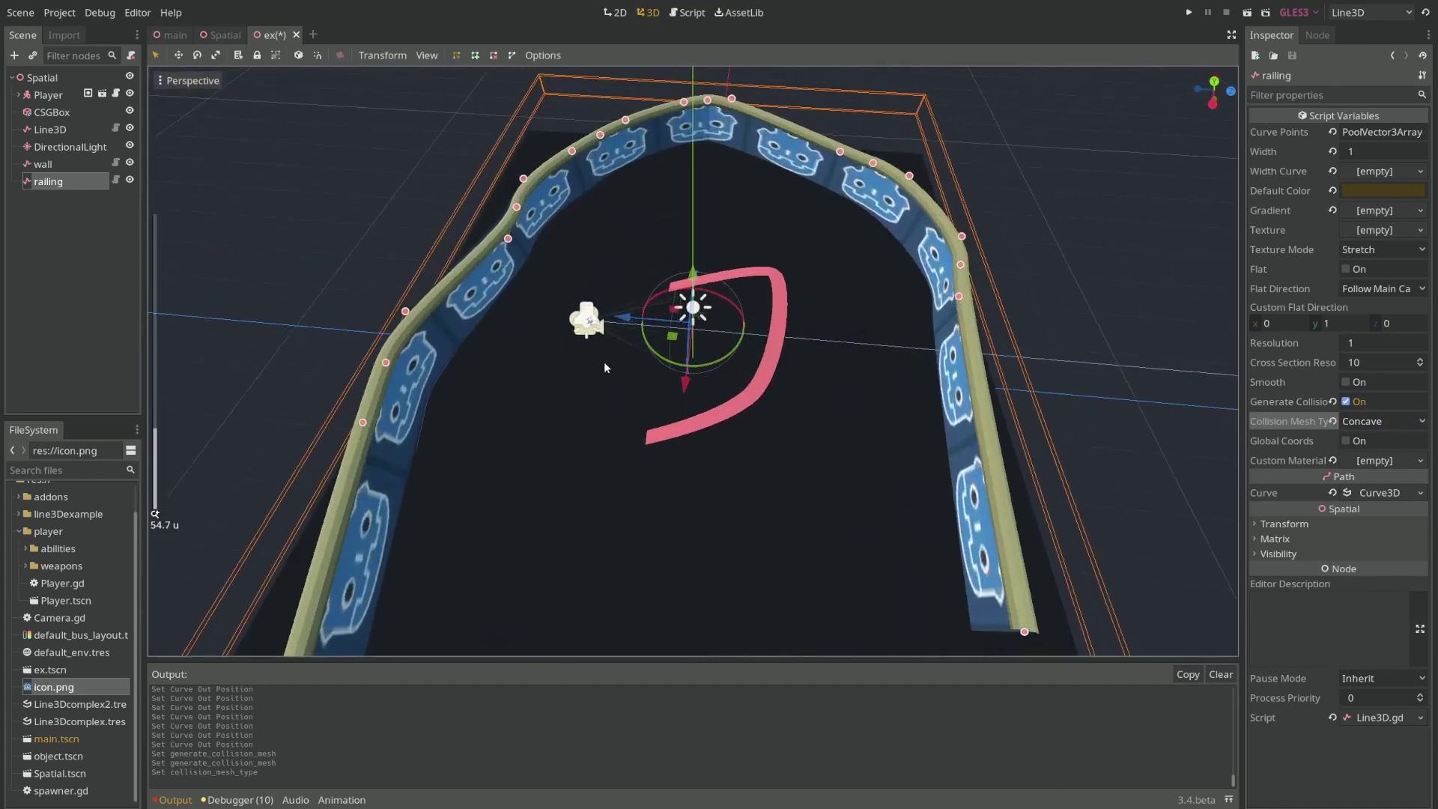
pyautogui.scroll(-5, 513, 388)
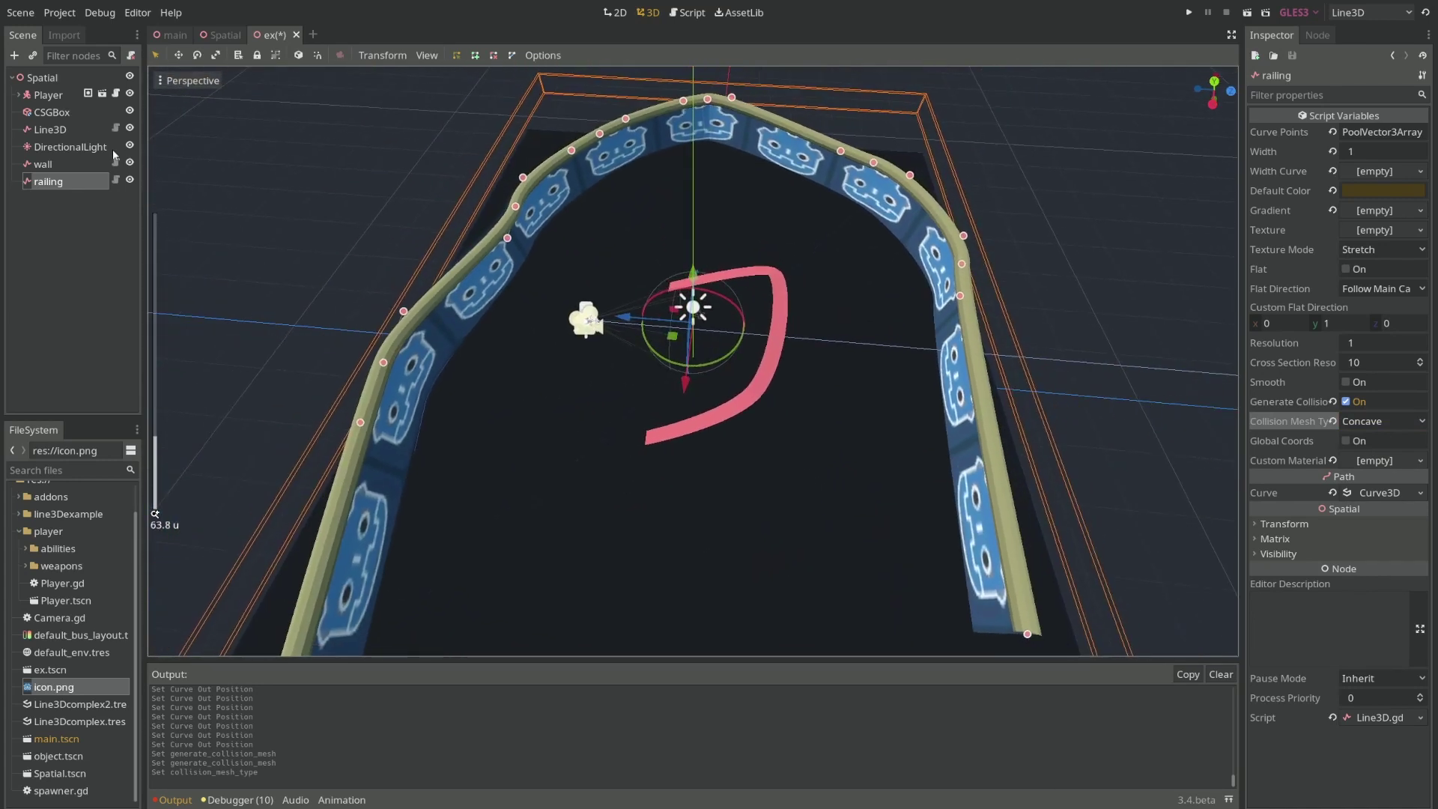
# Add another Line3D node under the Spatial root and place two curve points for a straight ramp up to the railing.
pyautogui.rightClick(53, 78)
pyautogui.click(87, 94)
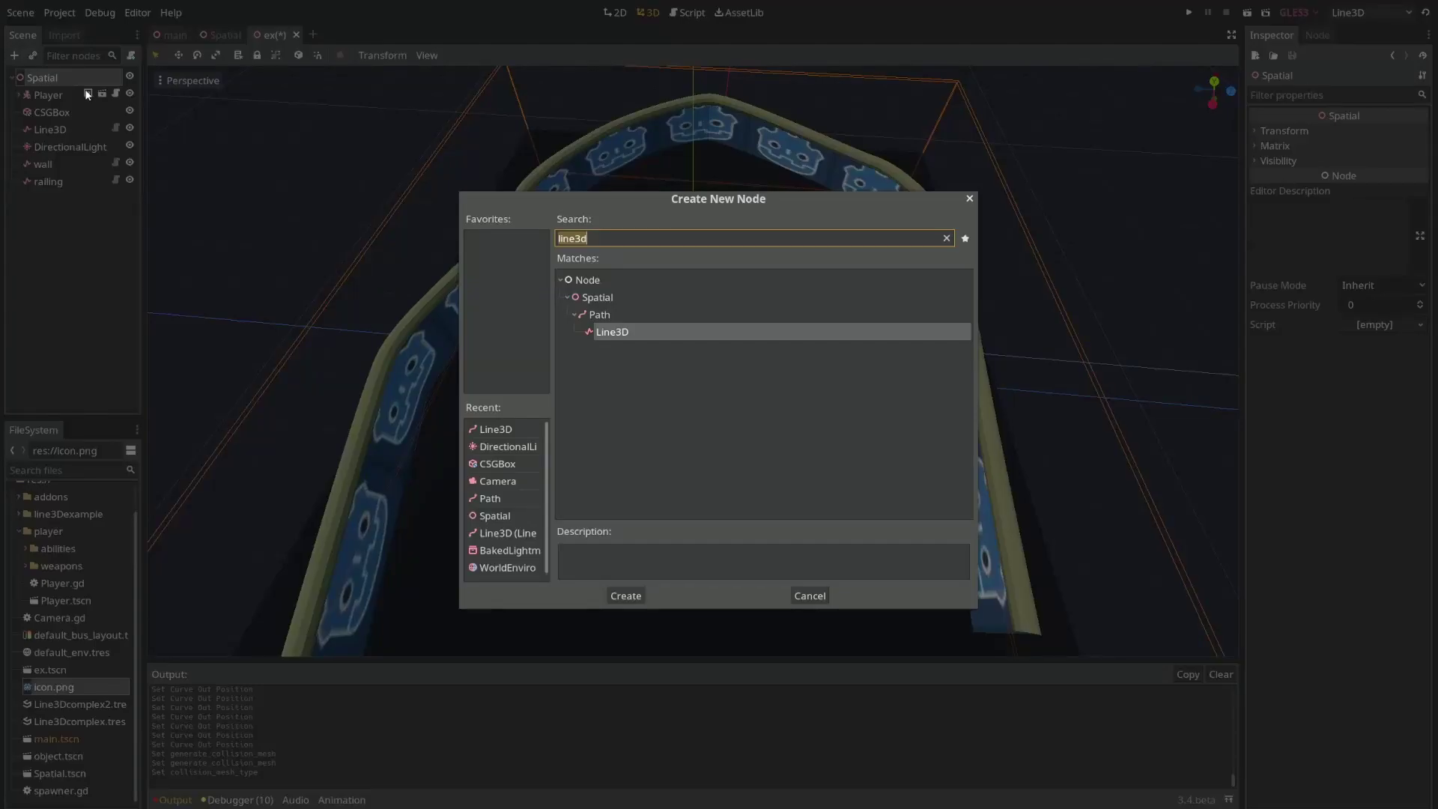
pyautogui.press('Return')
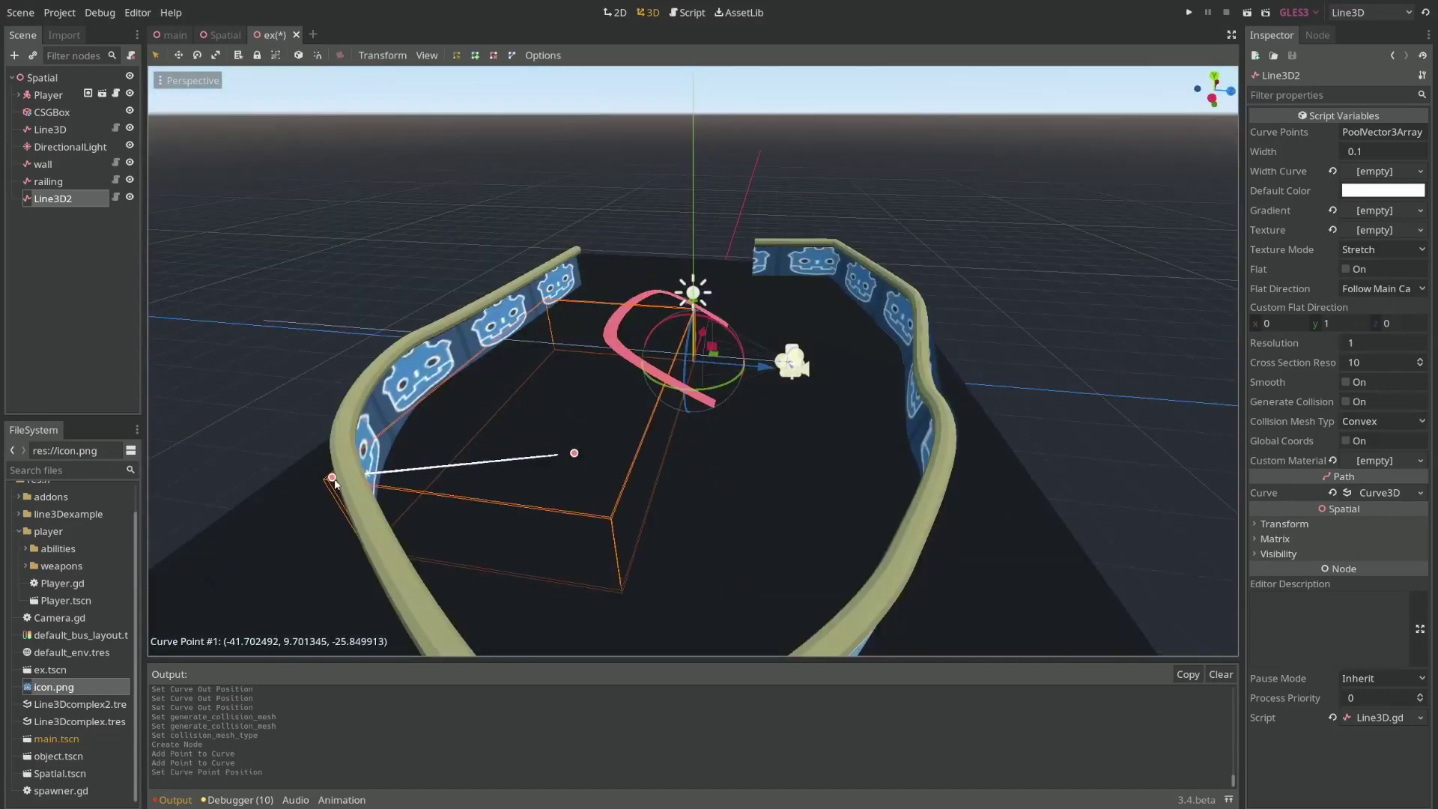
# Make the straight ramp flat with width 2 and a Custom flat direction, and enable its collision mesh generation.
pyautogui.click(1346, 269)
pyautogui.click(1382, 288)
pyautogui.click(1358, 324)
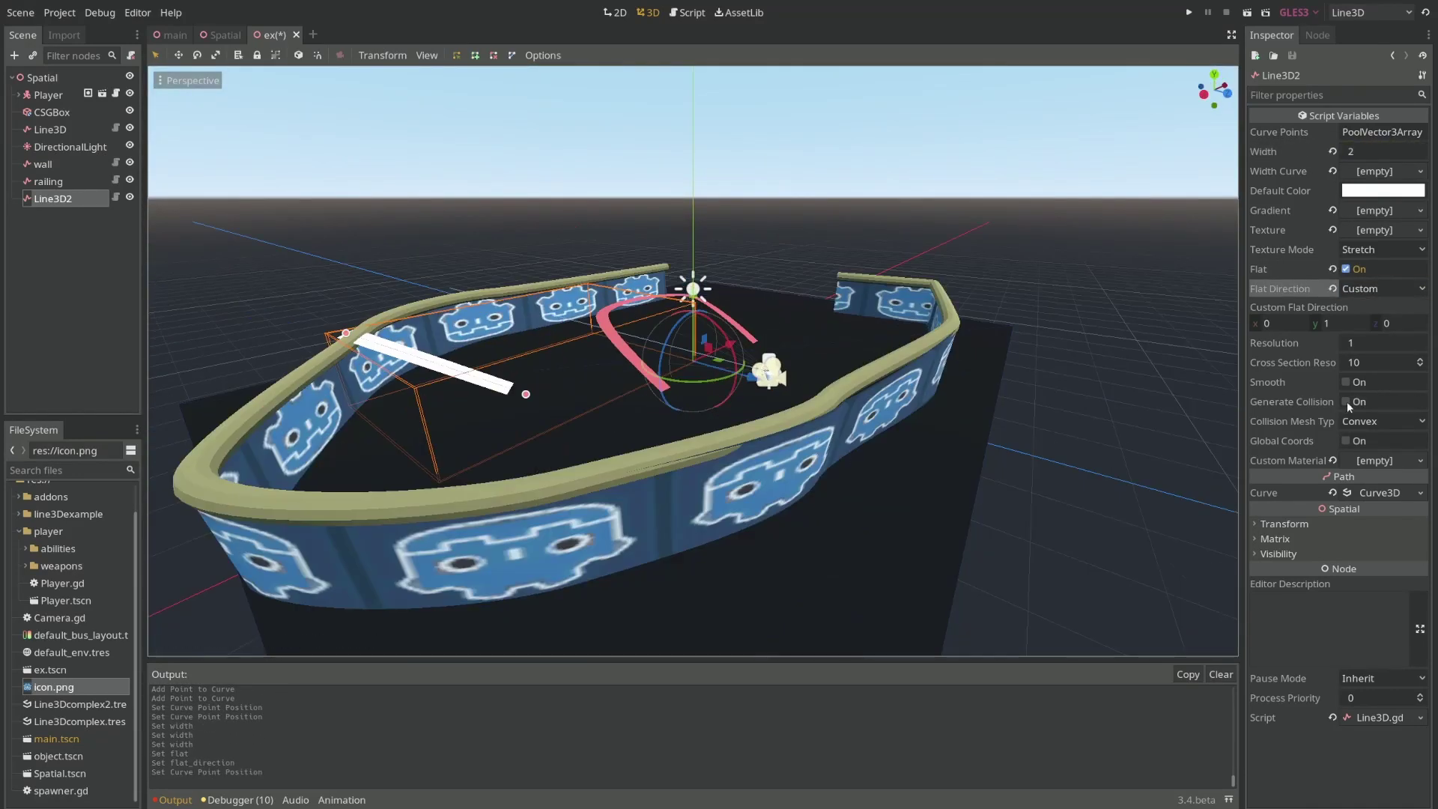
pyautogui.click(1346, 401)
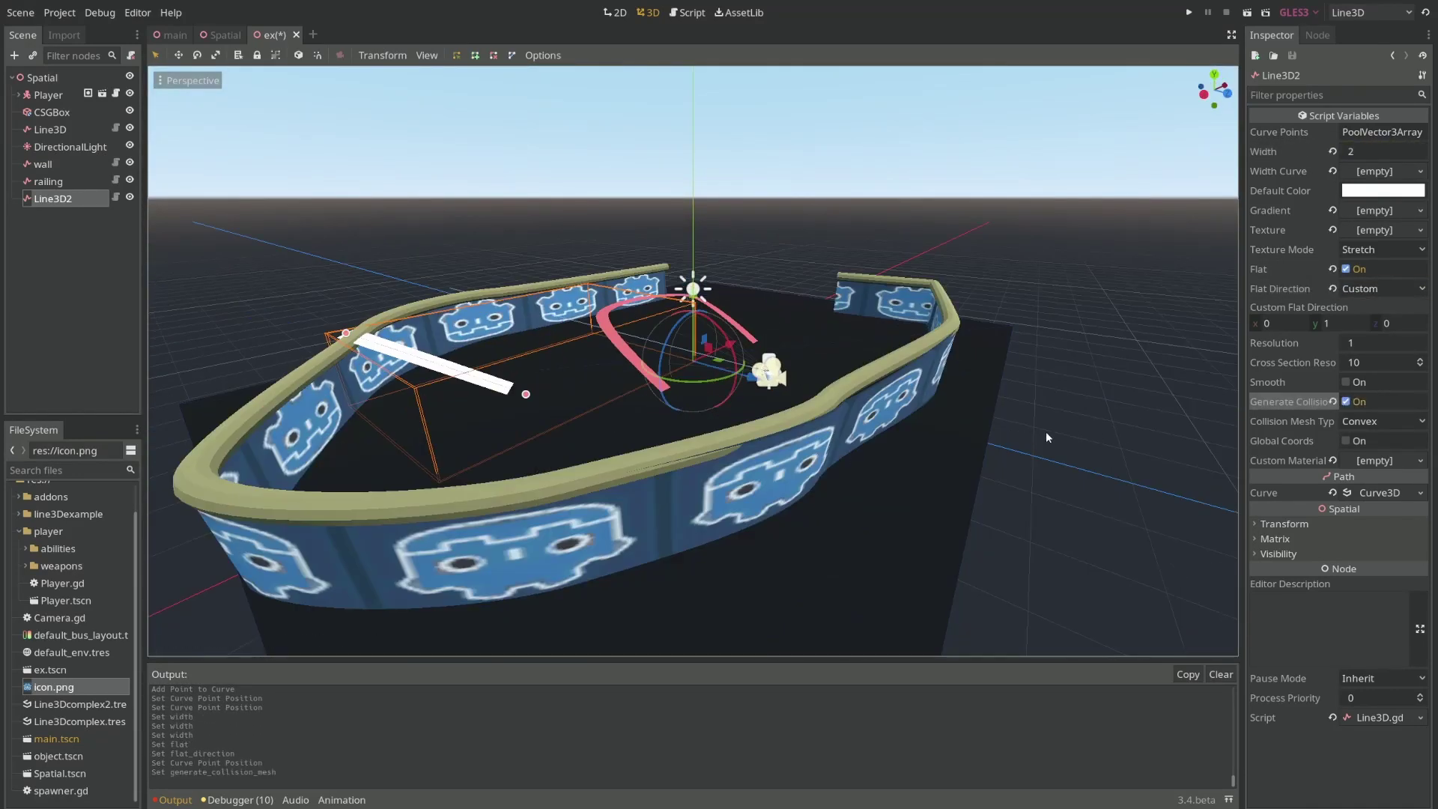
# Save the scene, run it, walk up the straight ramp onto the railing to test the collisions, and end the run.
pyautogui.moveTo(1046, 431); pyautogui.dragTo(717, 422, button='middle')
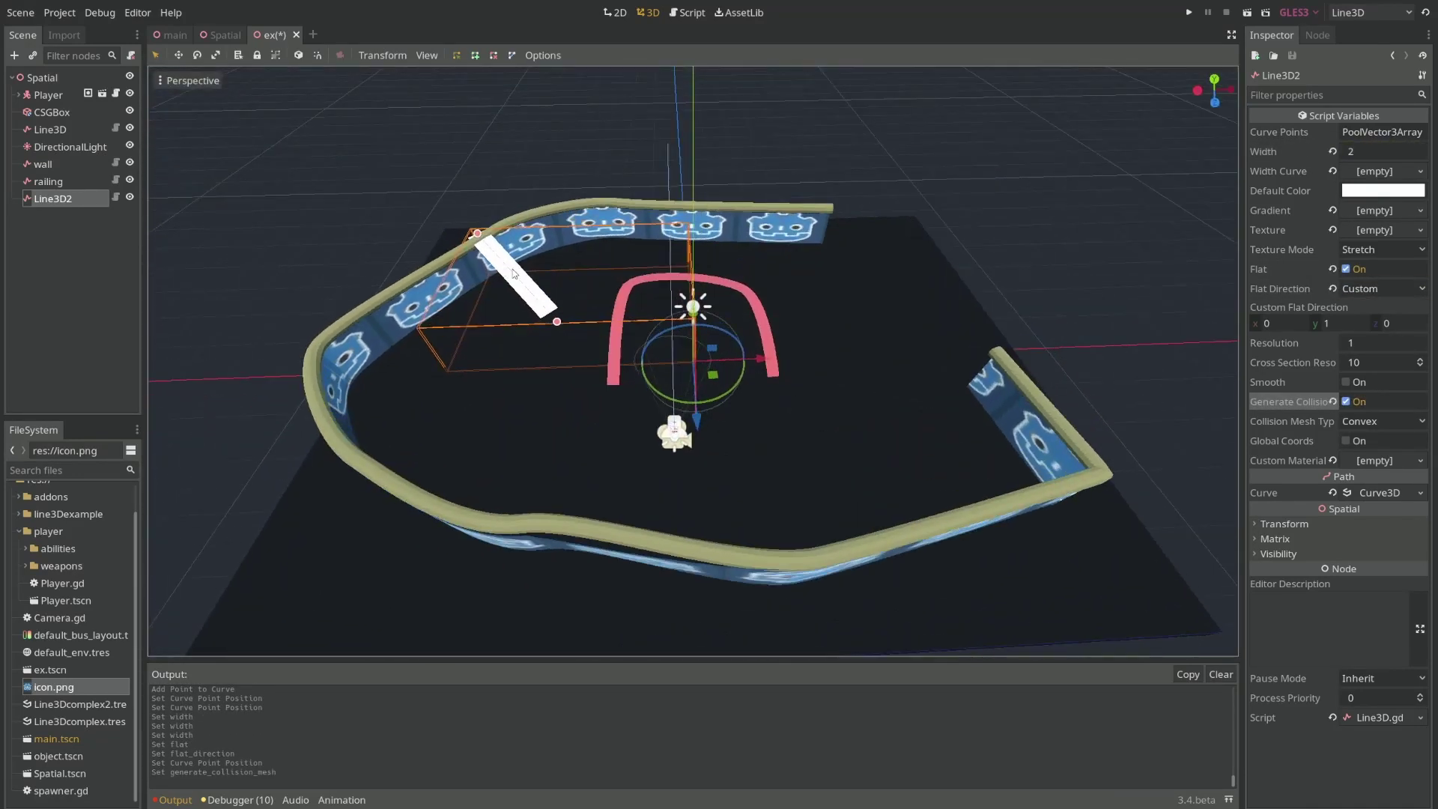
pyautogui.moveTo(515, 273); pyautogui.dragTo(610, 249, button='middle')
pyautogui.moveTo(478, 419); pyautogui.dragTo(504, 332, button='middle')
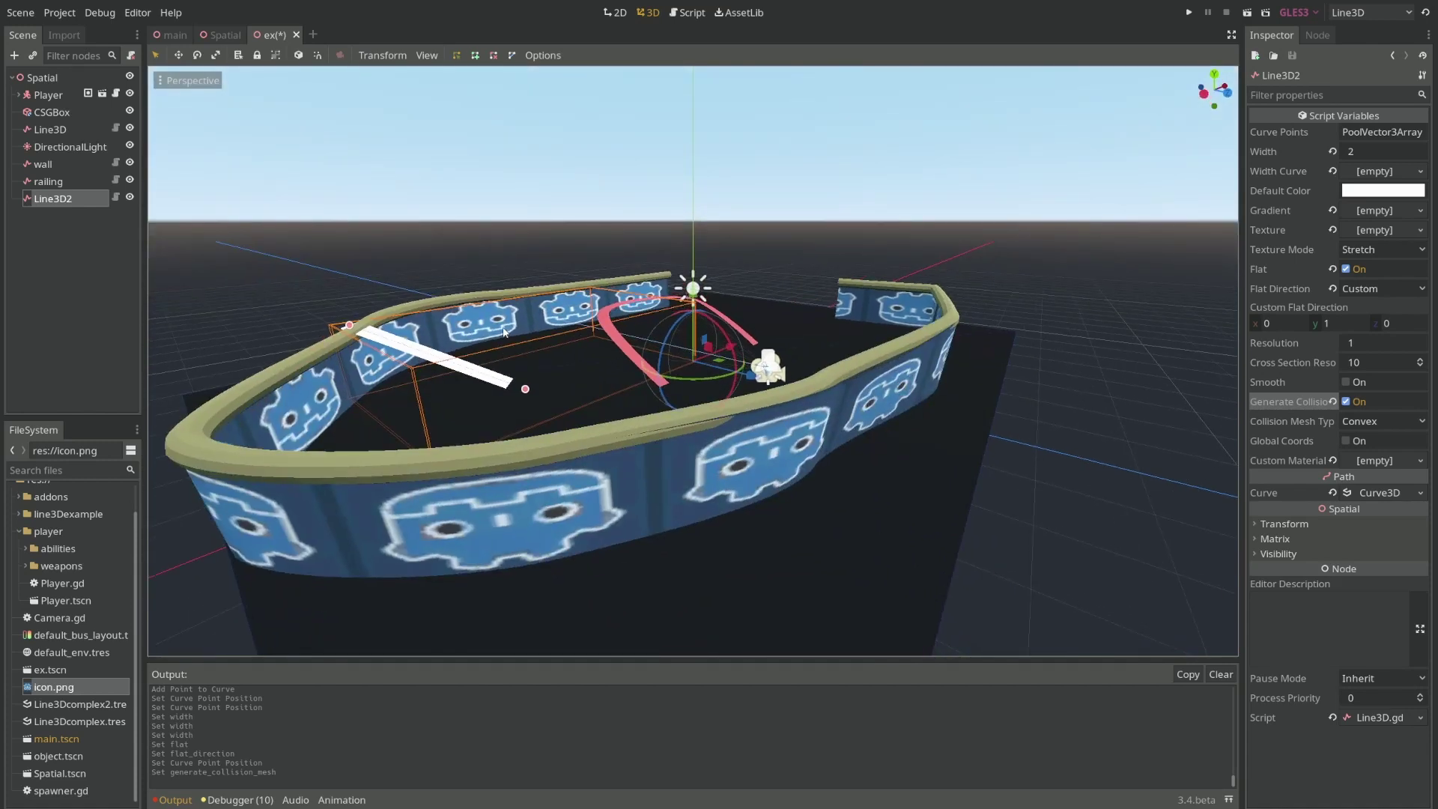
pyautogui.hotkey('ctrl', 's')
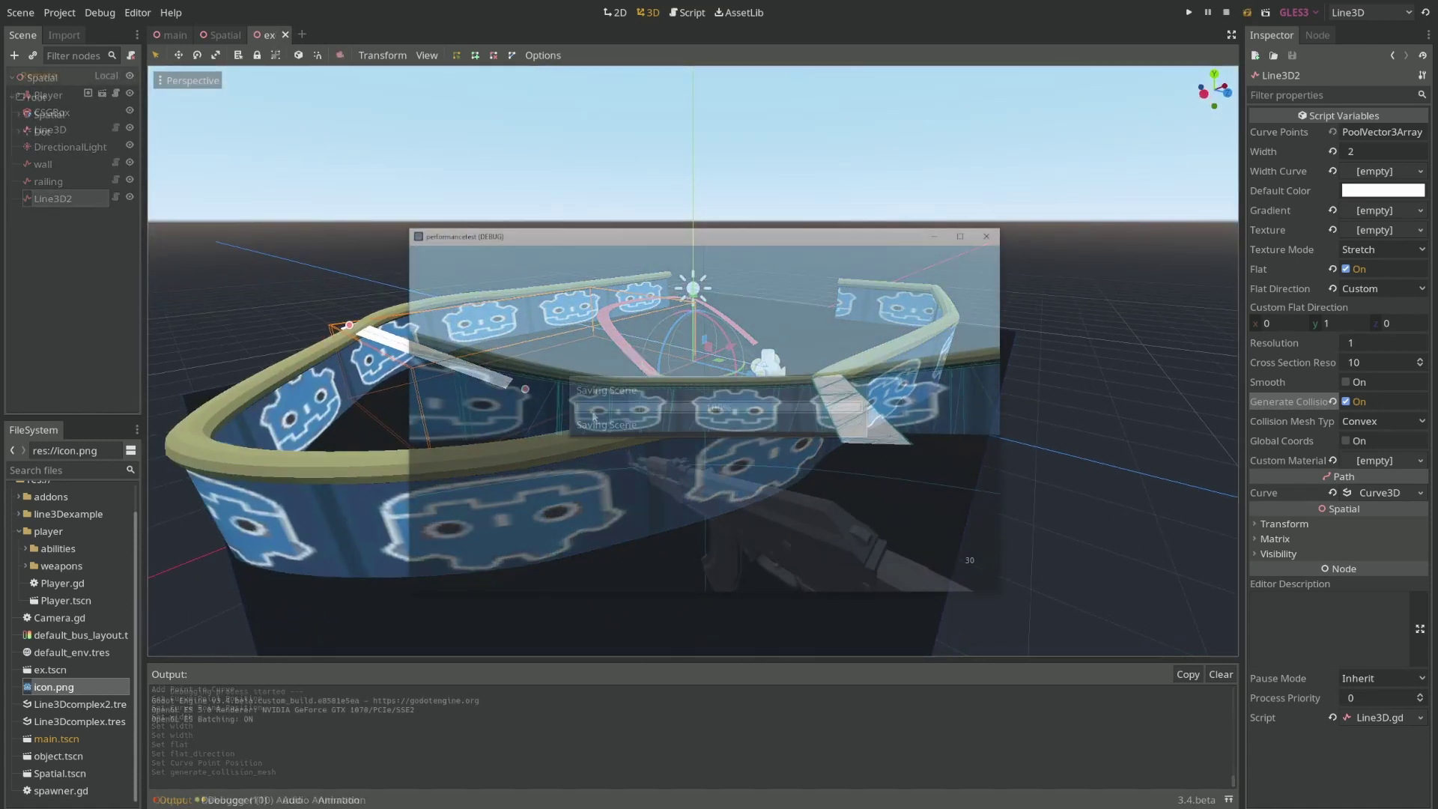
pyautogui.press('w')
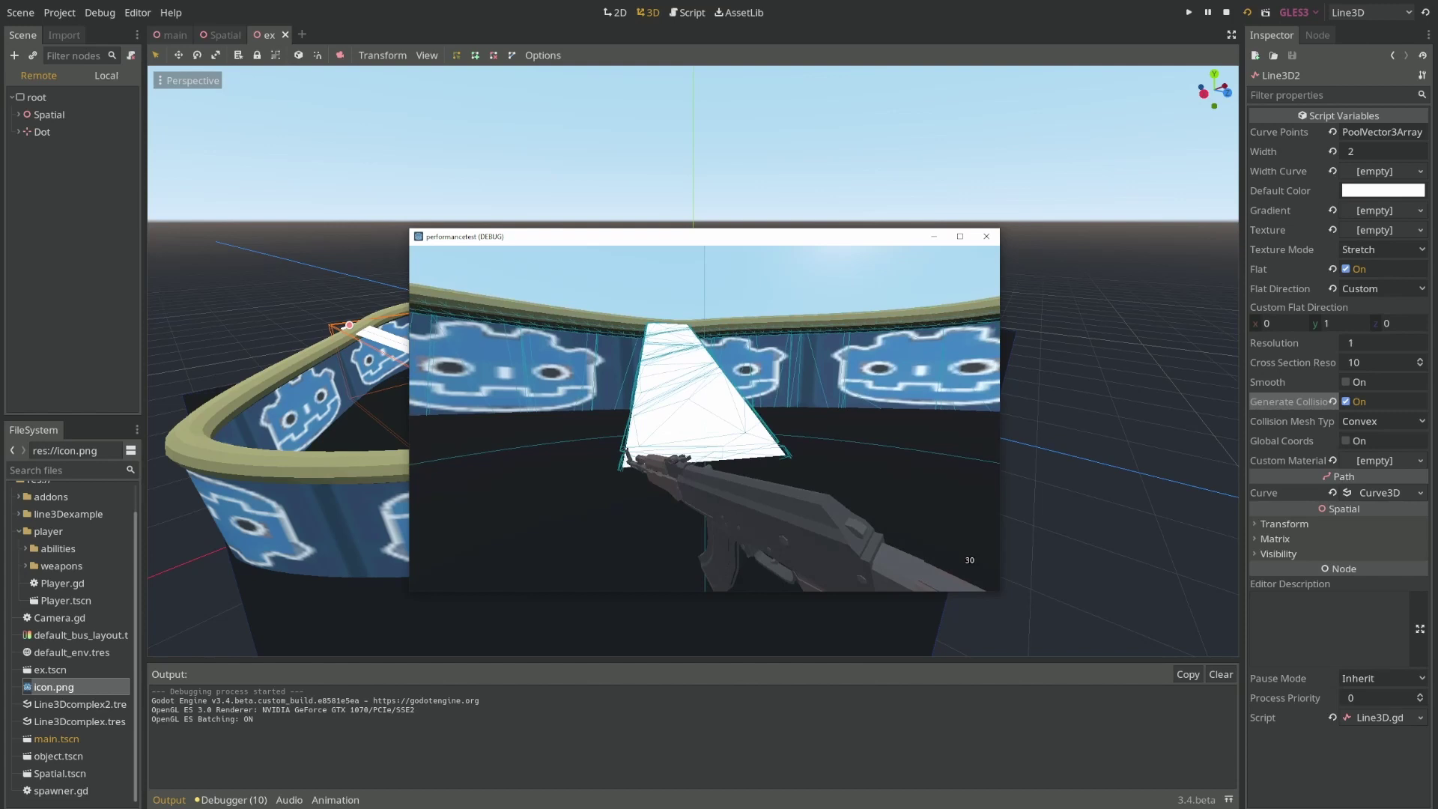
pyautogui.press('w')
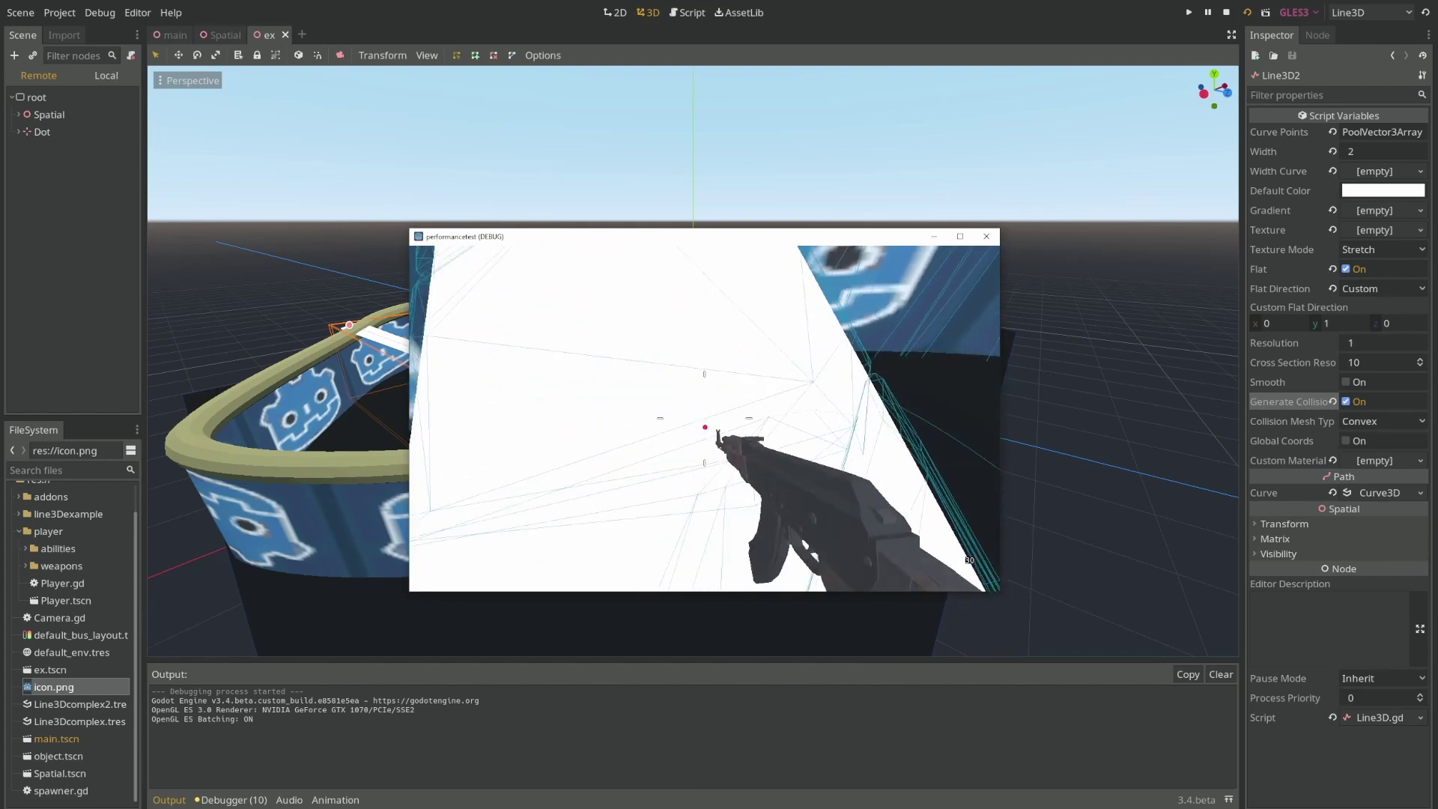
pyautogui.press('w')
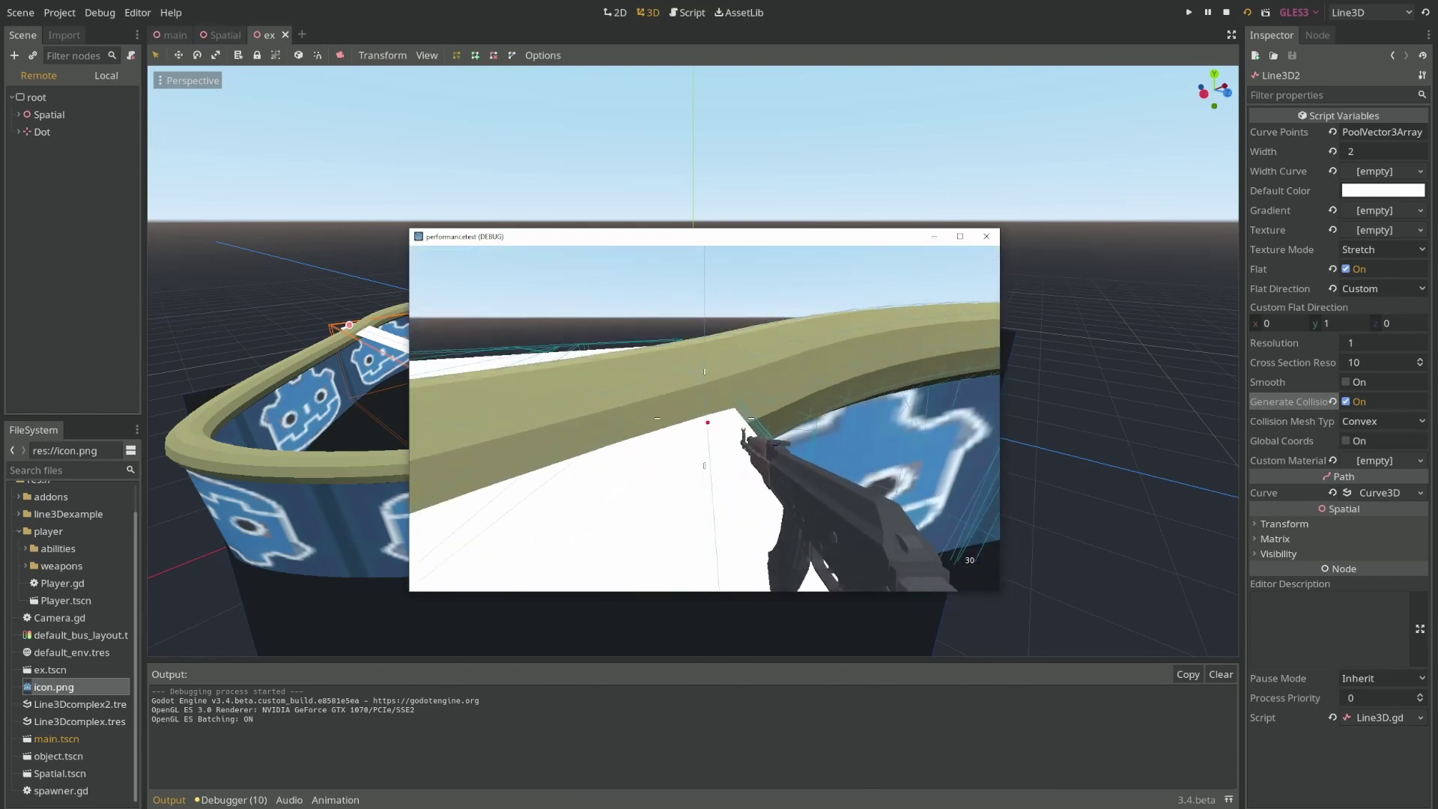
pyautogui.press('w')
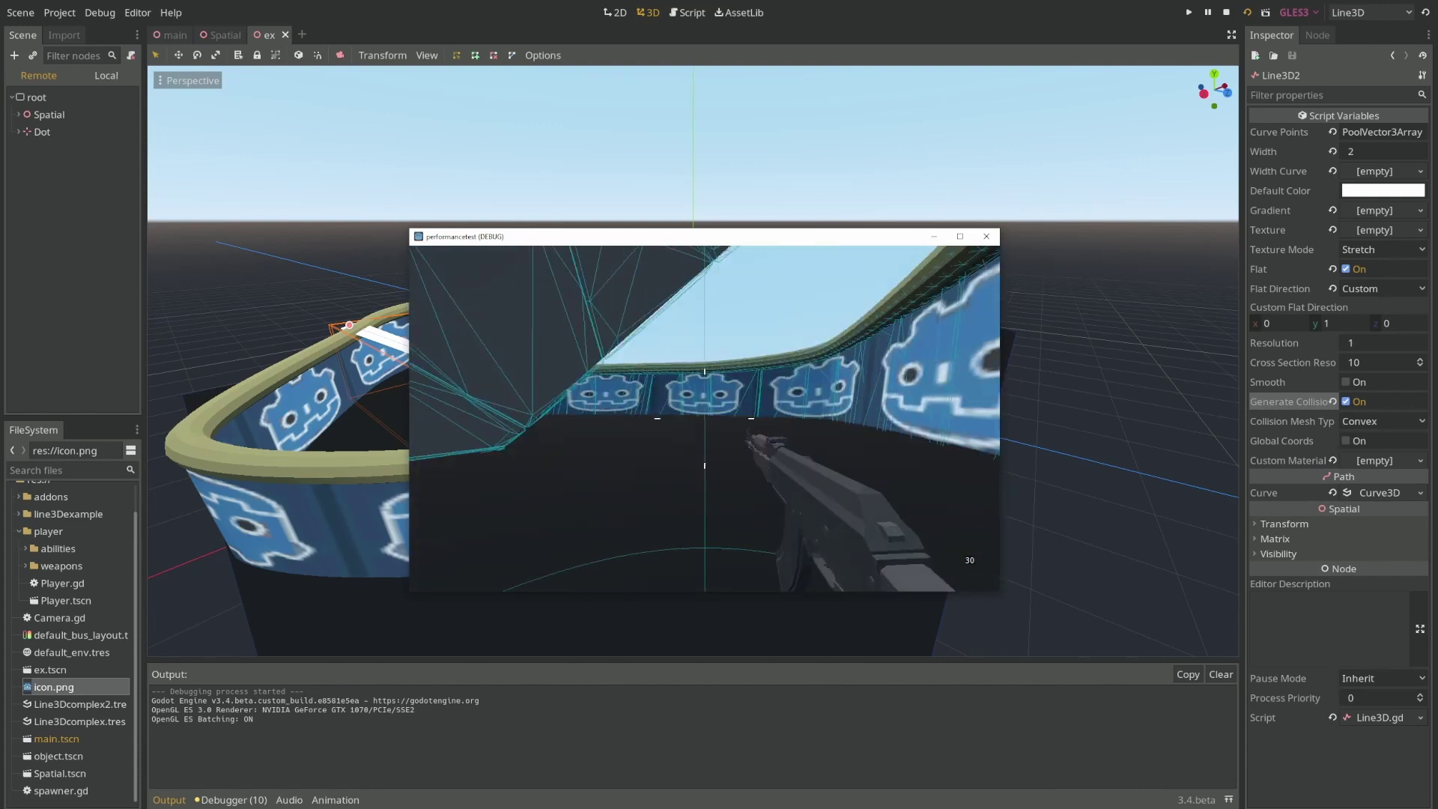
pyautogui.press('w')
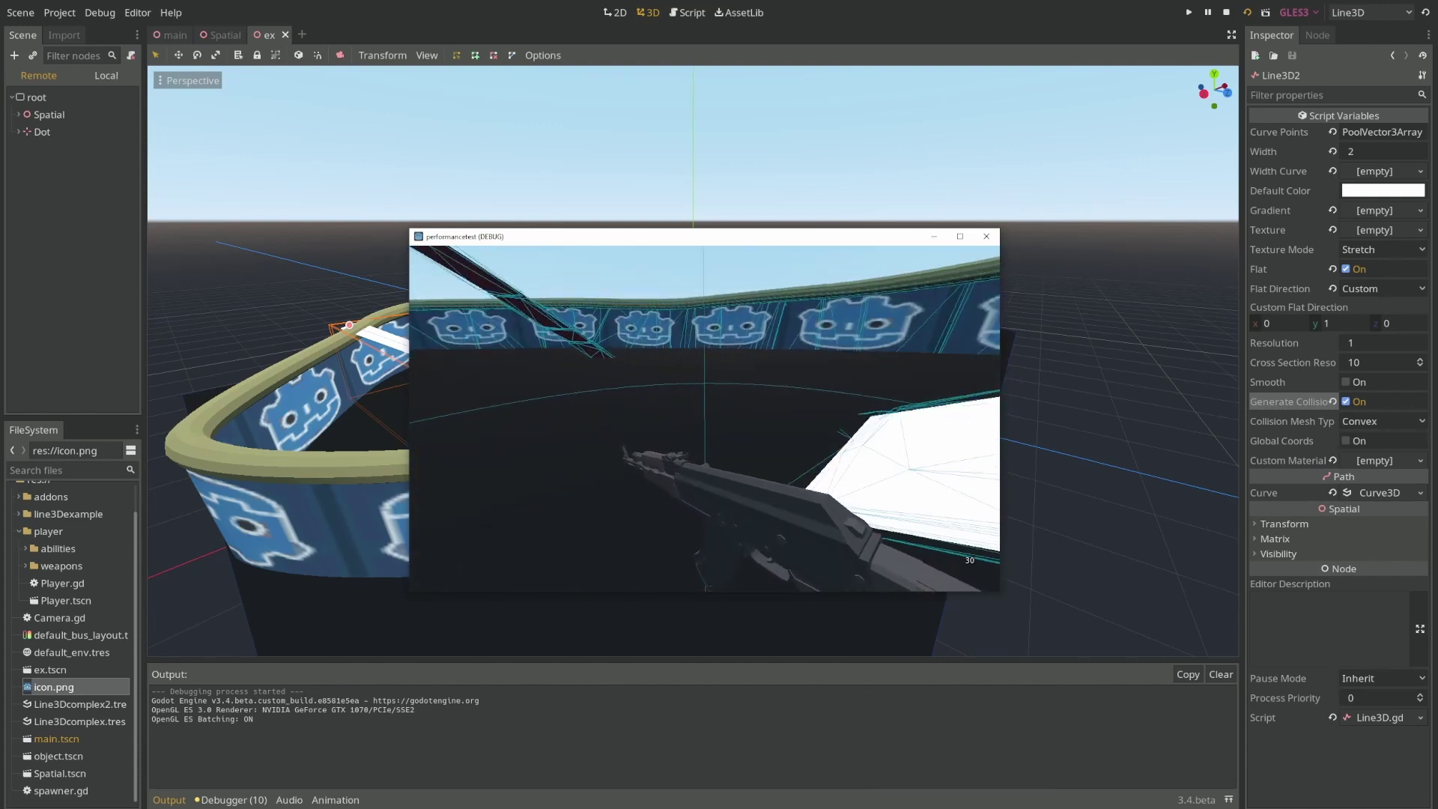
pyautogui.press('w')
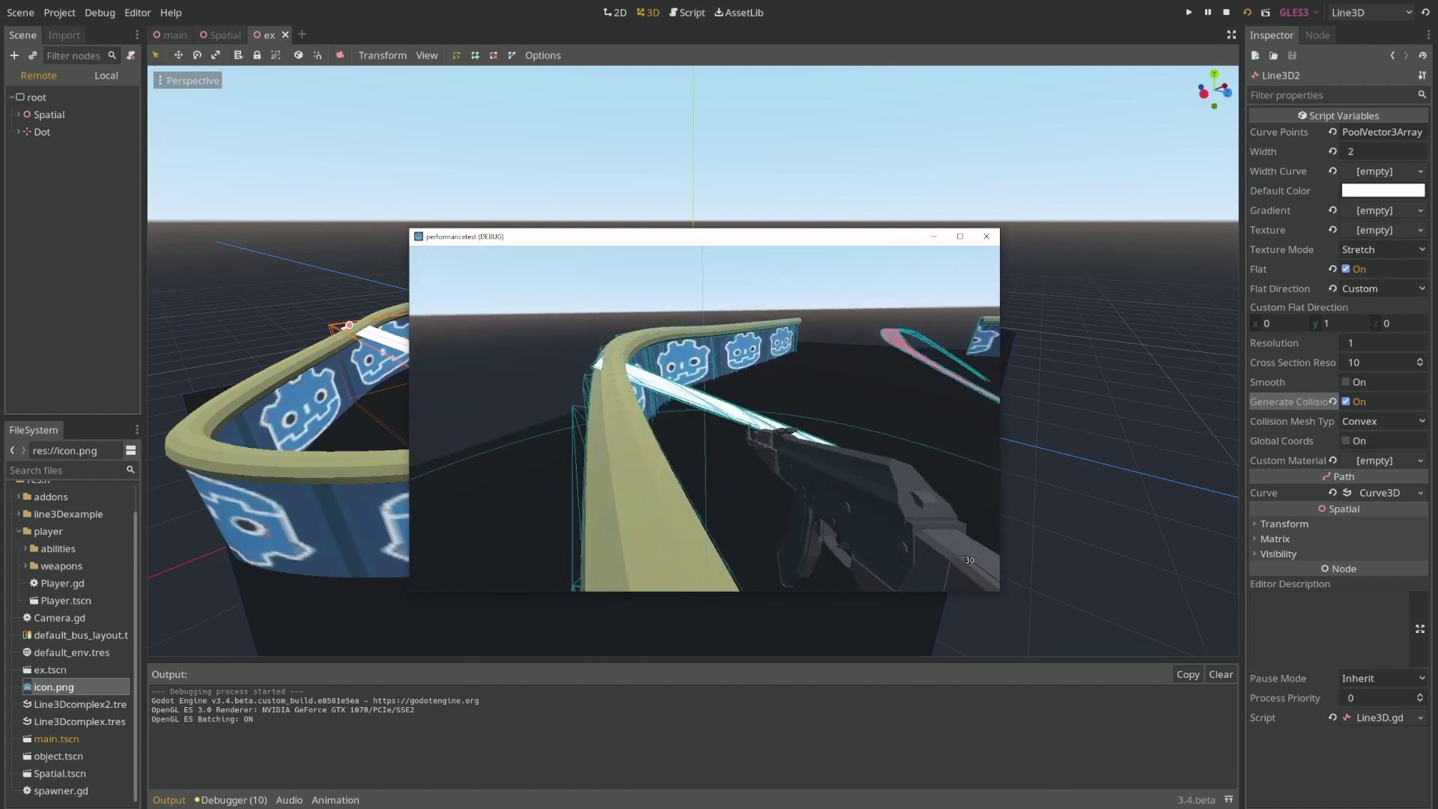
pyautogui.press('Escape')
# Add one more Line3D node under the Spatial root for a ring-shaped line.
pyautogui.moveTo(765, 326); pyautogui.dragTo(673, 187, button='middle')
pyautogui.rightClick(56, 77)
pyautogui.click(90, 87)
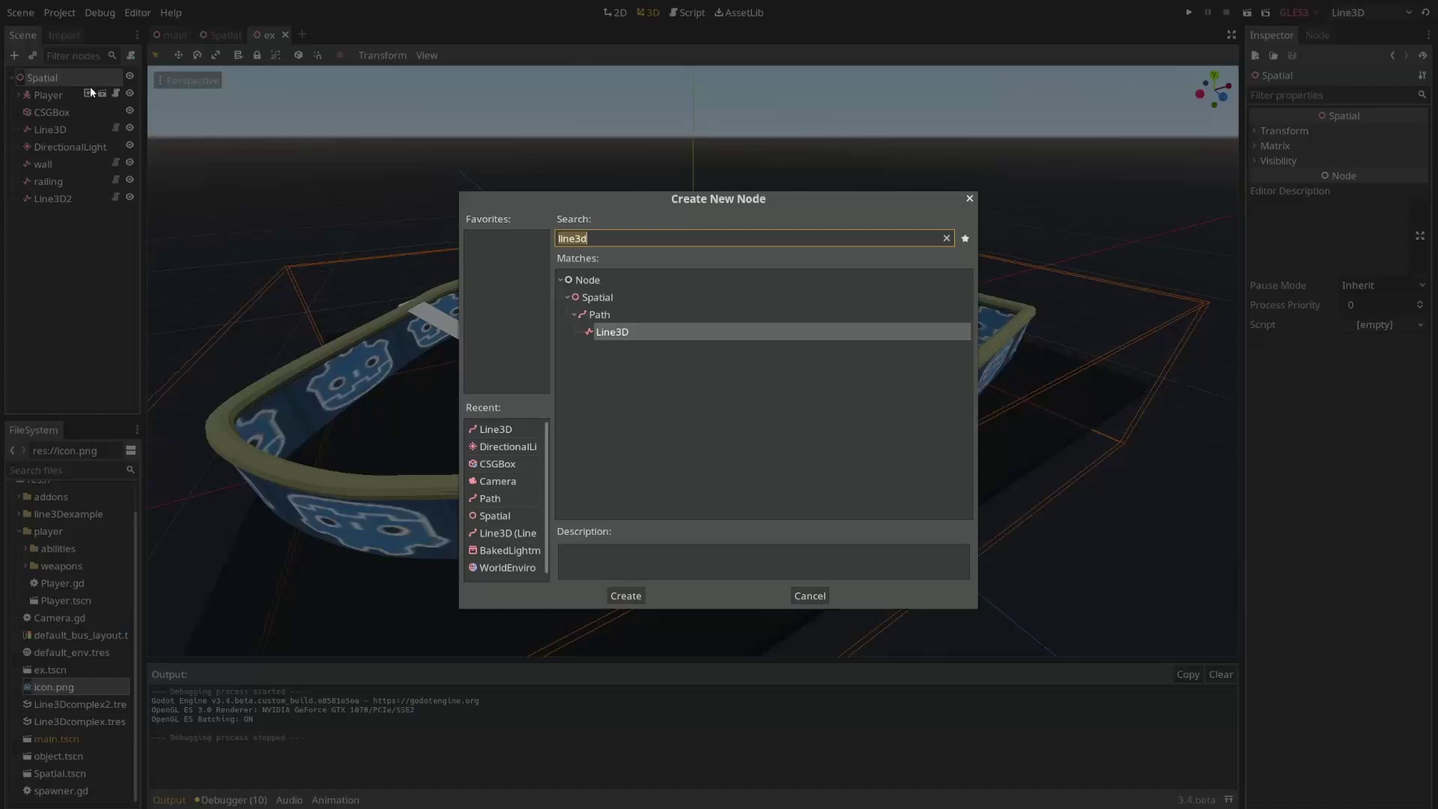
pyautogui.press('Return')
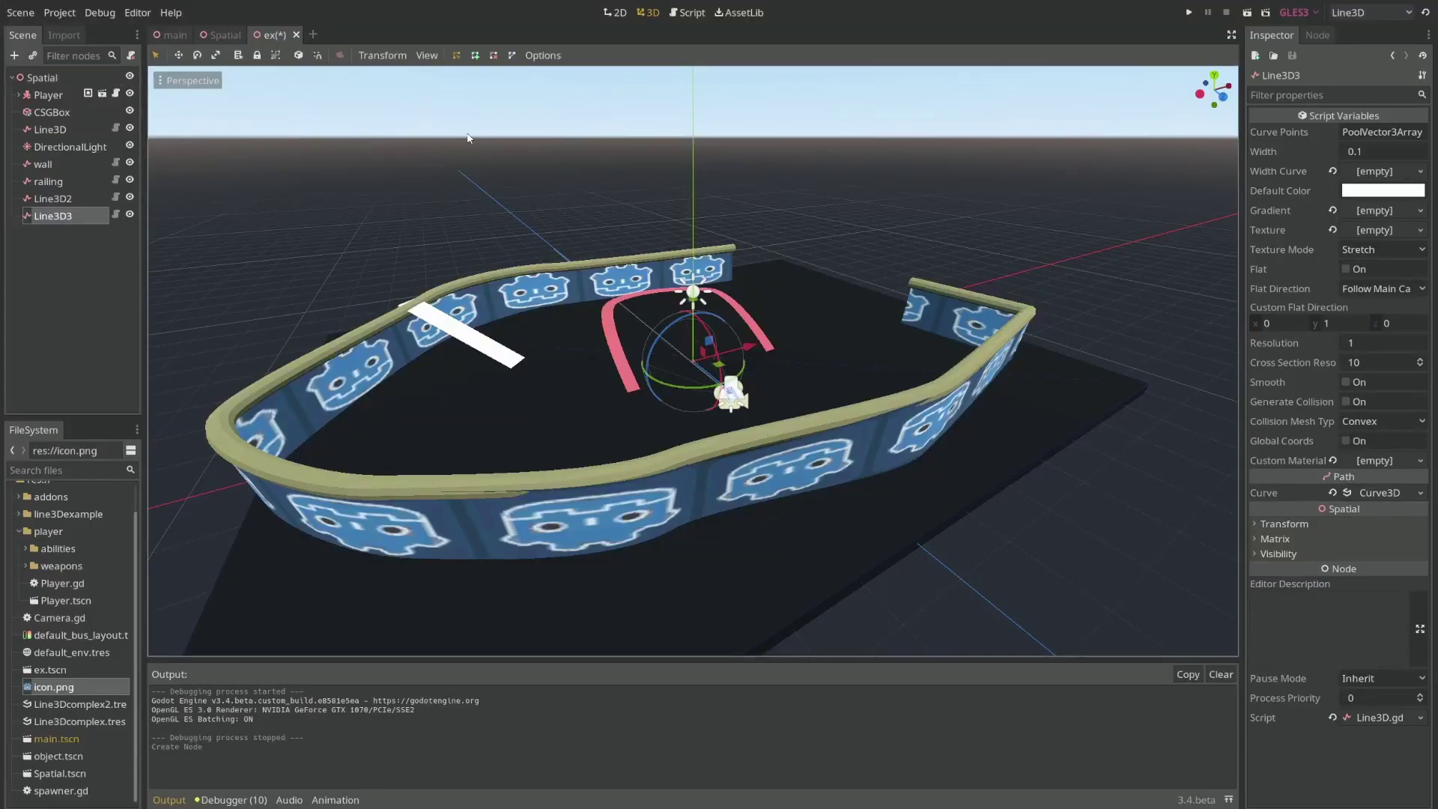
# In the top view, place seven curve points in a ring around the pink ramp and close the curve.
pyautogui.click(1215, 75)
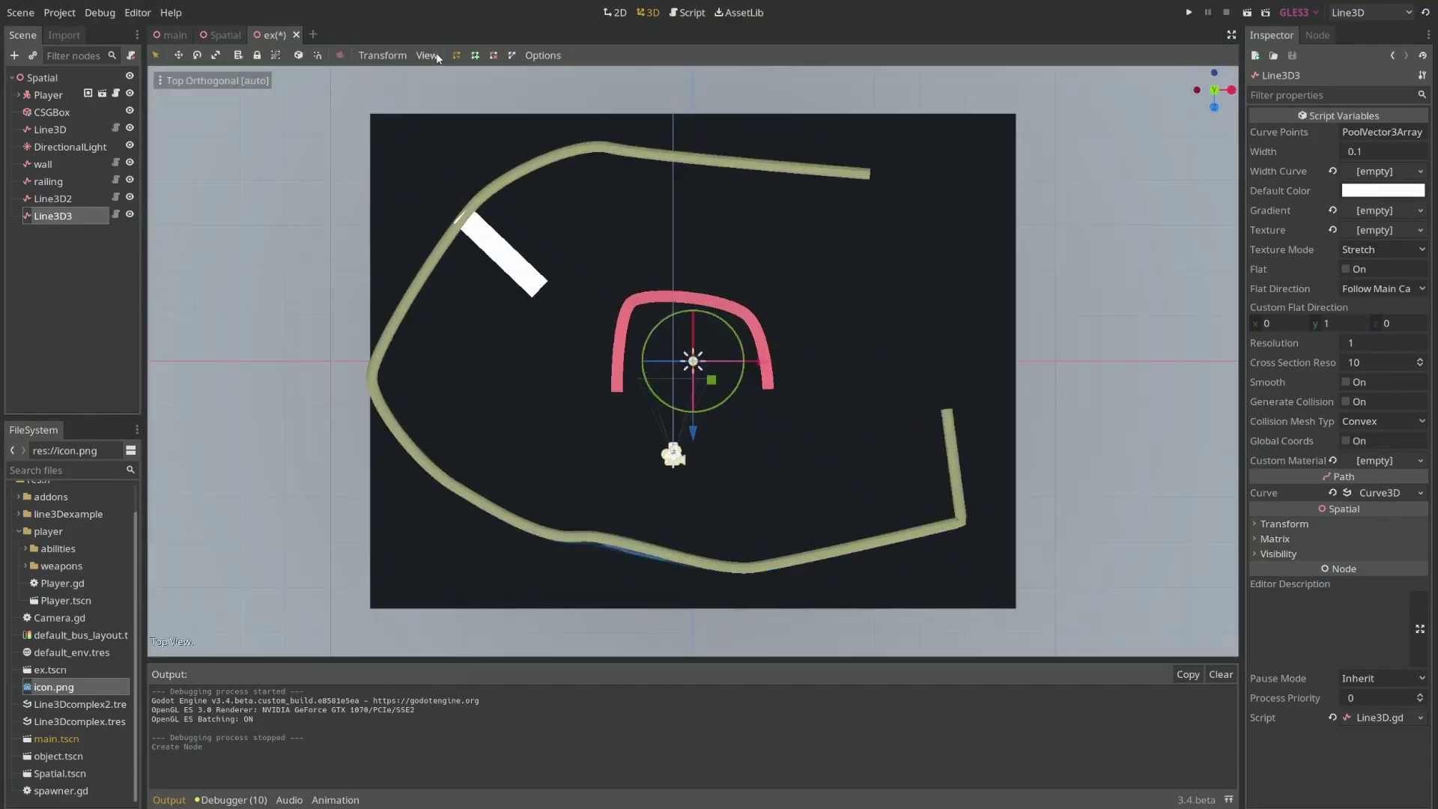
pyautogui.click(475, 57)
pyautogui.click(772, 281)
pyautogui.click(652, 256)
pyautogui.click(603, 282)
pyautogui.click(573, 357)
pyautogui.click(690, 441)
pyautogui.click(772, 441)
pyautogui.click(829, 382)
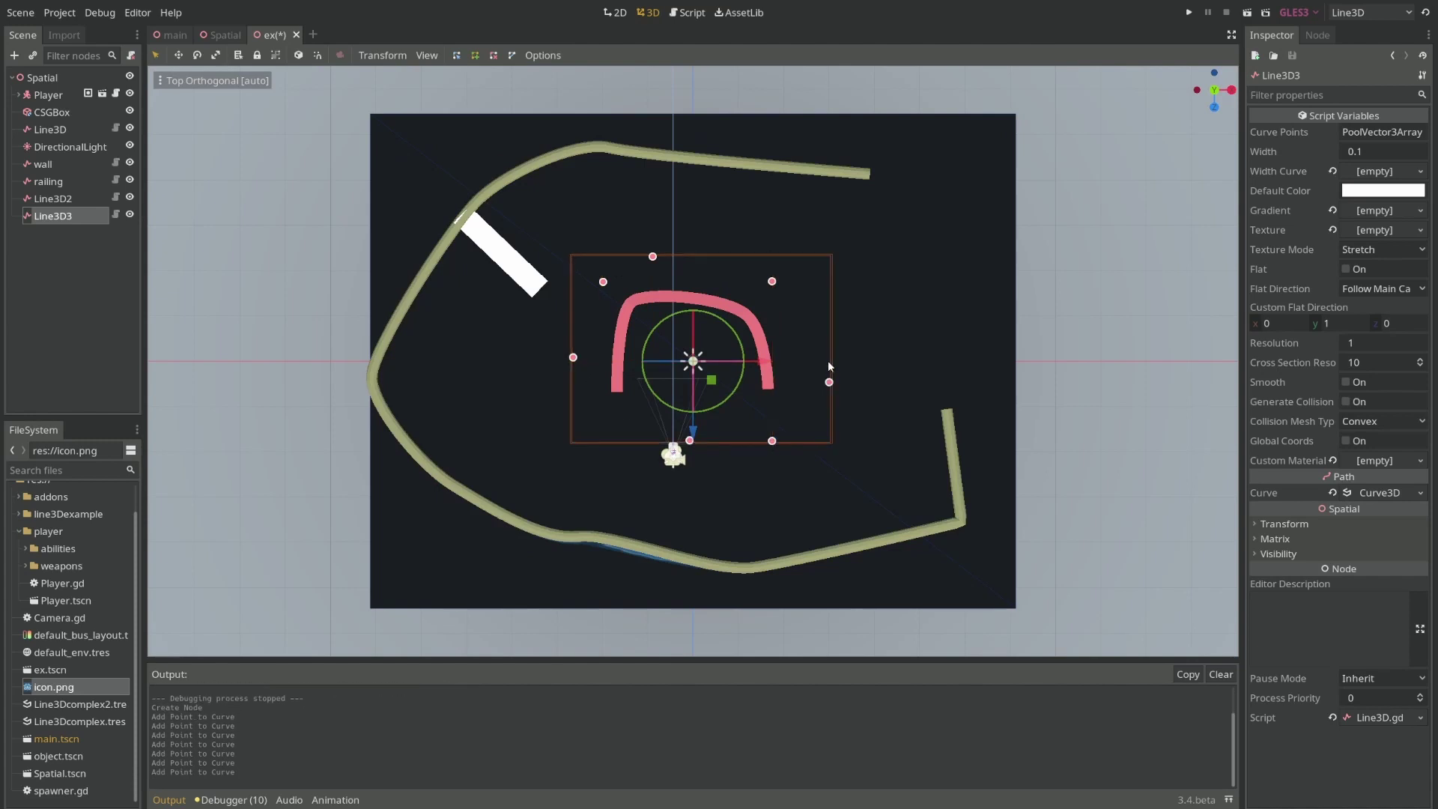
pyautogui.click(512, 58)
# Set the ring line's width to 10 and move it up above the walled area.
pyautogui.moveTo(765, 308); pyautogui.dragTo(806, 242, button='middle')
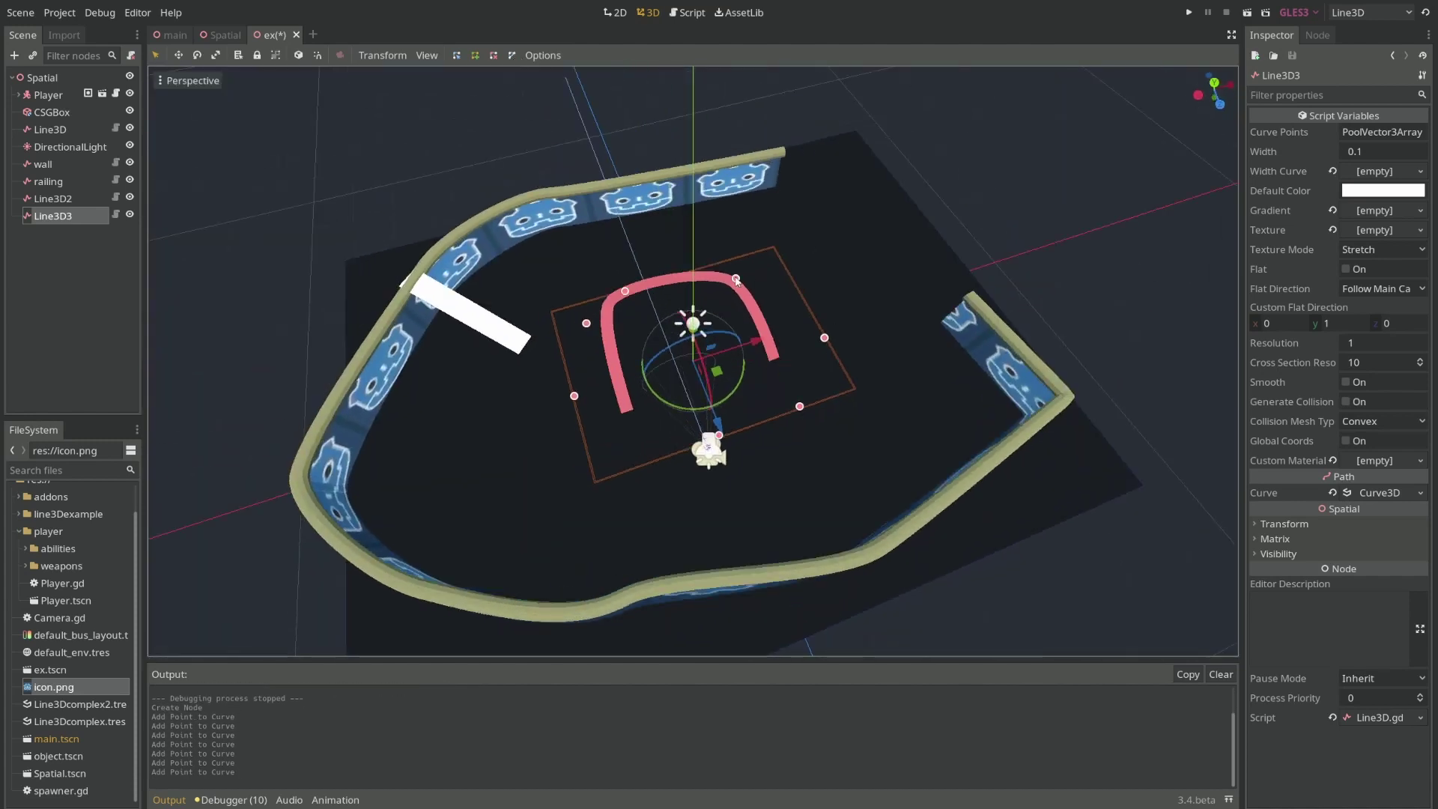
pyautogui.click(1377, 150)
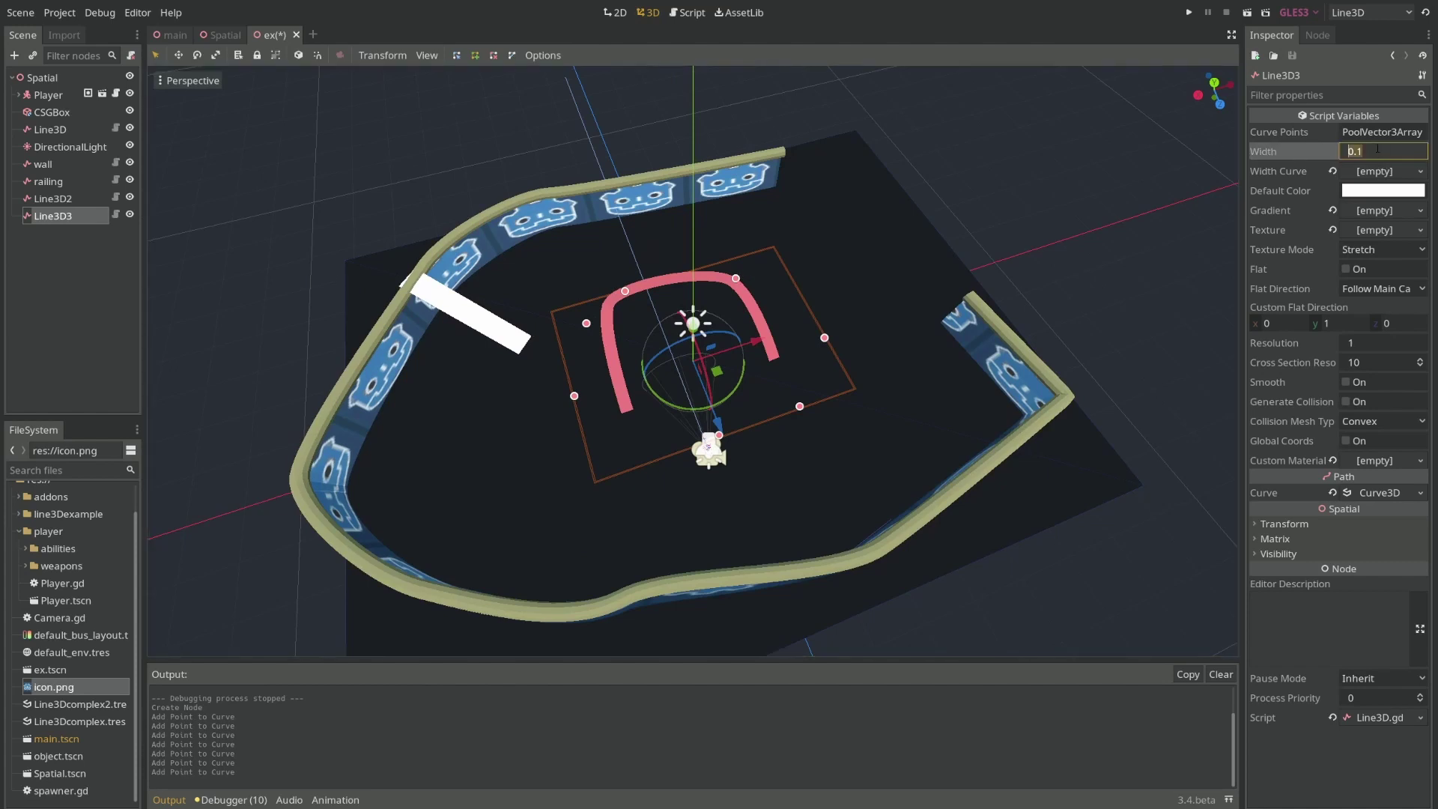
pyautogui.write('10')
pyautogui.press('Return')
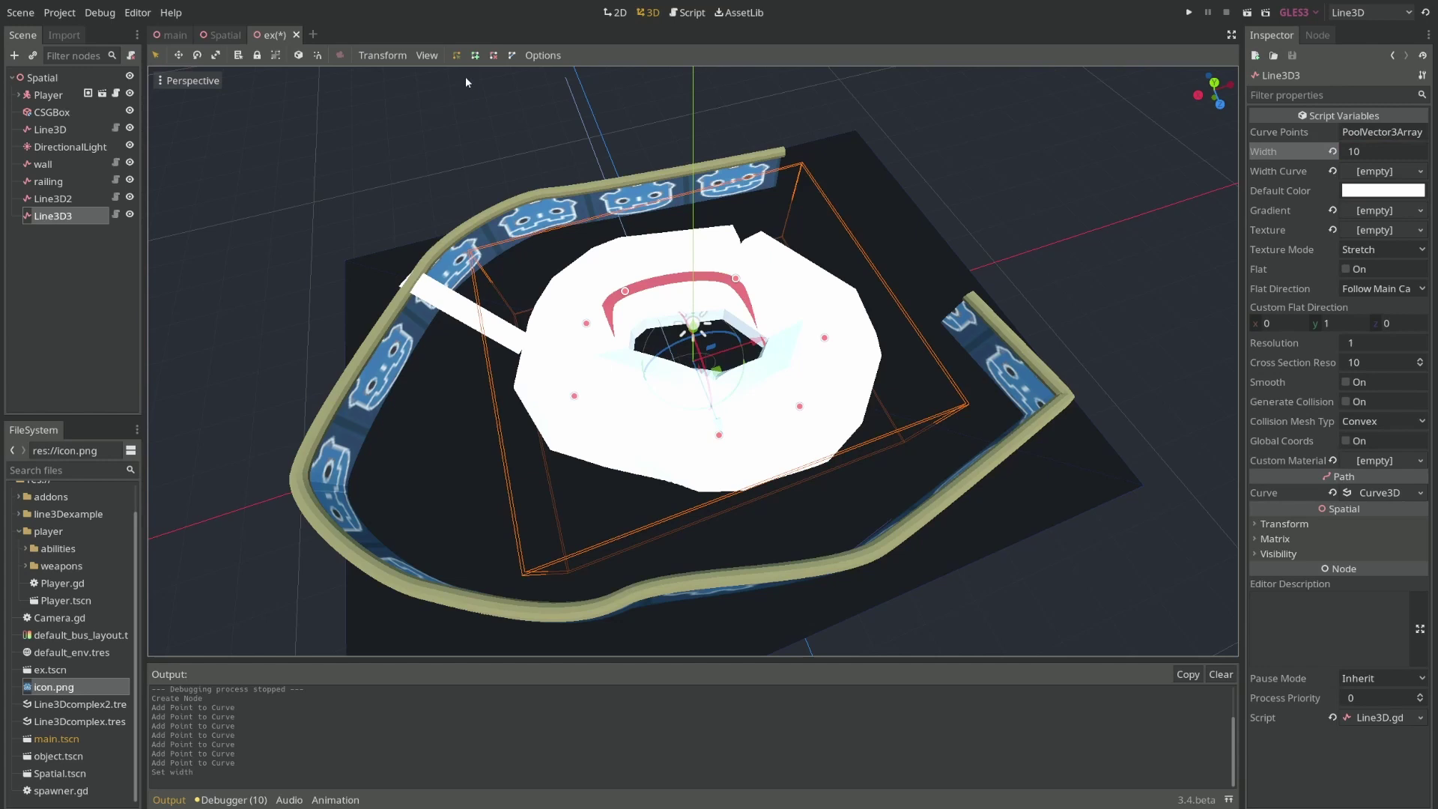
pyautogui.moveTo(697, 304); pyautogui.dragTo(700, 121)
pyautogui.scroll(-8, 700, 124)
pyautogui.moveTo(909, 223); pyautogui.dragTo(883, 167, button='middle')
pyautogui.moveTo(696, 204); pyautogui.dragTo(697, 171)
pyautogui.scroll(6, 834, 186)
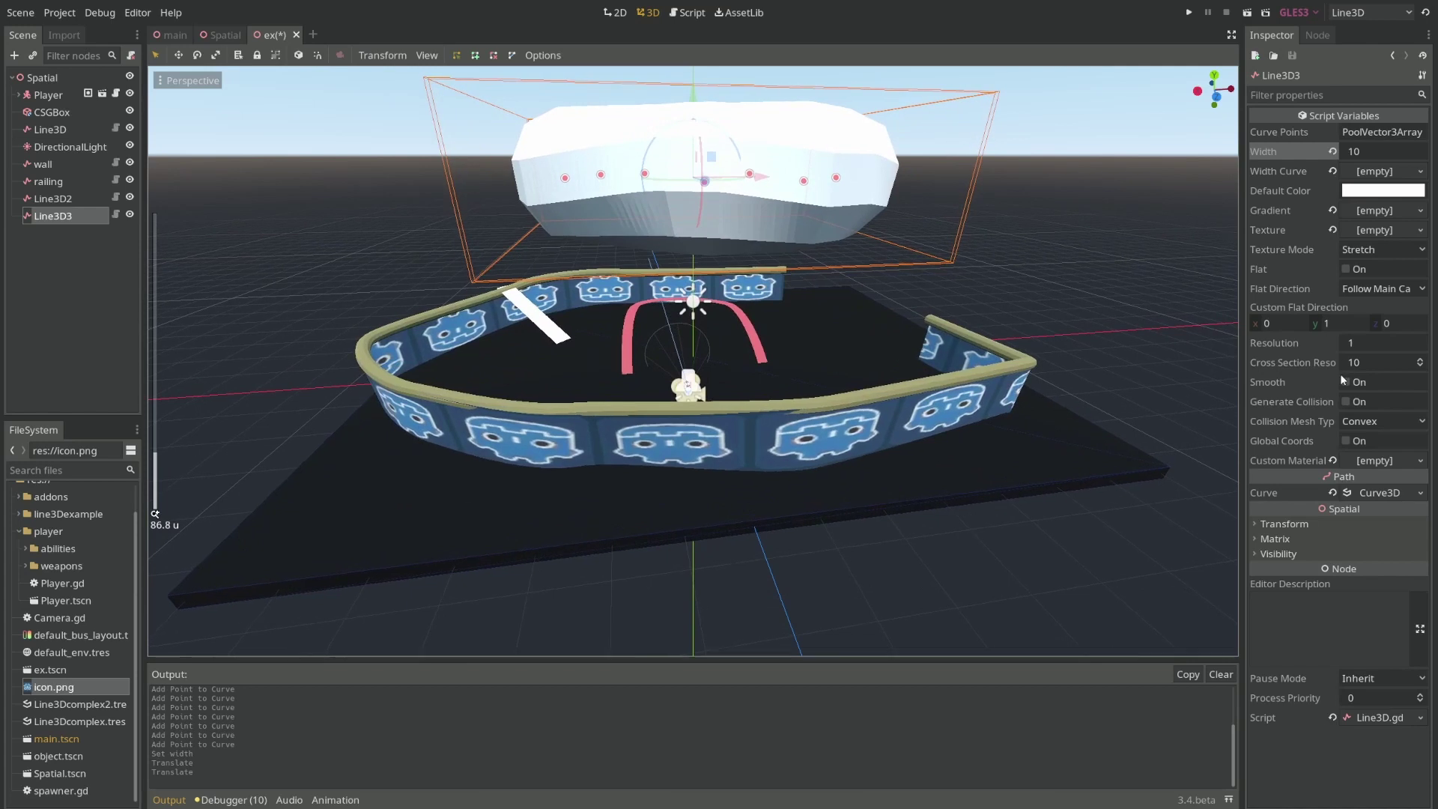
# Enable Smooth on the ring line and give it a new spatial material as custom material, expanded for editing.
pyautogui.click(1356, 384)
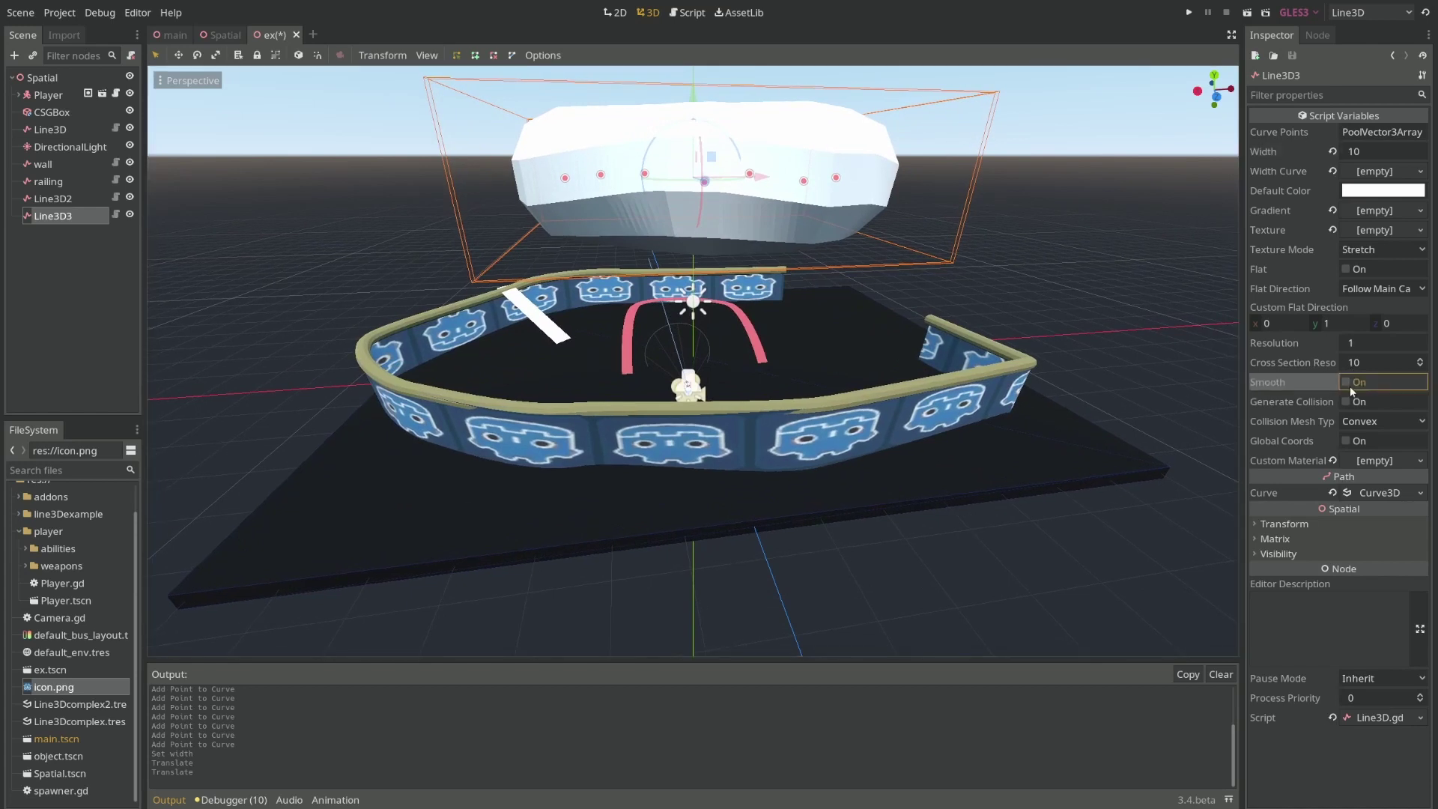
pyautogui.click(1375, 460)
pyautogui.click(1339, 493)
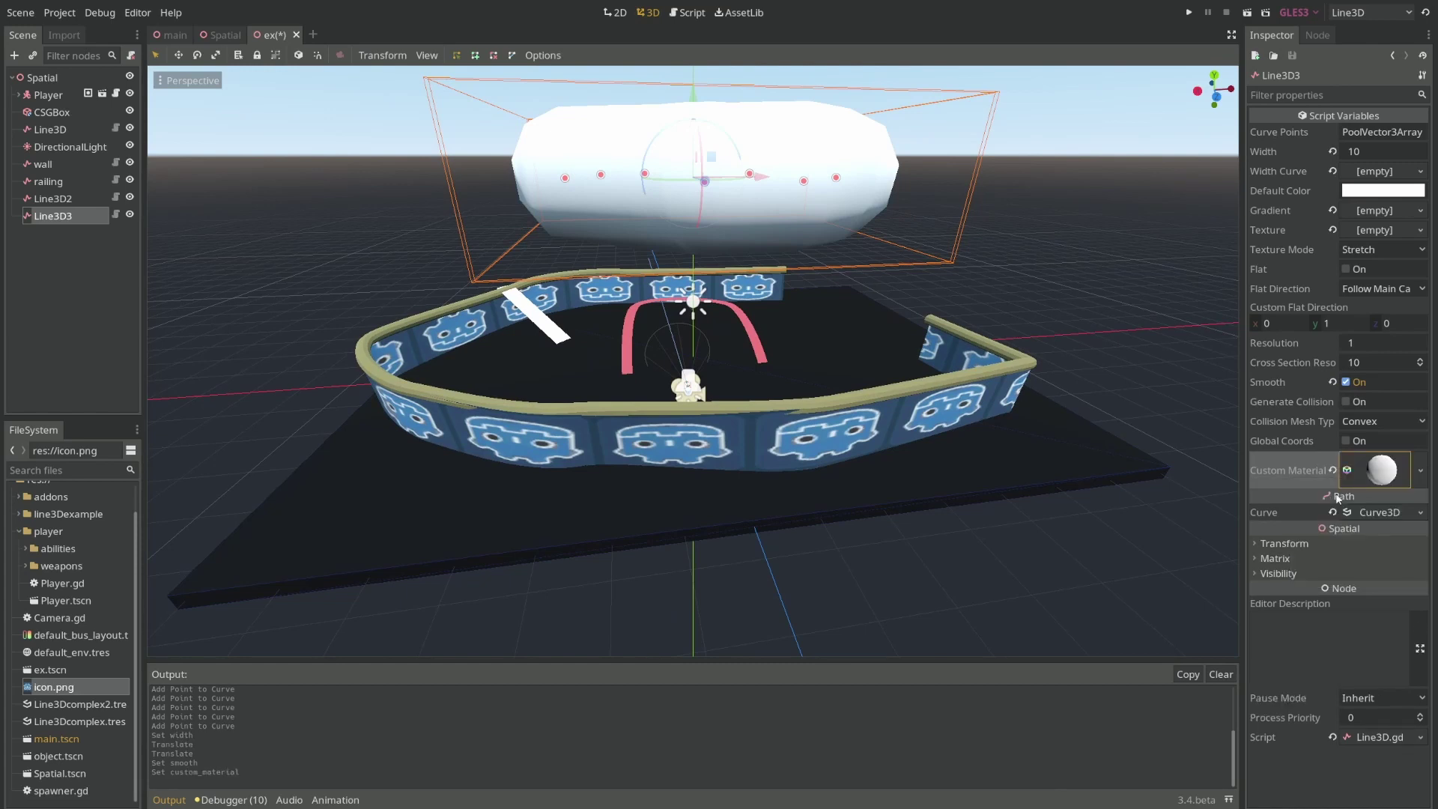
pyautogui.click(1383, 480)
# Assign a new GradientTexture containing a new Gradient to the ring line's gradient property.
pyautogui.click(1368, 215)
pyautogui.click(1371, 230)
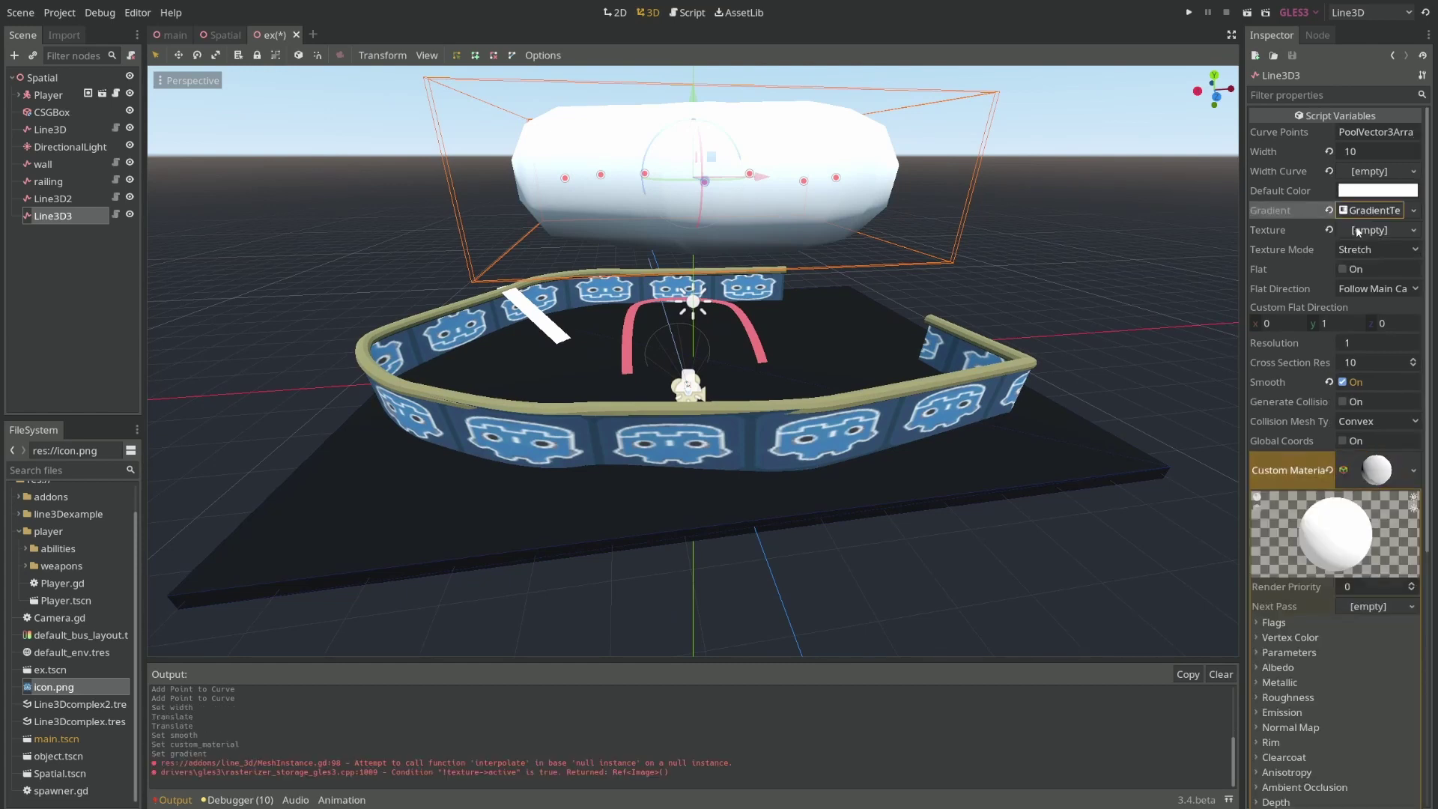
pyautogui.click(1377, 213)
pyautogui.click(1371, 232)
pyautogui.click(1376, 253)
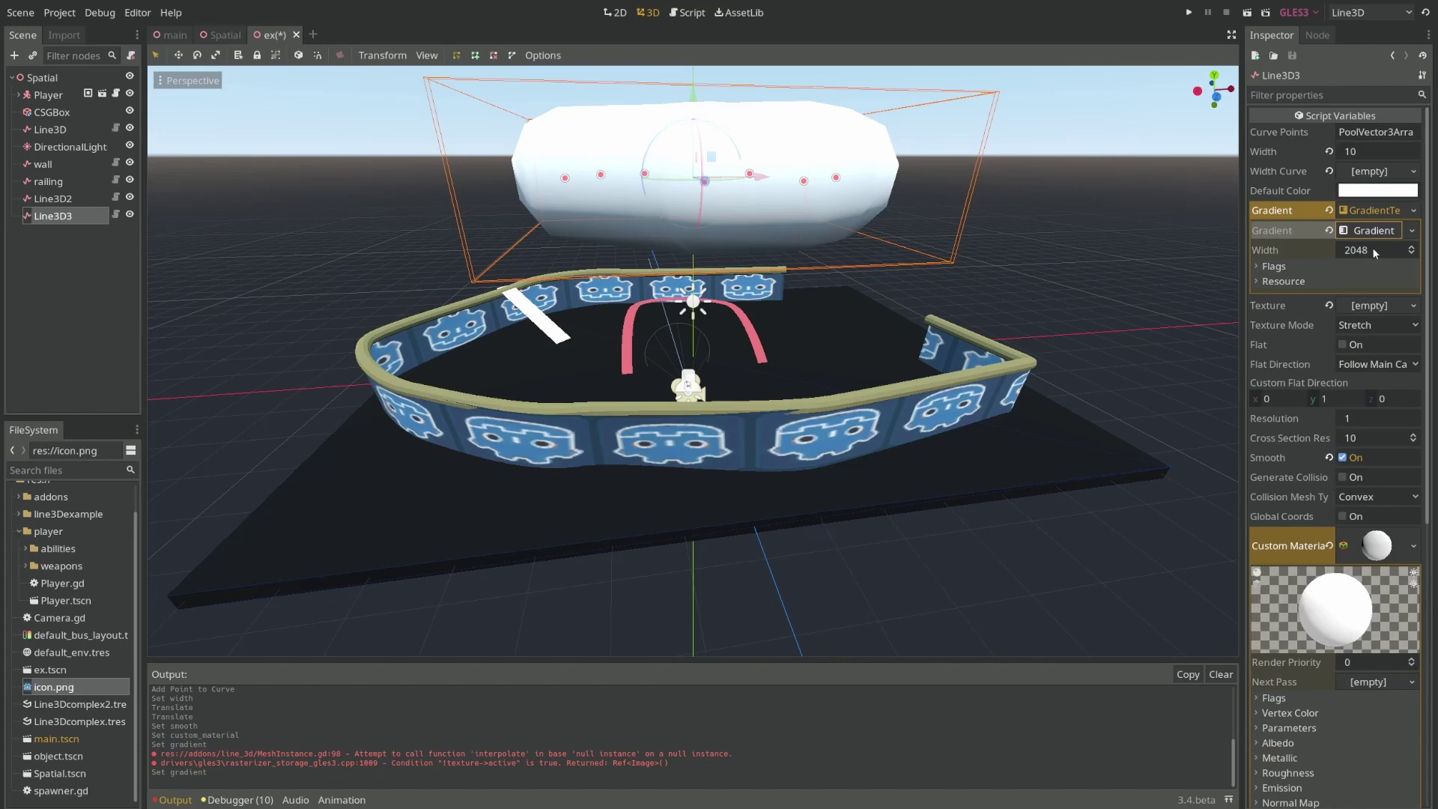
pyautogui.click(1364, 233)
# Make the ring's custom material use the vertex color as albedo.
pyautogui.moveTo(942, 120); pyautogui.dragTo(958, 202, button='middle')
pyautogui.scroll(-6, 1298, 406)
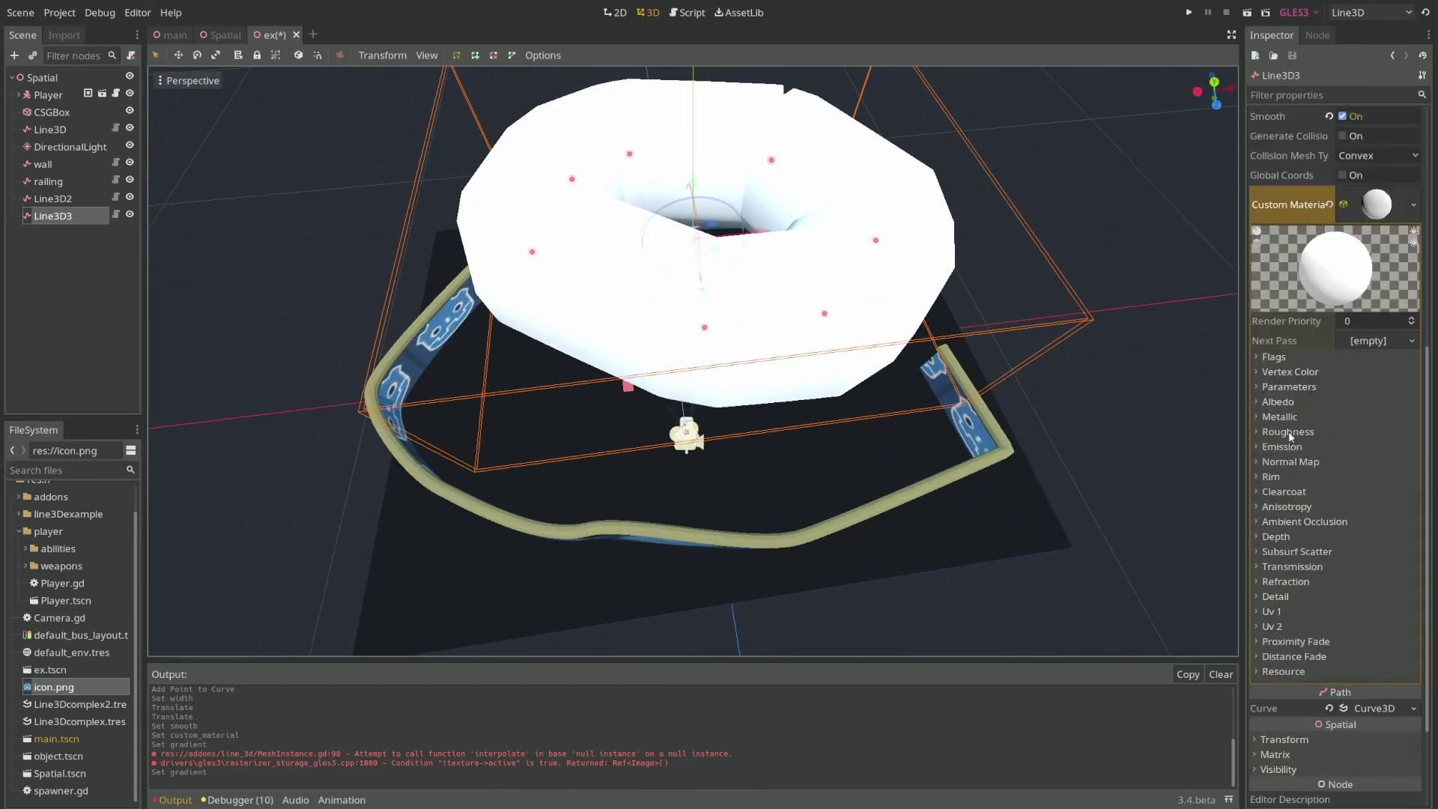
pyautogui.click(1288, 403)
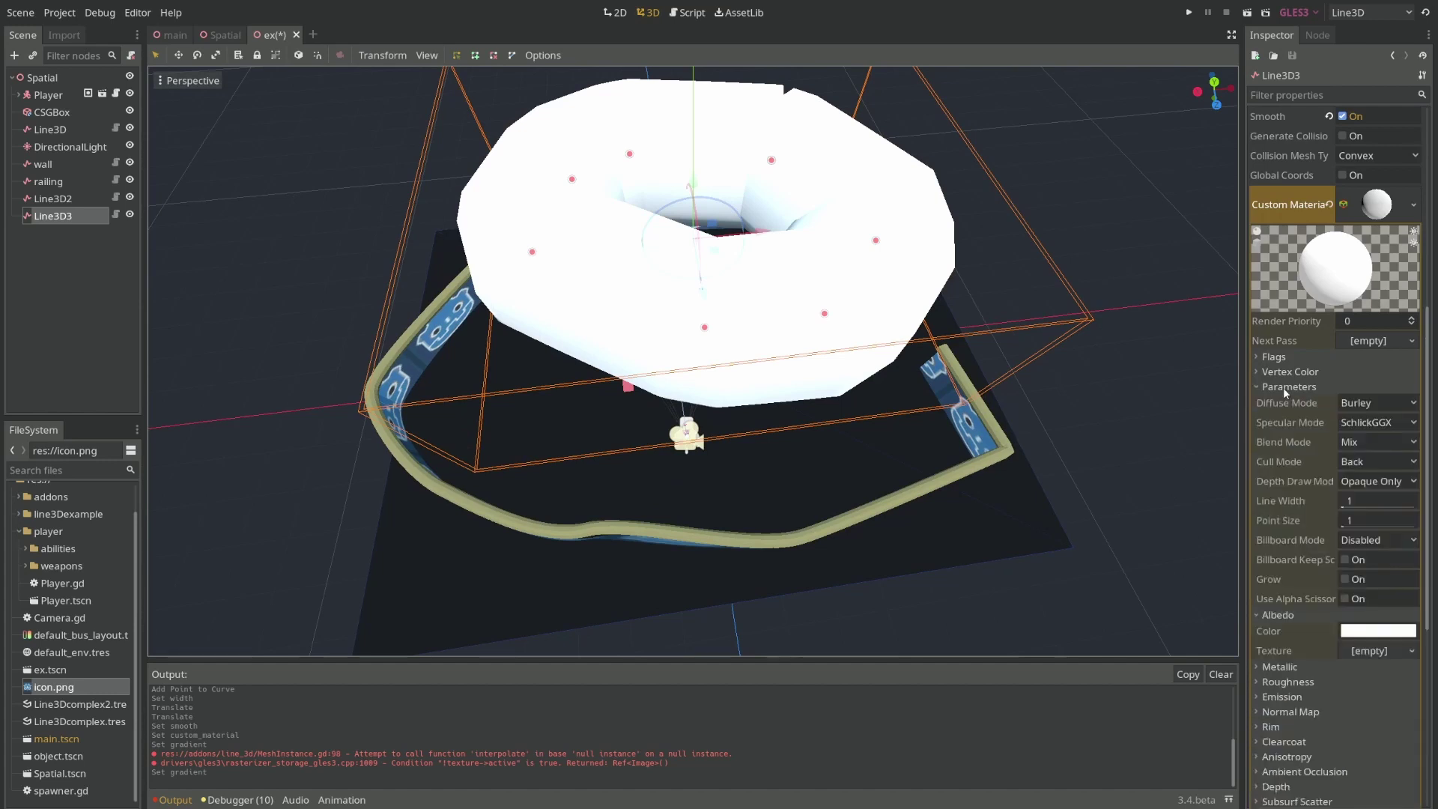
pyautogui.click(1288, 373)
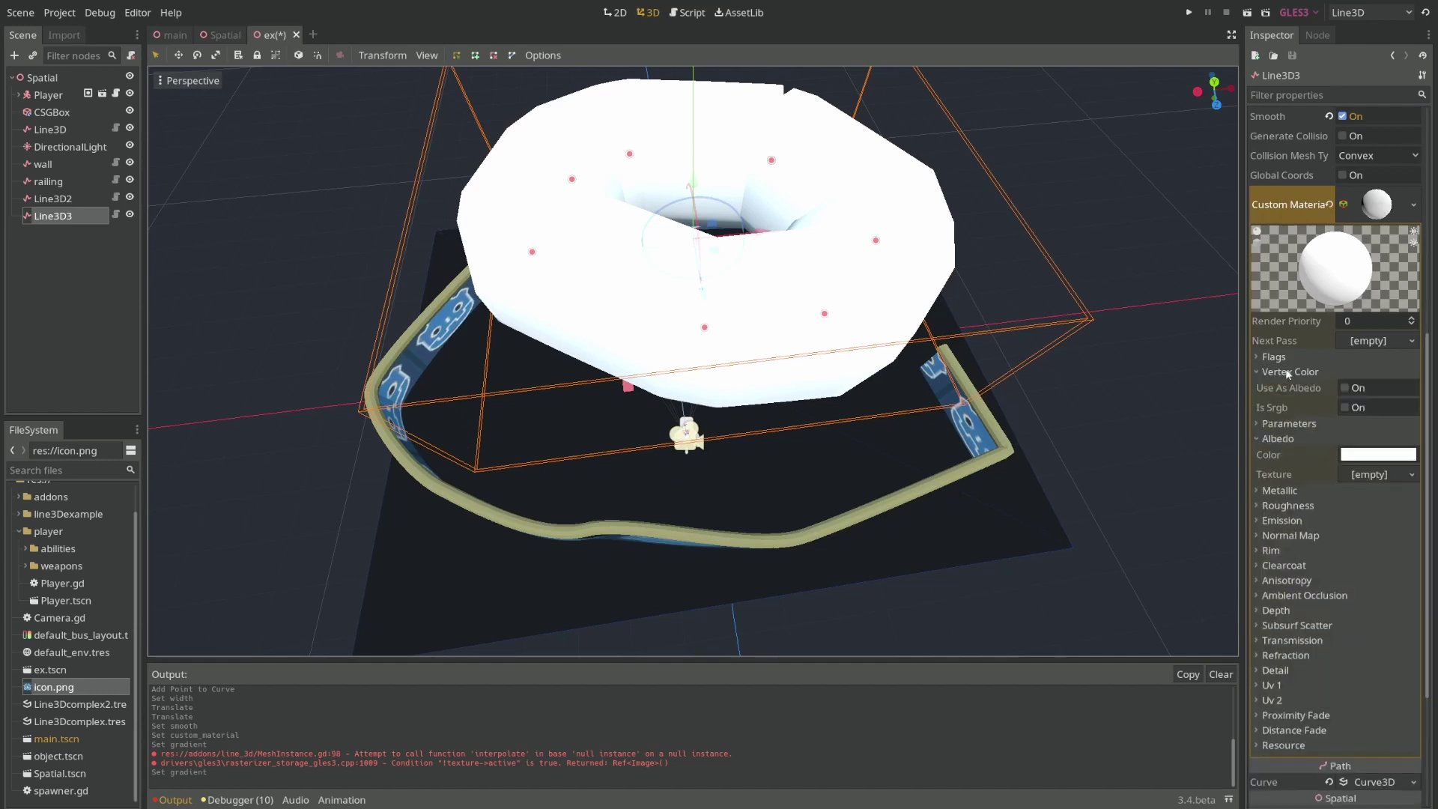
pyautogui.click(1345, 388)
pyautogui.moveTo(1100, 330); pyautogui.dragTo(839, 238, button='middle')
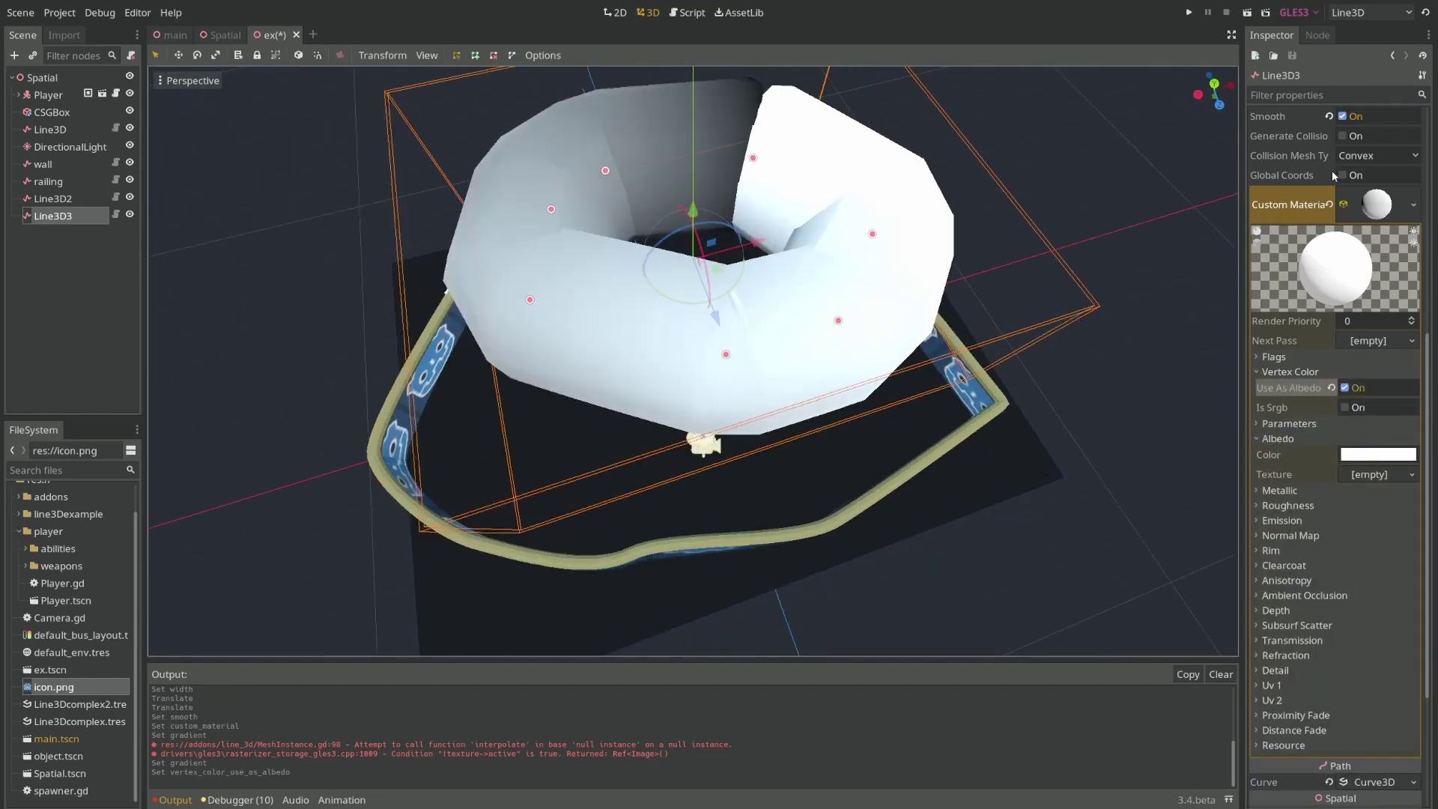
# Turn on the Unshaded flag of the ring's custom material.
pyautogui.scroll(6, 1333, 169)
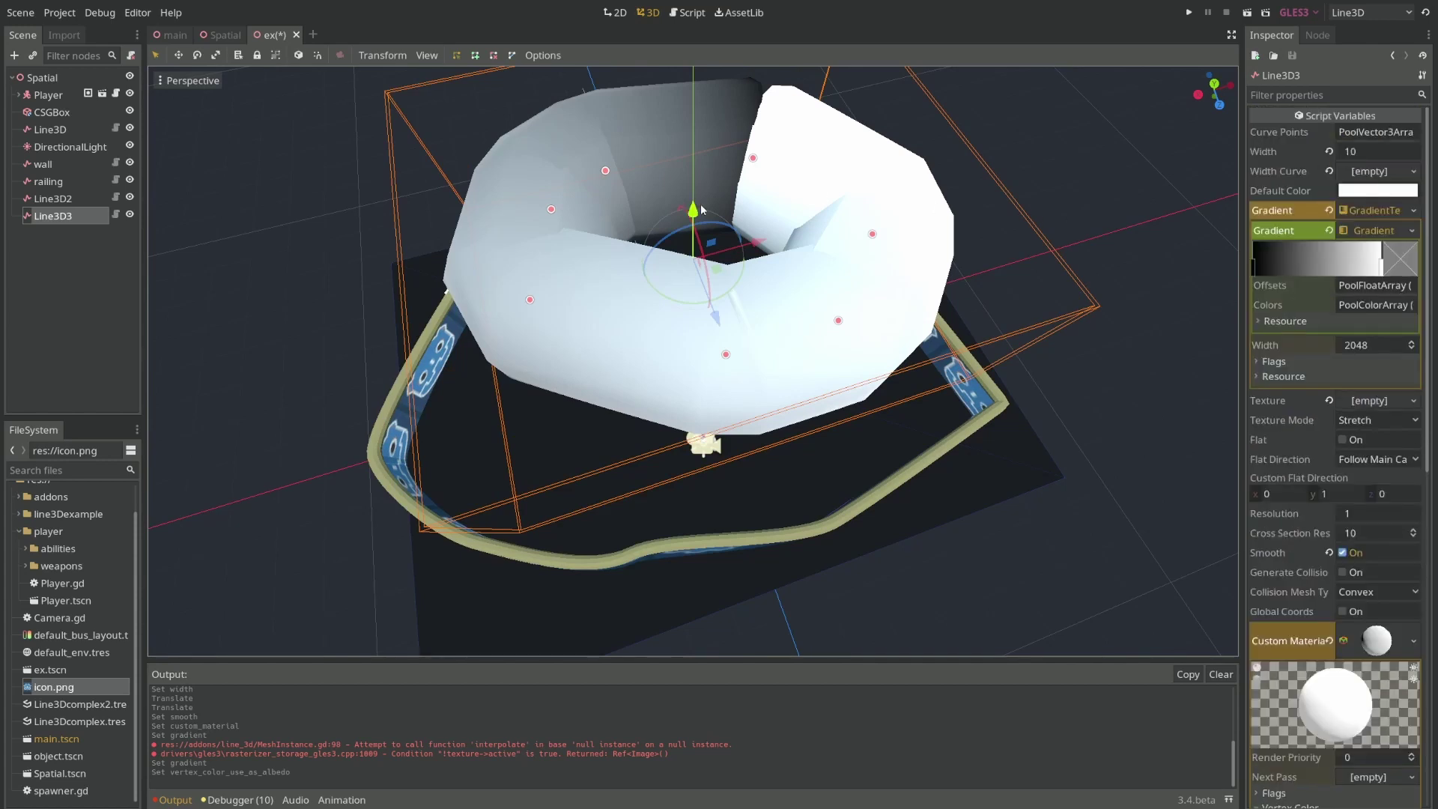
pyautogui.scroll(-5, 1315, 506)
pyautogui.moveTo(933, 208); pyautogui.dragTo(941, 209, button='middle')
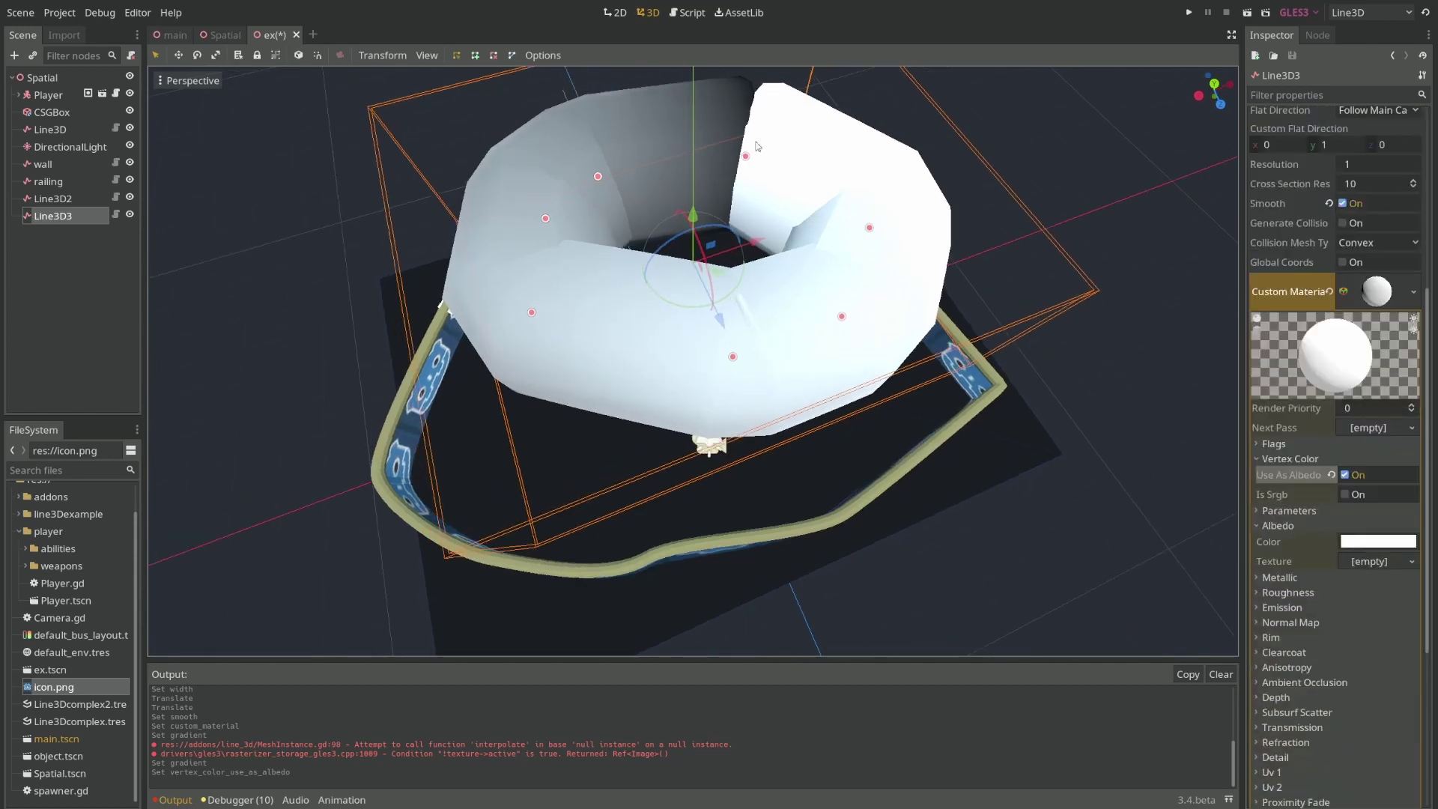
pyautogui.moveTo(798, 145)
pyautogui.mouseDown(button='middle')
pyautogui.moveTo(735, 177)
pyautogui.moveTo(779, 127)
pyautogui.mouseUp(button='middle')
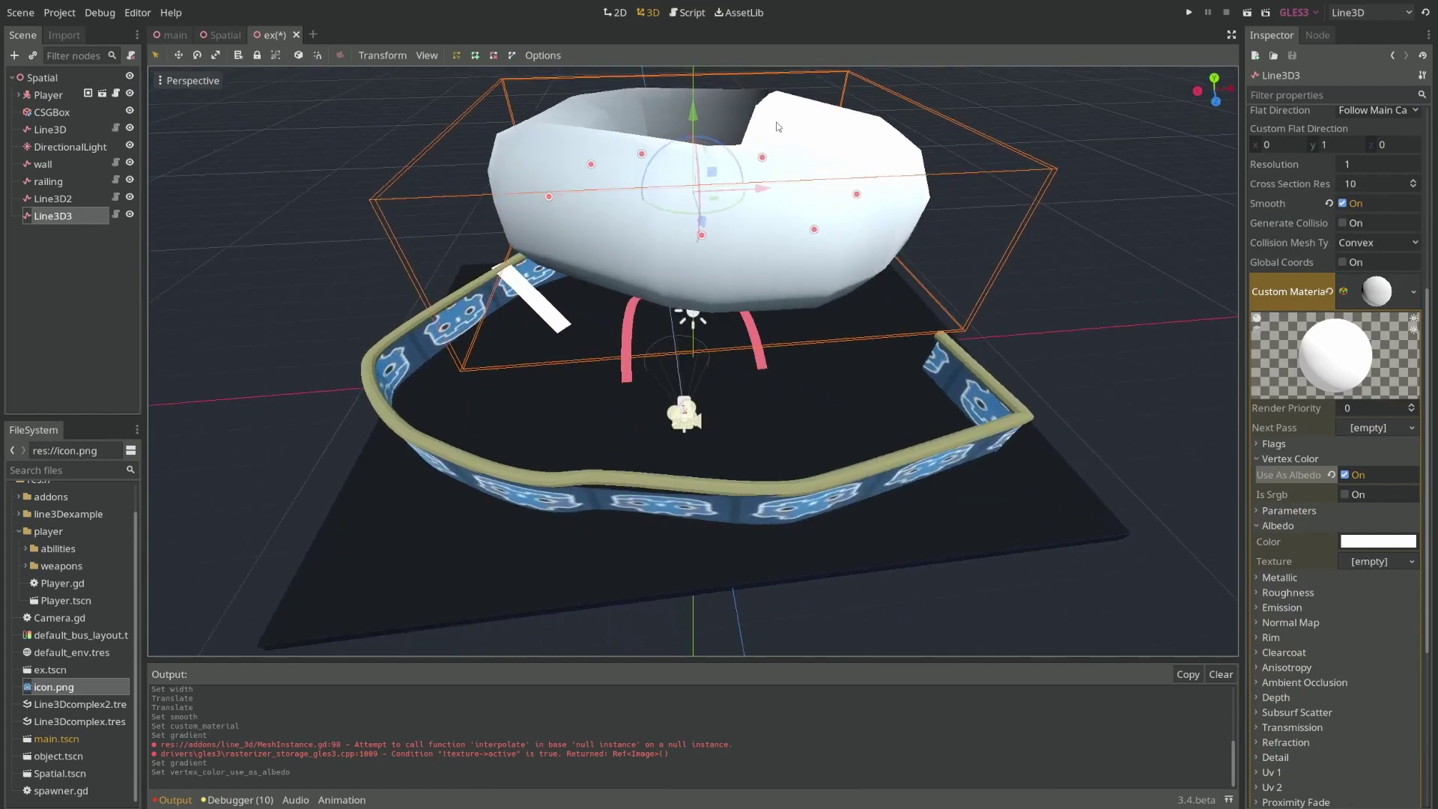
pyautogui.click(1288, 443)
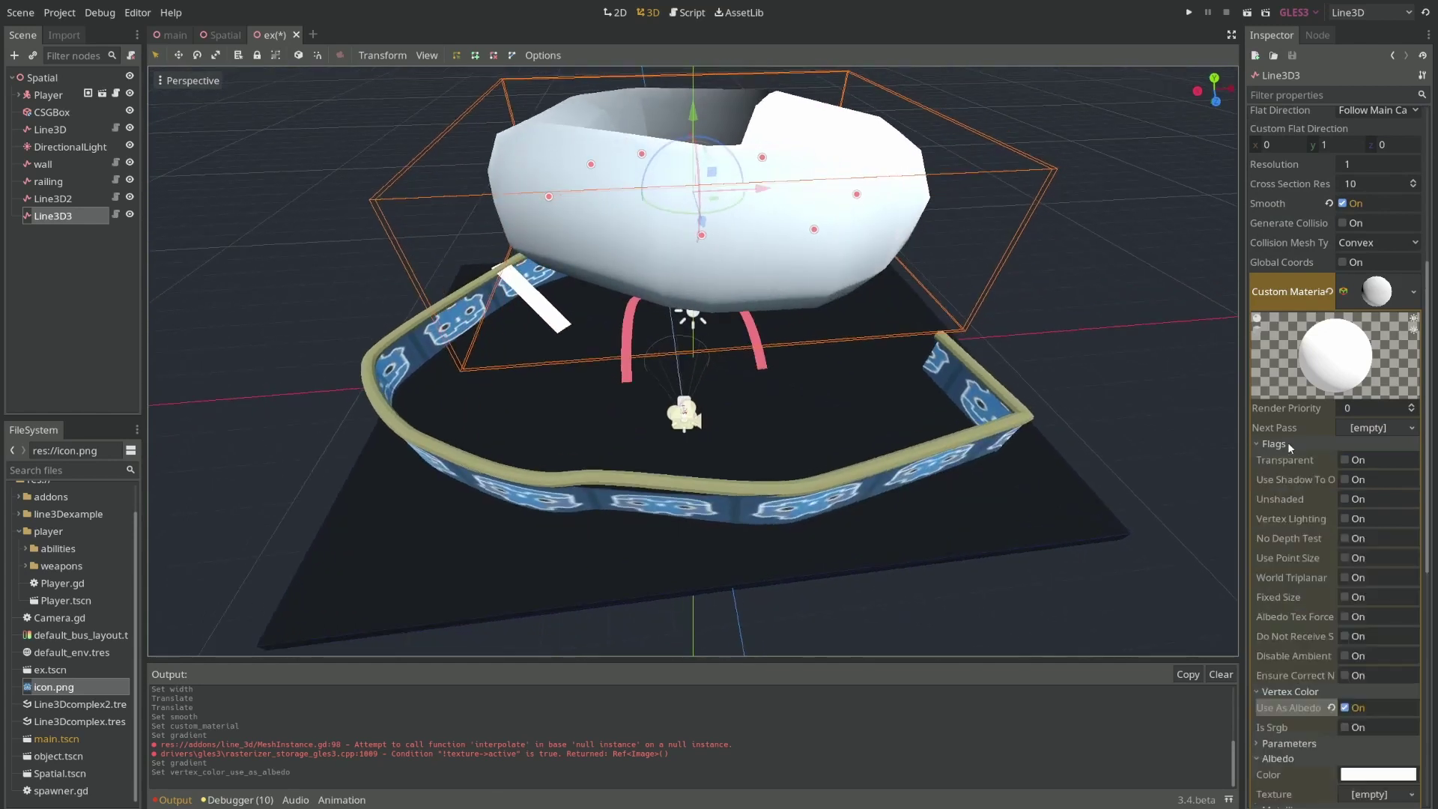
pyautogui.click(1345, 501)
# Reposition the ring's end curve point #7 and pull out the incoming handle of curve point #6.
pyautogui.moveTo(982, 323); pyautogui.dragTo(679, 286, button='middle')
pyautogui.keyDown('shift'); pyautogui.moveTo(677, 281); pyautogui.dragTo(649, 321); pyautogui.keyUp('shift')
pyautogui.hotkey('ctrl', 'z')
pyautogui.moveTo(672, 292); pyautogui.dragTo(678, 320, button='middle')
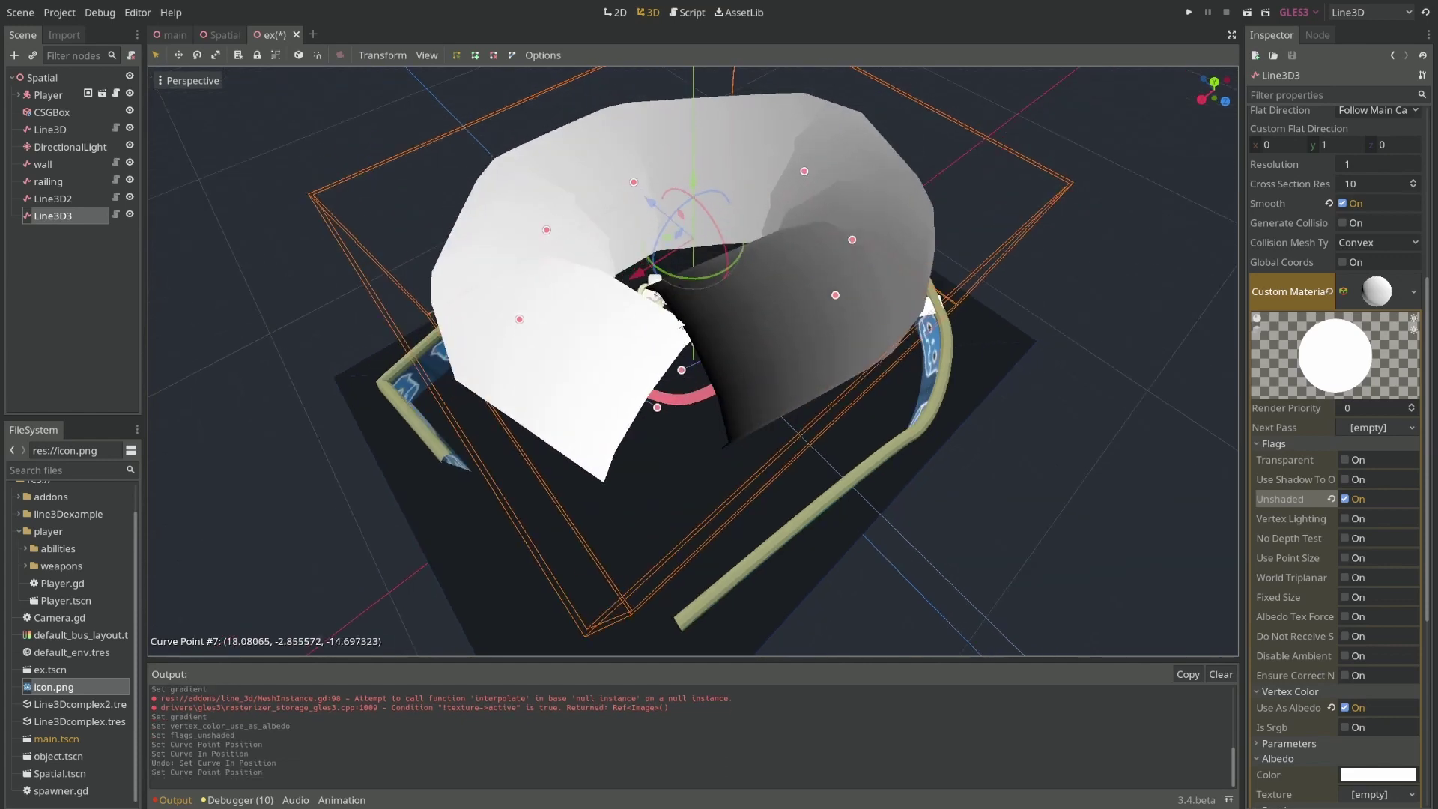
pyautogui.keyDown('shift'); pyautogui.moveTo(522, 321); pyautogui.dragTo(472, 285); pyautogui.keyUp('shift')
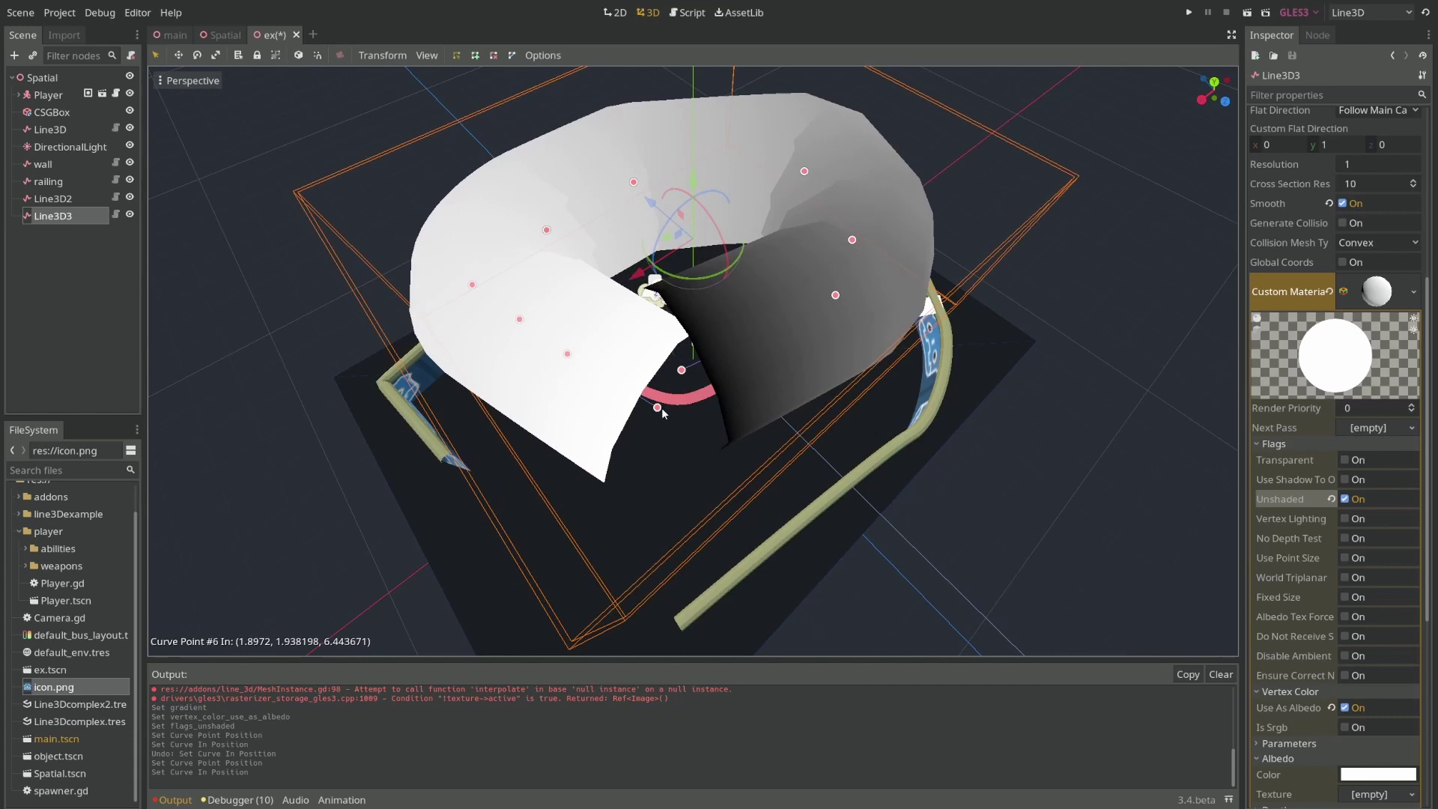
# Adjust the curve handles beside the ring's open gap to bring its ends together, and save the scene.
pyautogui.keyDown('shift'); pyautogui.moveTo(657, 408); pyautogui.dragTo(596, 409); pyautogui.keyUp('shift')
pyautogui.keyDown('shift'); pyautogui.moveTo(681, 372); pyautogui.dragTo(655, 411); pyautogui.keyUp('shift')
pyautogui.moveTo(775, 382); pyautogui.dragTo(799, 285, button='middle')
pyautogui.hotkey('ctrl', 's')
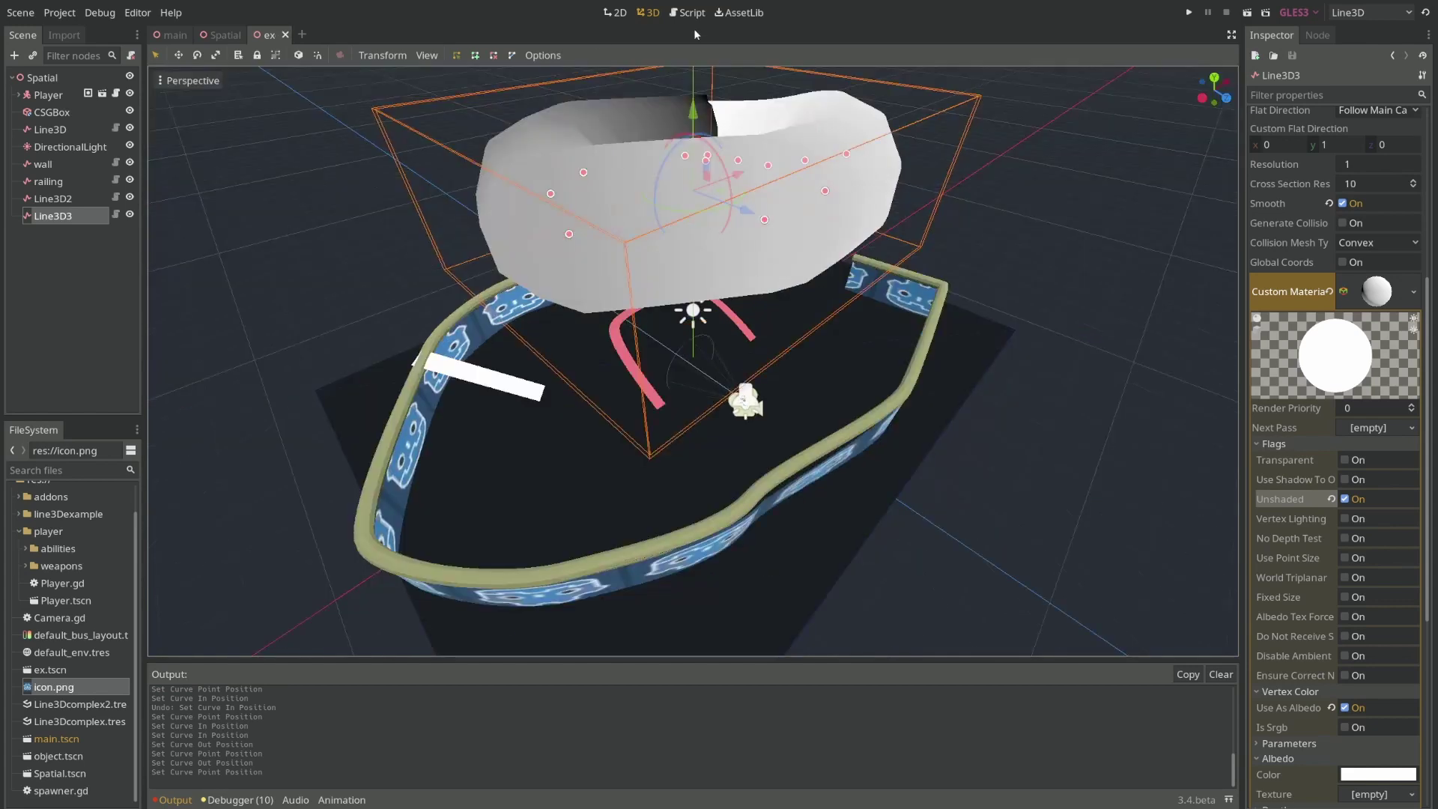
# Extend the script of the Line3D3 ring node with a new GDScript file at res://Line3D3.gd using the Default template.
pyautogui.moveTo(693, 192); pyautogui.dragTo(641, 210, button='middle')
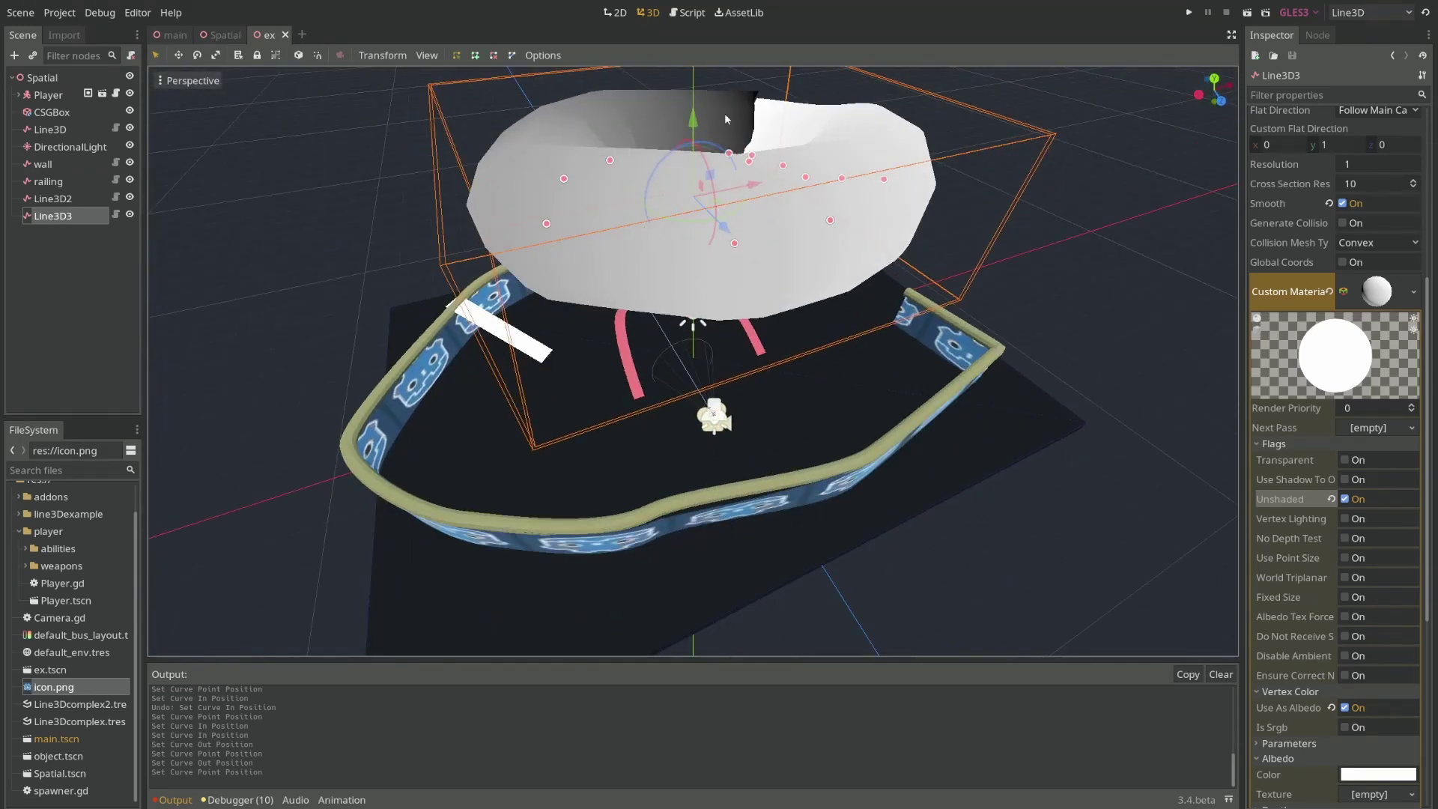
pyautogui.rightClick(78, 219)
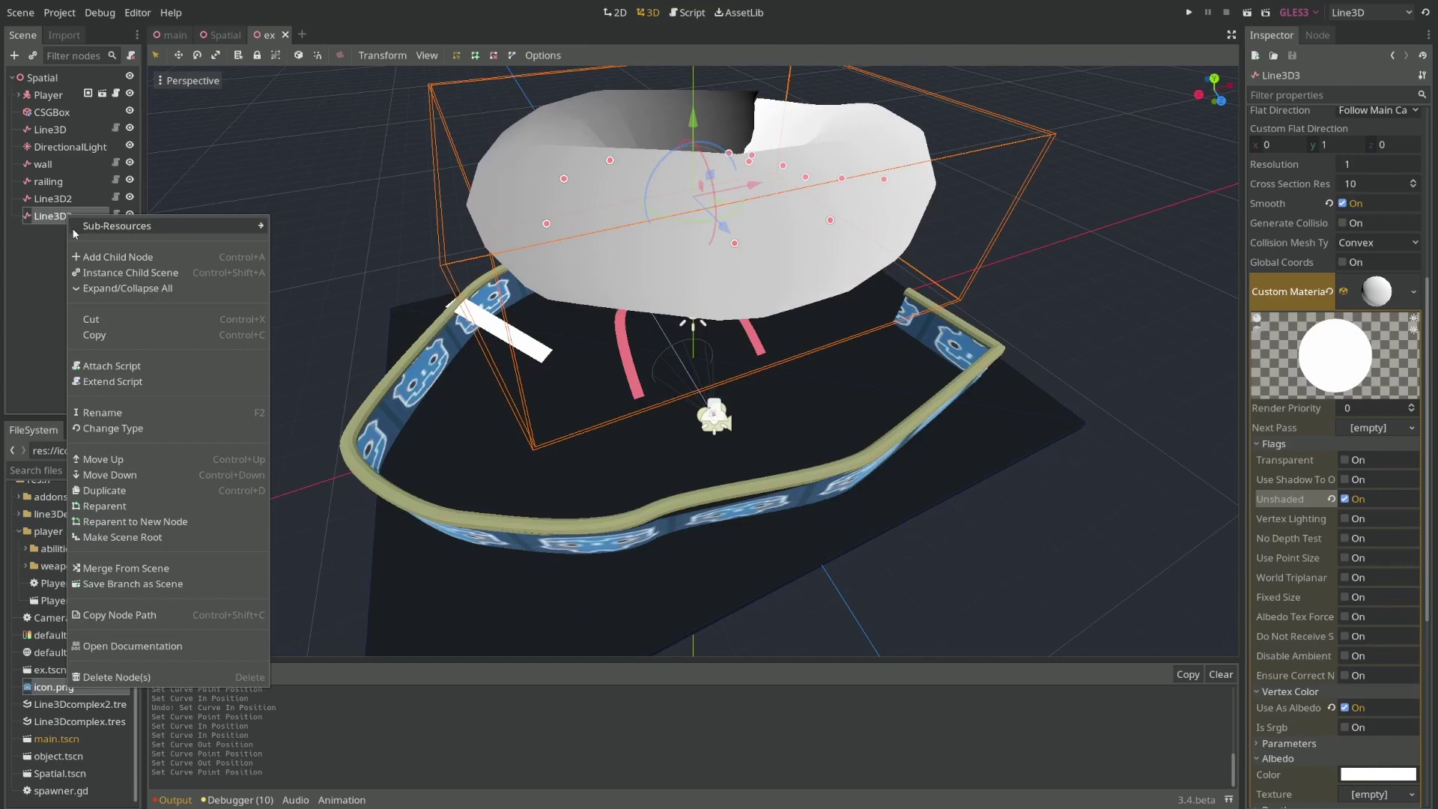
pyautogui.click(128, 381)
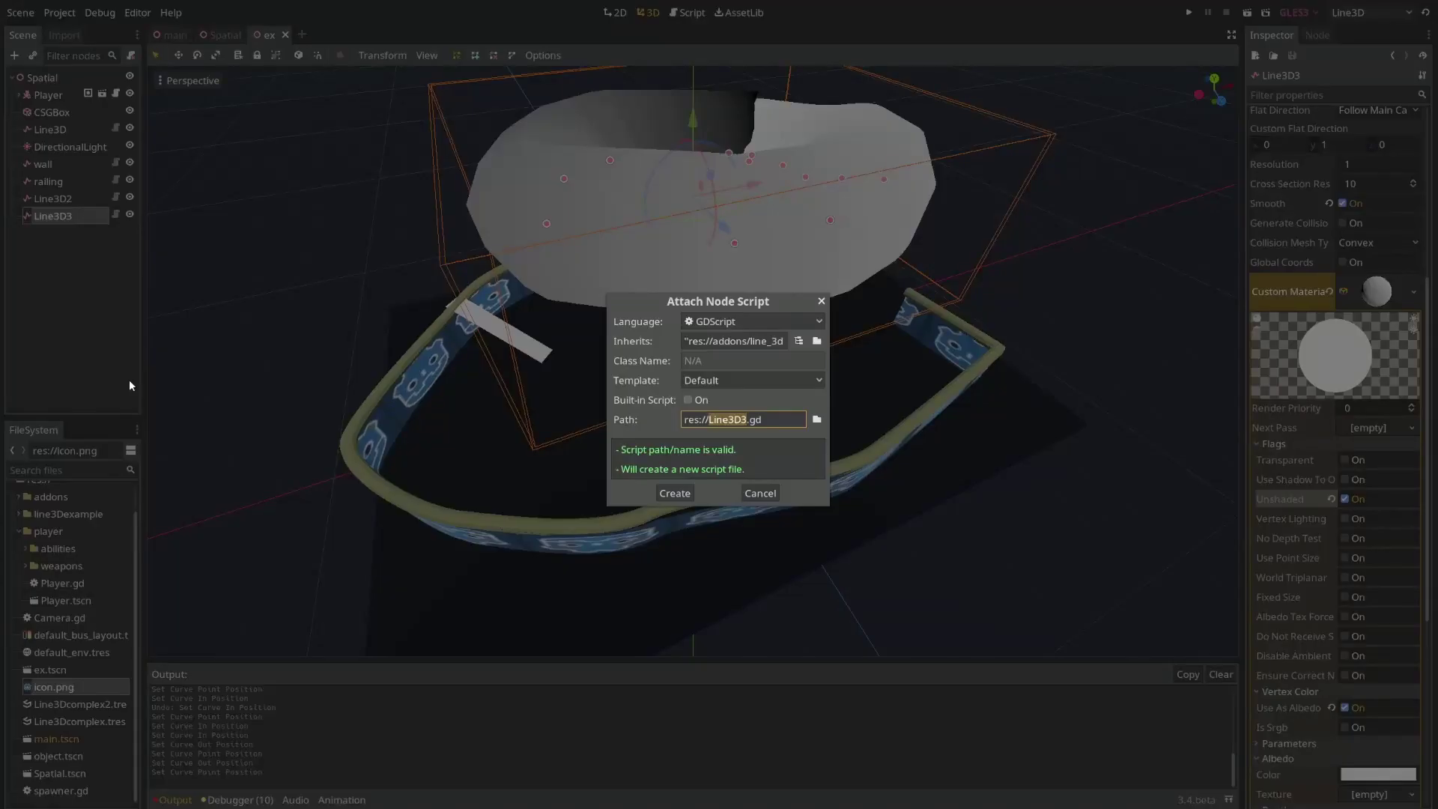
pyautogui.click(684, 495)
# Delete the example variable comments and the commented-out _process code from the Line3D3.gd template, and save.
pyautogui.moveTo(464, 105)
pyautogui.mouseDown()
pyautogui.moveTo(332, 162)
pyautogui.moveTo(360, 250)
pyautogui.mouseUp()
pyautogui.press('BackSpace')
pyautogui.press('BackSpace')
pyautogui.click(389, 104)
pyautogui.press('BackSpace')
pyautogui.press('BackSpace')
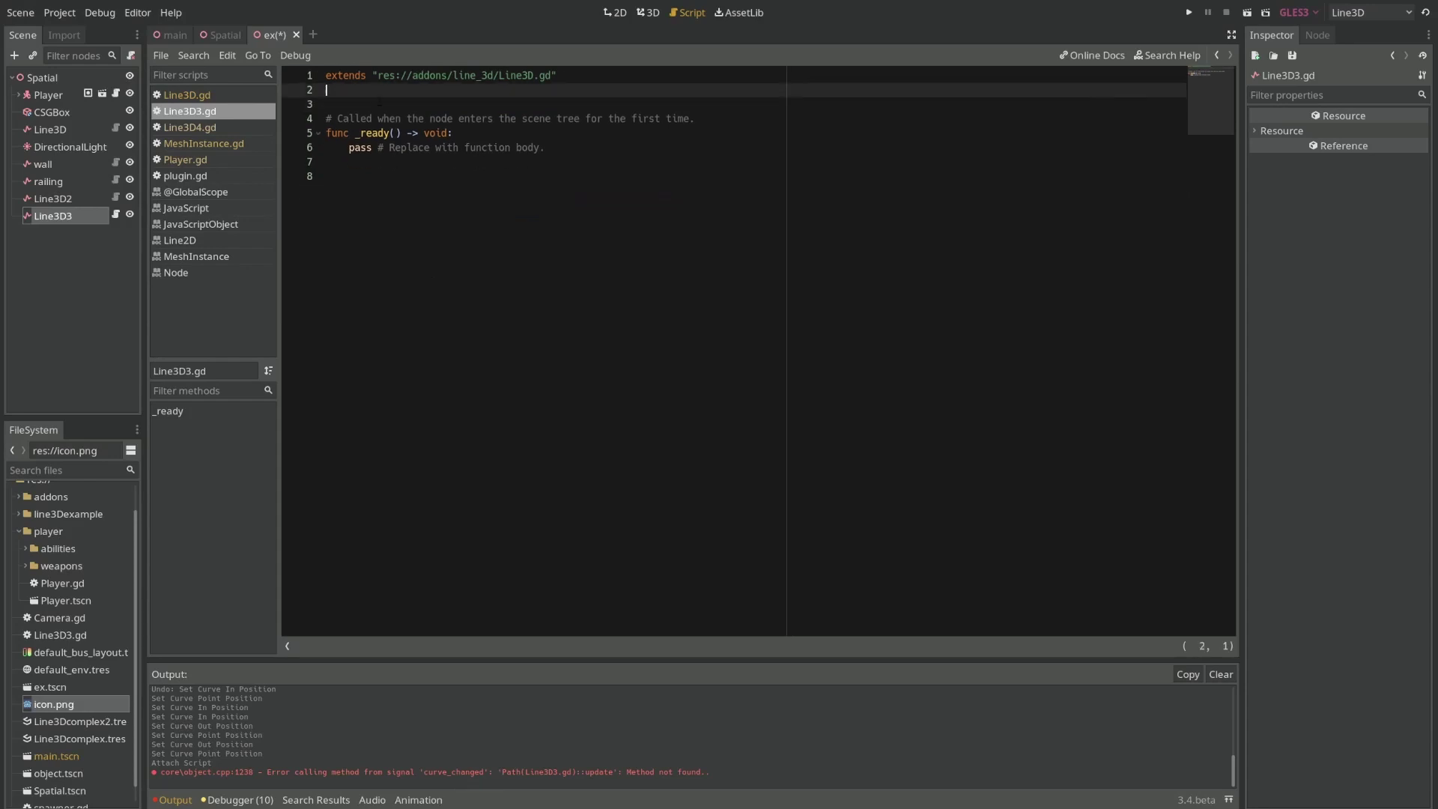
pyautogui.hotkey('ctrl', 's')
# Try to move the ring's curve point #1 in the 3D view, and undo the move.
pyautogui.click(649, 12)
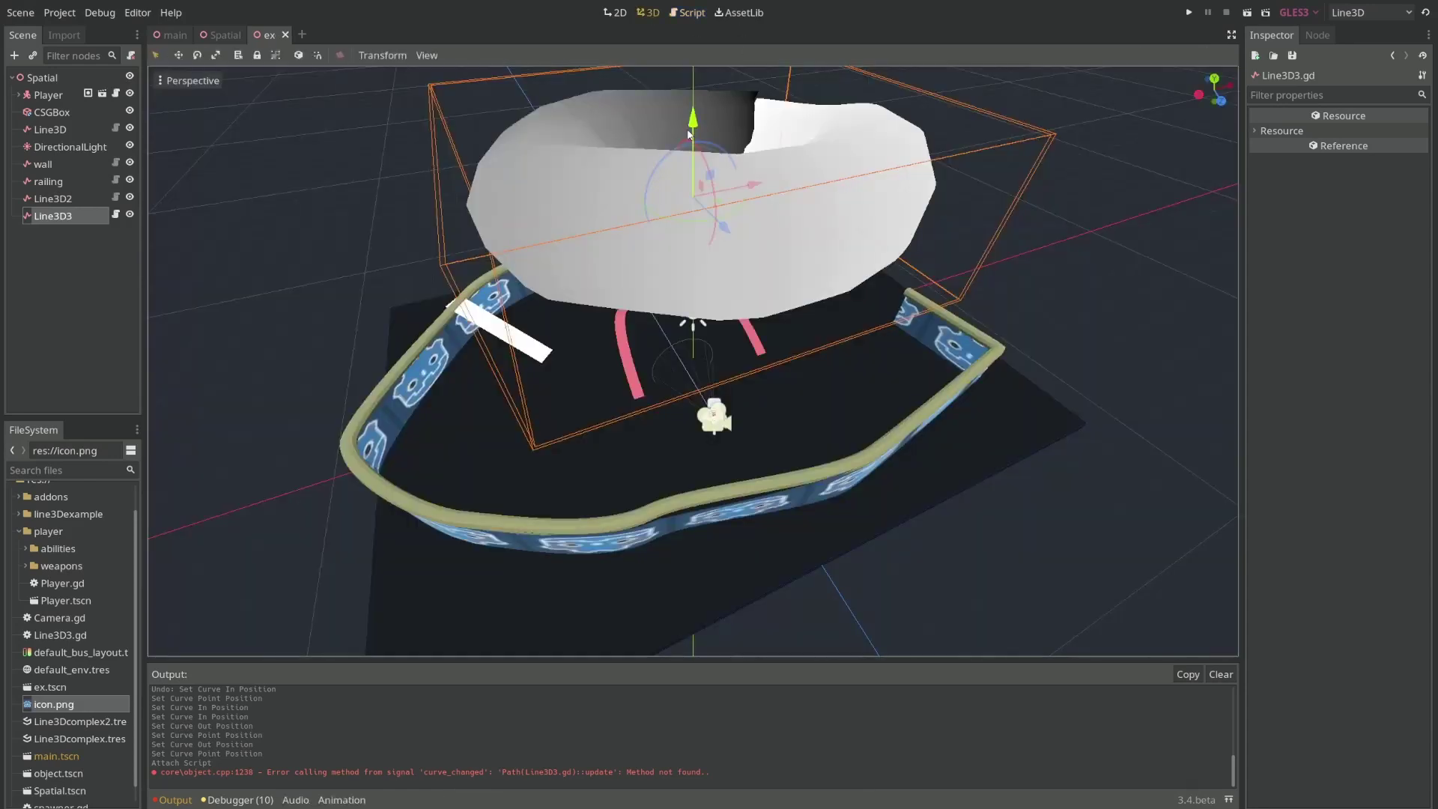
pyautogui.click(56, 213)
pyautogui.moveTo(382, 166); pyautogui.dragTo(398, 221, button='middle')
pyautogui.moveTo(606, 167); pyautogui.dragTo(577, 392)
pyautogui.hotkey('ctrl', 'z')
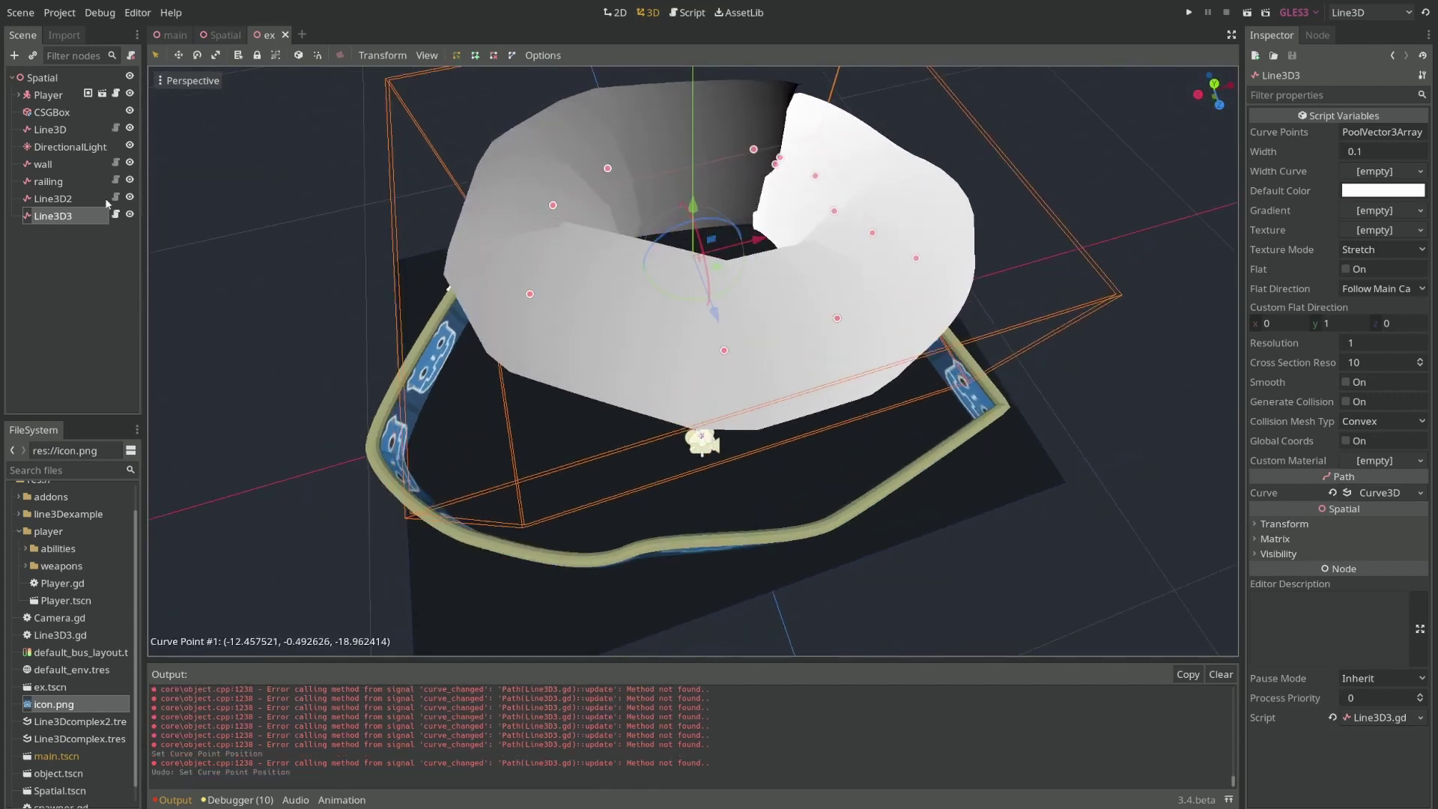
# Add the tool keyword above the extends line of the ring's script and save it.
pyautogui.click(115, 214)
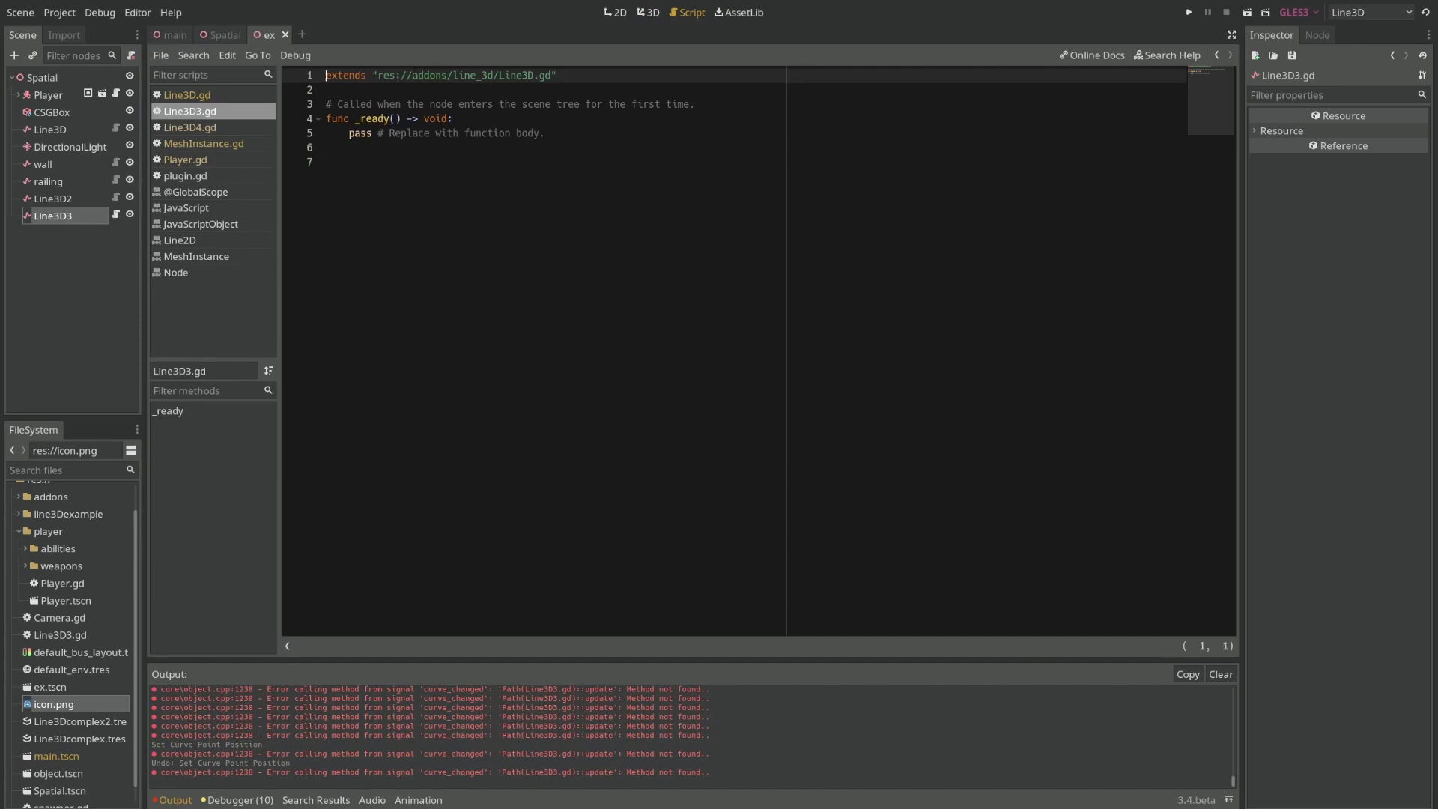
pyautogui.press('Return')
pyautogui.press('Up')
pyautogui.write('tool')
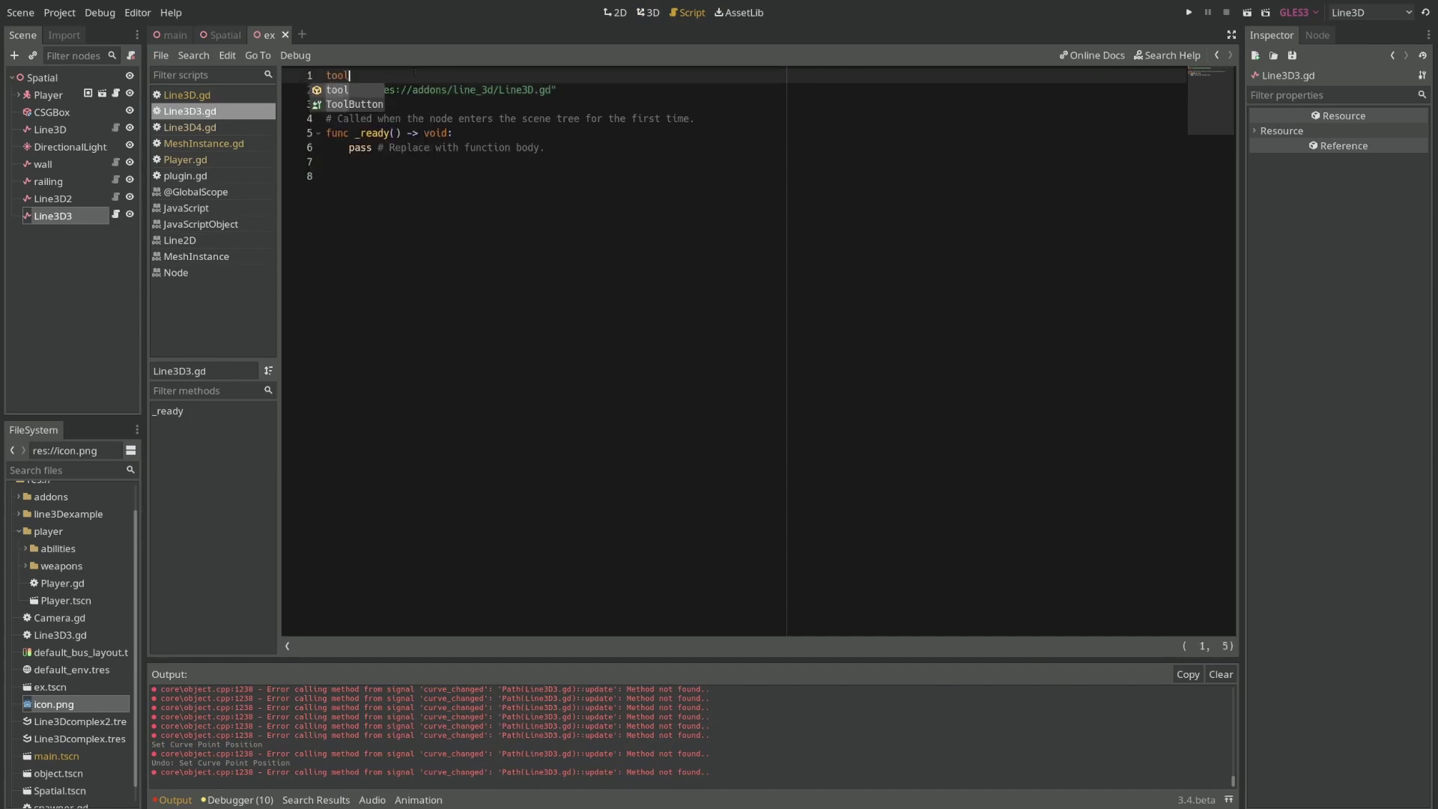
pyautogui.hotkey('ctrl', 's')
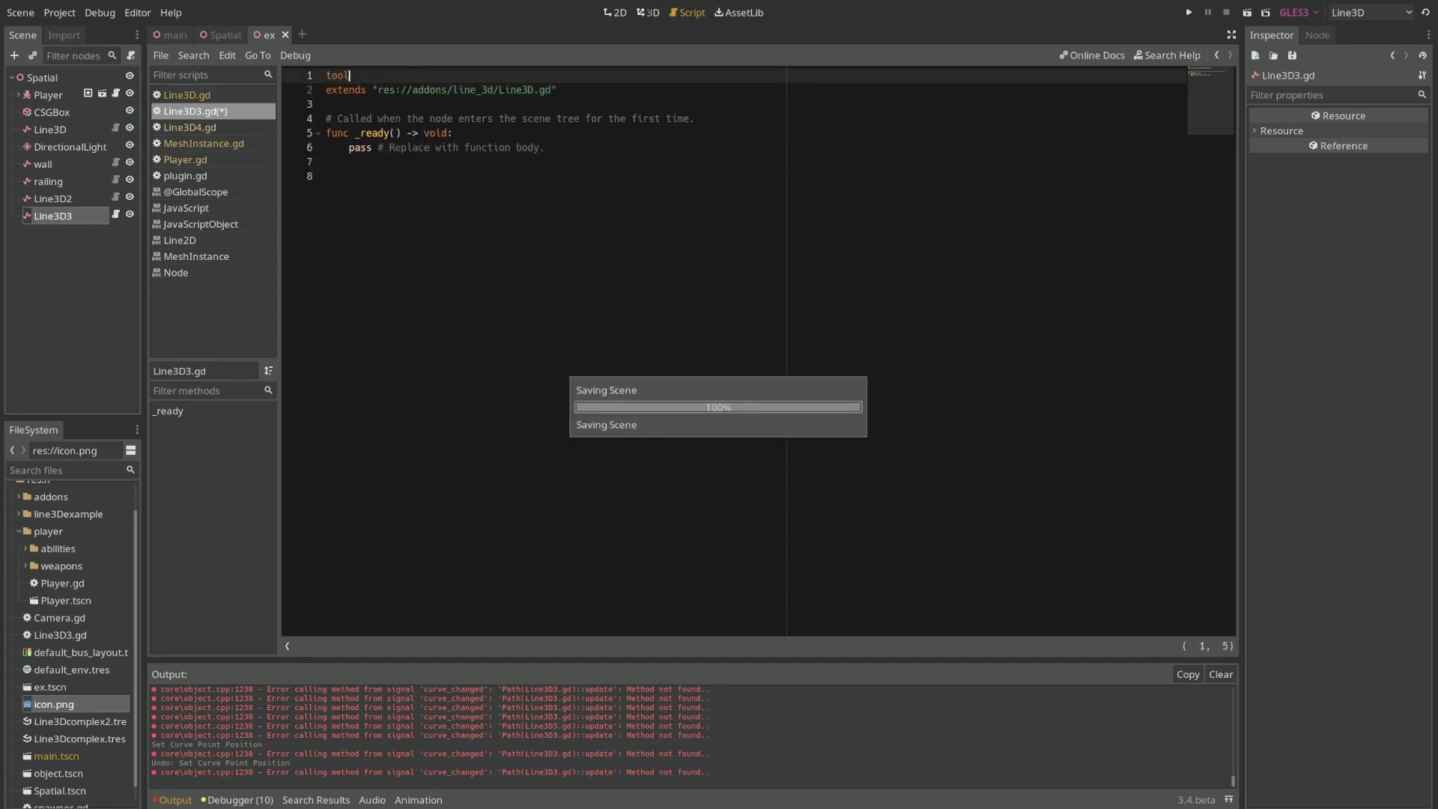
# Return to the 3D view and slightly reposition curve point #1 of the Line3D3 ring.
pyautogui.click(648, 13)
pyautogui.click(90, 213)
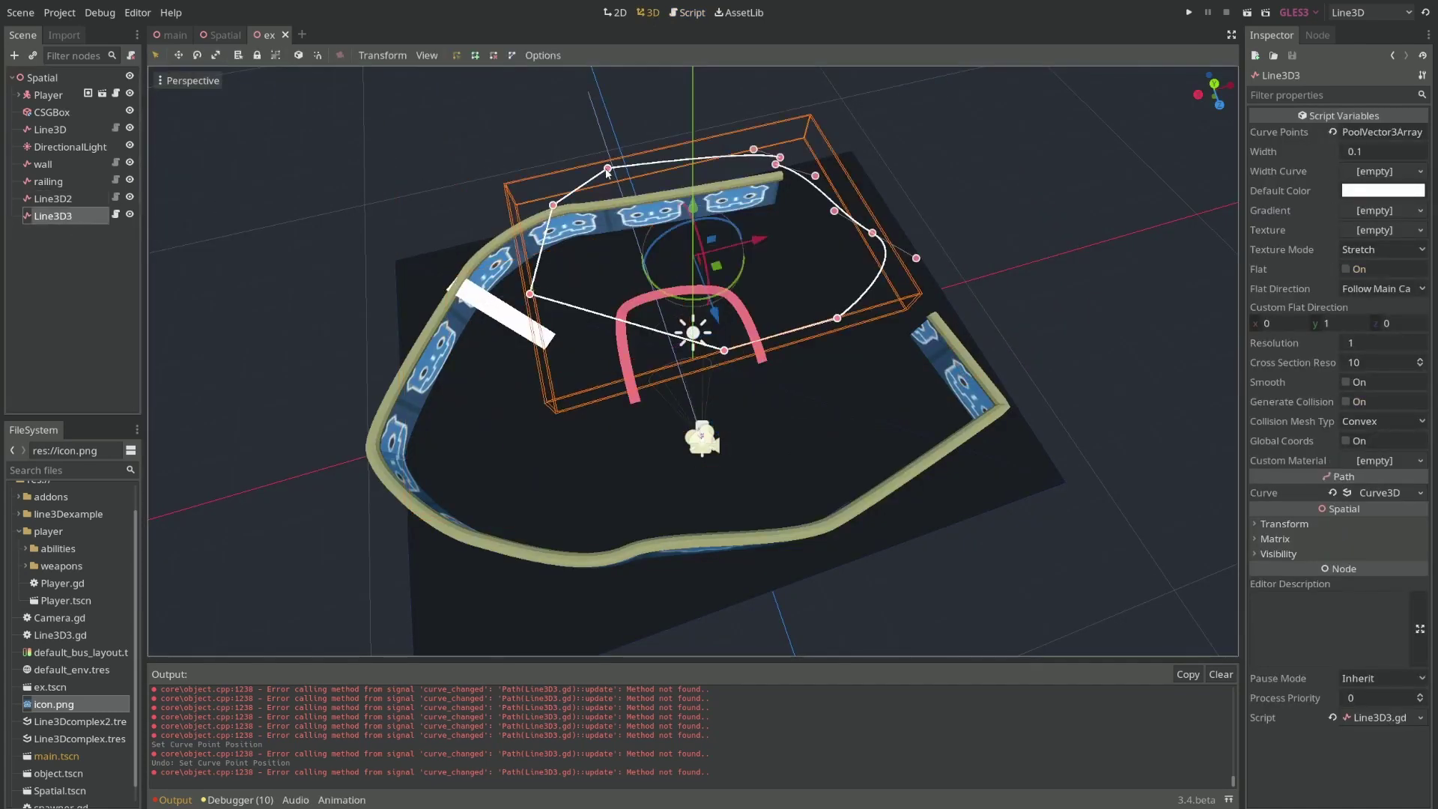
pyautogui.moveTo(608, 169); pyautogui.dragTo(619, 185)
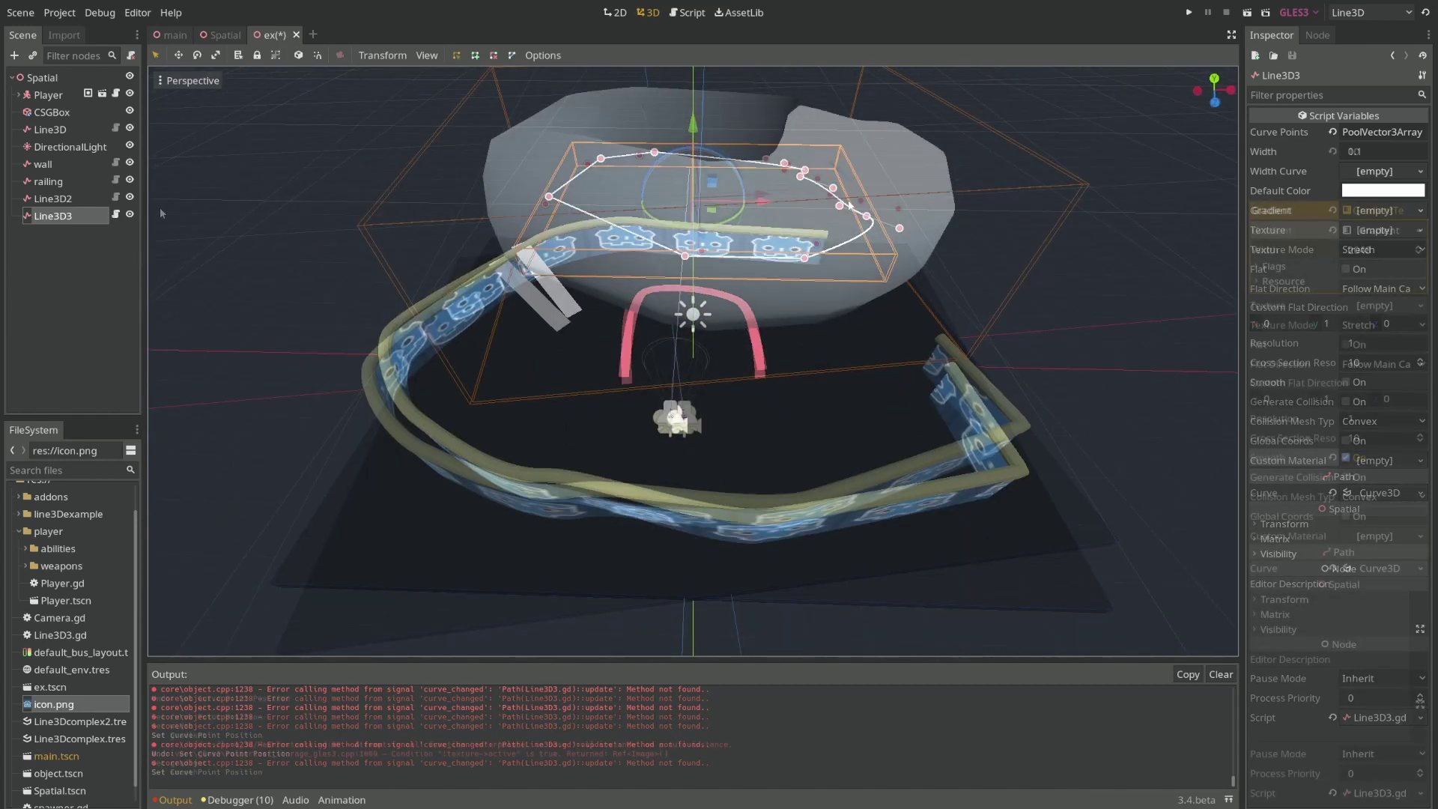
# Replace the pass placeholder in the ring script's _ready function with the condition if Engine.editor_hint:.
pyautogui.click(115, 214)
pyautogui.moveTo(567, 150); pyautogui.dragTo(360, 148)
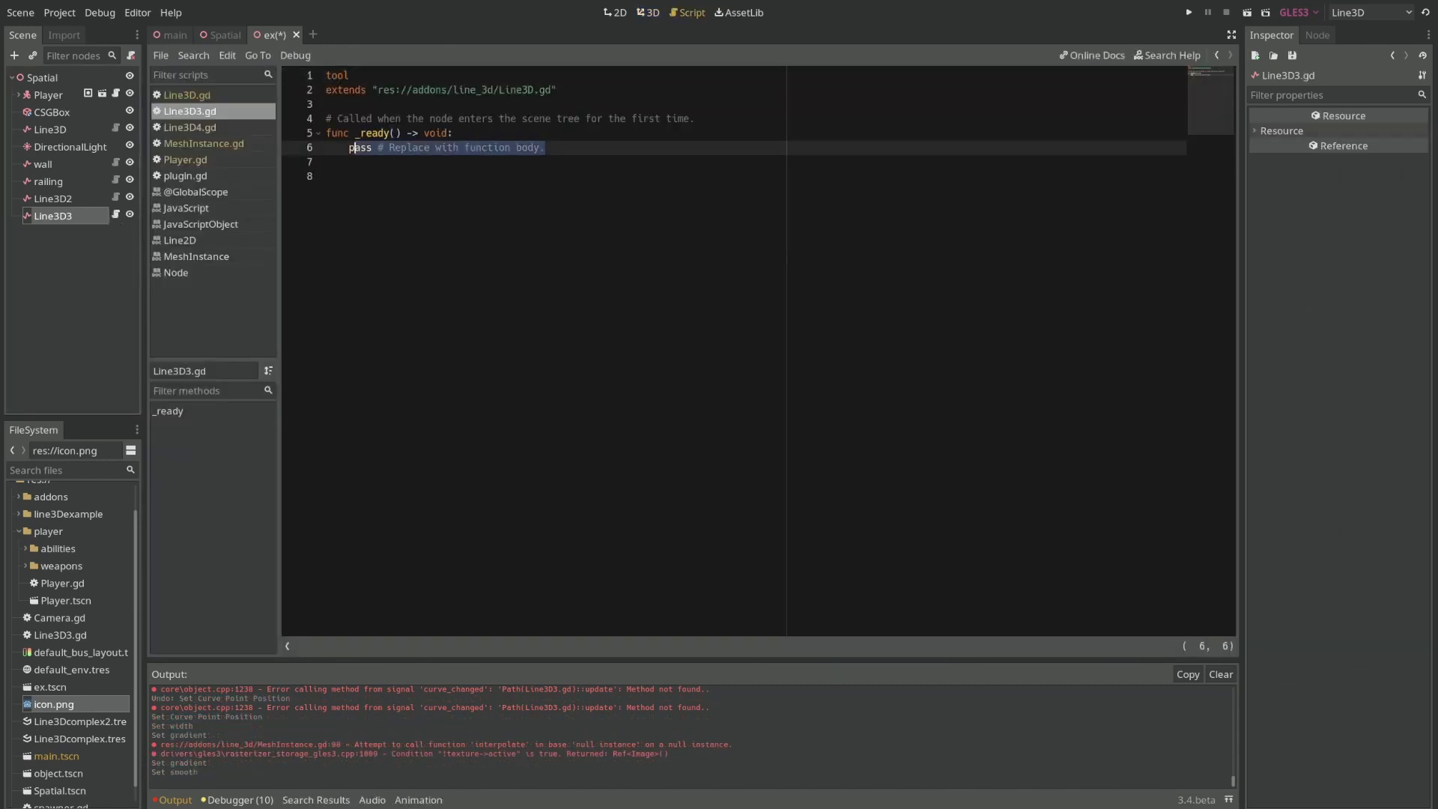
pyautogui.moveTo(349, 75); pyautogui.dragTo(326, 75)
pyautogui.moveTo(551, 148); pyautogui.dragTo(354, 147)
pyautogui.write('if Engine.editor_hint:')
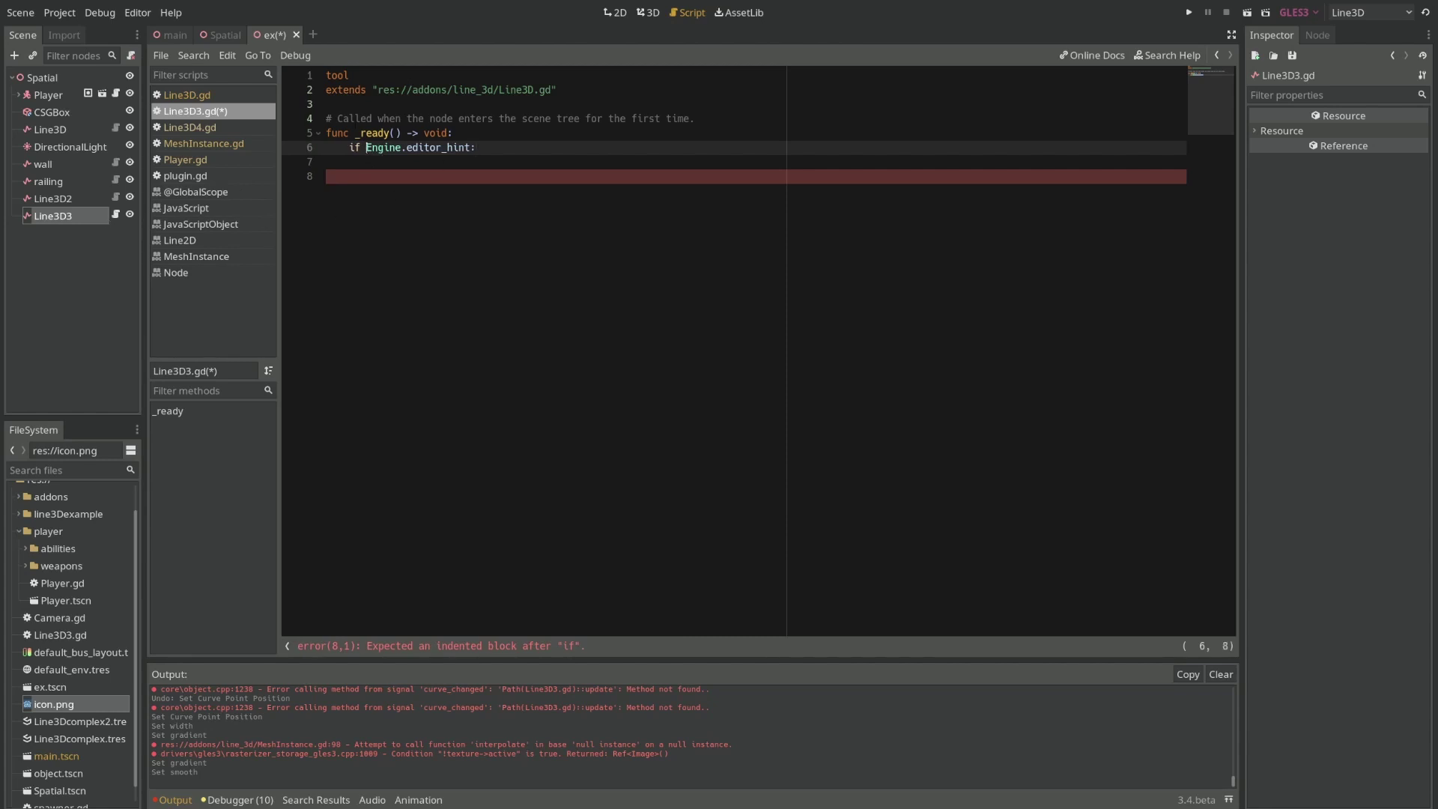
# Call set_process(false) inside the Engine.editor_hint condition.
pyautogui.press('Return')
pyautogui.write('s')
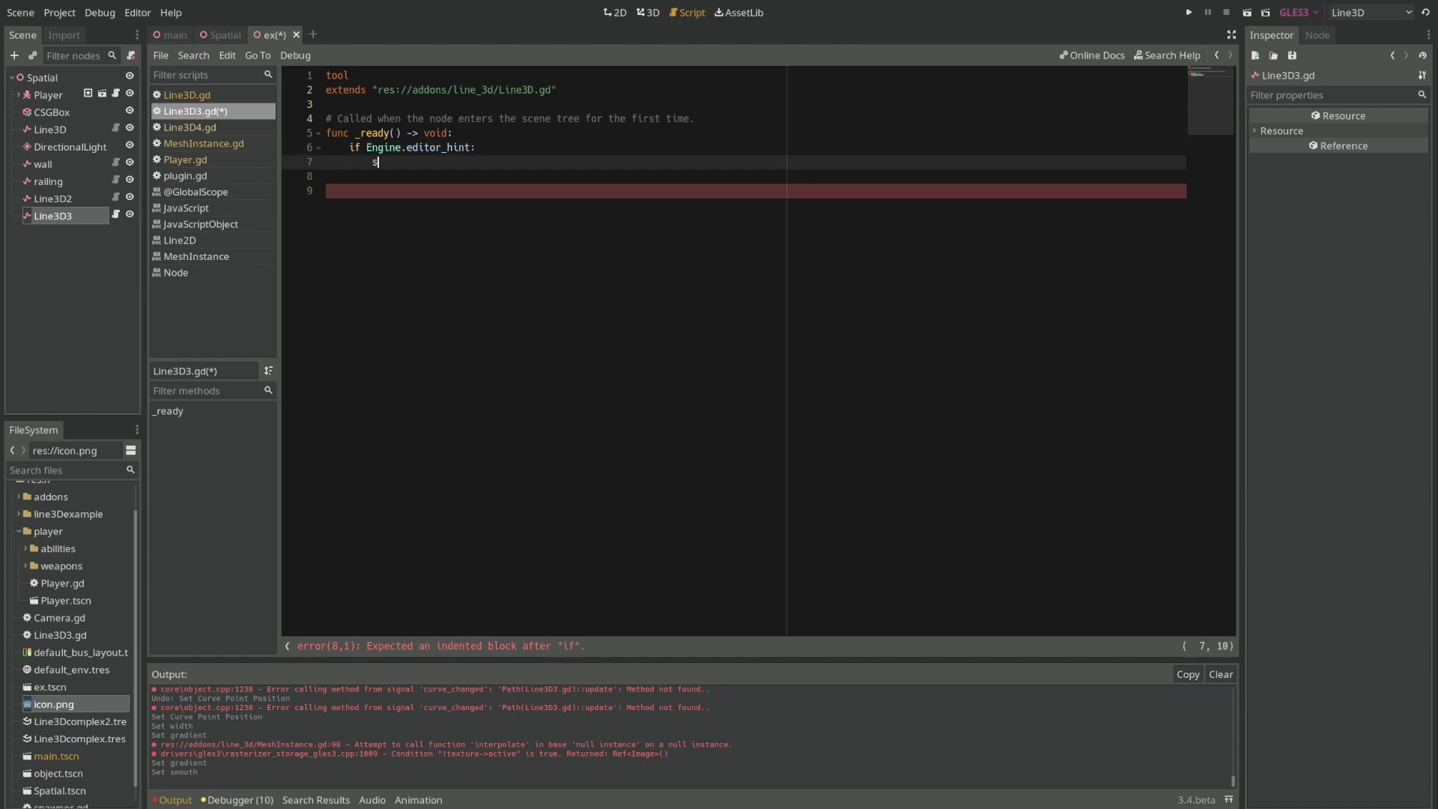
pyautogui.write('et_pros')
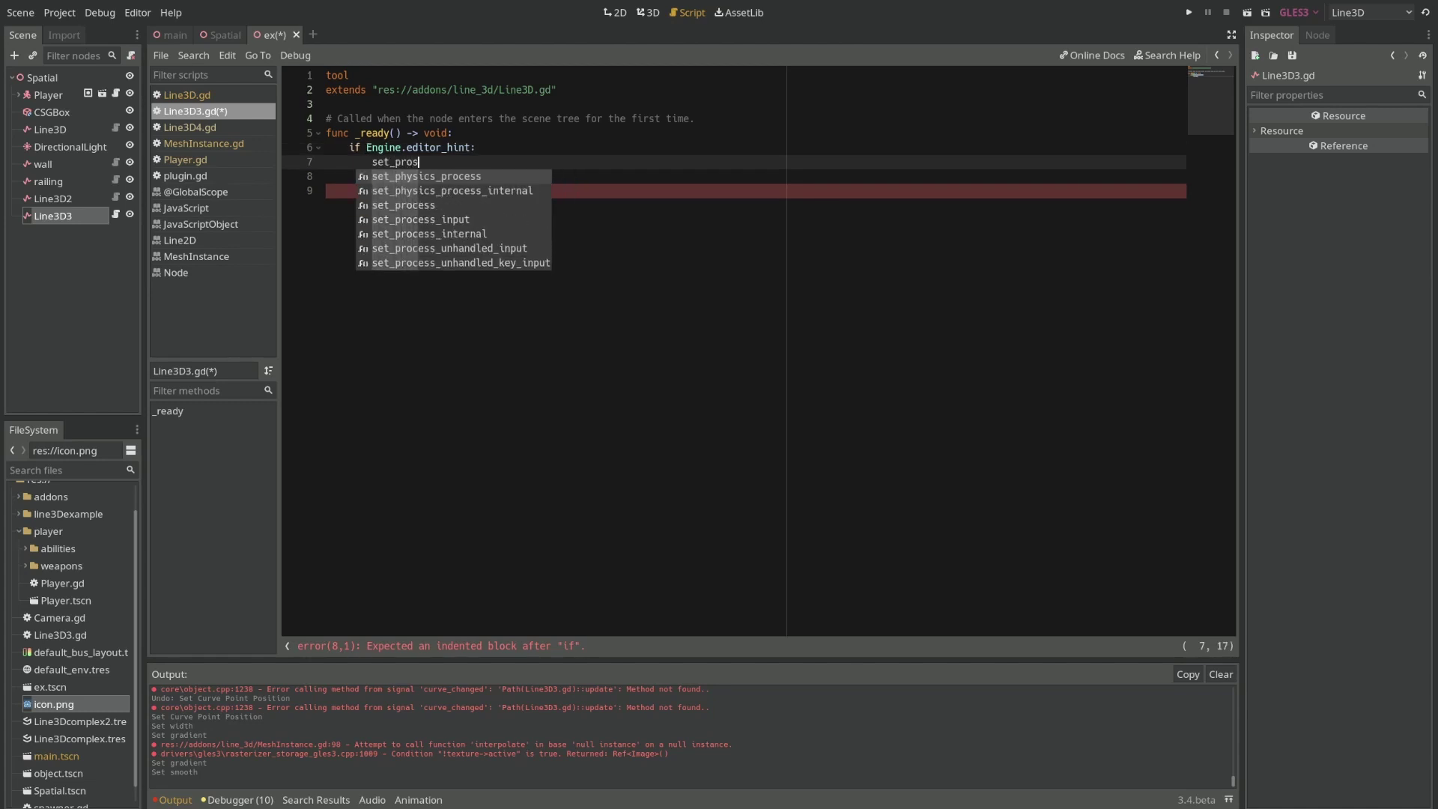
pyautogui.press('Return')
pyautogui.write('fal')
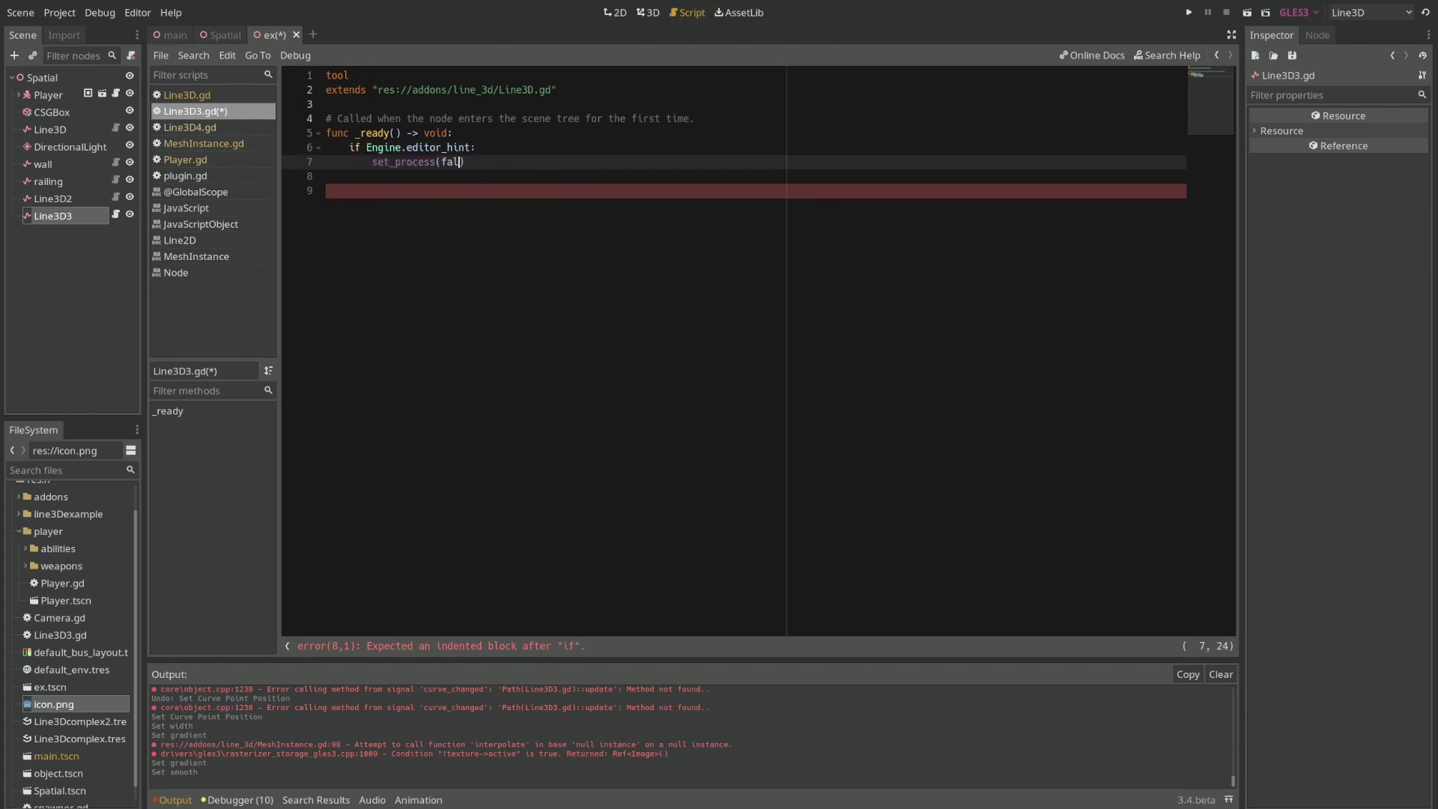
pyautogui.write('se')
pyautogui.press('Right')
# Add a _process(delta: float) -> void function below _ready in the ring's script.
pyautogui.press('Return')
pyautogui.press('Return')
pyautogui.press('BackSpace')
pyautogui.press('BackSpace')
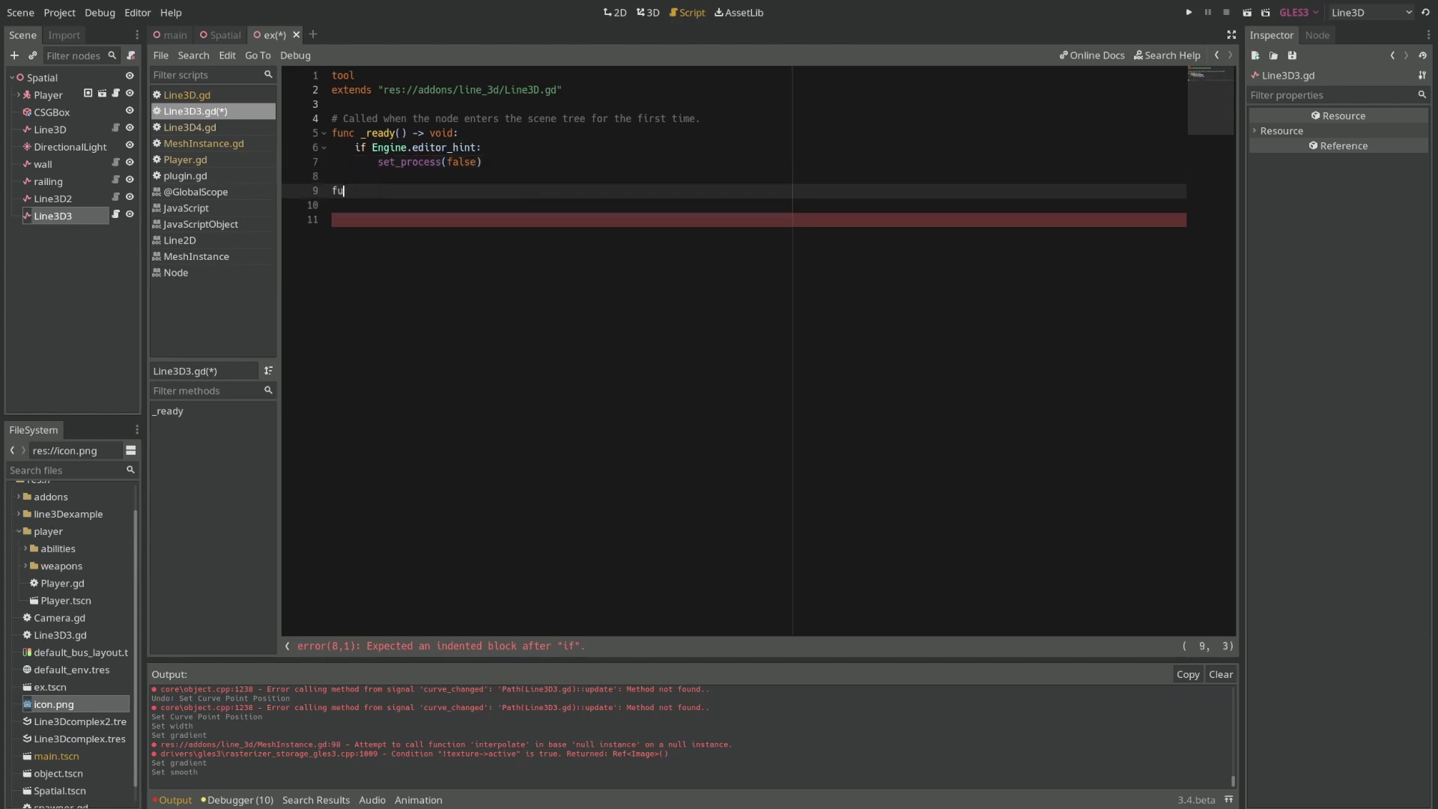
pyautogui.write('func _pr')
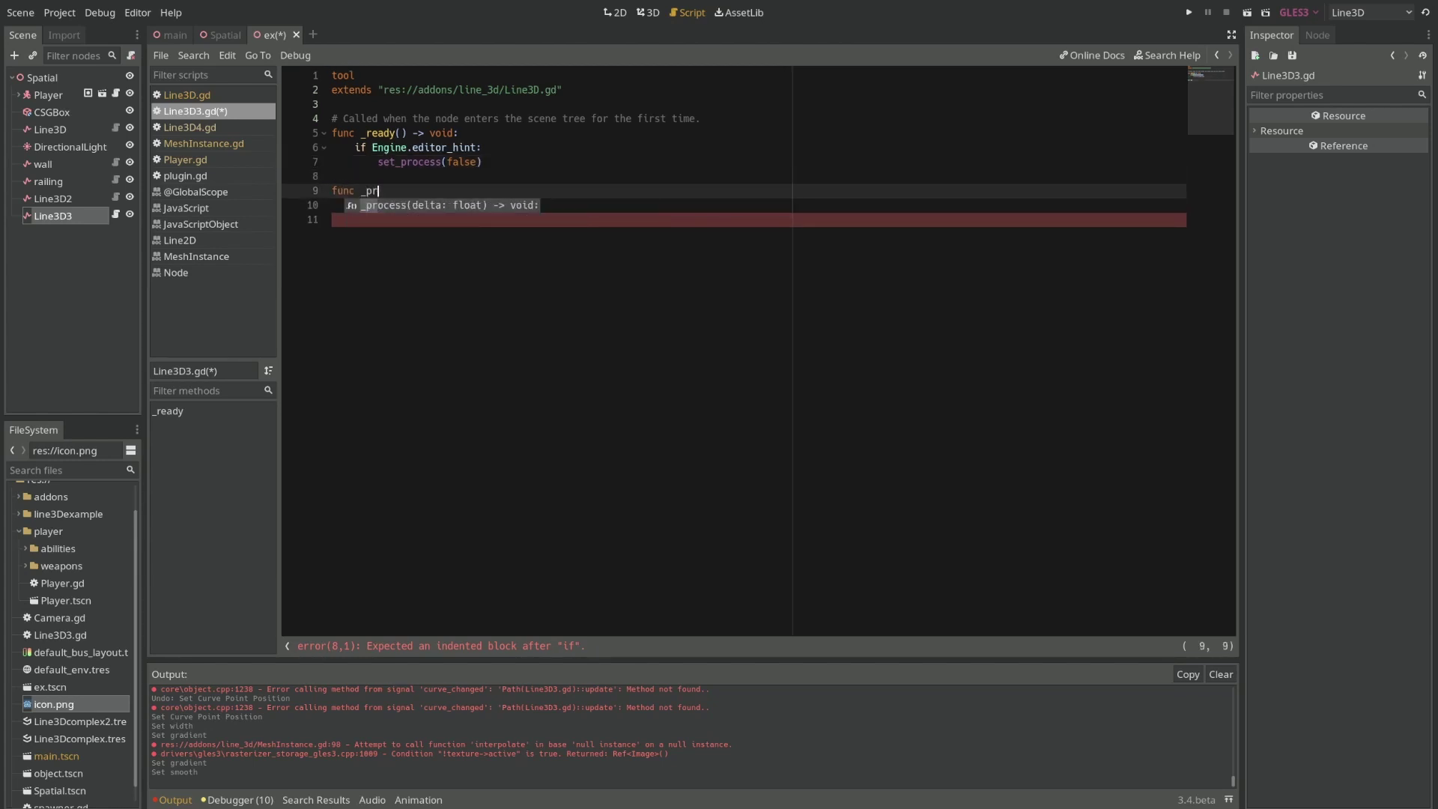
pyautogui.press('Return')
pyautogui.press('Return')
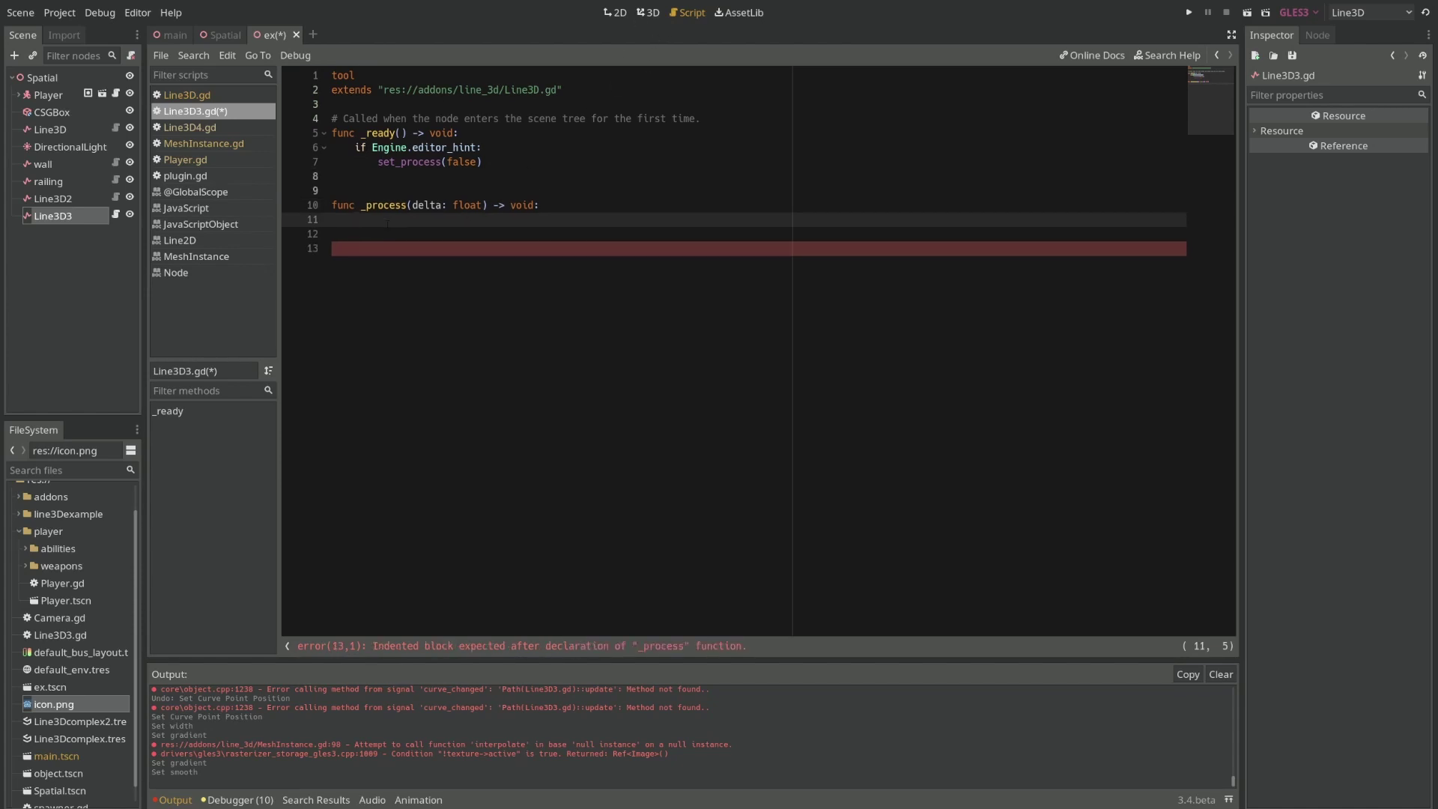
# Make the _process function call rotate_y(0.01) and save the script.
pyautogui.write('ro')
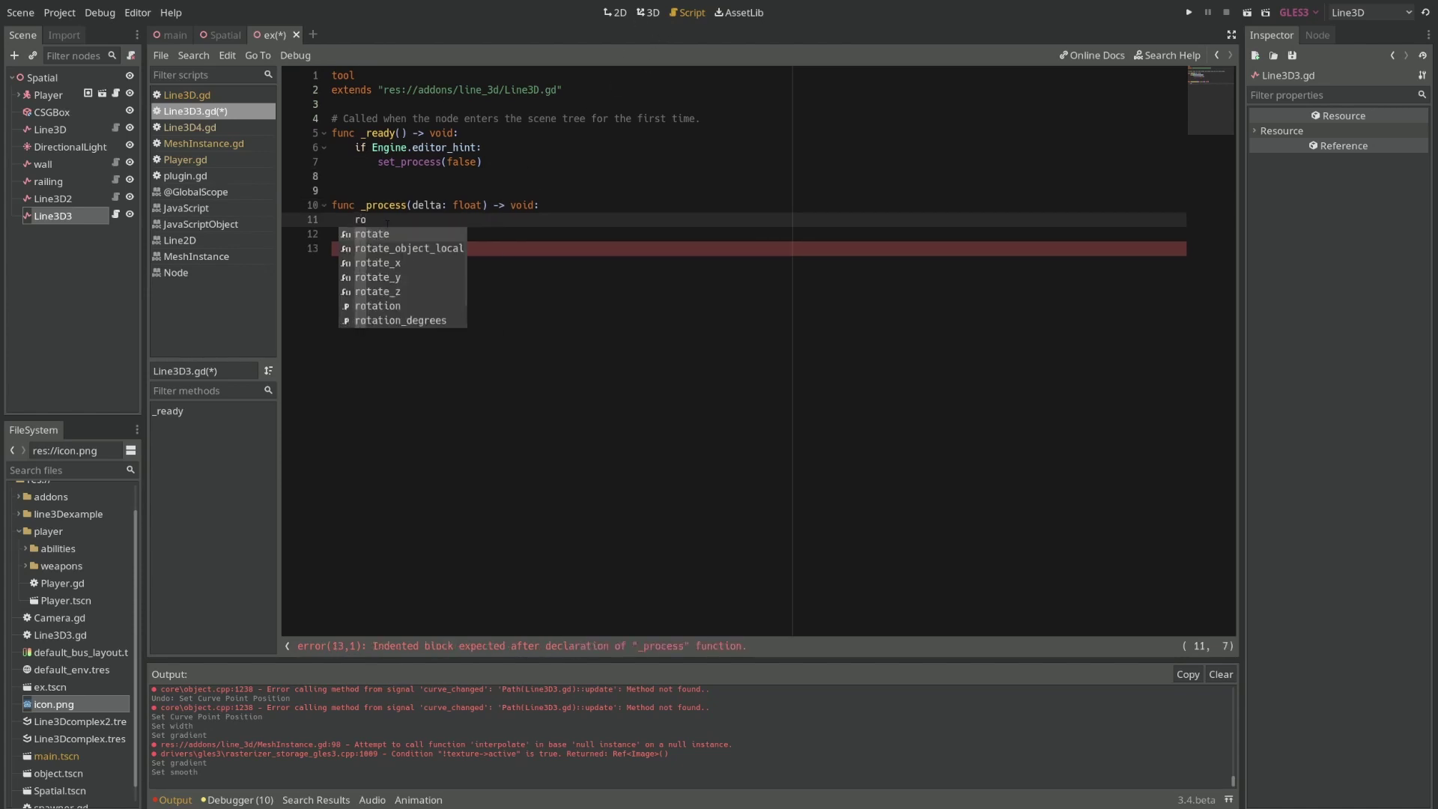
pyautogui.press('Down')
pyautogui.press('Down')
pyautogui.press('Down')
pyautogui.press('Return')
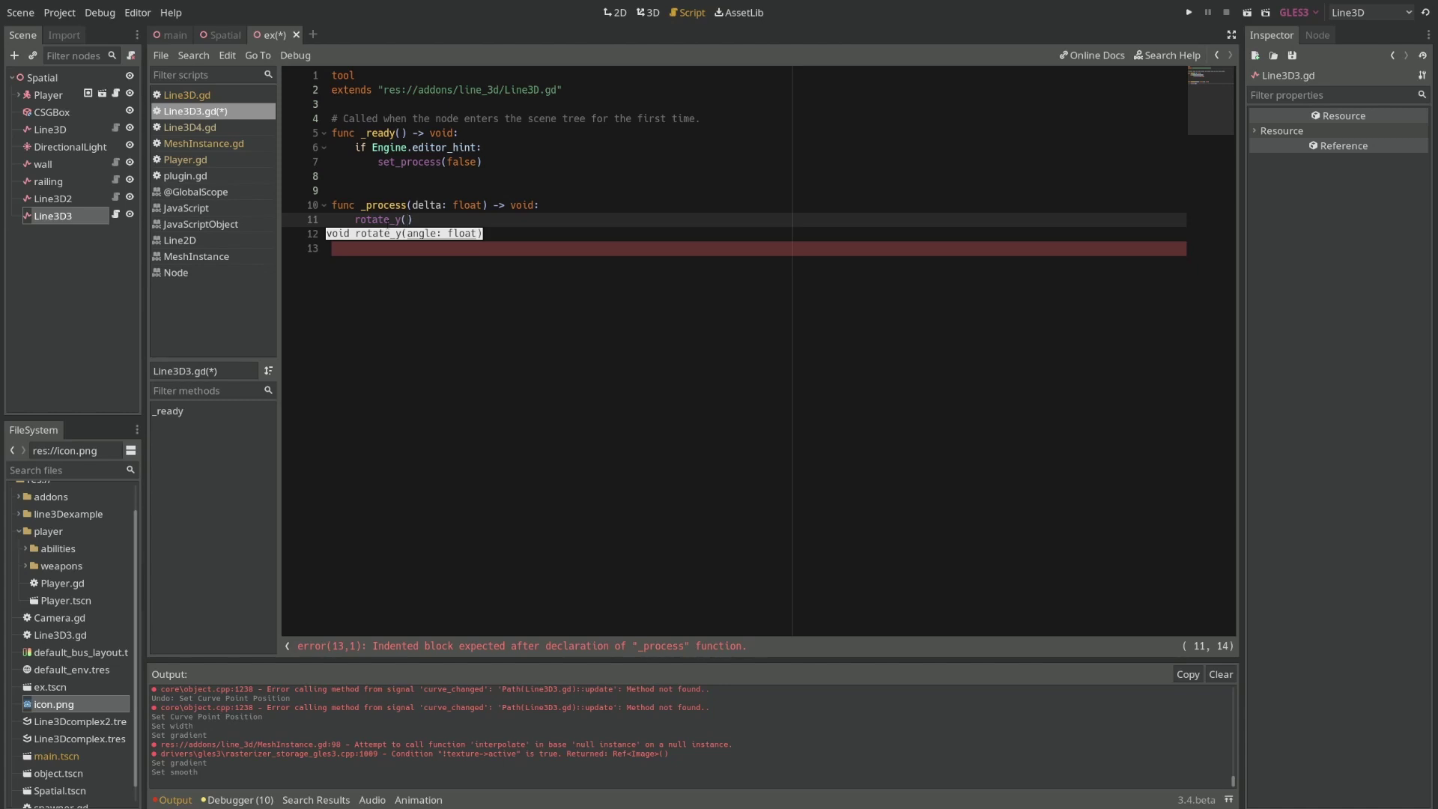
pyautogui.write('0.01')
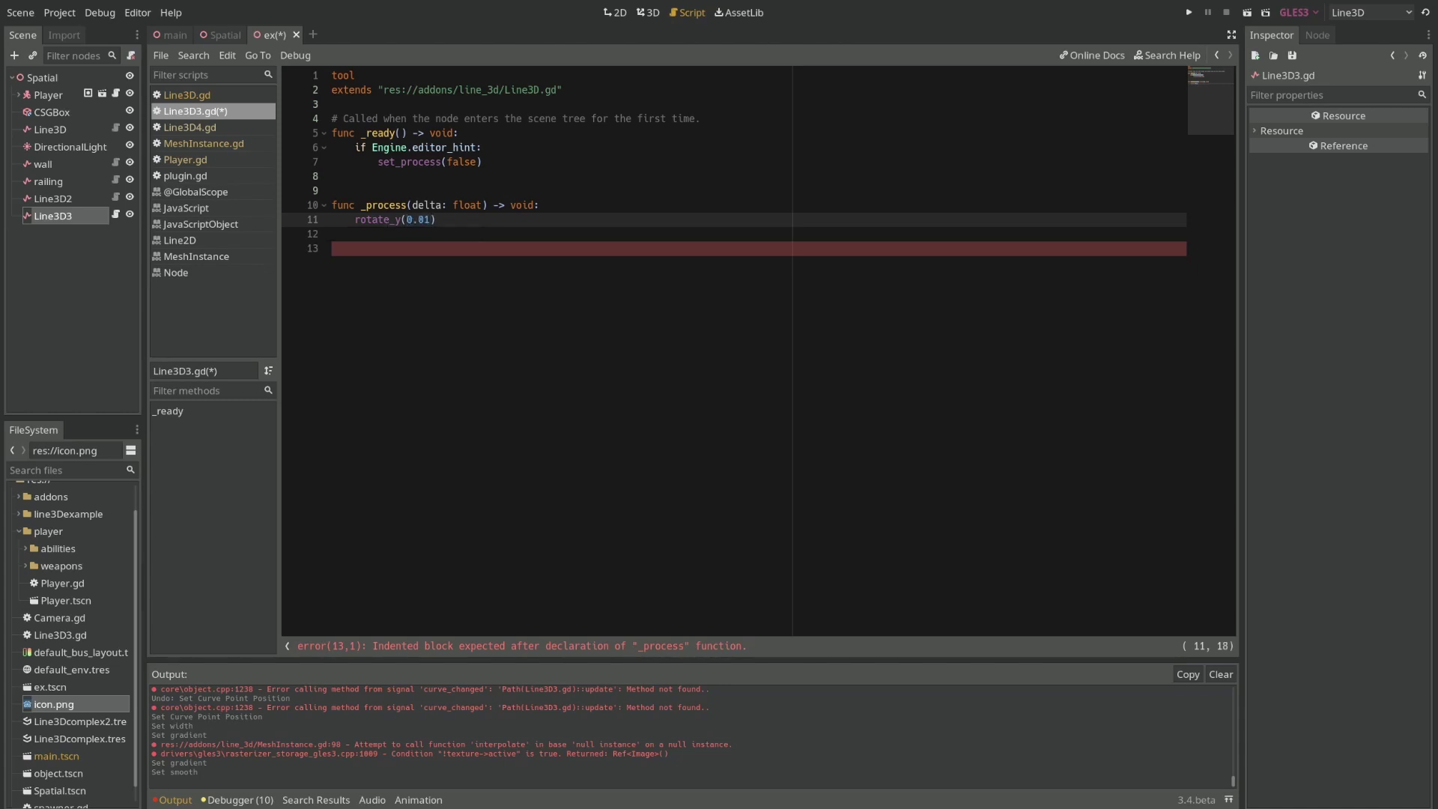
pyautogui.press('Up')
pyautogui.press('Up')
pyautogui.hotkey('ctrl', 's')
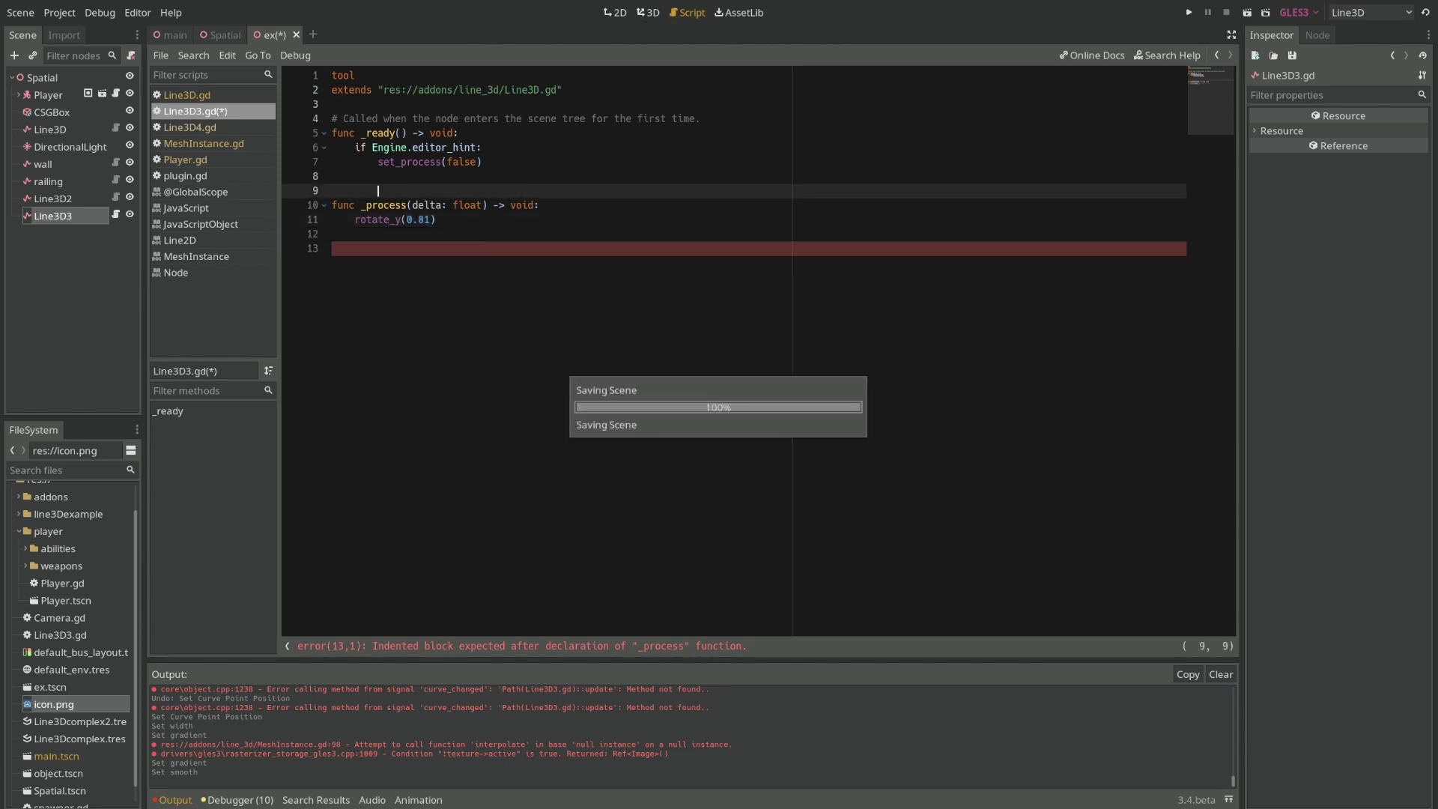
# Check the ring in the 3D view and its script's editor condition, and run the project to test the rotation.
pyautogui.click(645, 14)
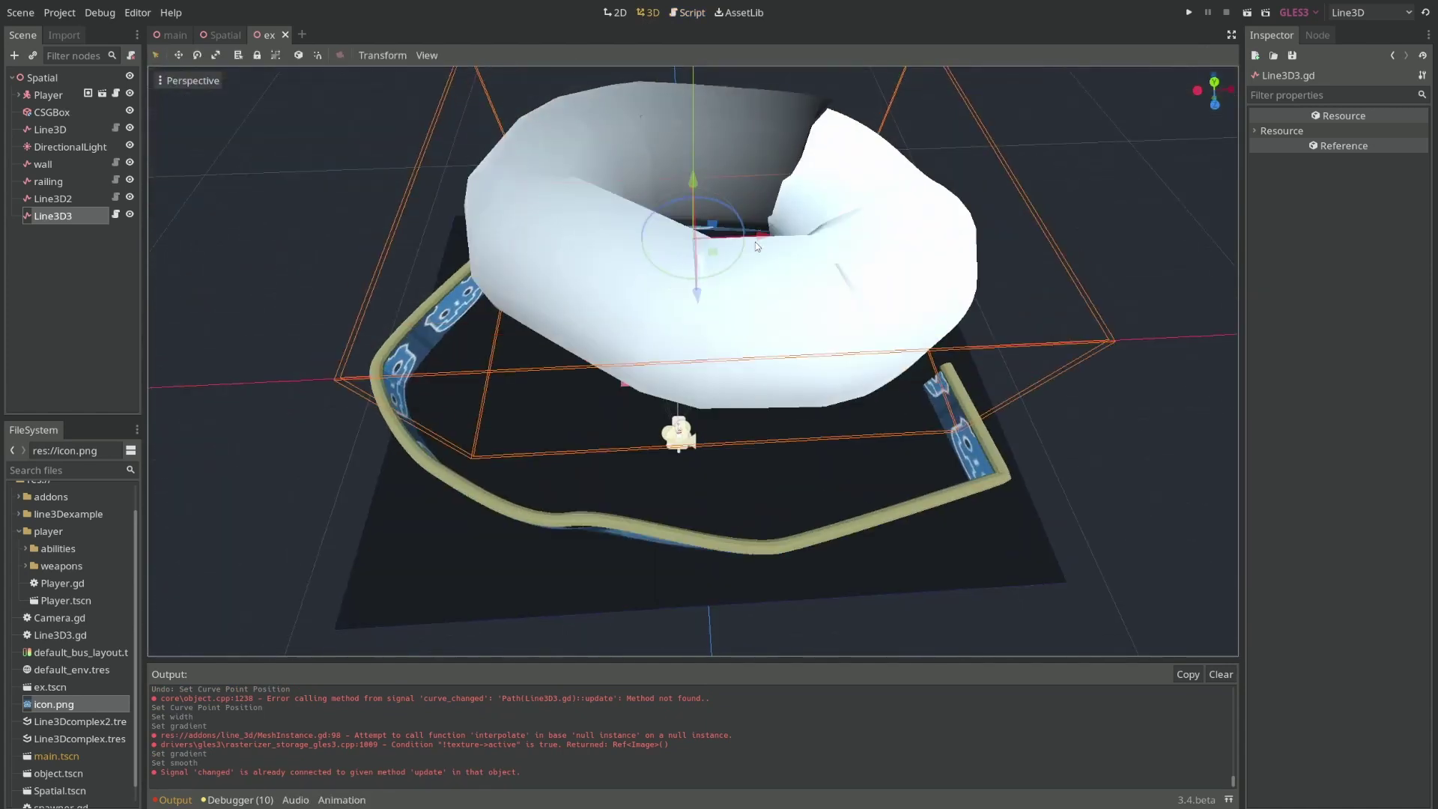
pyautogui.click(678, 18)
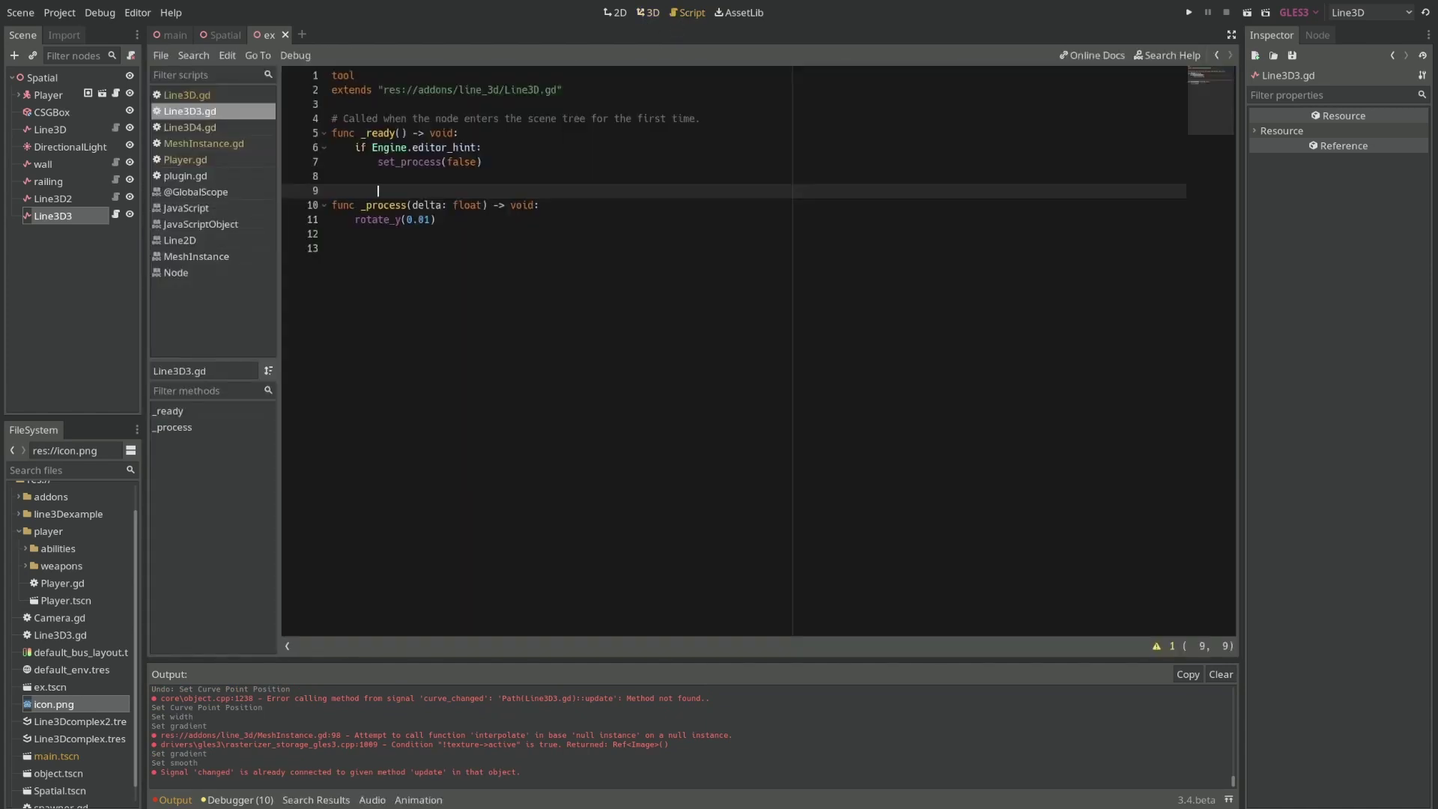
pyautogui.moveTo(379, 133); pyautogui.dragTo(482, 147)
pyautogui.click(483, 162)
pyautogui.click(649, 13)
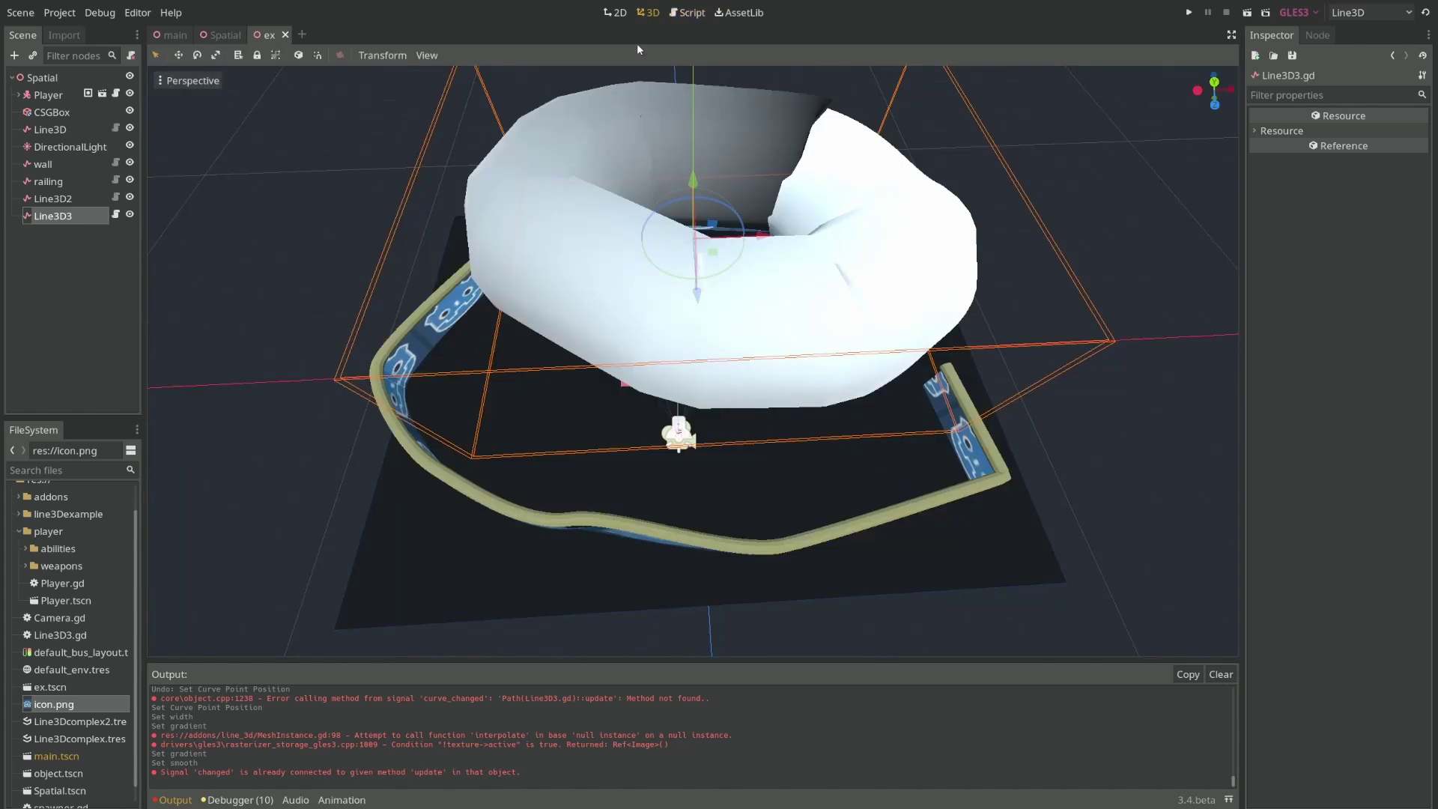
pyautogui.press('F5')
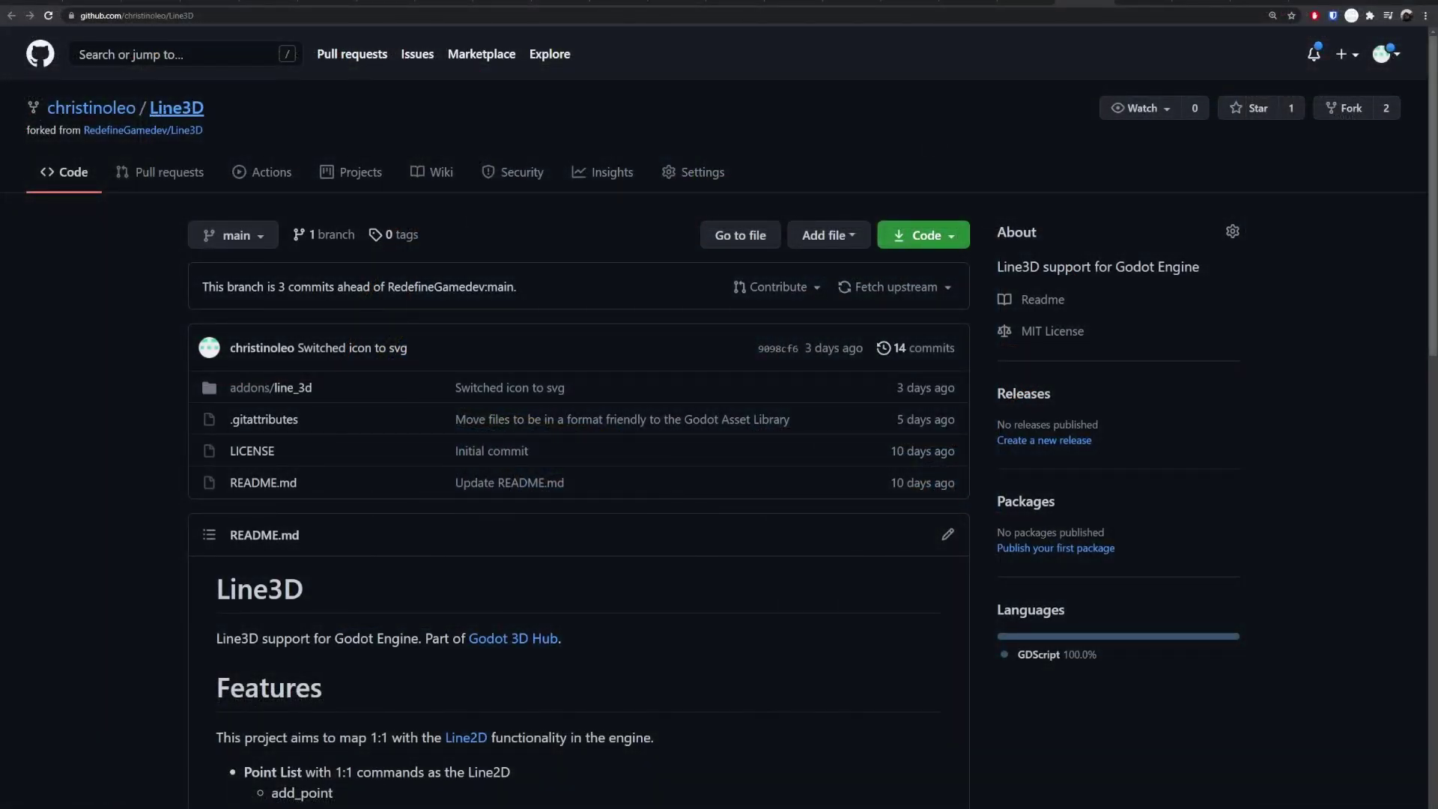
# Switch to the browser and examine the Line3D GitHub repository's page, its clone and download options, and the addons/line_3d folder entry.
pyautogui.moveTo(205, 109); pyautogui.dragTo(47, 108)
pyautogui.click(192, 120)
pyautogui.scroll(-3, 141, 408)
pyautogui.scroll(3, 142, 420)
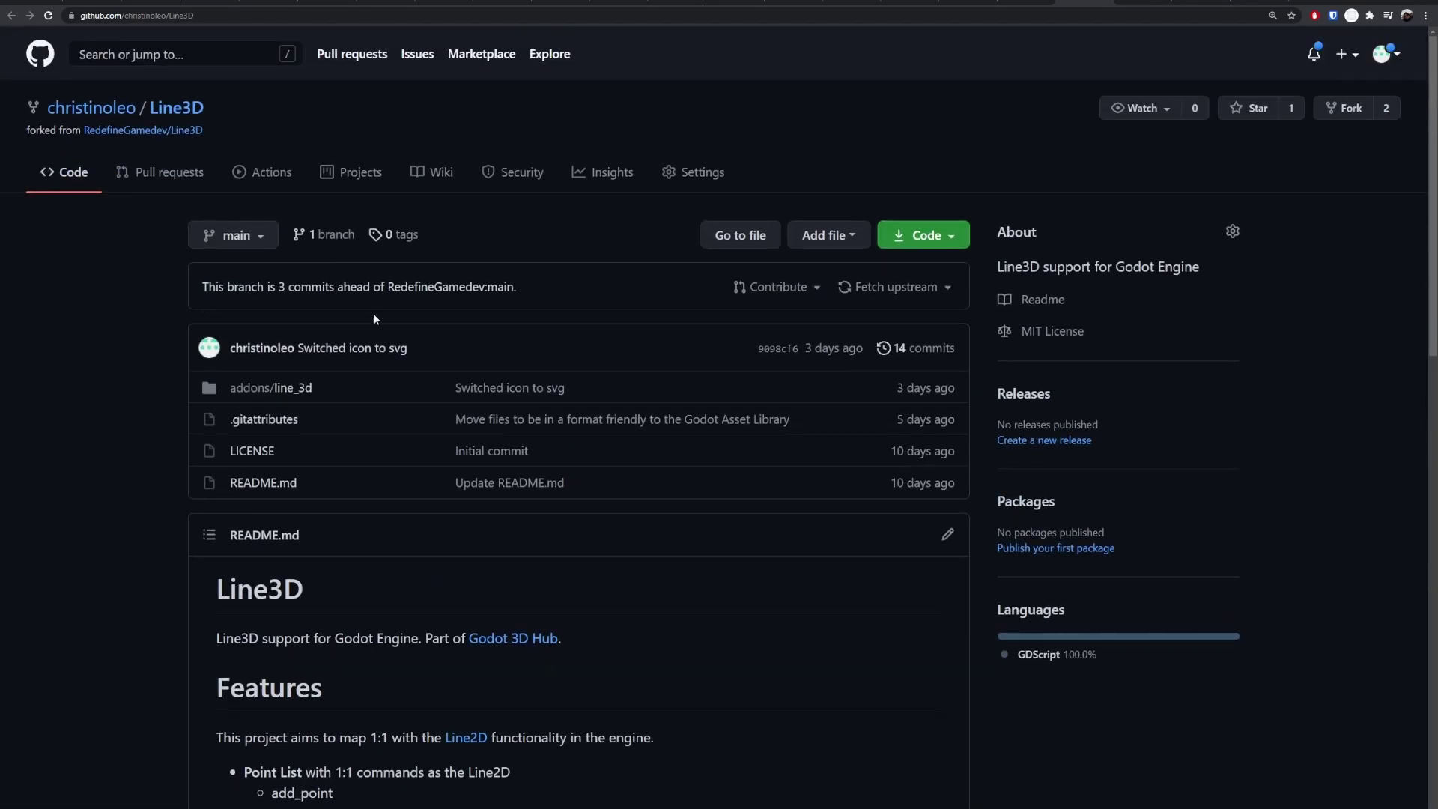
pyautogui.click(905, 239)
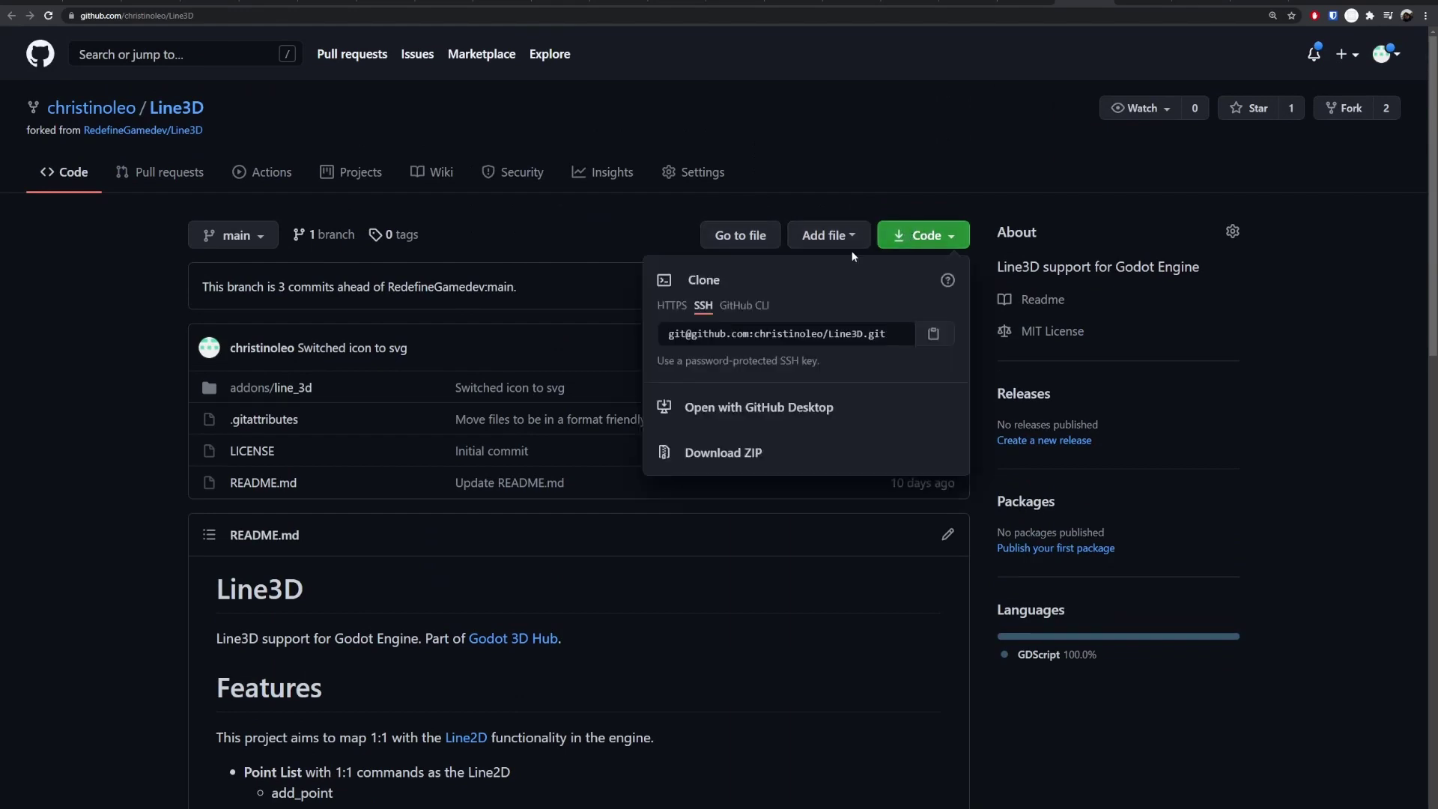
pyautogui.click(90, 449)
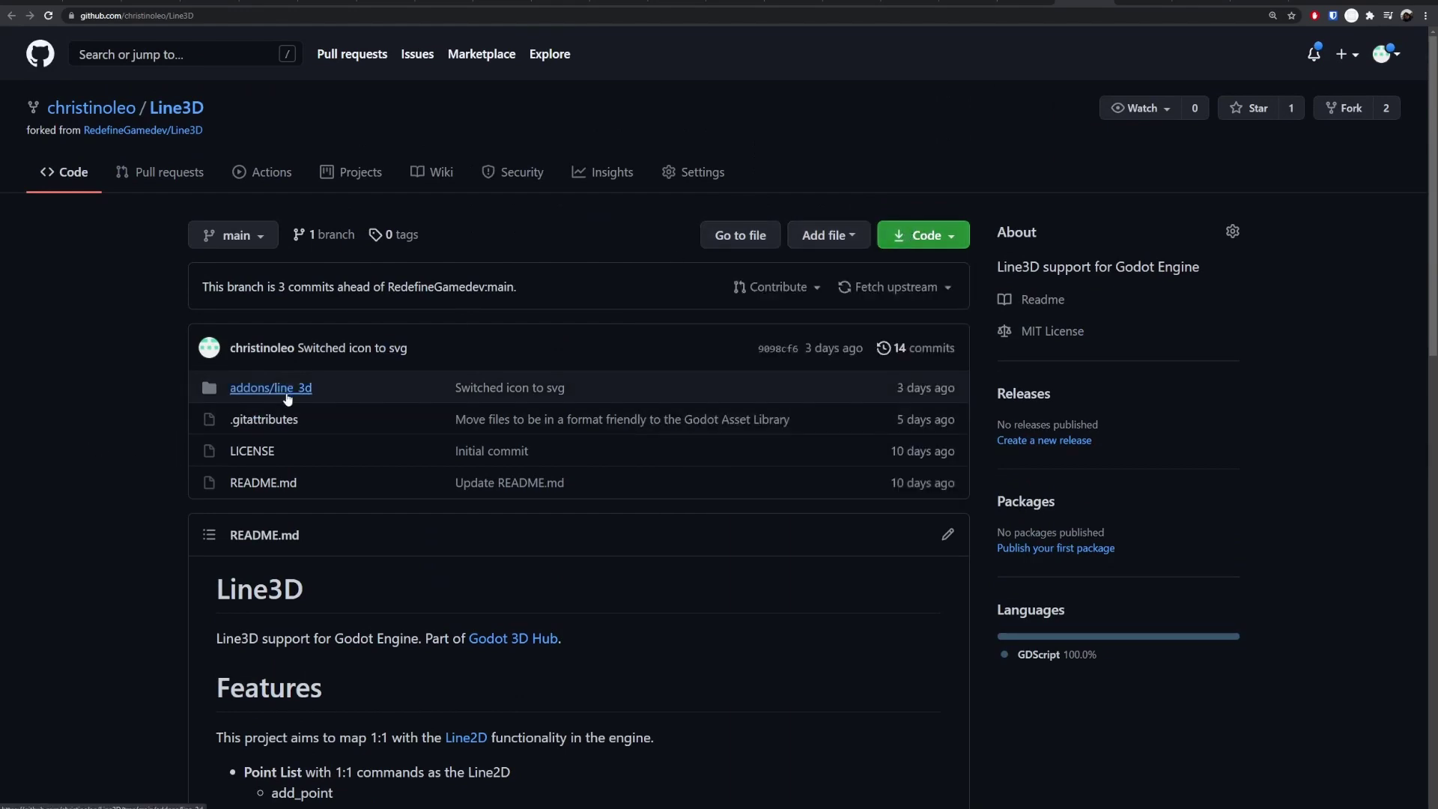
pyautogui.moveTo(336, 392)
pyautogui.mouseDown()
pyautogui.moveTo(229, 388)
pyautogui.moveTo(330, 388)
pyautogui.mouseUp()
# Switch back to Godot and examine the Line3D entries among the installed plugins in the project settings.
pyautogui.press('alt')
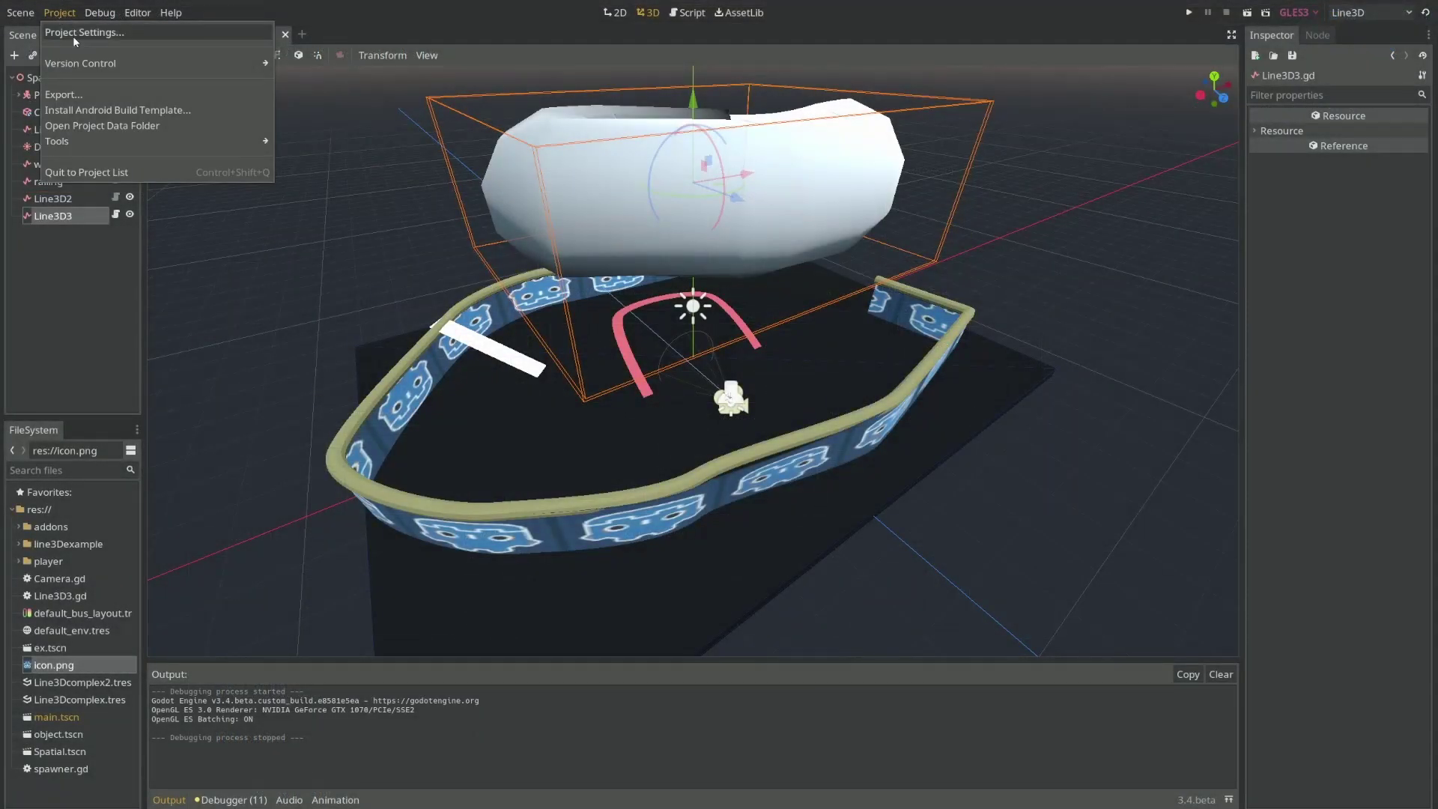
pyautogui.click(75, 33)
pyautogui.click(664, 219)
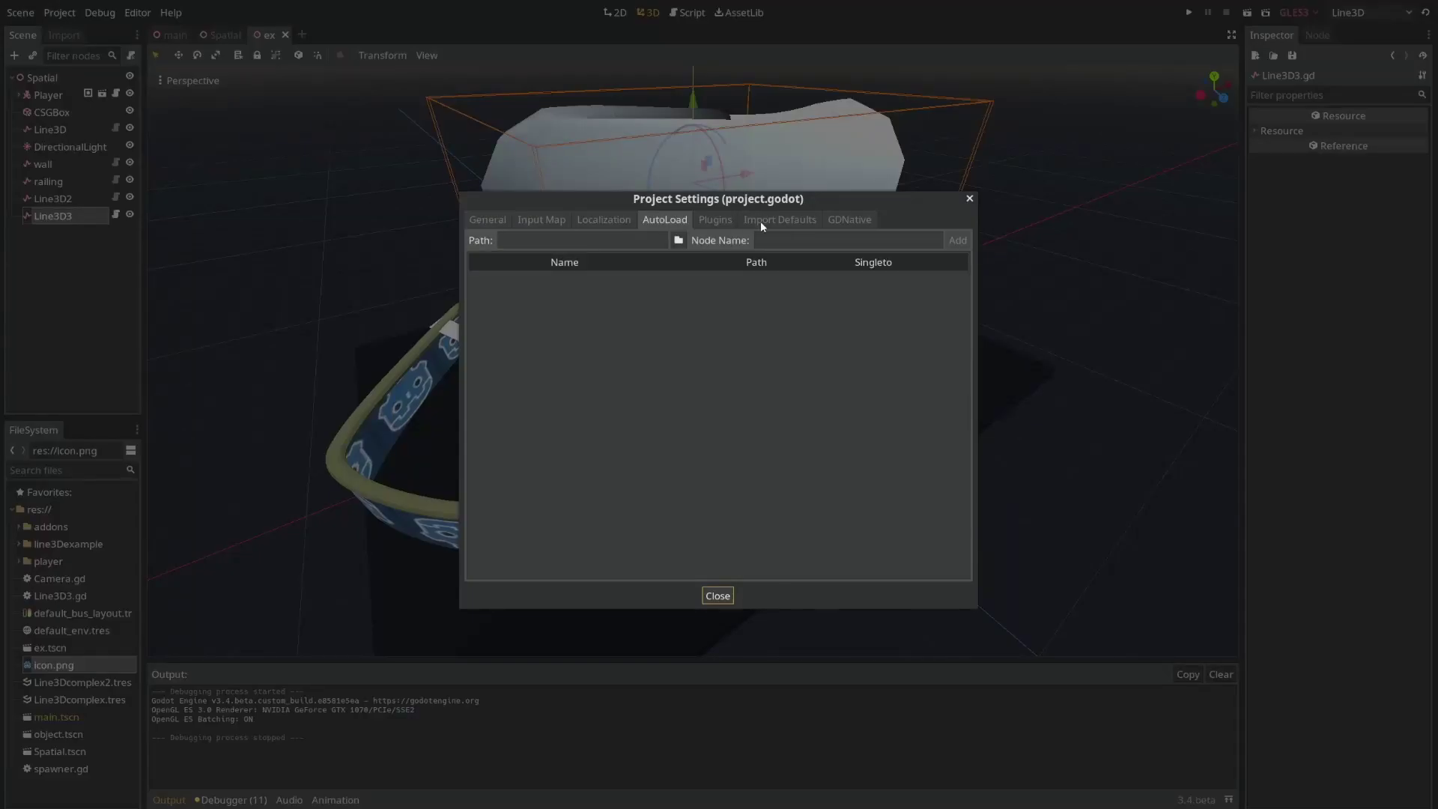
pyautogui.click(712, 220)
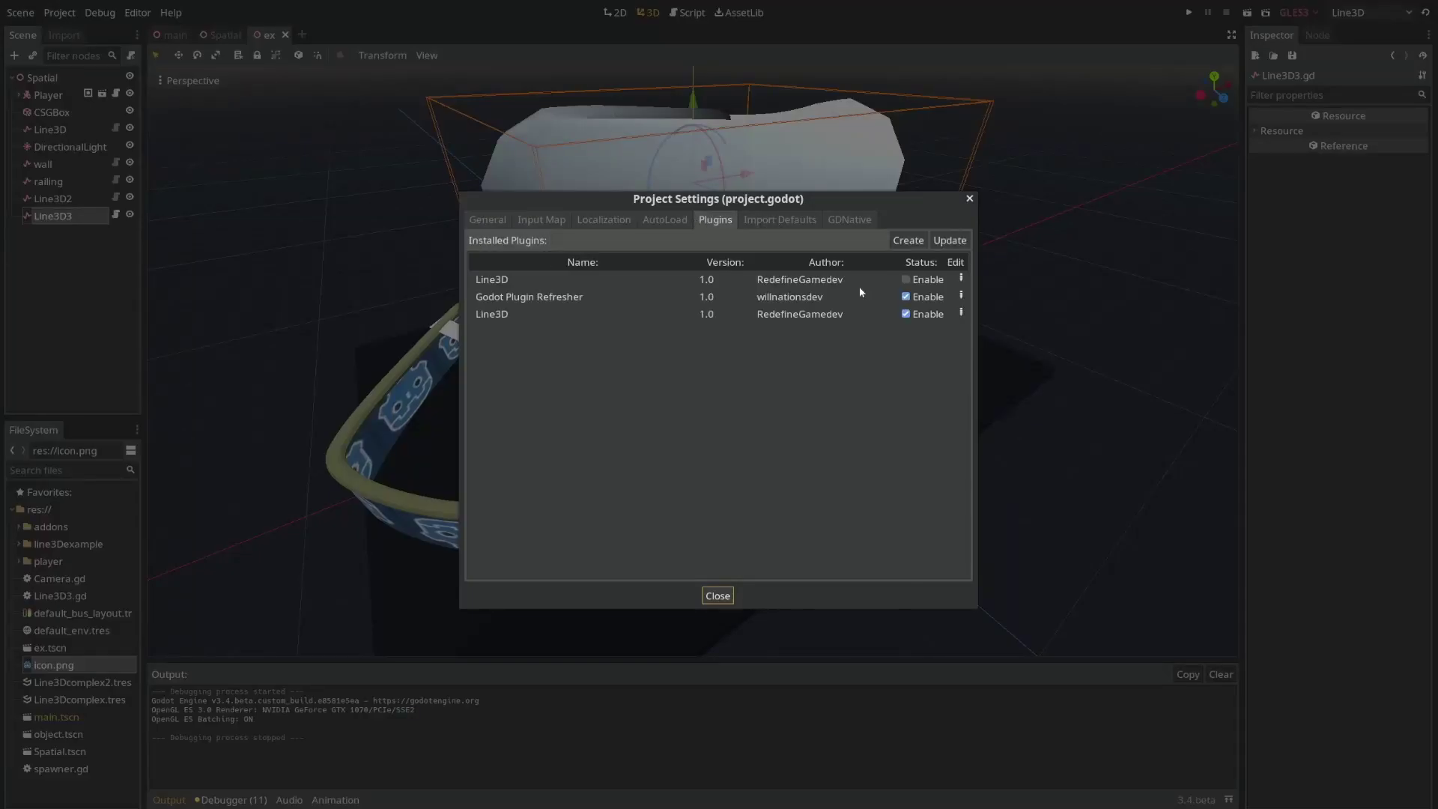
pyautogui.click(547, 318)
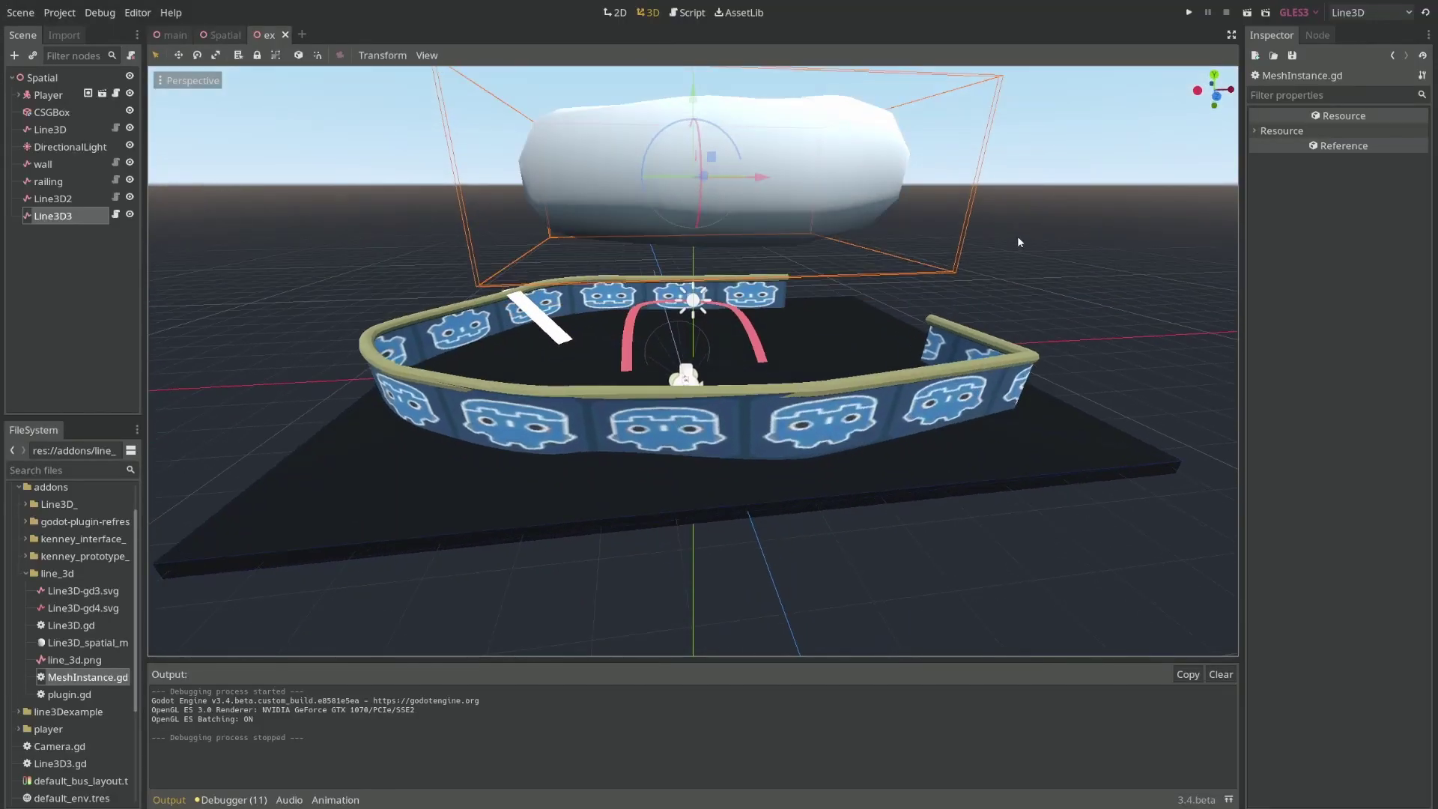
pyautogui.moveTo(995, 234); pyautogui.dragTo(957, 226, button='middle')
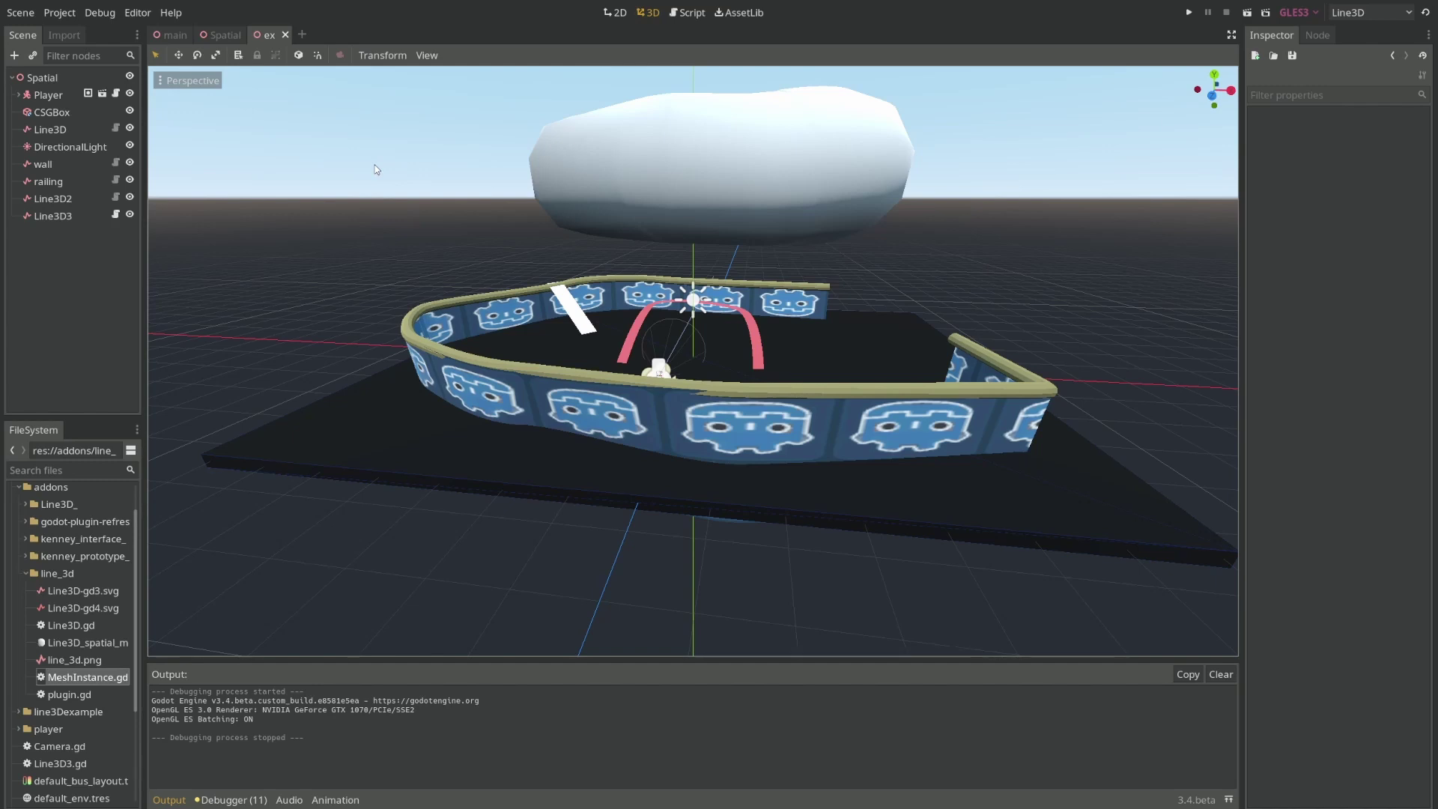
pyautogui.moveTo(376, 170); pyautogui.dragTo(468, 187, button='middle')
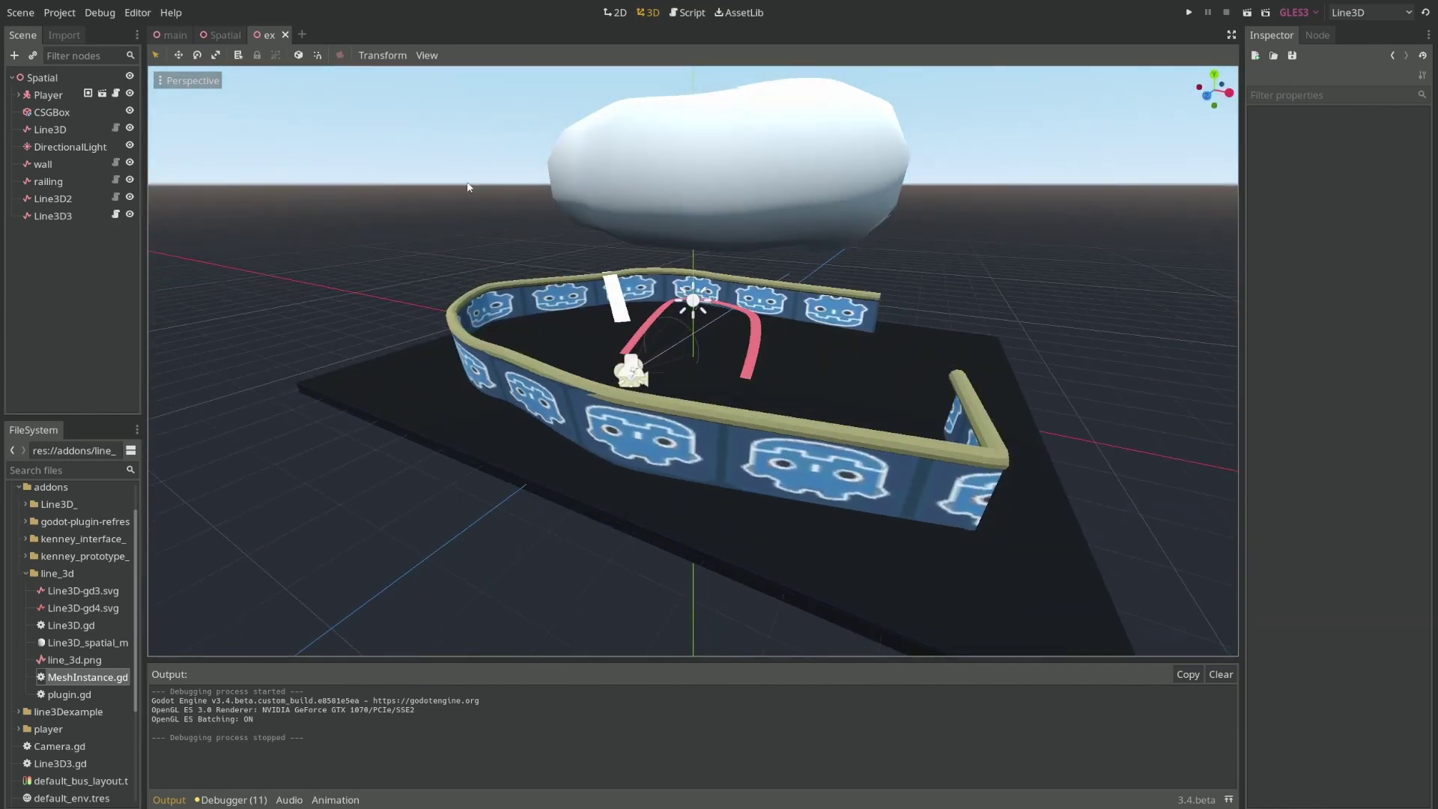